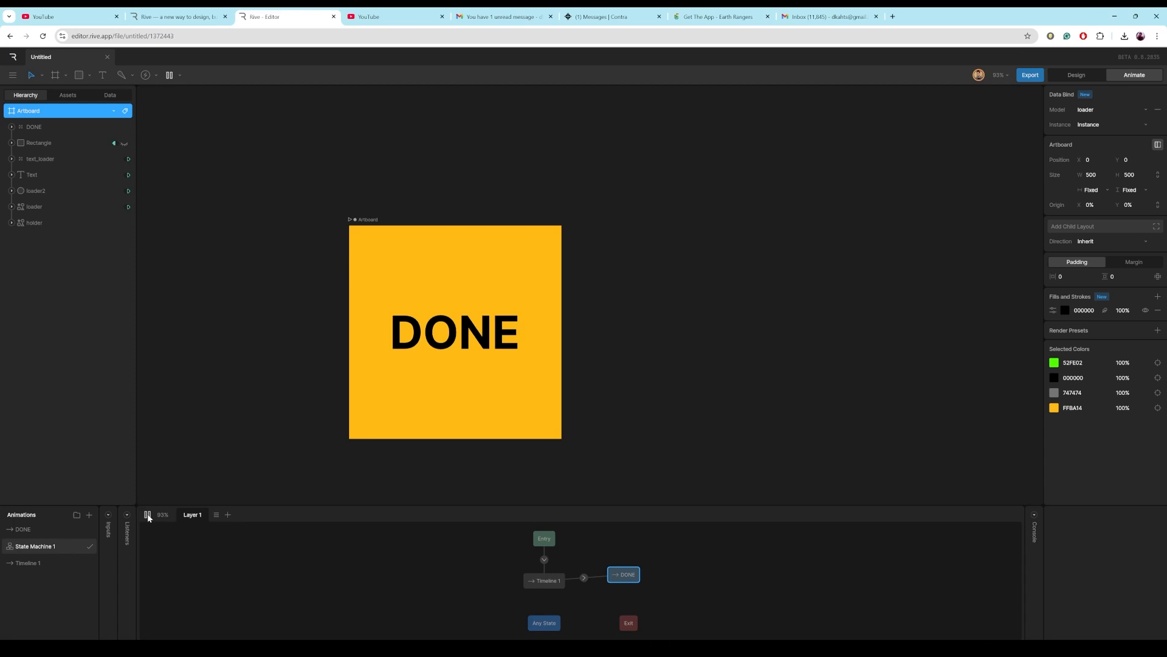
click(147, 515)
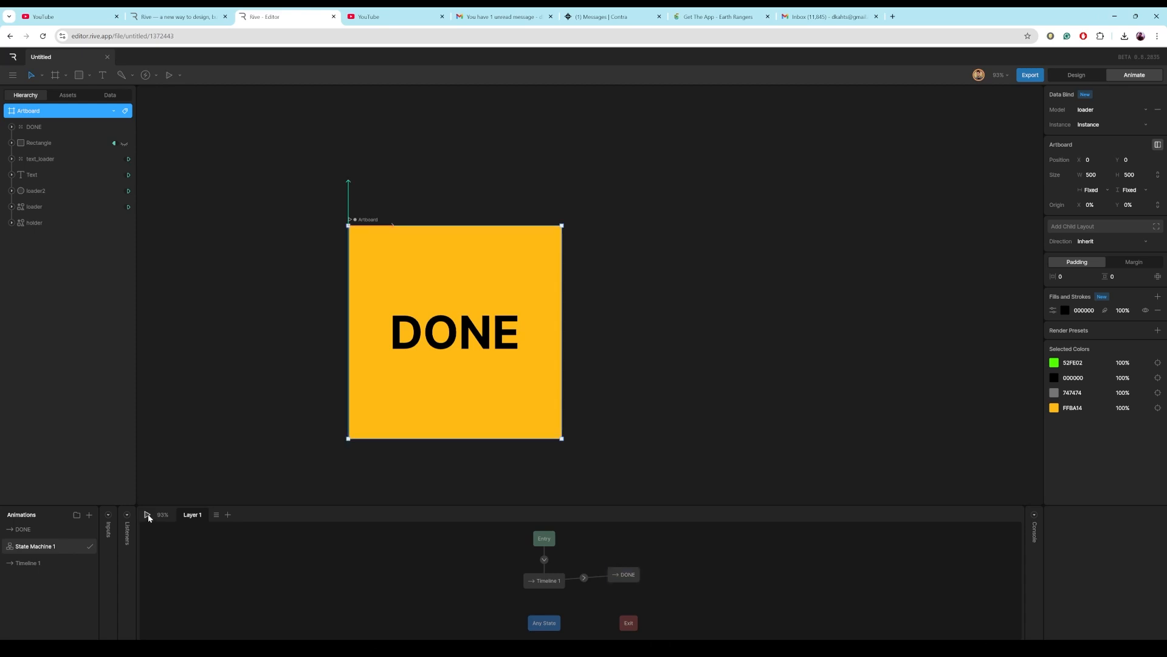
click(149, 518)
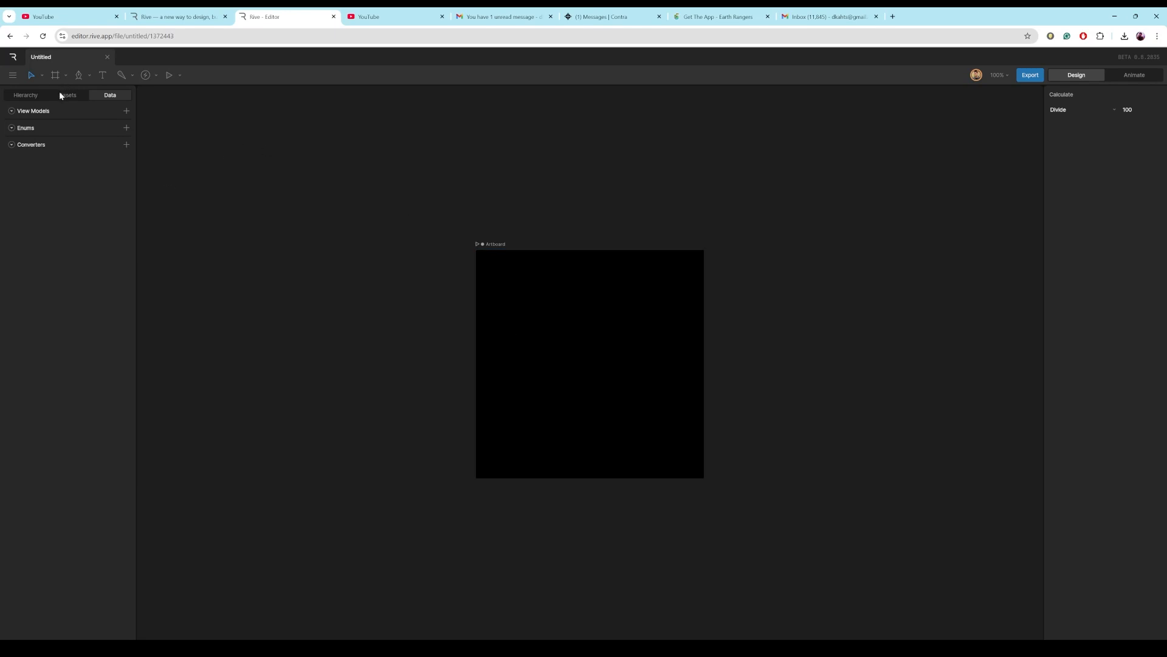
click(23, 94)
click(26, 109)
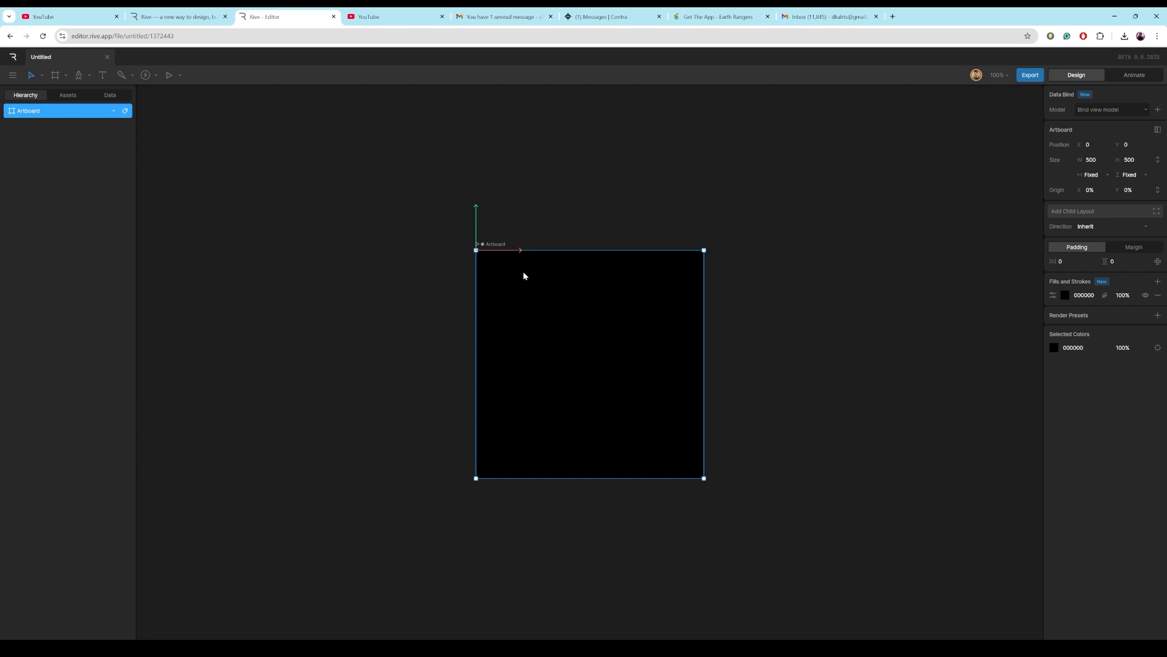
Draw a horizontal straight path about 370 long near the top of the artboard with the Pen tool.
click(90, 76)
click(99, 98)
click(499, 285)
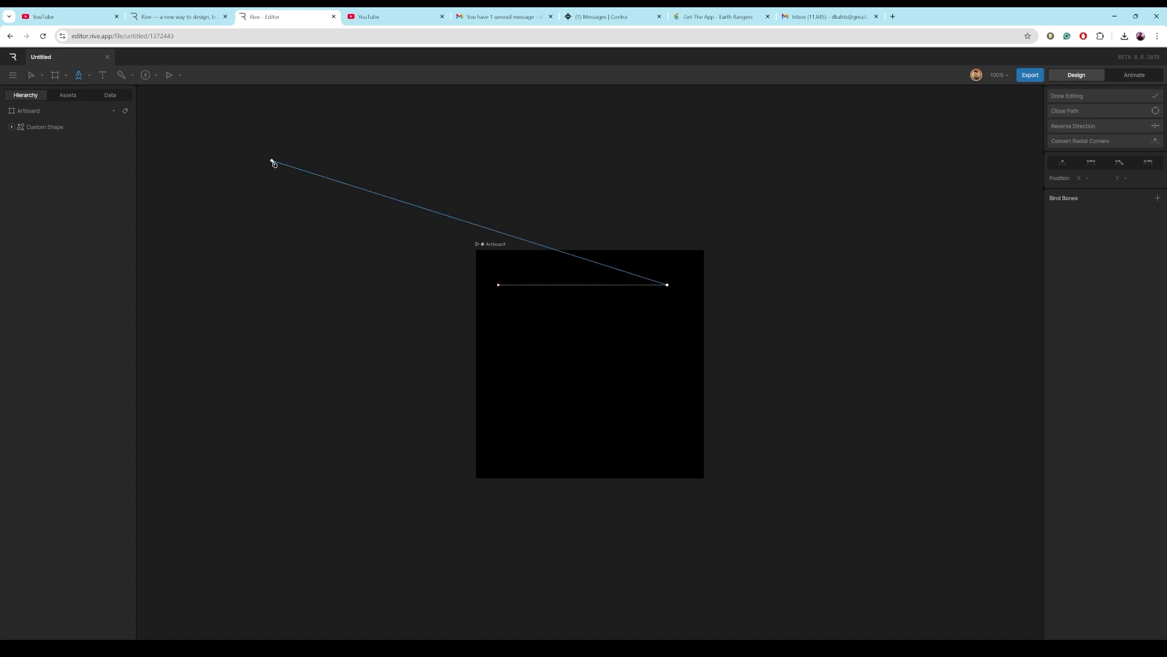
key(Escape)
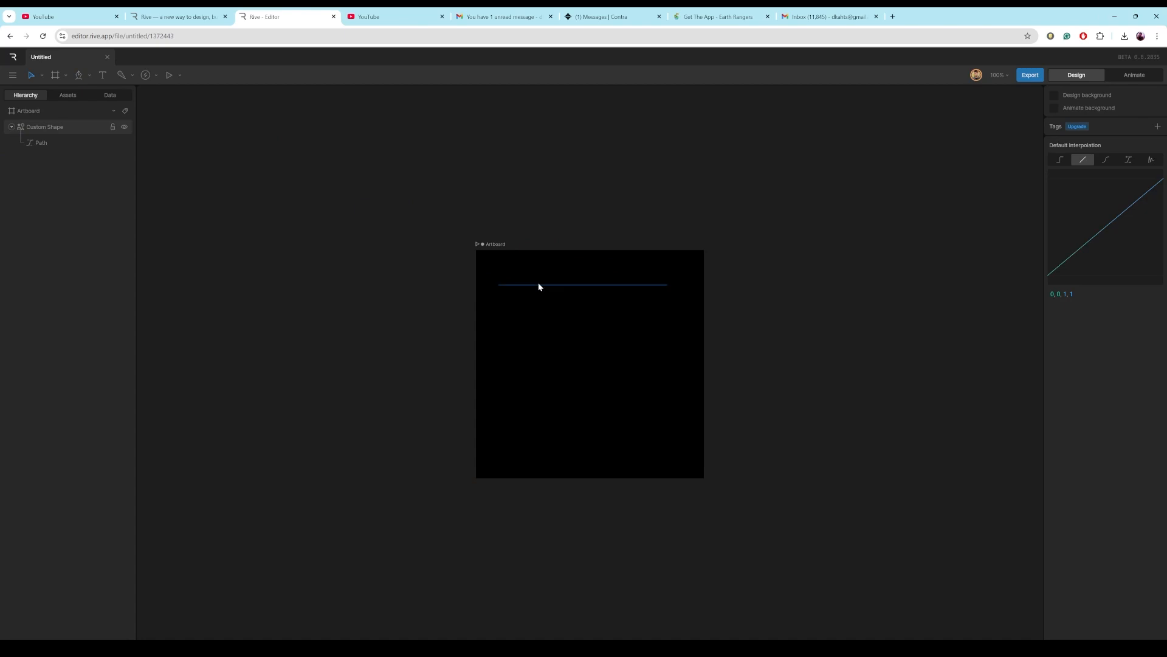
click(538, 284)
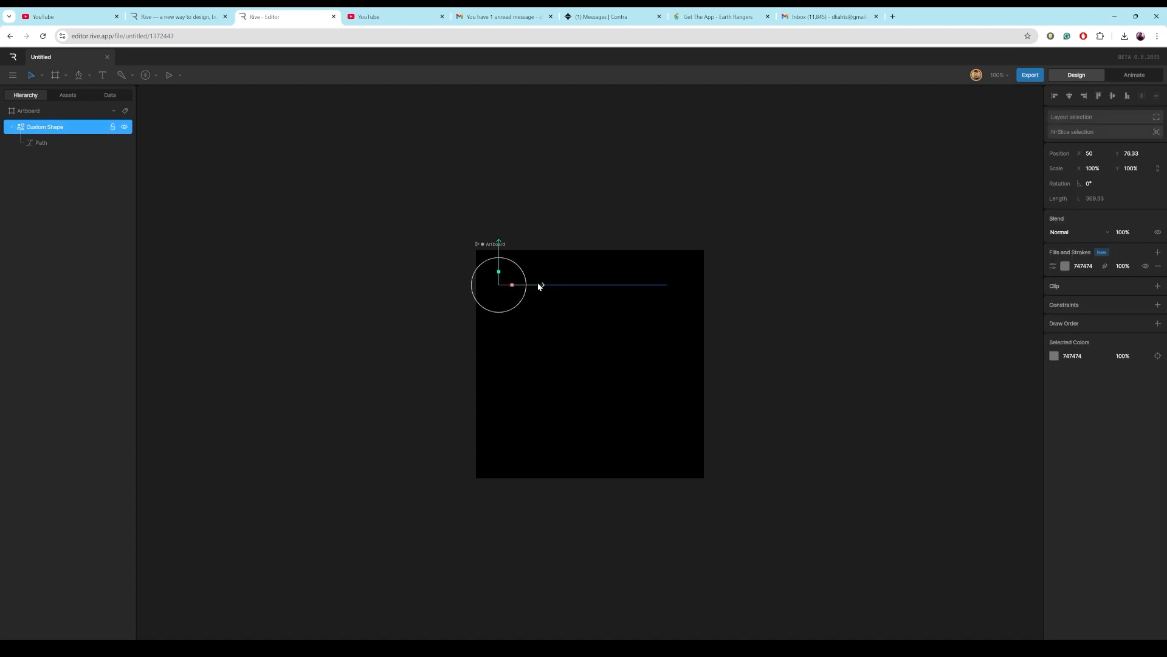
Replace the path's fill with a stroke and set the stroke thickness to 50.
click(1158, 266)
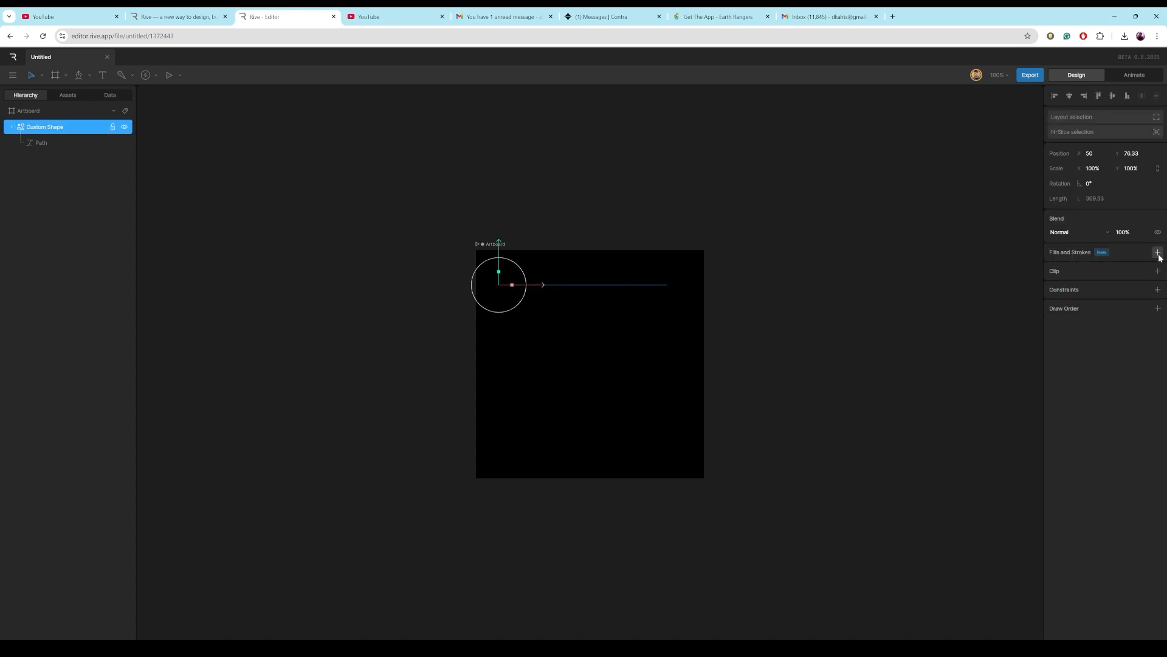
click(1157, 251)
click(1149, 289)
click(1126, 266)
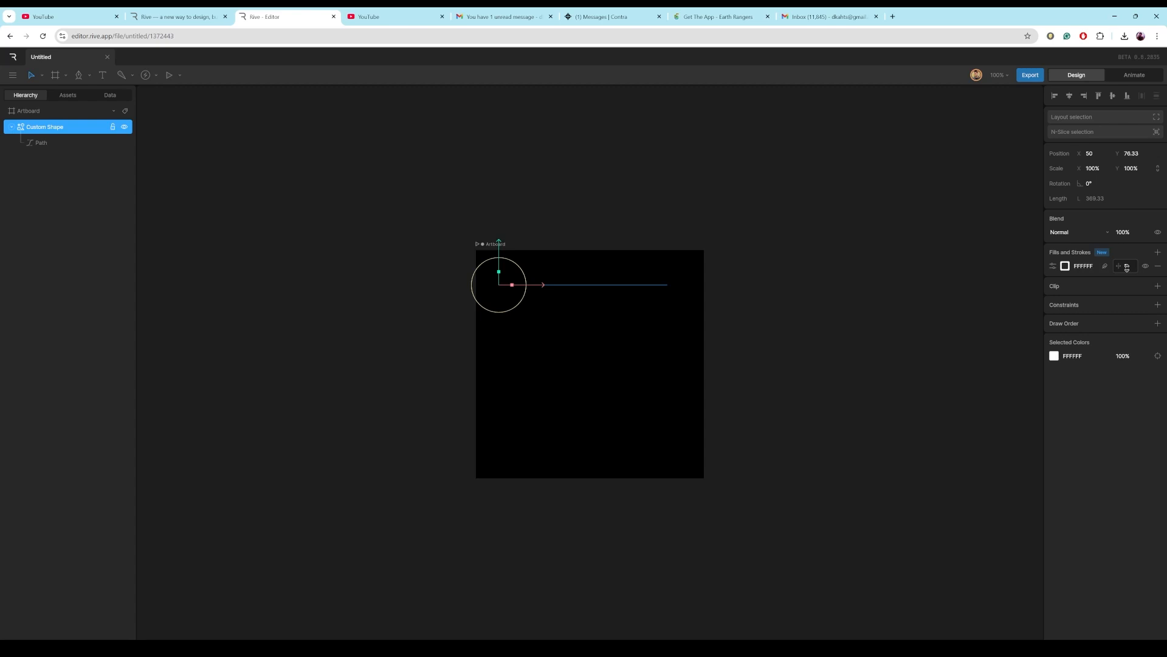
text(50)
key(Return)
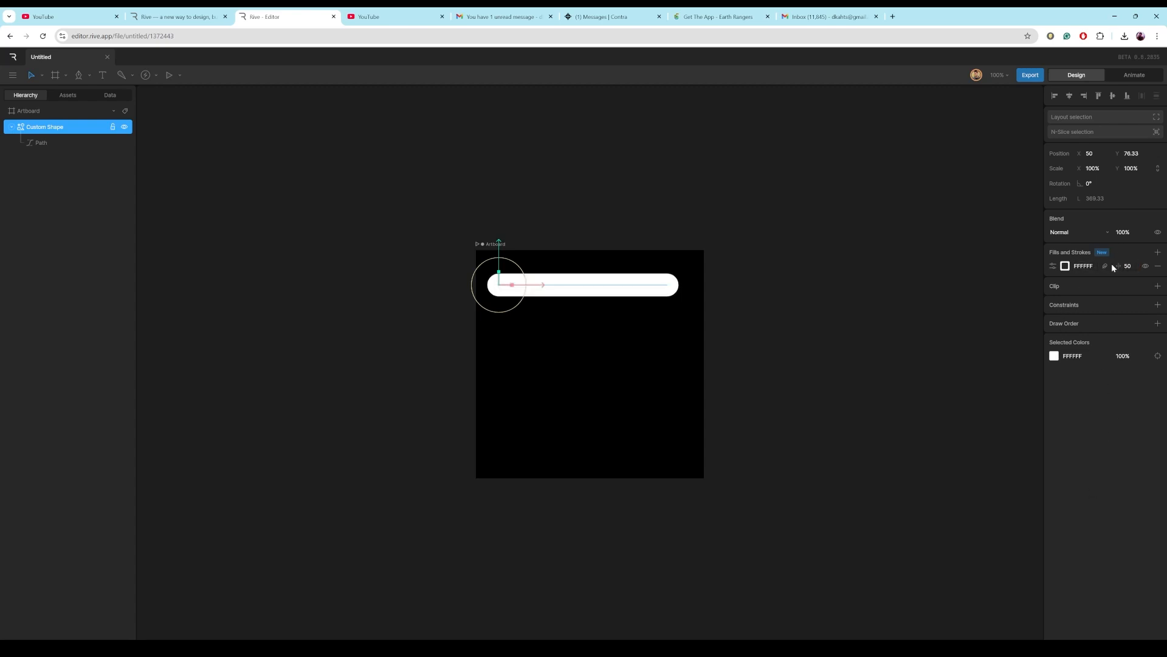
Set the stroke colour to bright green 52FE02.
click(1067, 267)
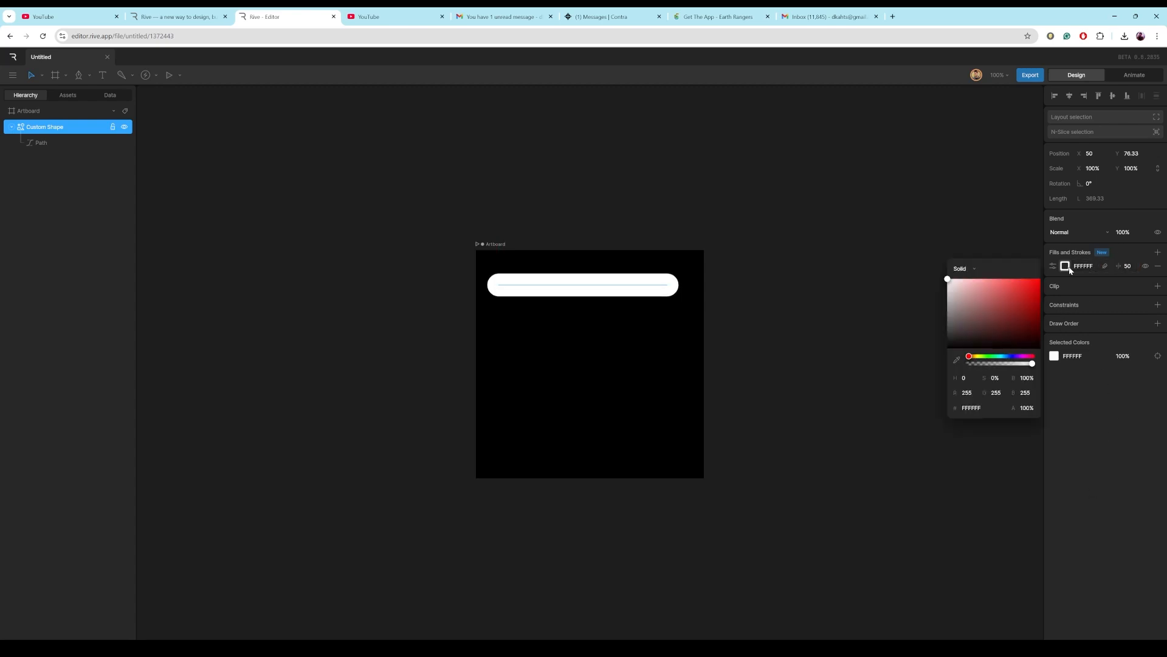
click(985, 357)
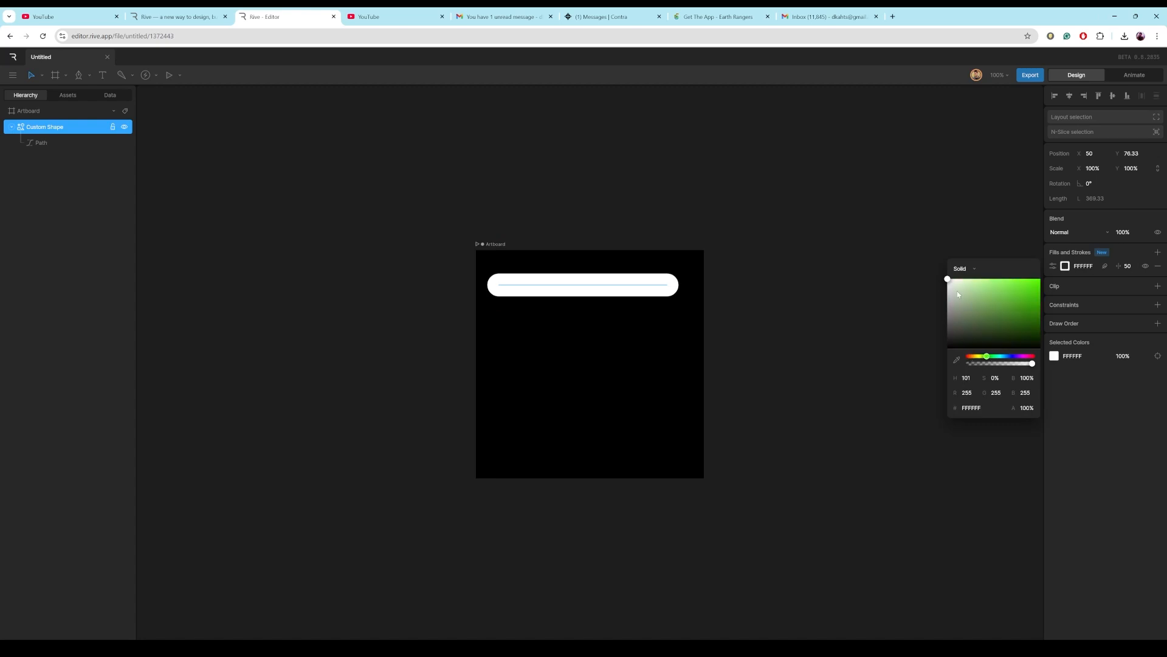
drag(949, 281, 1040, 282)
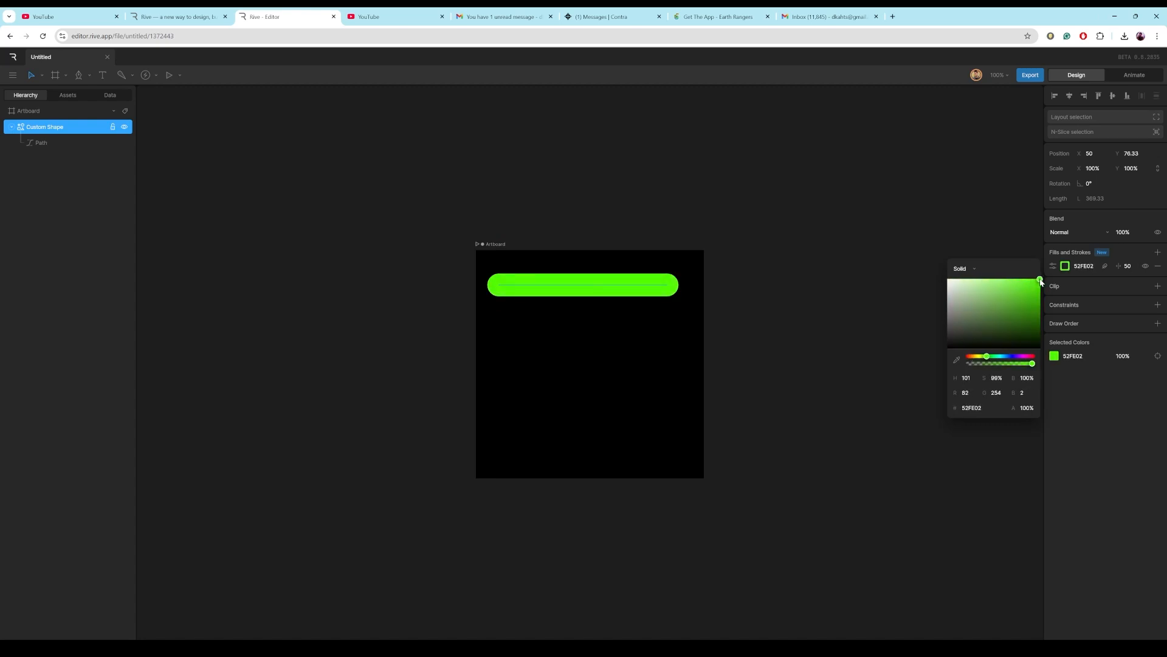
drag(444, 234, 652, 333)
click(1067, 99)
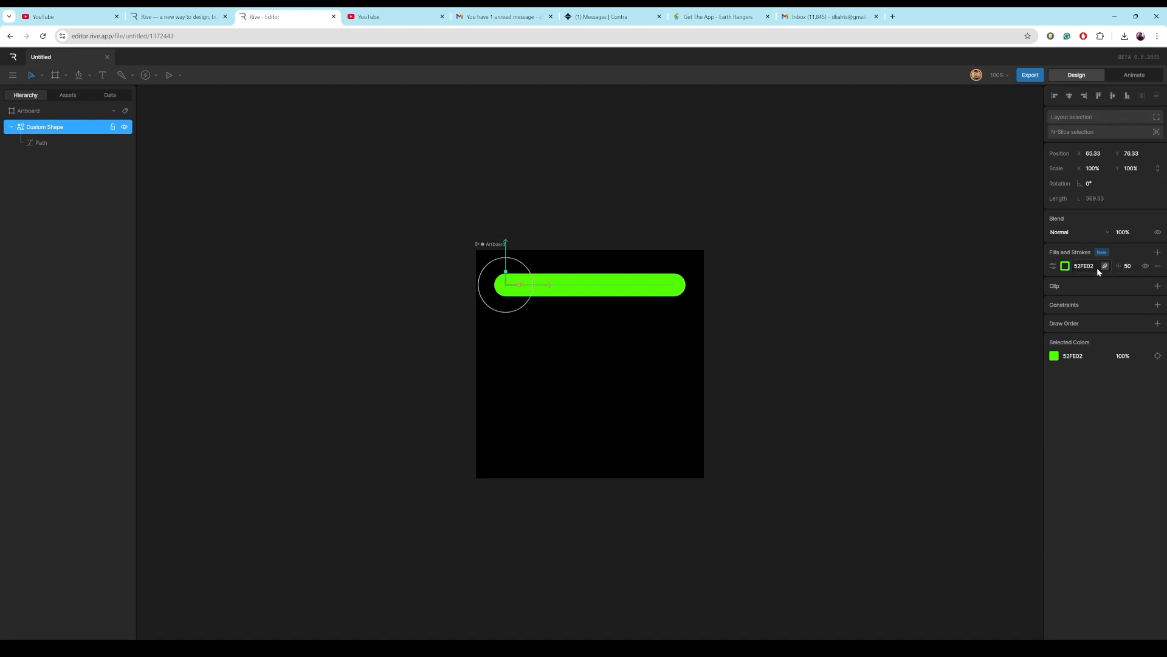
Add a second stroke with thickness 40 and colour it black 000000.
click(1157, 251)
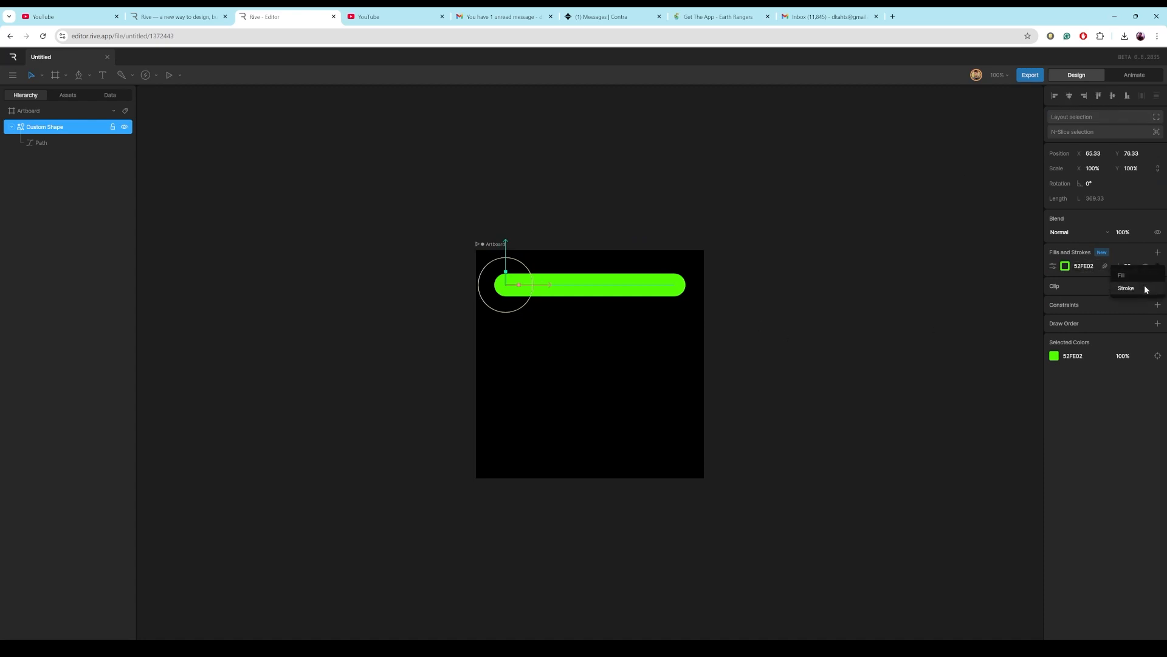
click(1126, 288)
click(1125, 266)
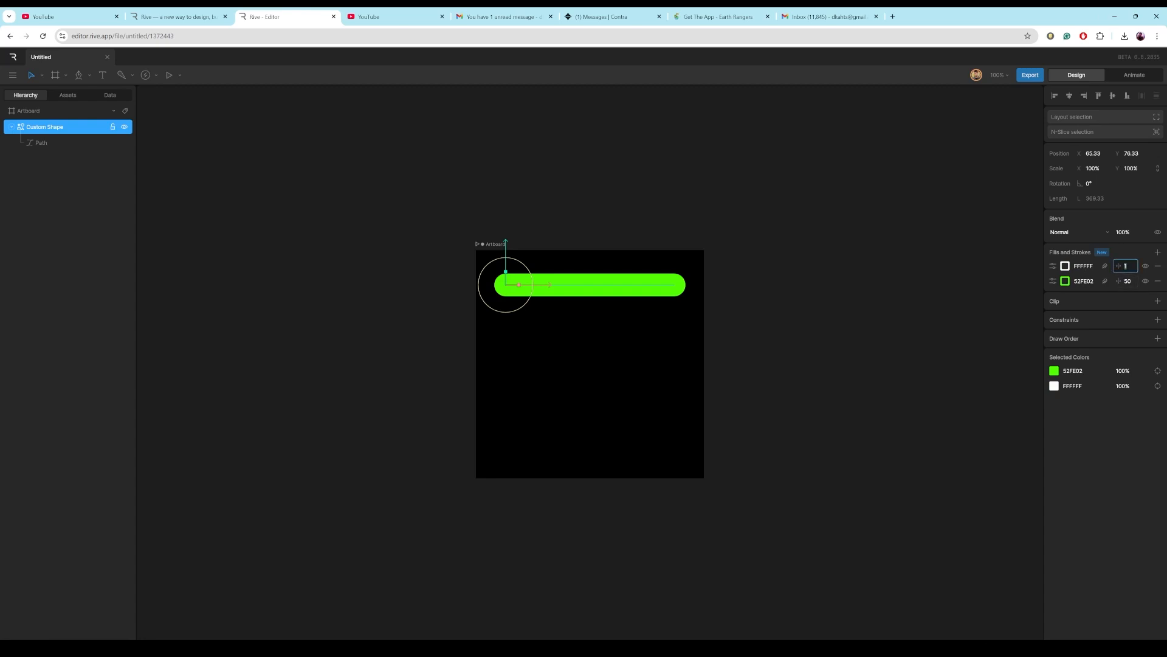
text(40)
click(1065, 265)
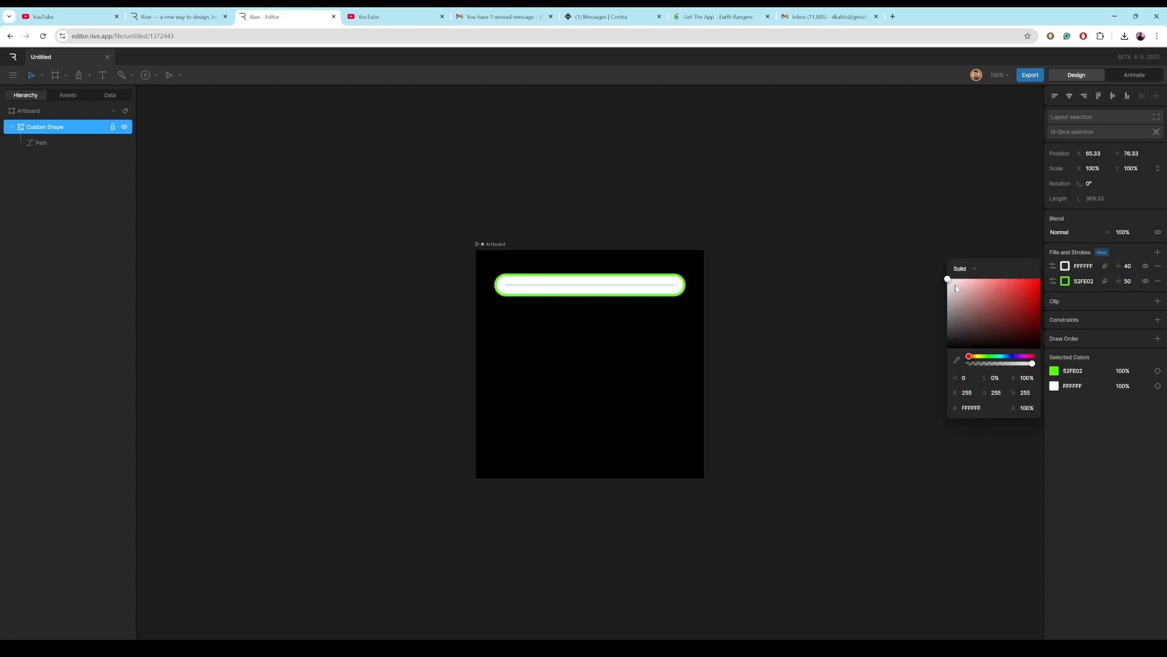
drag(947, 280, 944, 364)
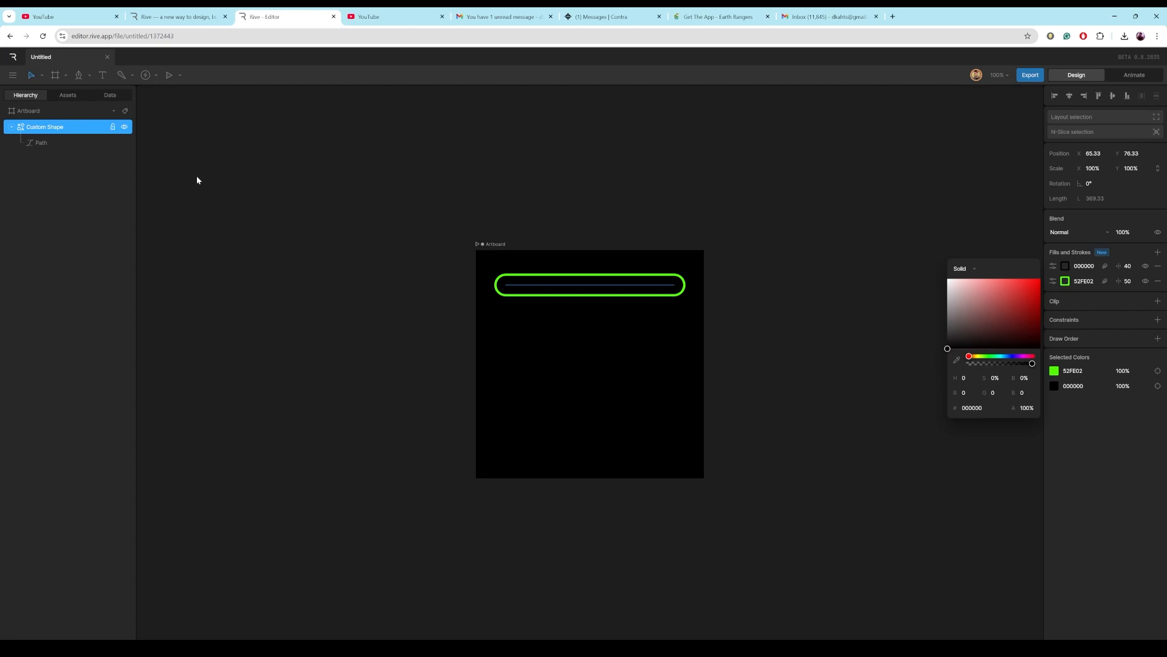
Rename the custom shape as holder.
double_click(46, 128)
text(N)
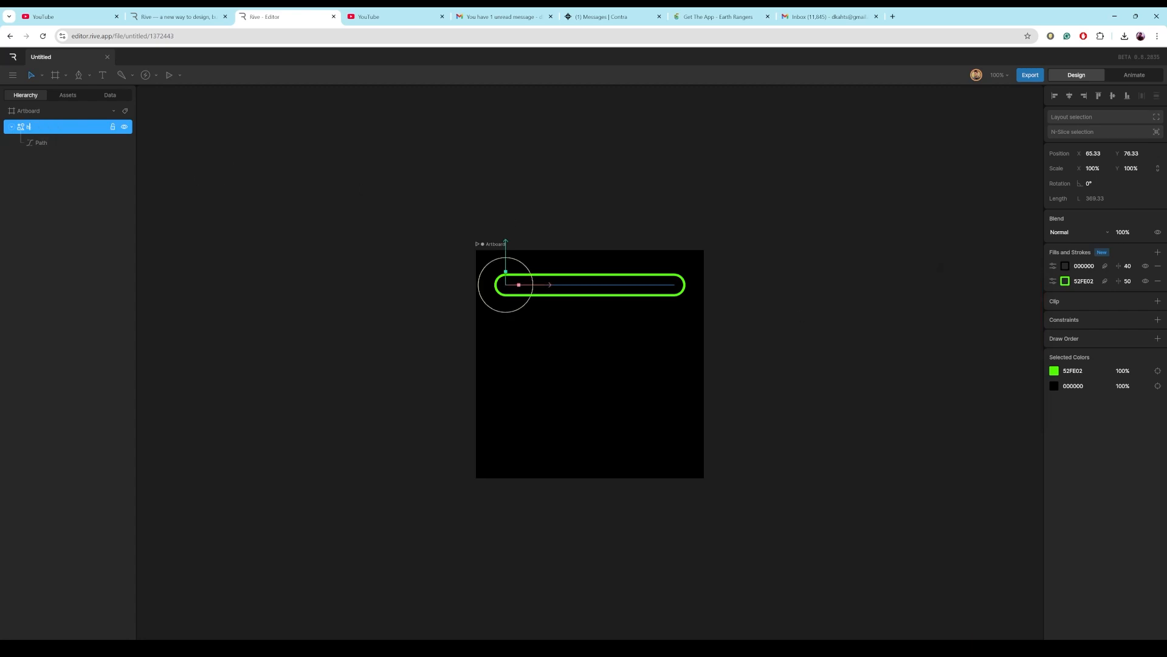
text(older)
click(234, 240)
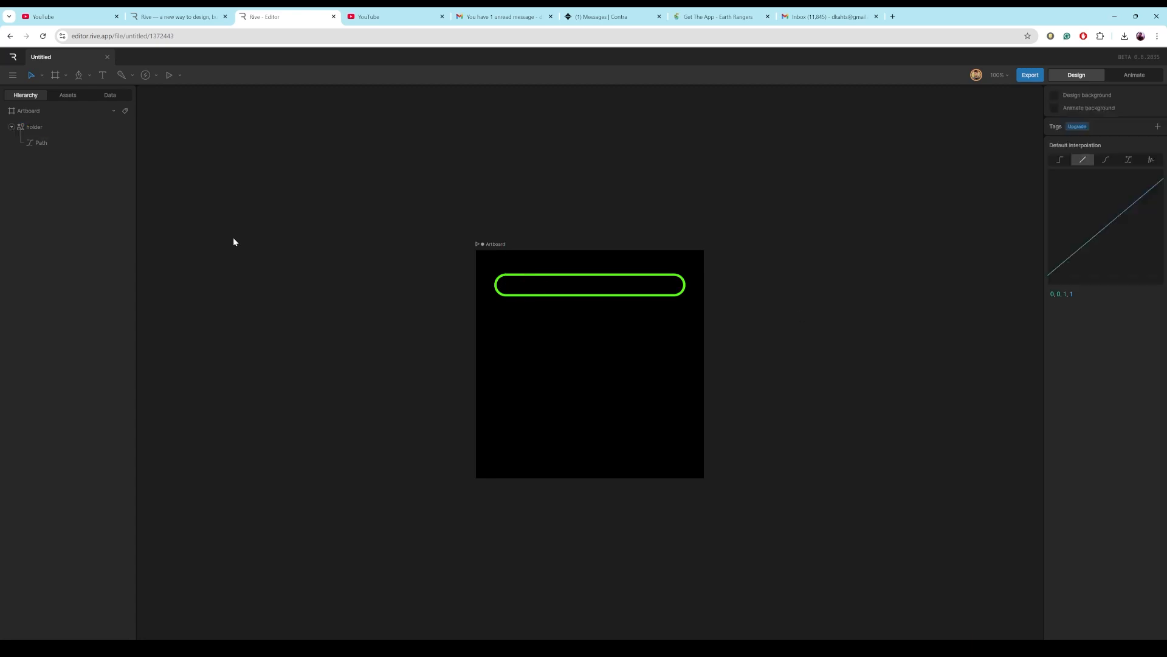
Duplicate the holder shape and rename the copy as loader.
click(13, 128)
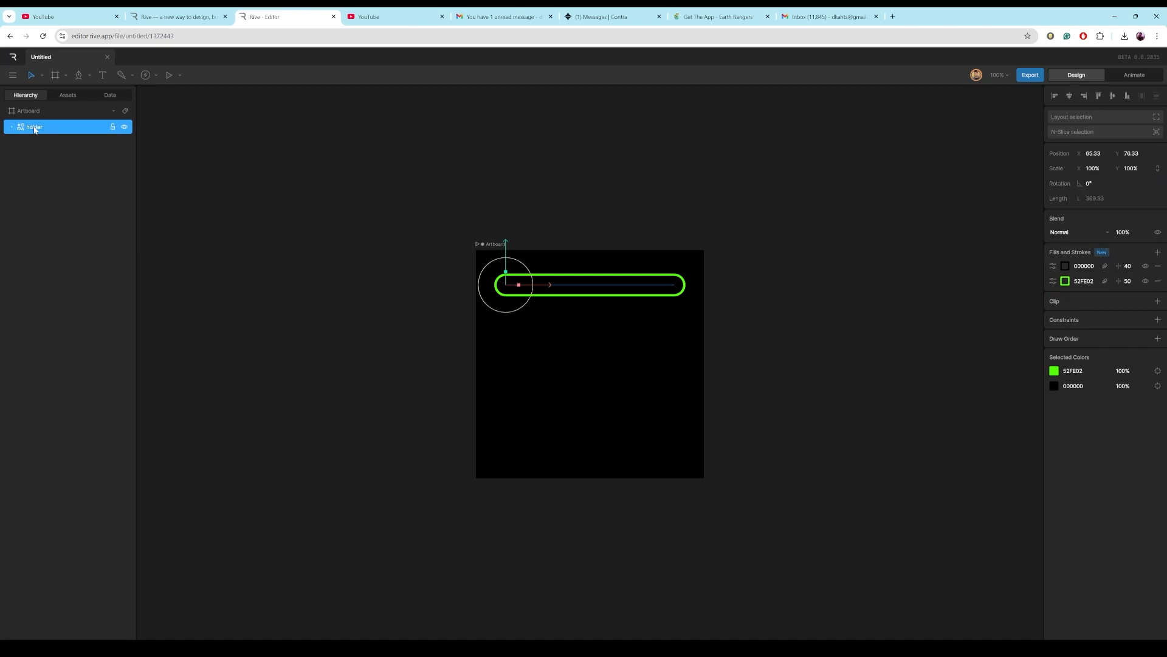
key(ctrl+d)
double_click(42, 129)
text(loader)
click(106, 156)
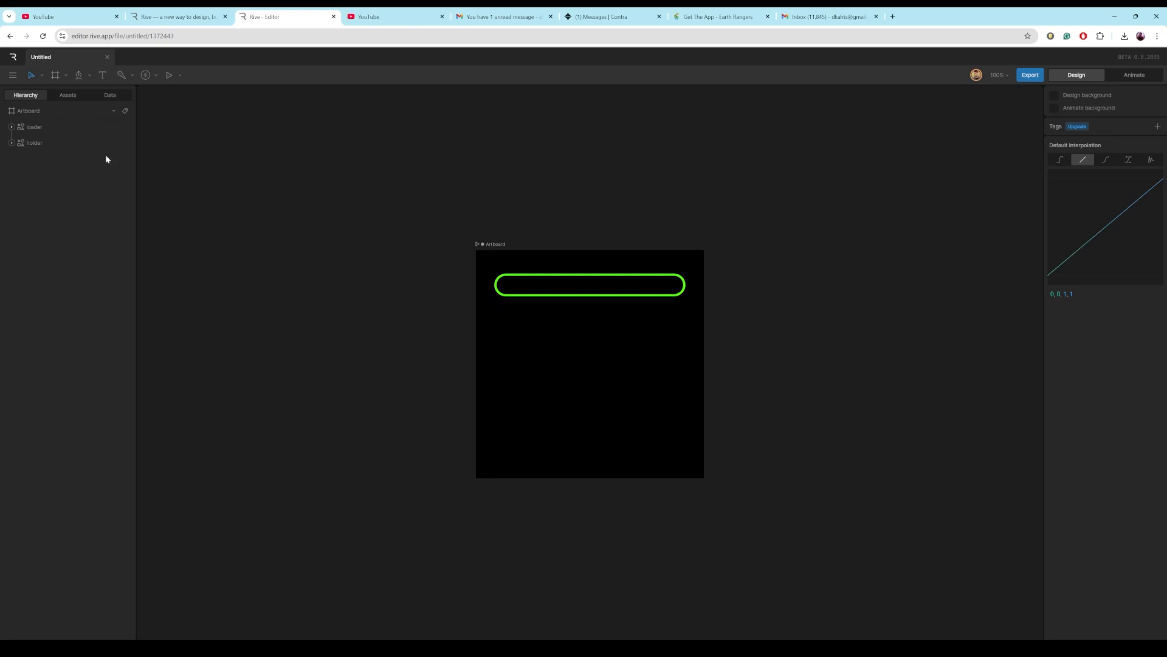
Remove the black stroke from the loader shape and set its green stroke thickness to 30.
click(36, 126)
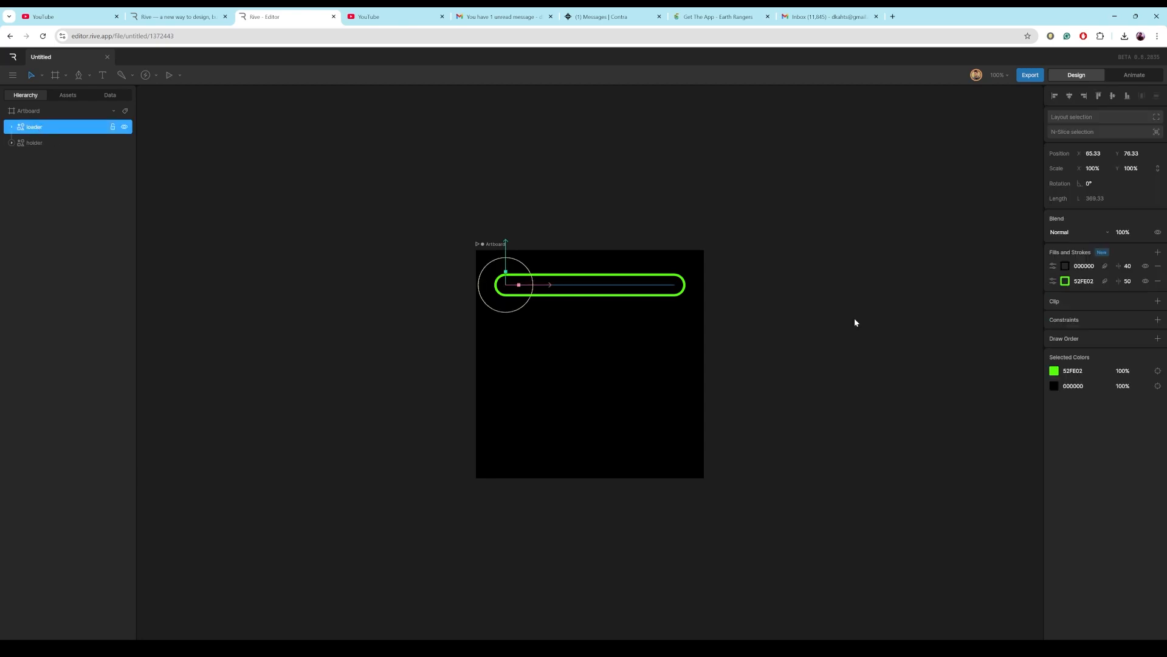
click(1158, 265)
click(1134, 268)
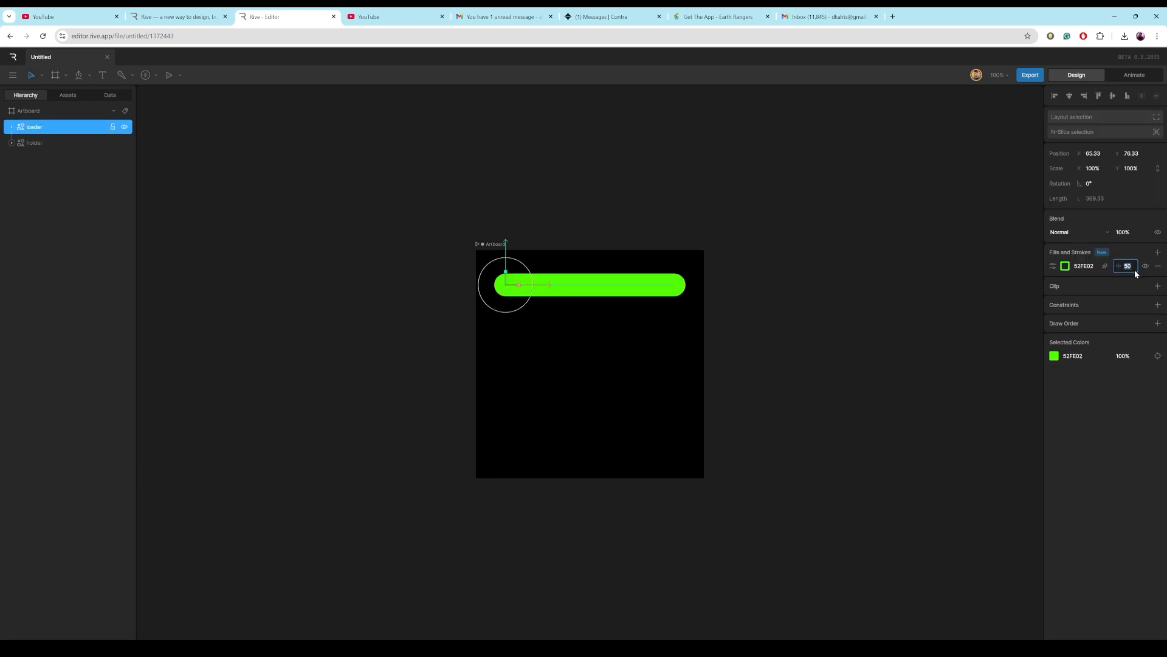
key(Return)
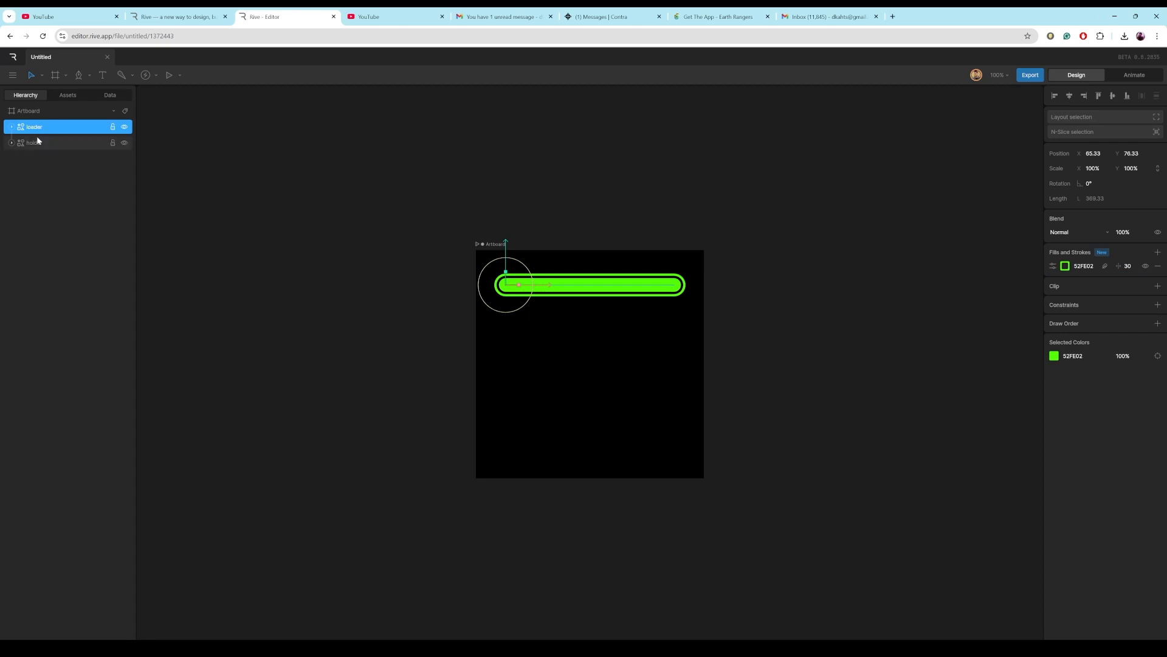
click(1053, 266)
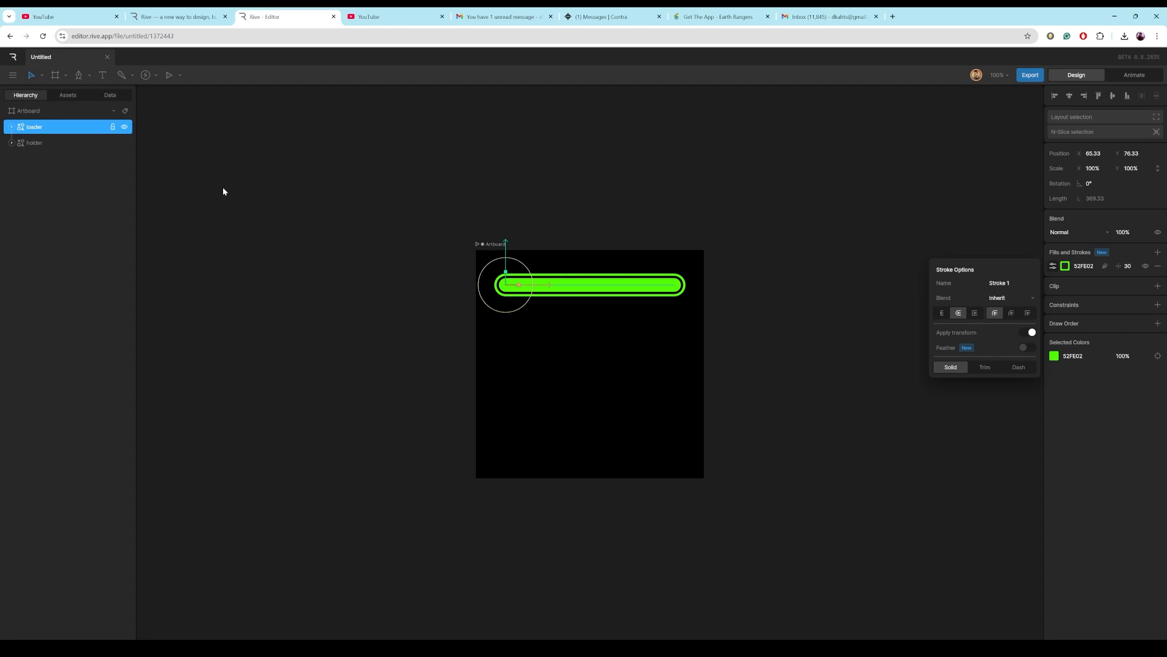
Create a new view model for the artboard's data binding.
click(31, 114)
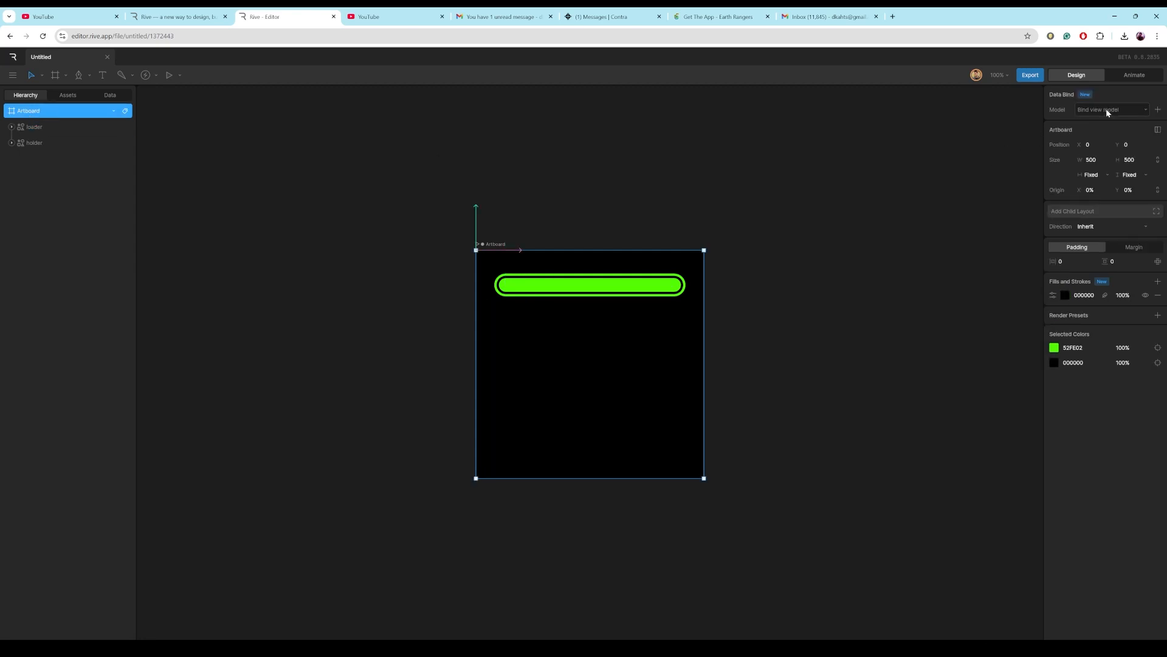
click(1157, 110)
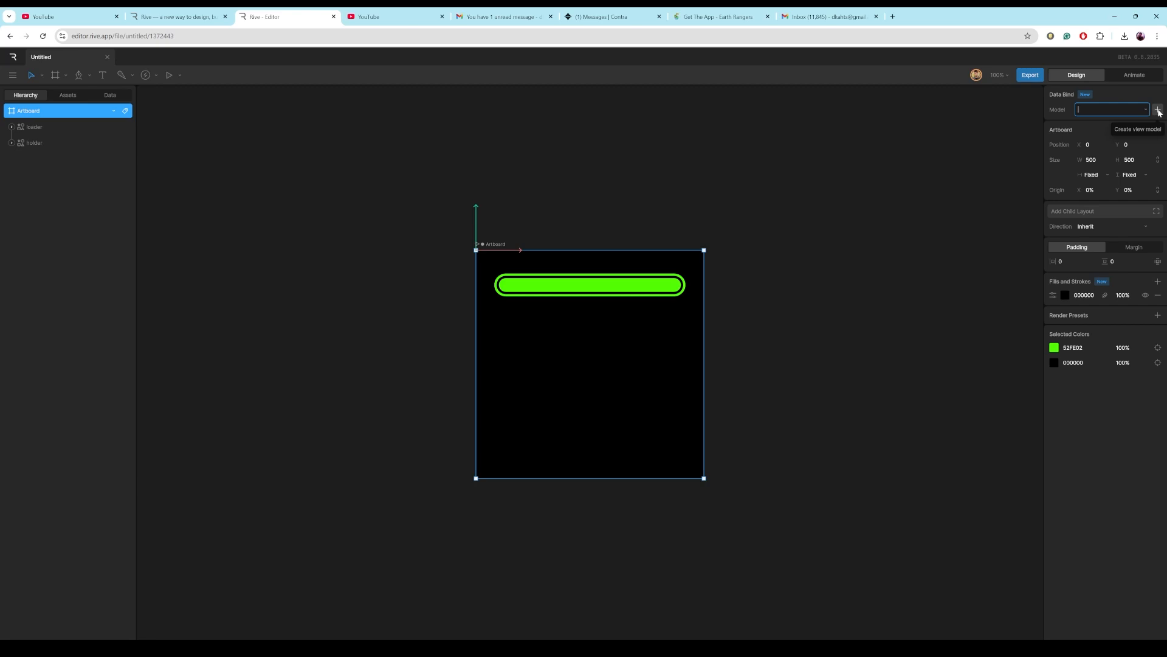
click(1158, 110)
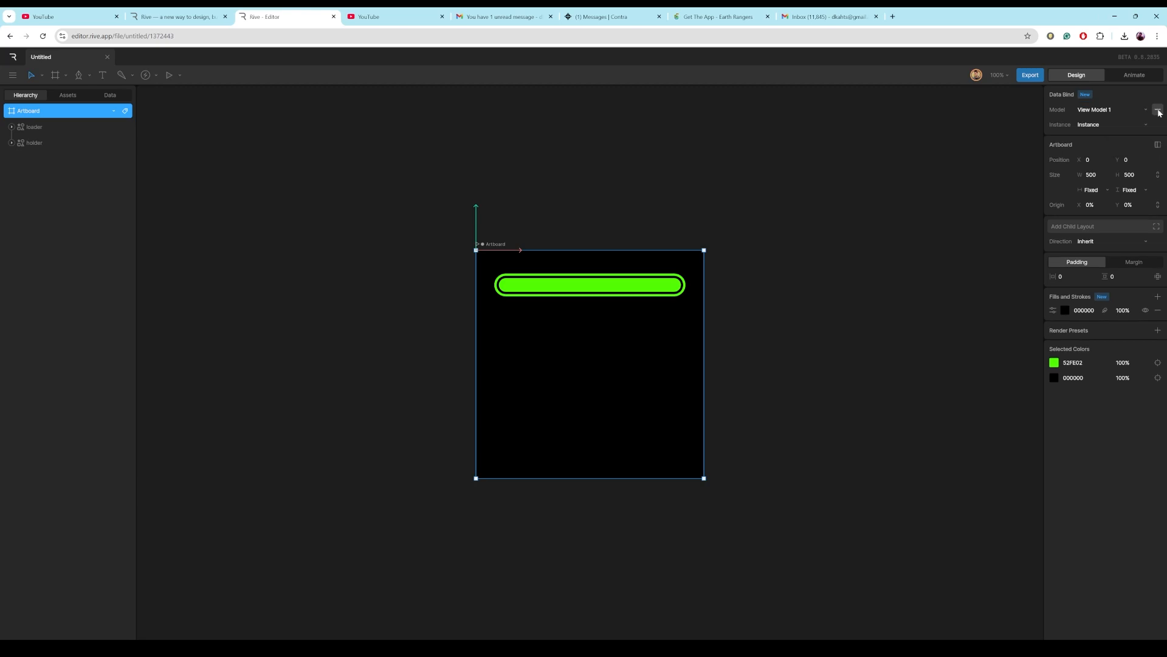
Rename the view model as loader in the data list.
click(116, 96)
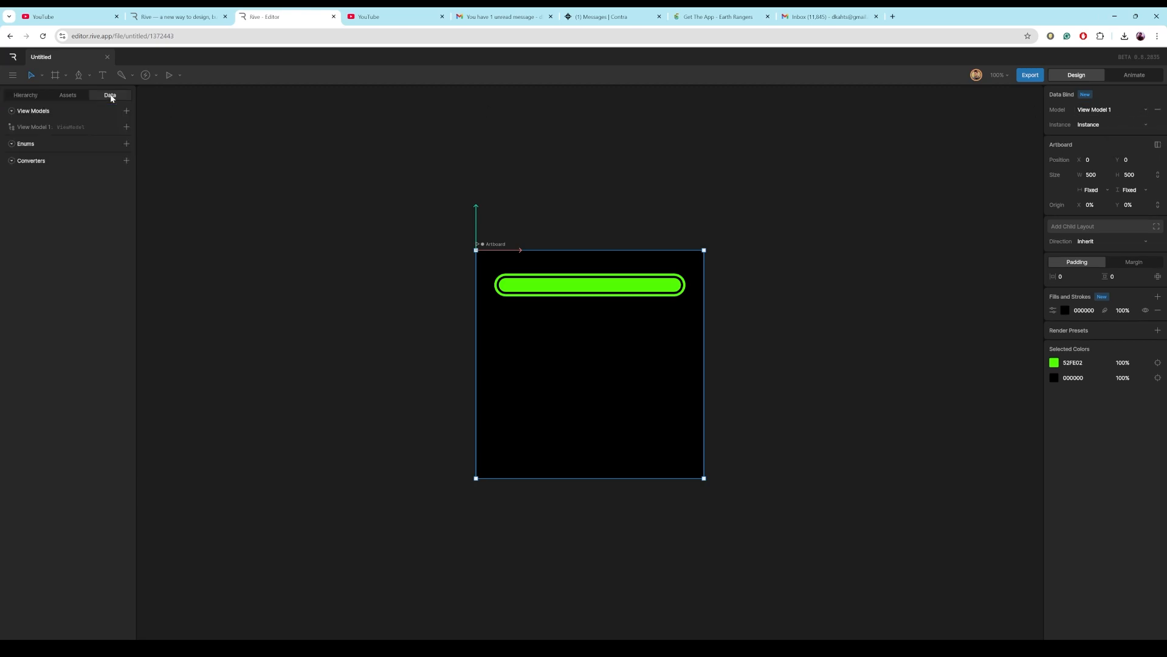
click(30, 128)
double_click(30, 129)
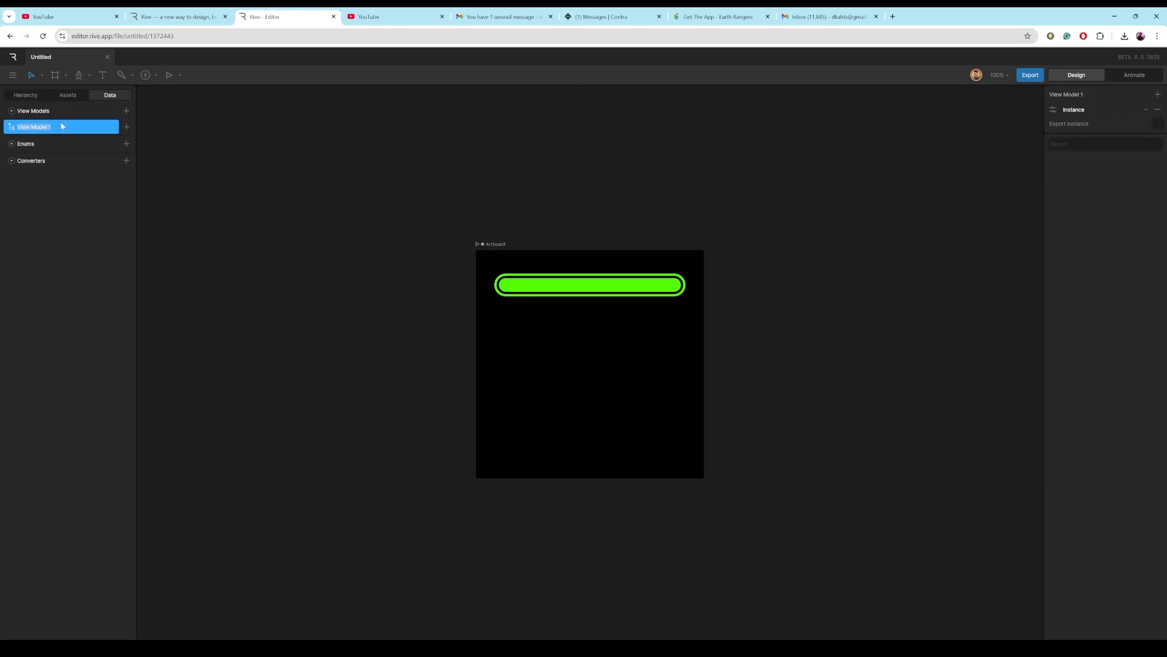
text(loader)
click(276, 260)
Add a number property named num to the loader view model.
click(55, 128)
click(126, 128)
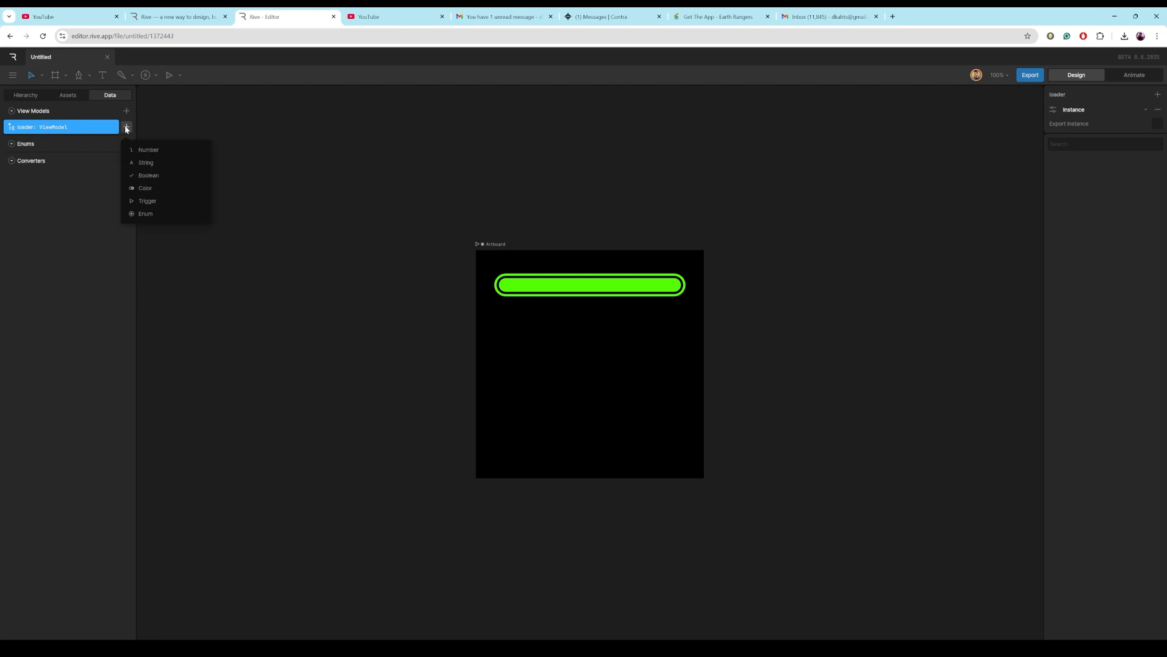
click(145, 152)
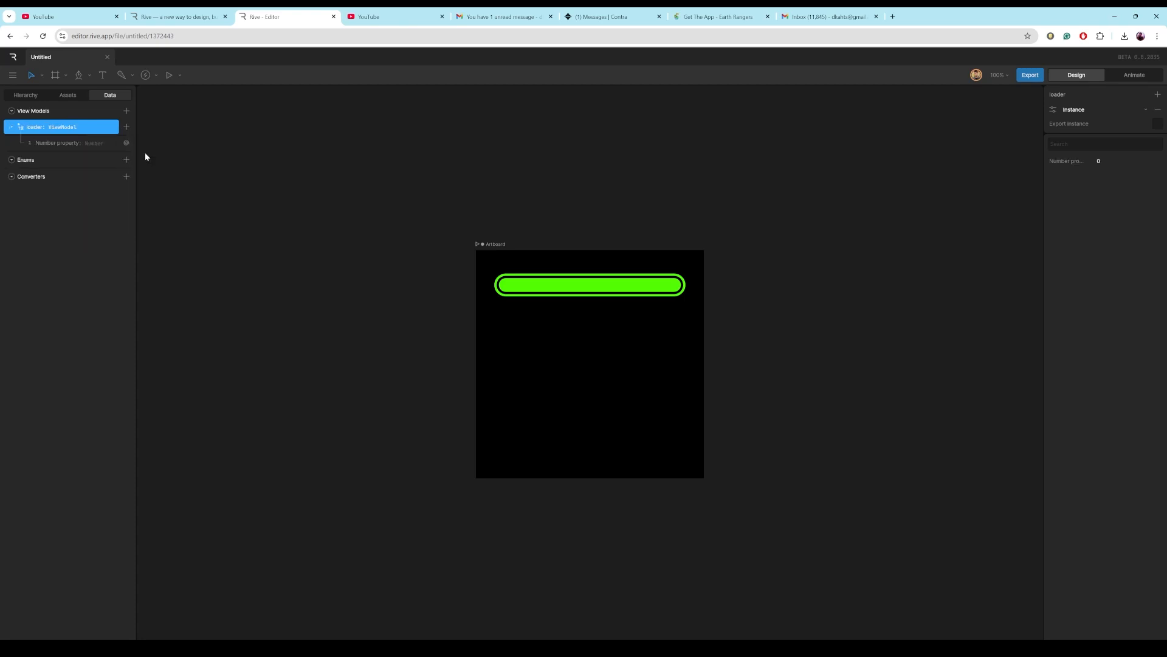
double_click(57, 141)
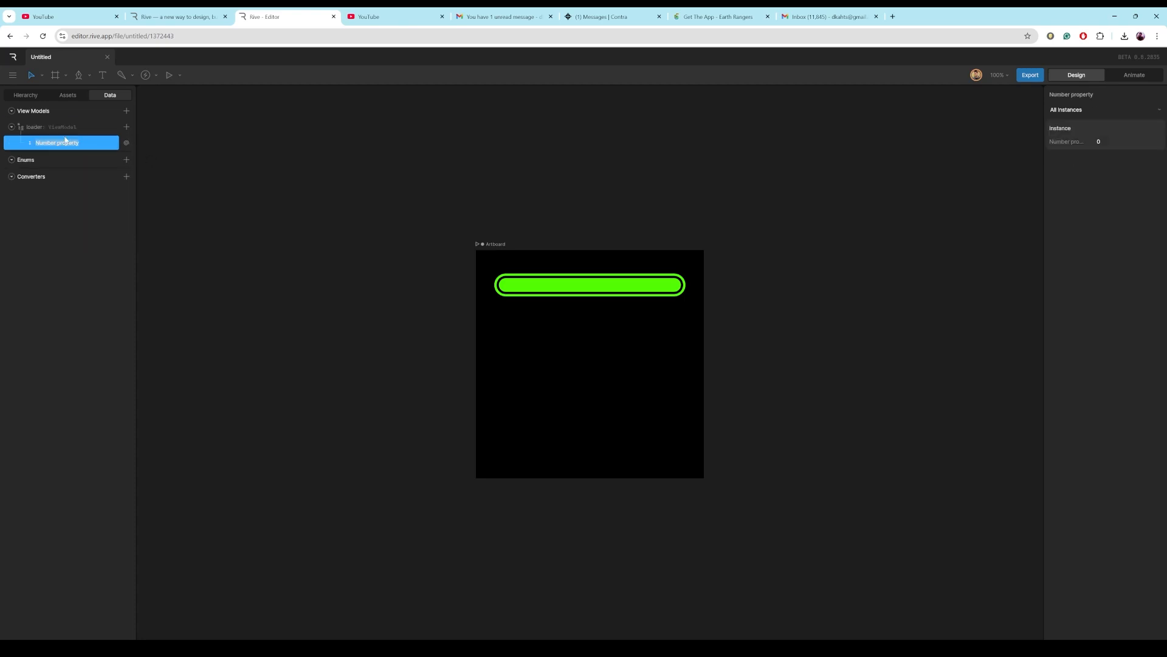
text(num)
click(232, 248)
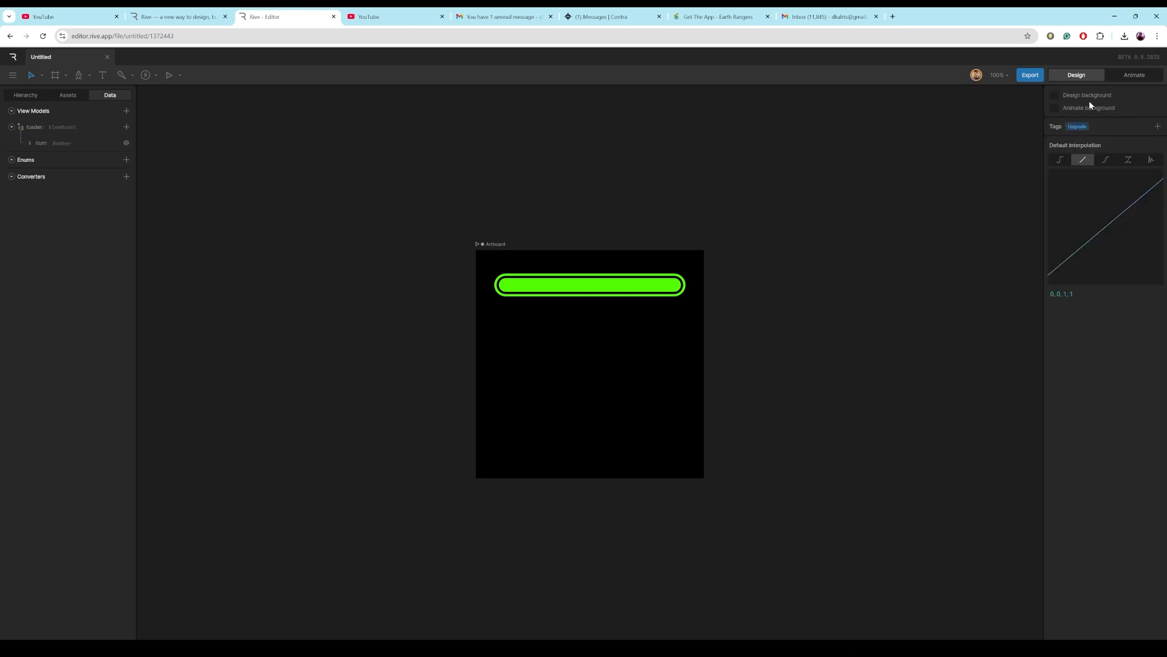
Select the loader shape and switch its stroke to Trim path mode in the stroke options.
click(532, 286)
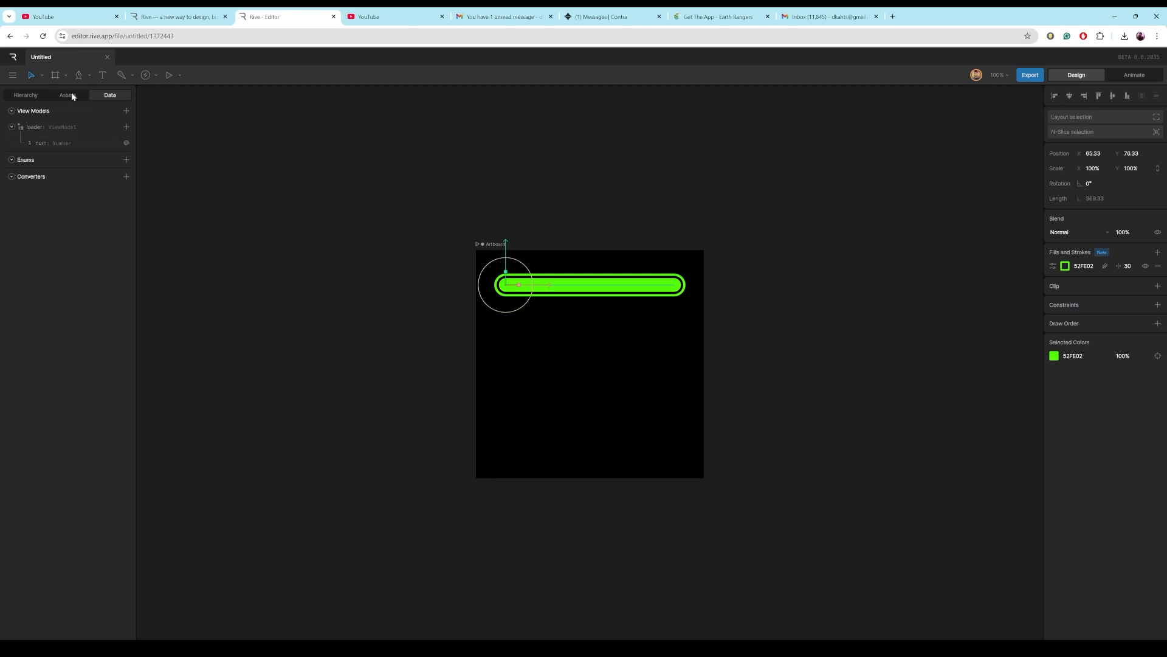
click(28, 96)
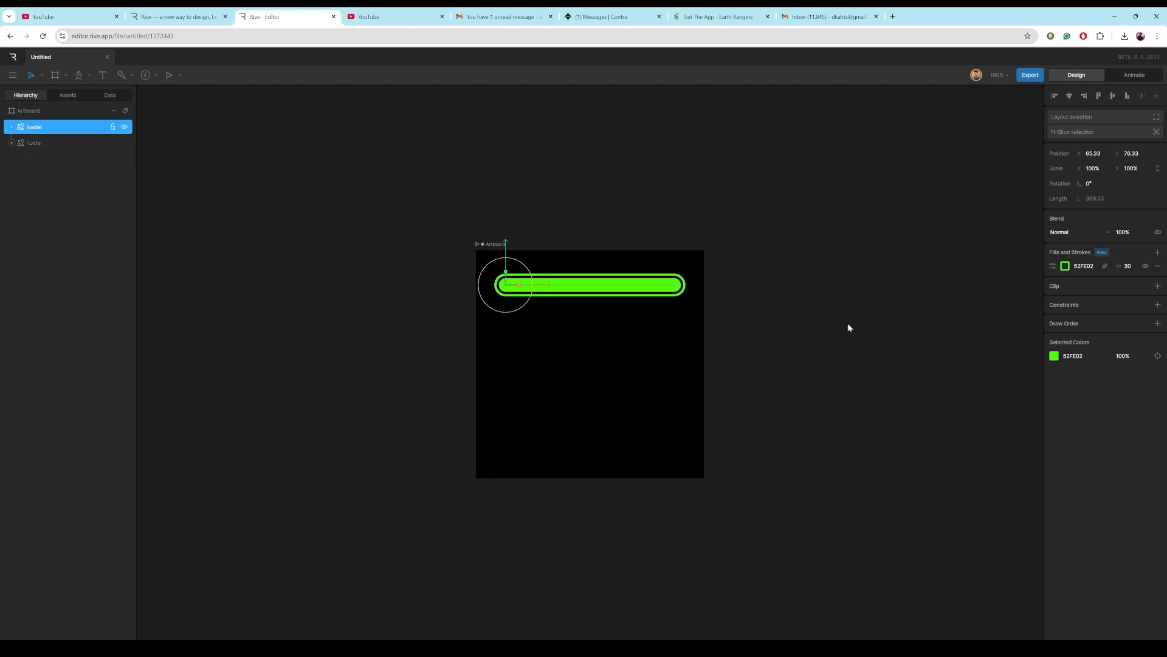
click(1053, 266)
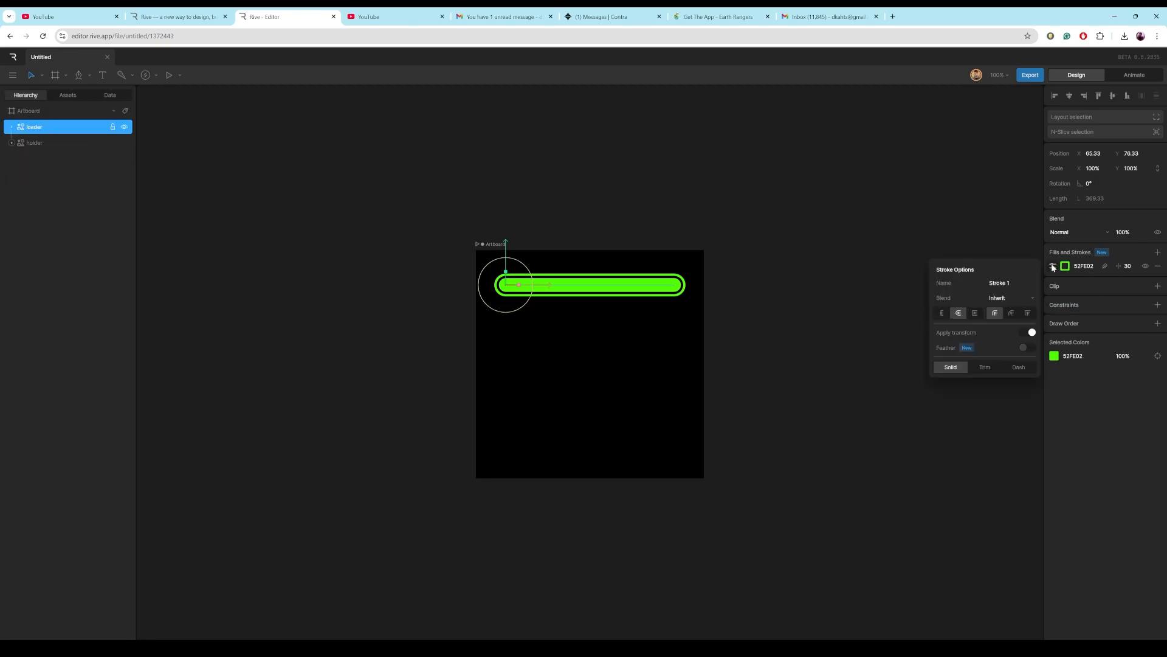
click(984, 368)
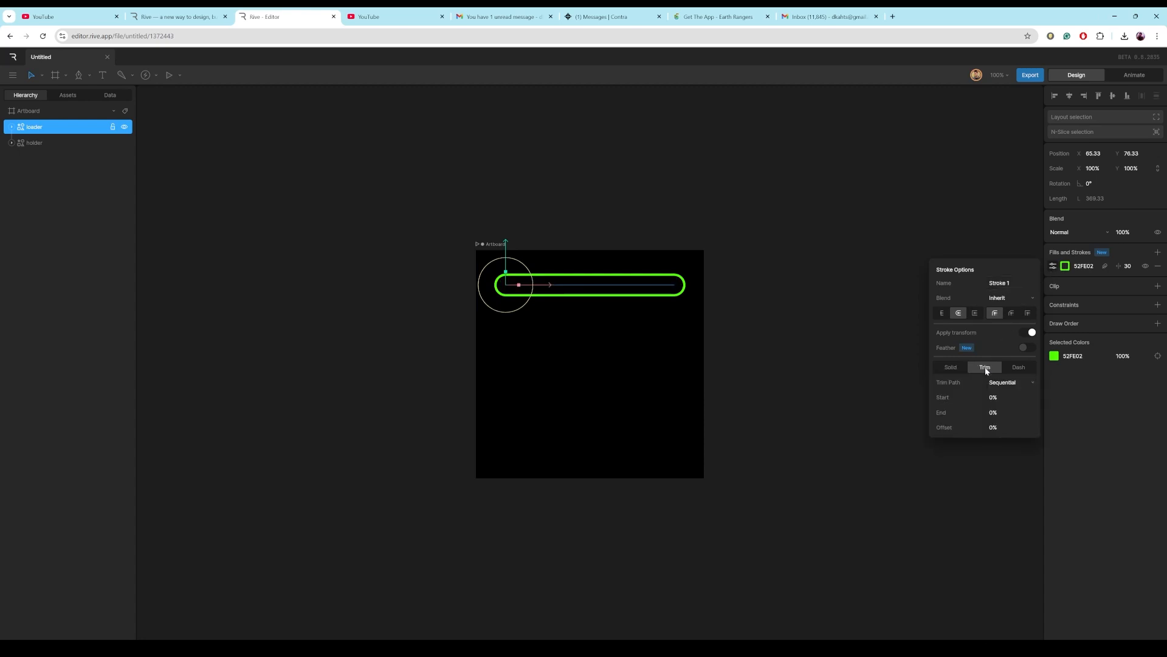
Data-bind the trim Start value to the num property.
click(993, 397)
right_click(993, 398)
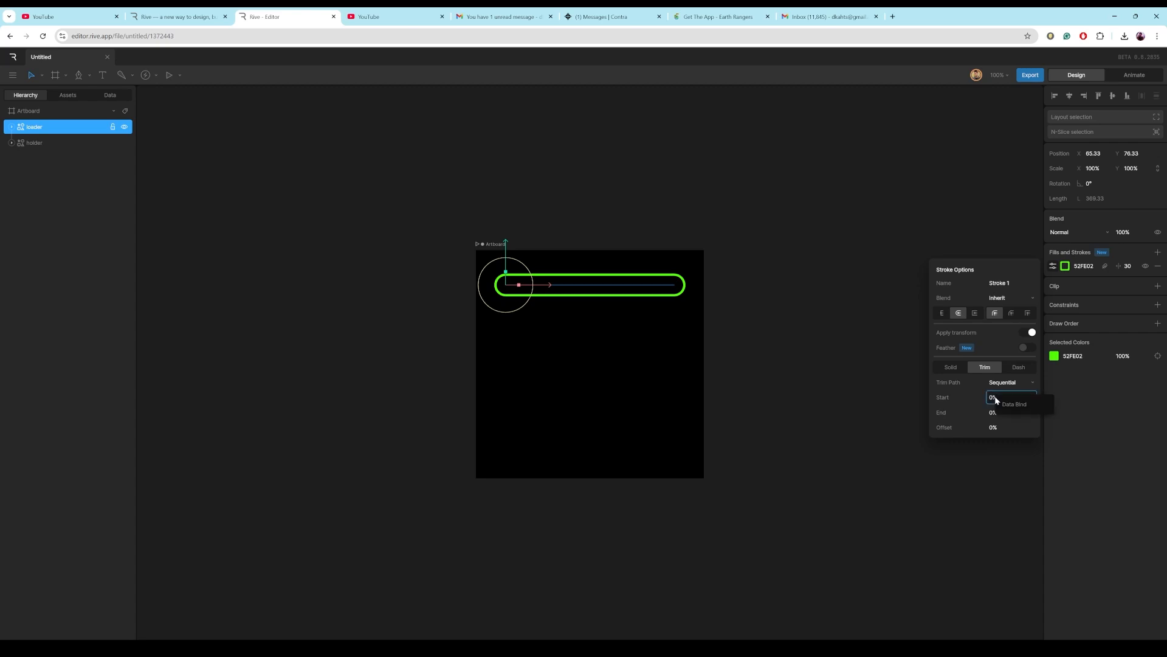
click(1009, 404)
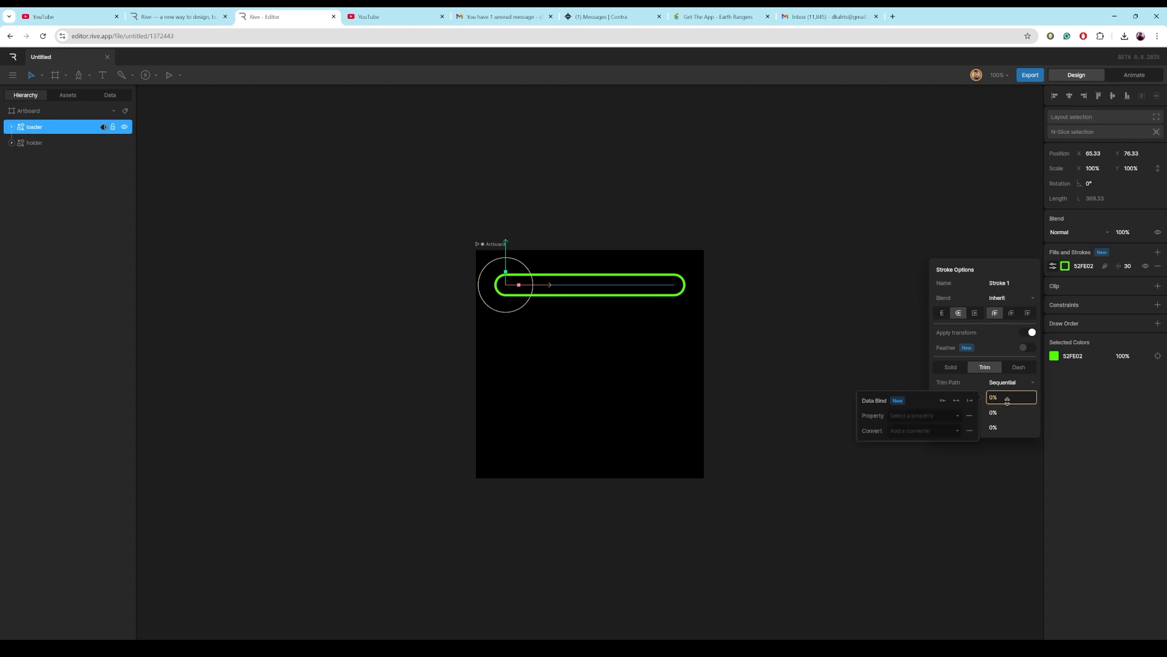
click(955, 415)
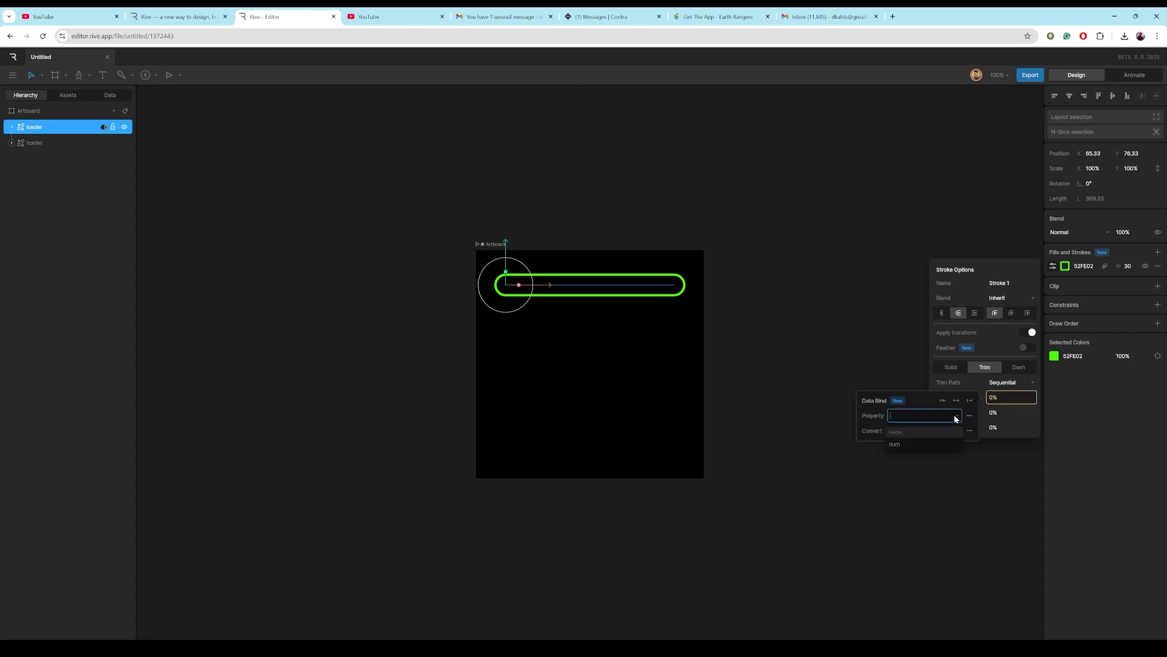
click(920, 444)
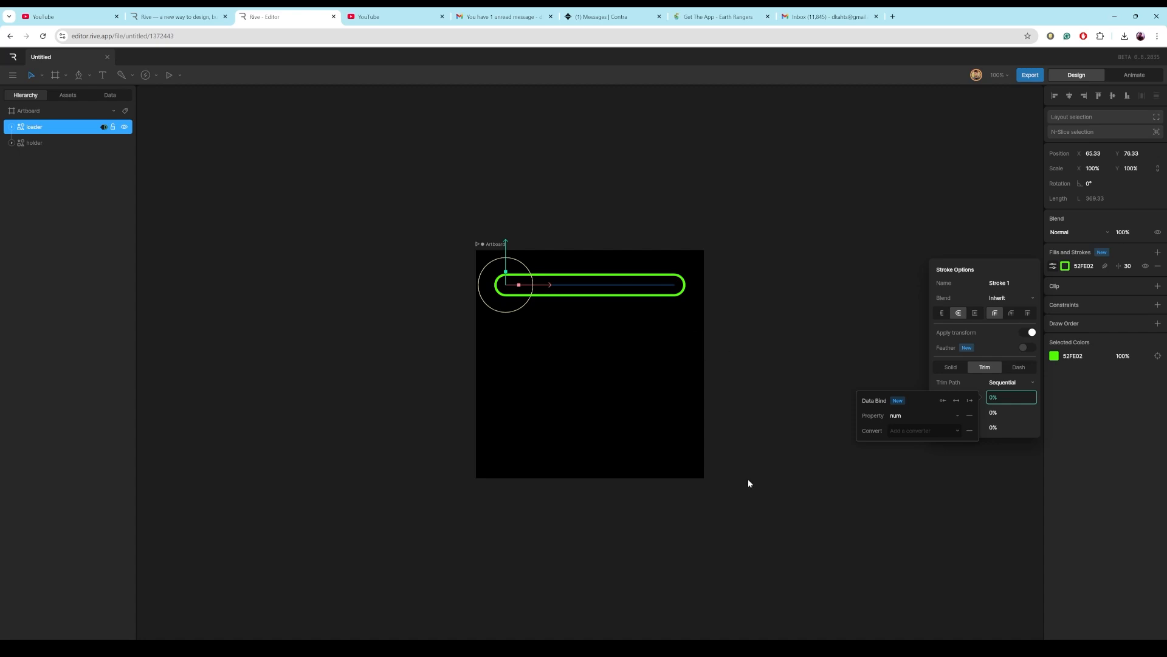
Switch to Animate mode, play the state machine, and select the num property.
click(1129, 76)
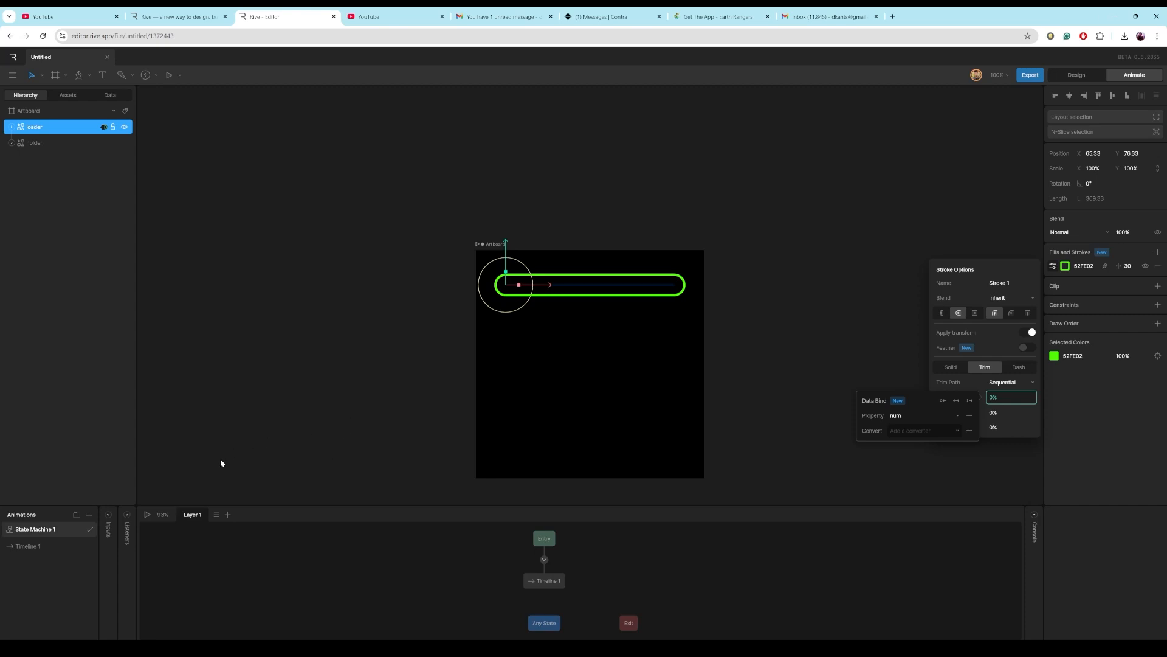
click(147, 515)
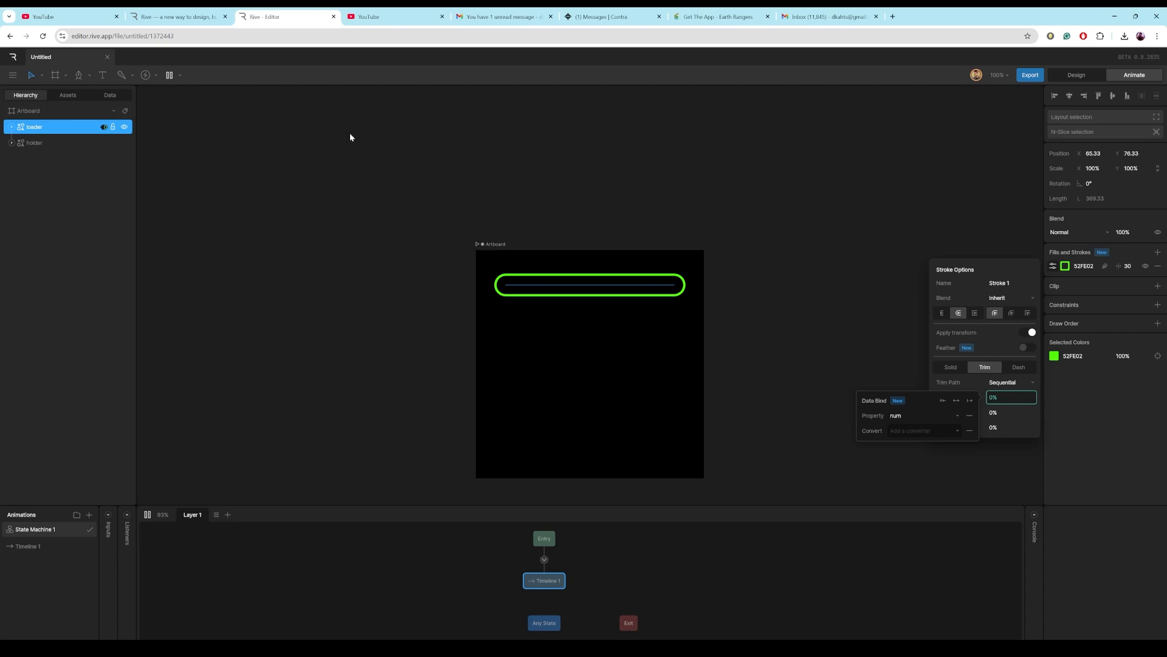
click(110, 95)
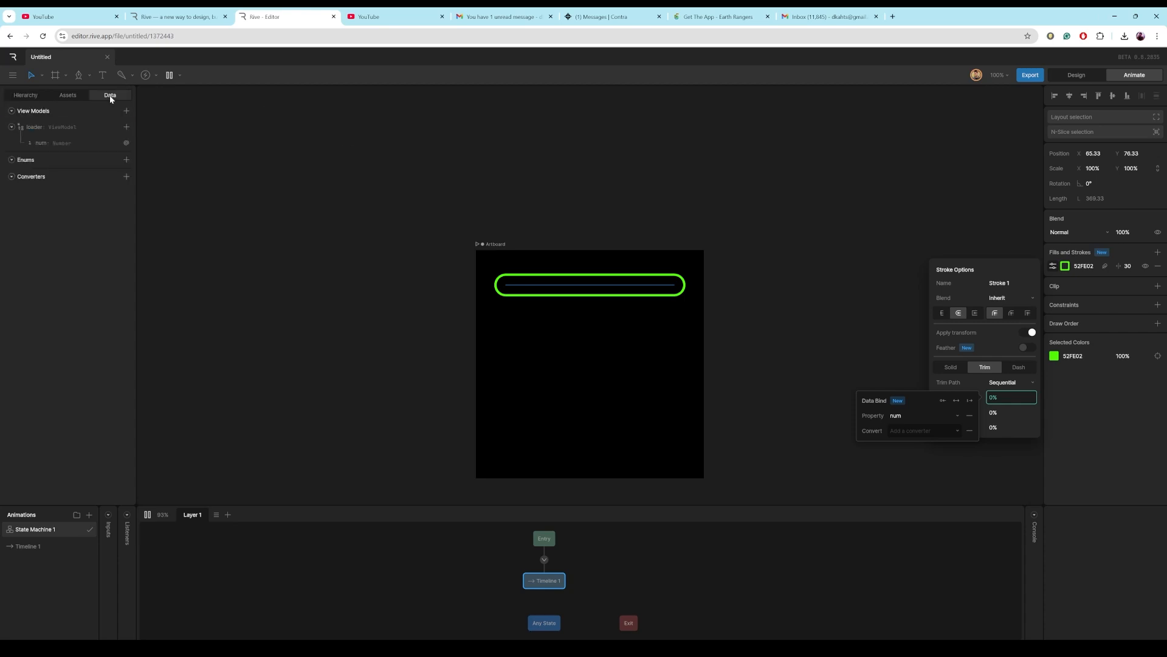
click(50, 143)
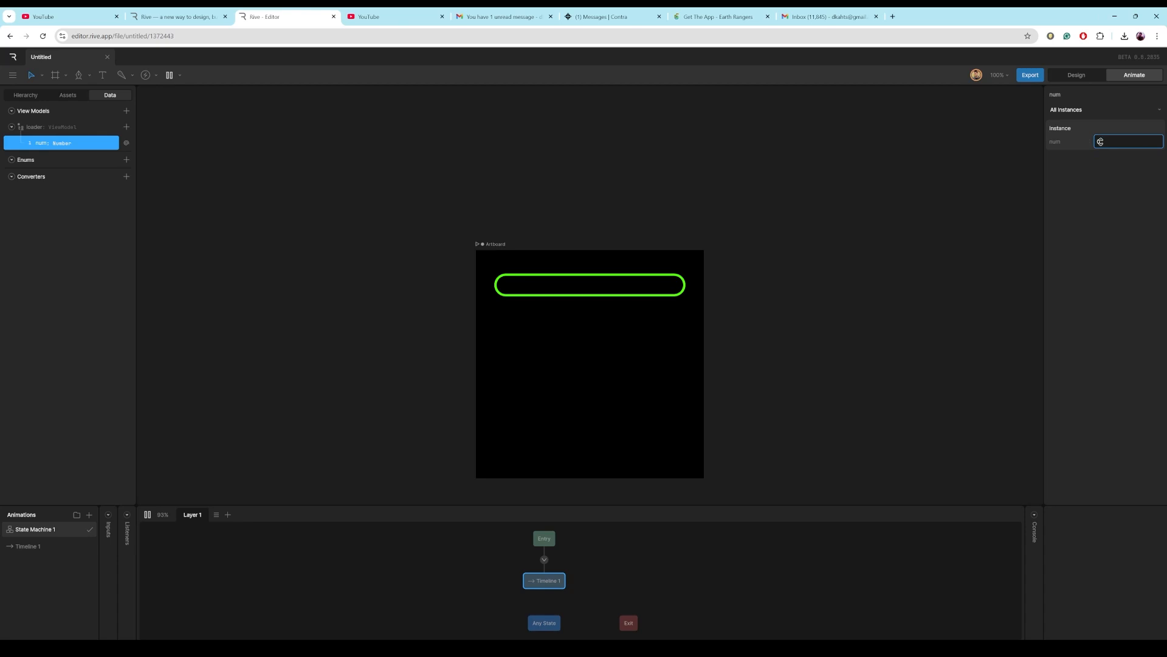
Test the bar by setting num to 1, 0 and 1 again, then return to Design mode.
text(1)
key(Return)
key(Return)
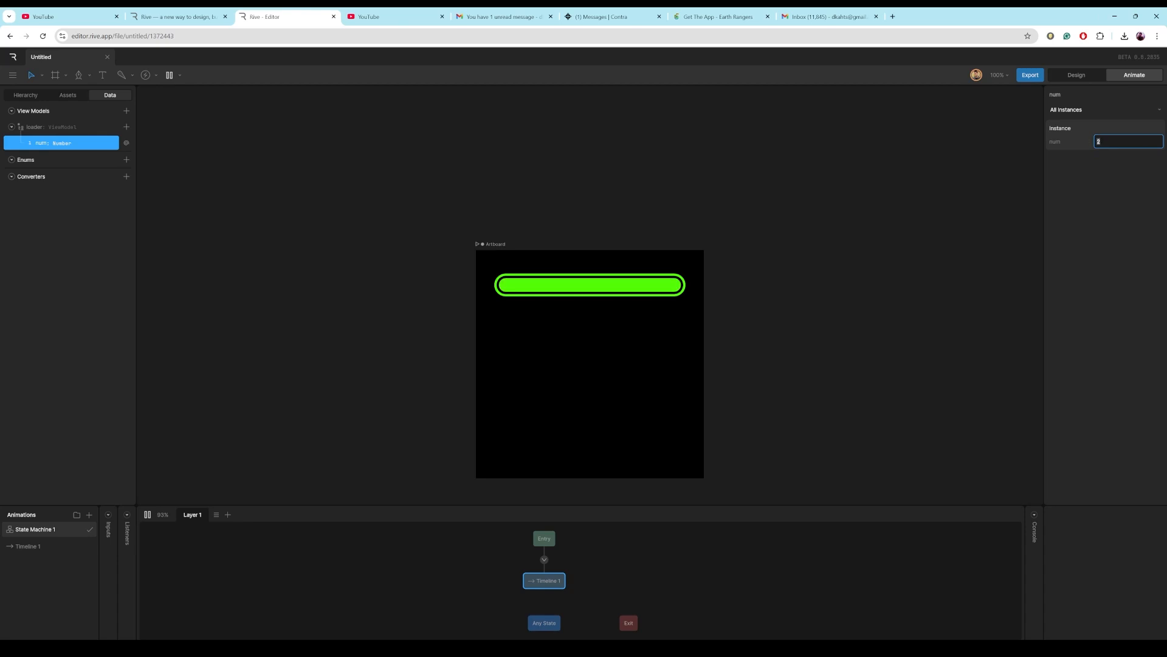
text(0)
key(Return)
click(1103, 142)
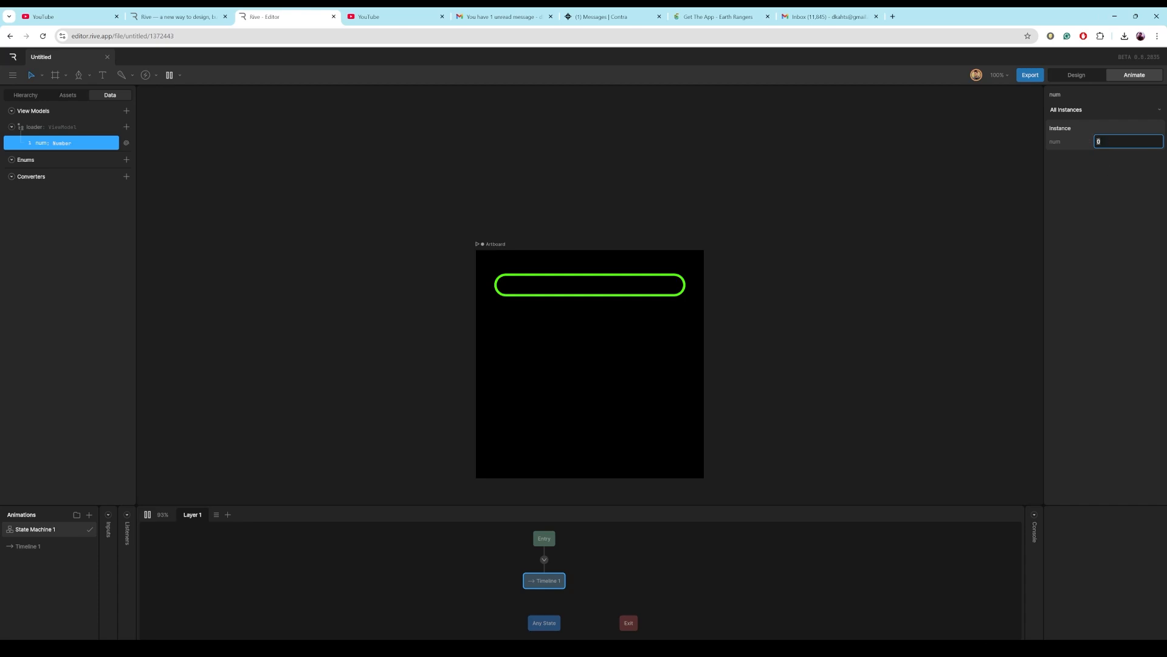
text(1)
key(Return)
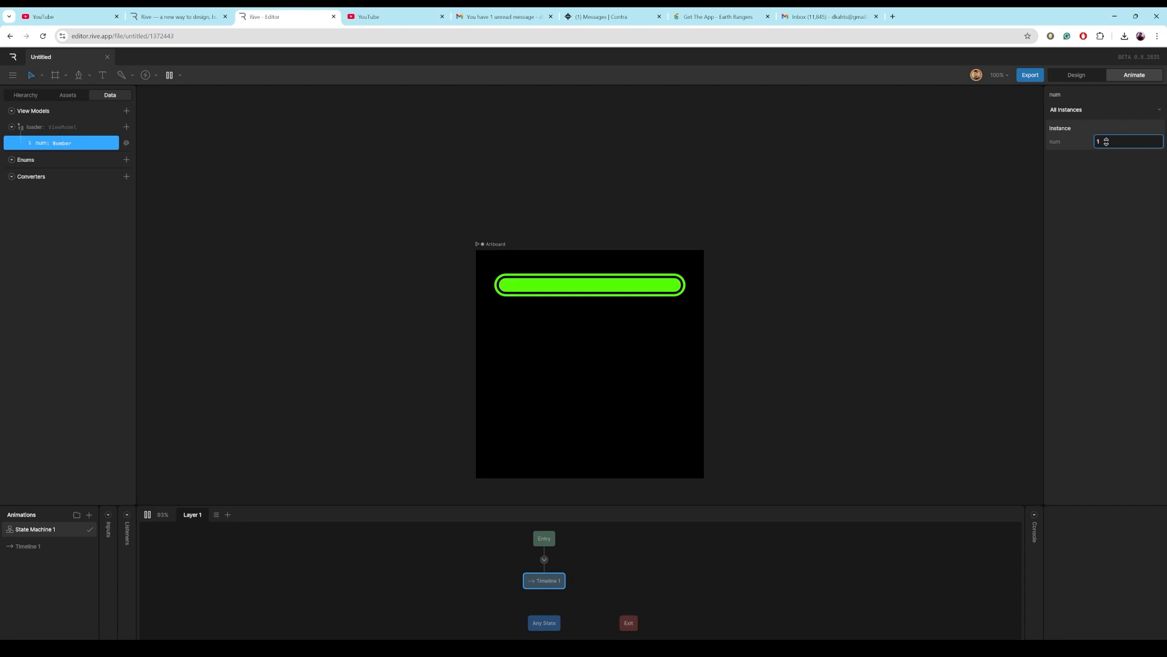
click(1104, 140)
click(1068, 77)
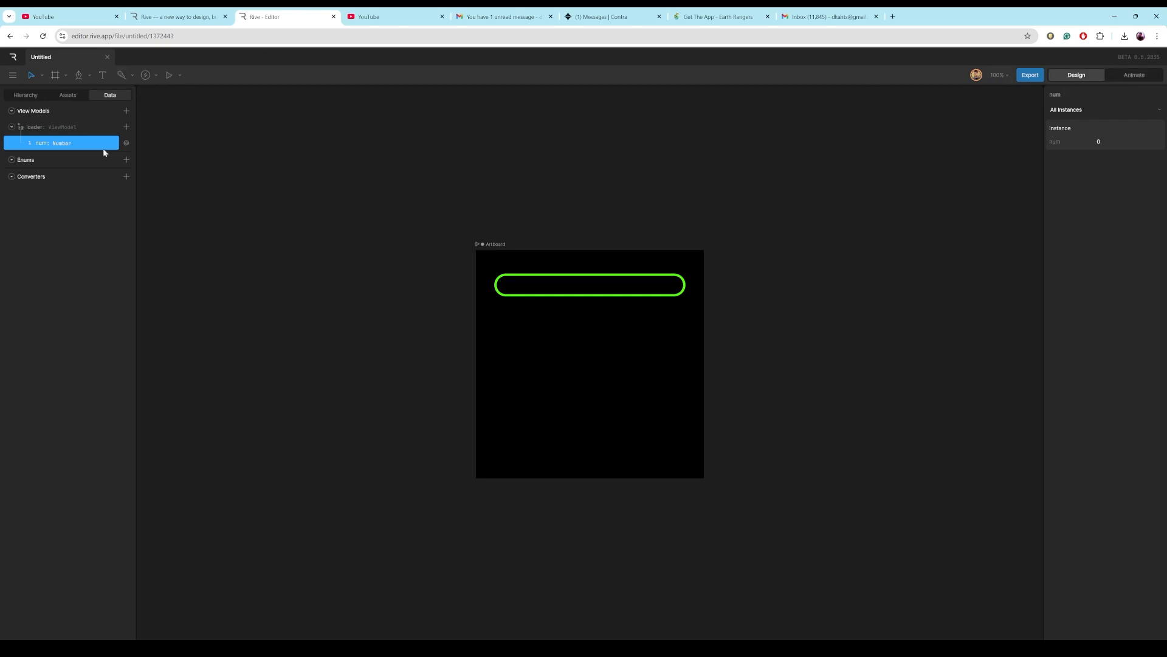
Add a Calculate numeric converter and rename it trimpath converter.
click(126, 177)
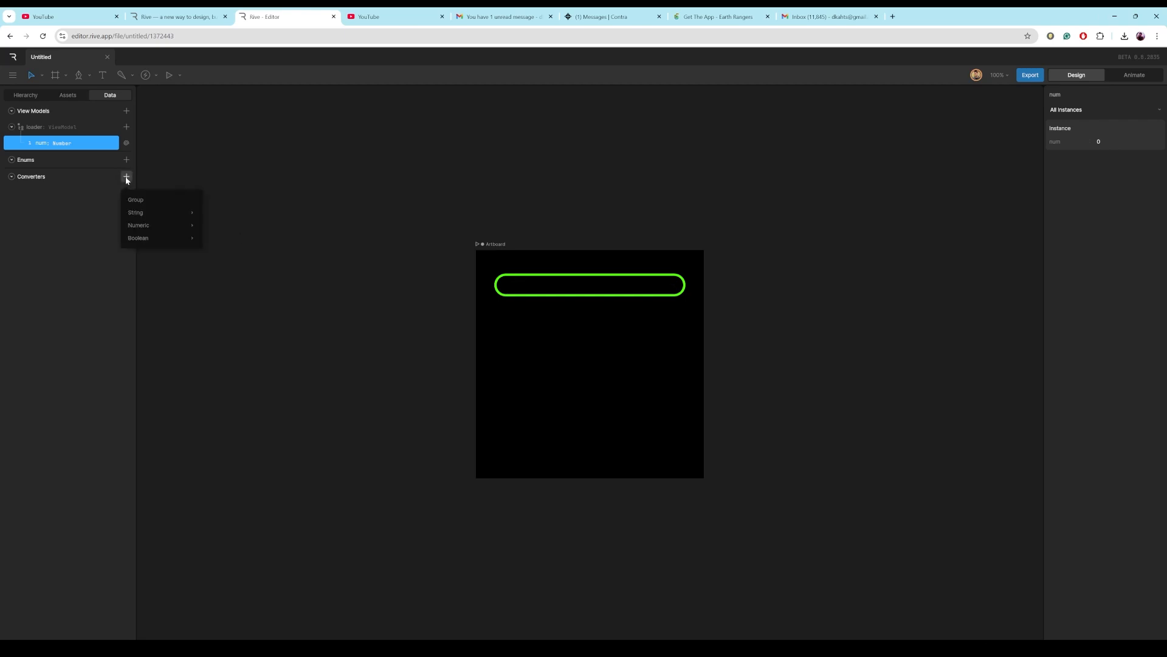
mouse_move(142, 228)
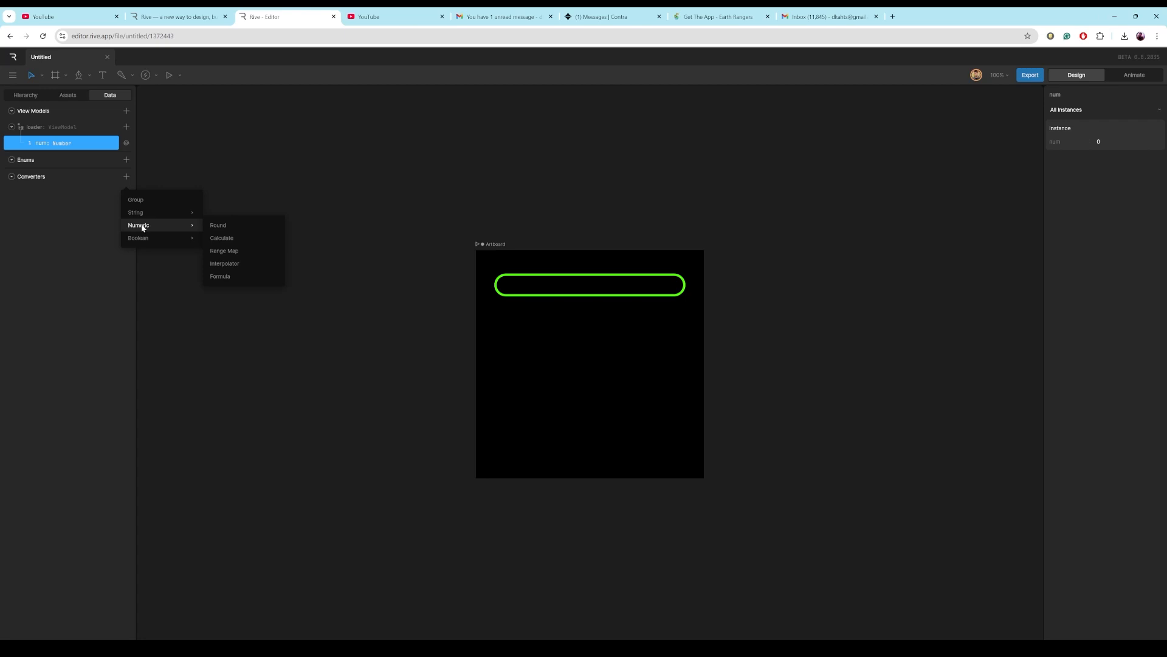
click(217, 239)
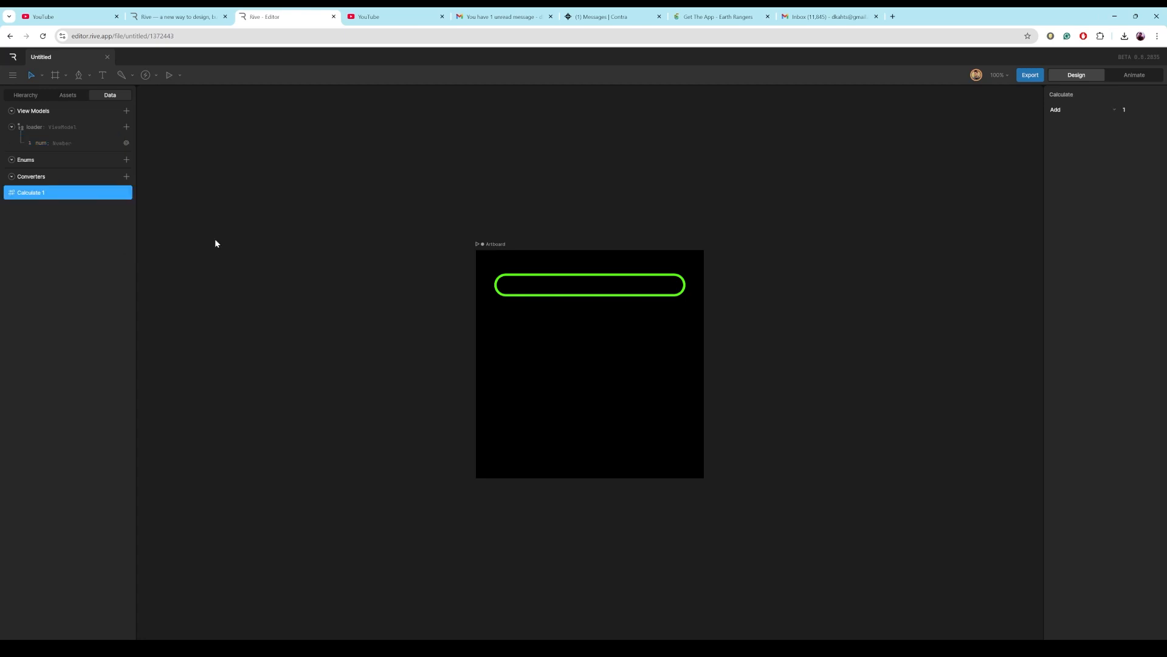
double_click(39, 192)
text(trimpath converter)
key(Return)
Set the converter's operation to Divide by 100.
click(1113, 111)
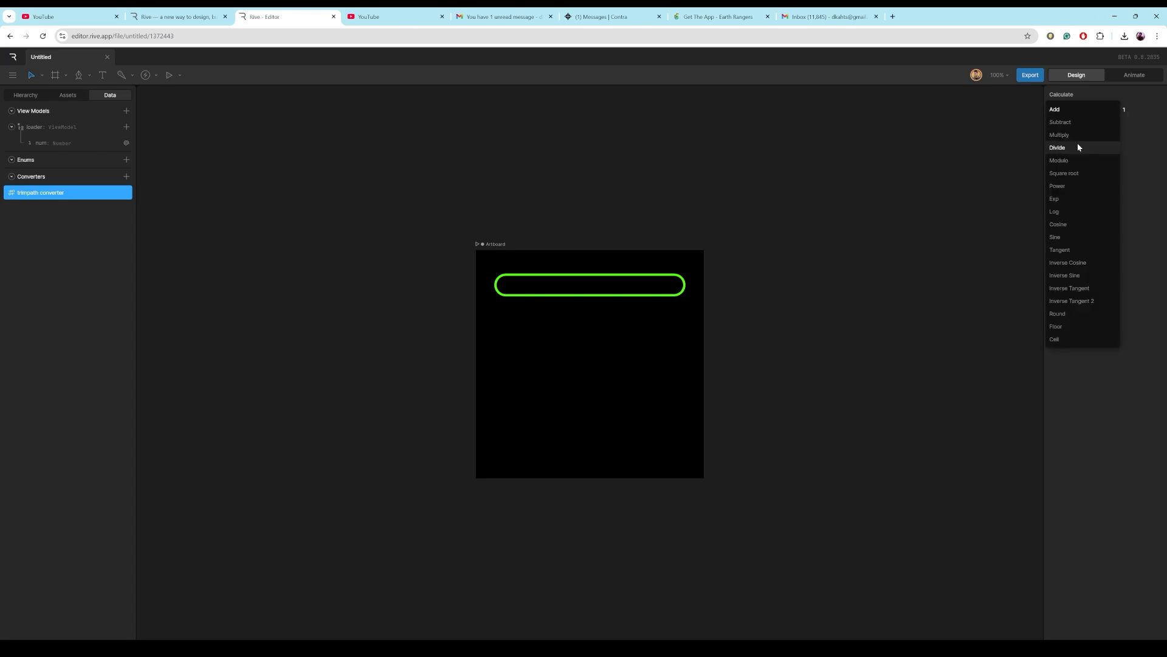
click(1078, 148)
click(1124, 110)
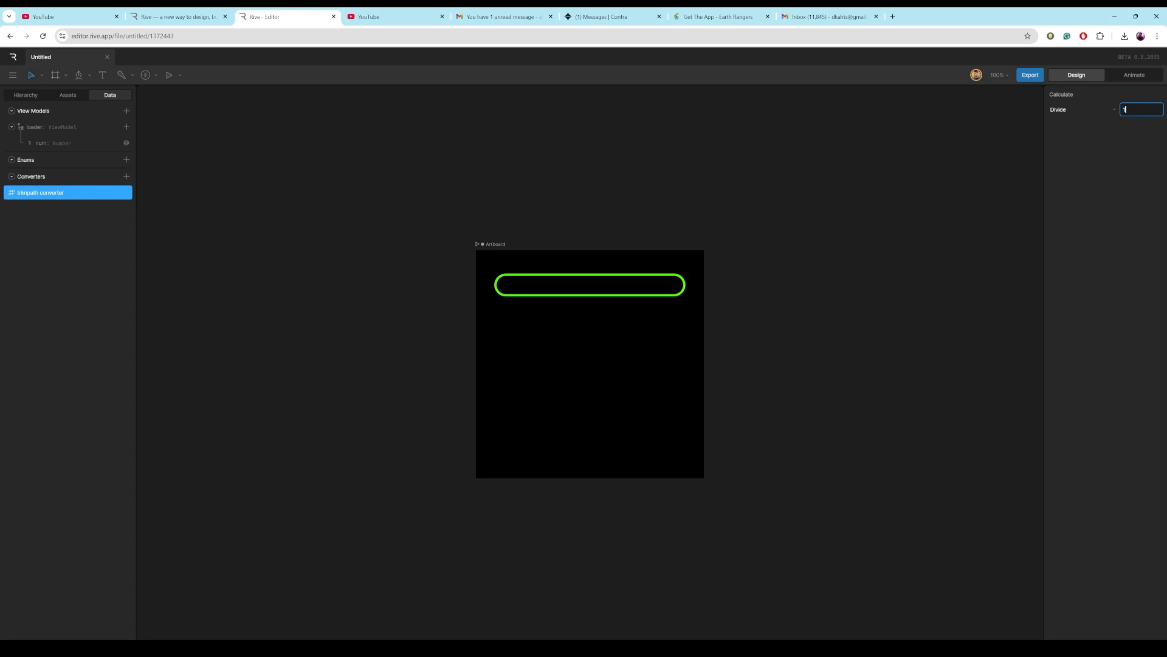
text(00)
key(Return)
Apply the trimpath converter to the loader stroke's Start trim binding.
click(21, 95)
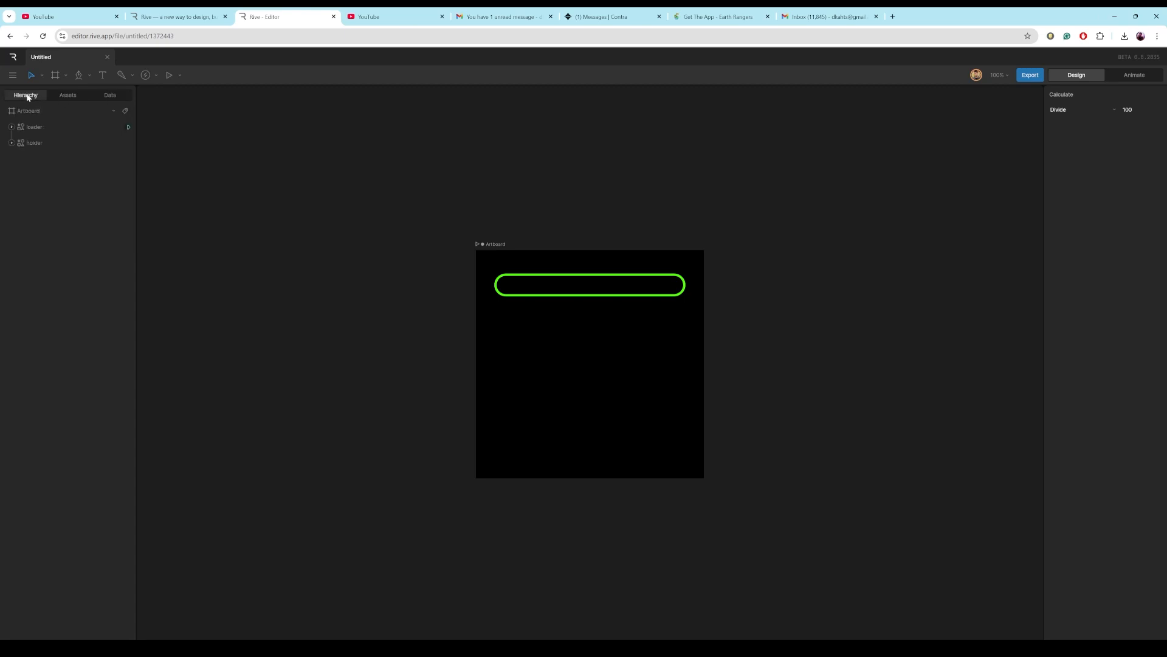
click(31, 129)
click(1053, 267)
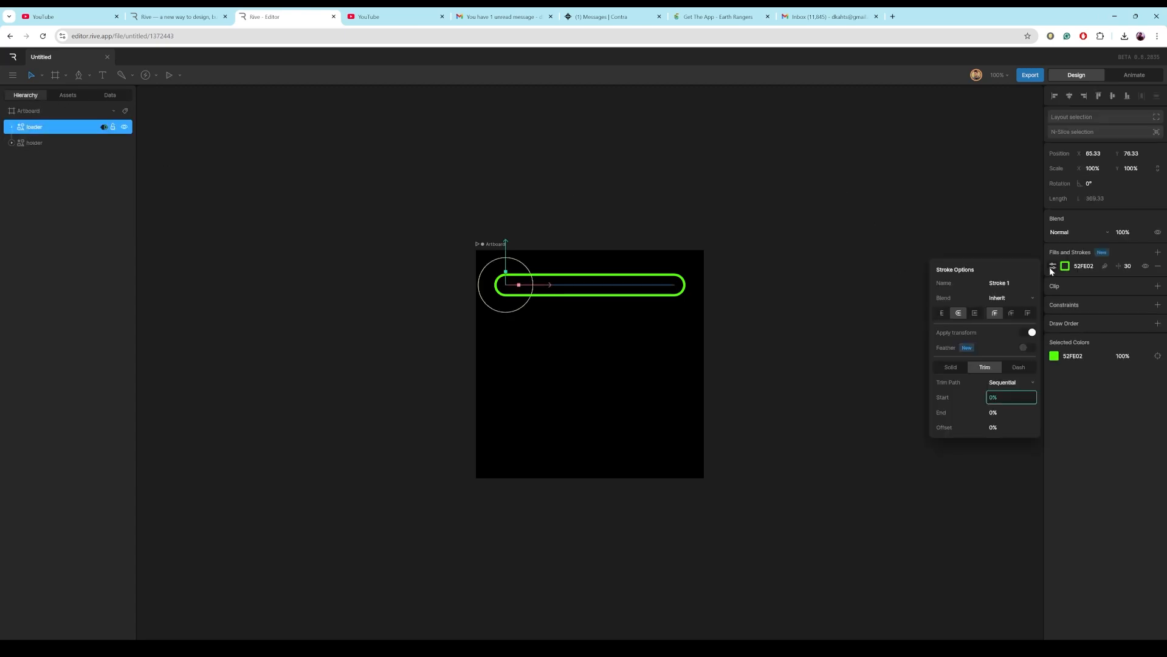
right_click(995, 397)
click(1018, 405)
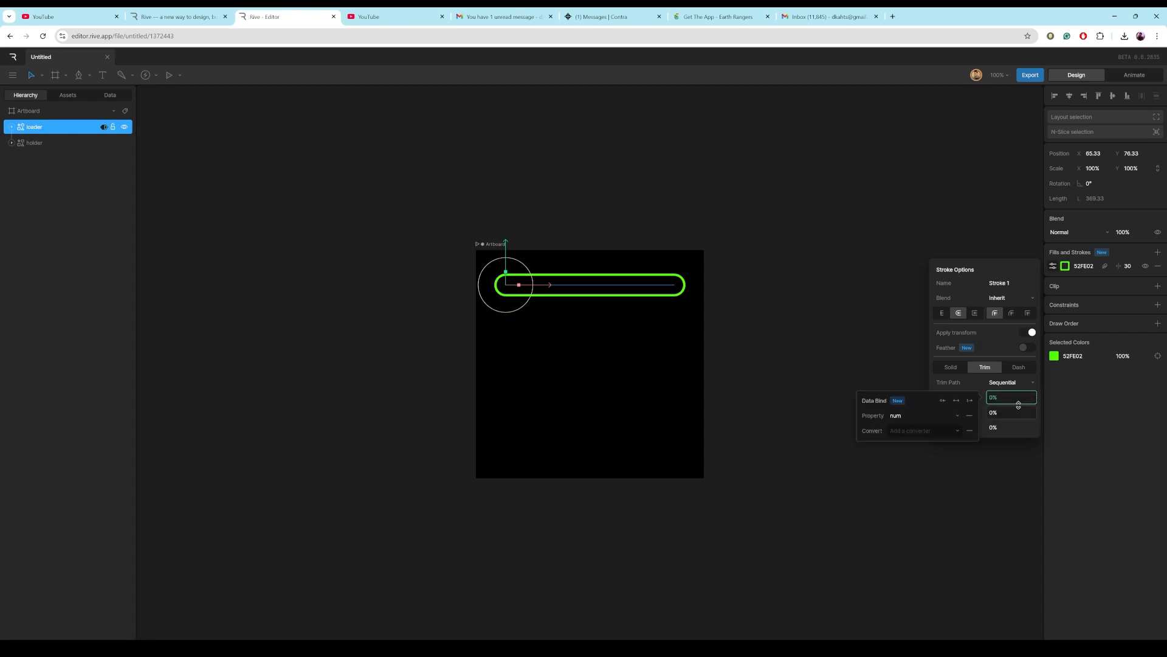
click(945, 433)
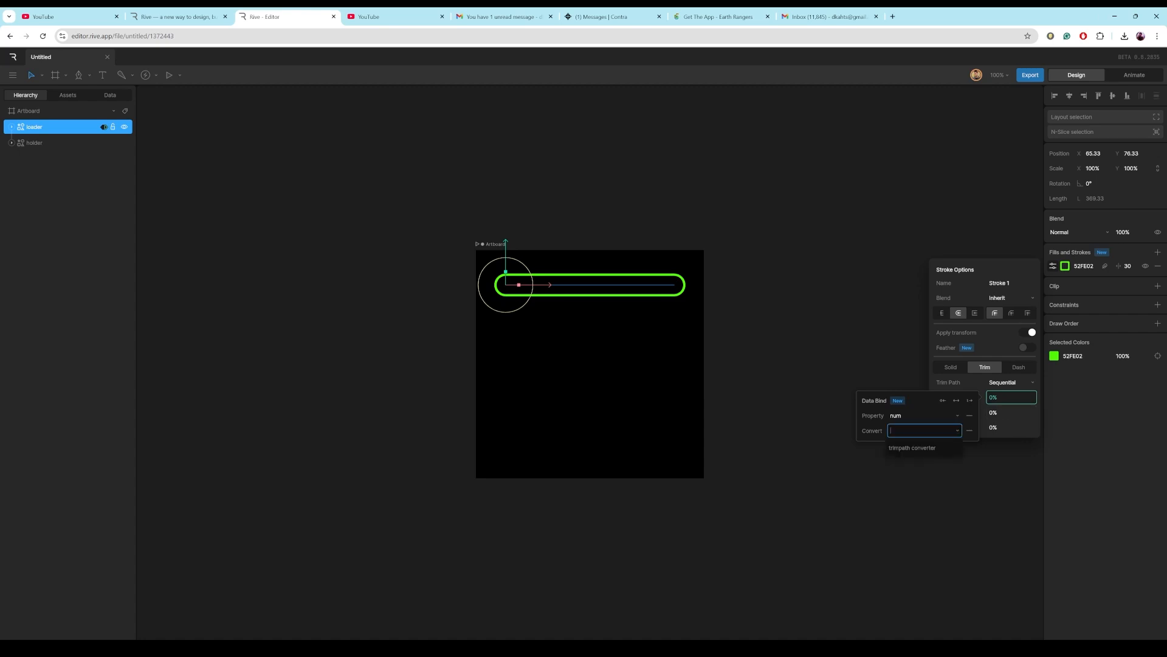
click(938, 444)
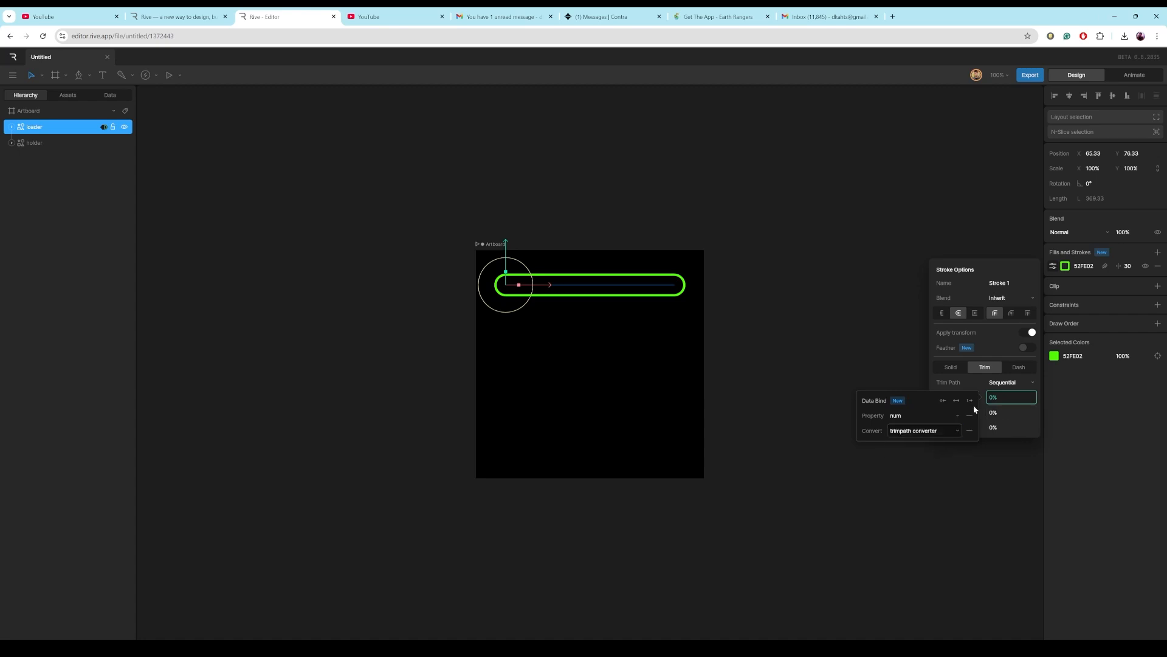
Preview the loader in Animate mode by playing the state machine and scrubbing num up to 100.
click(1129, 76)
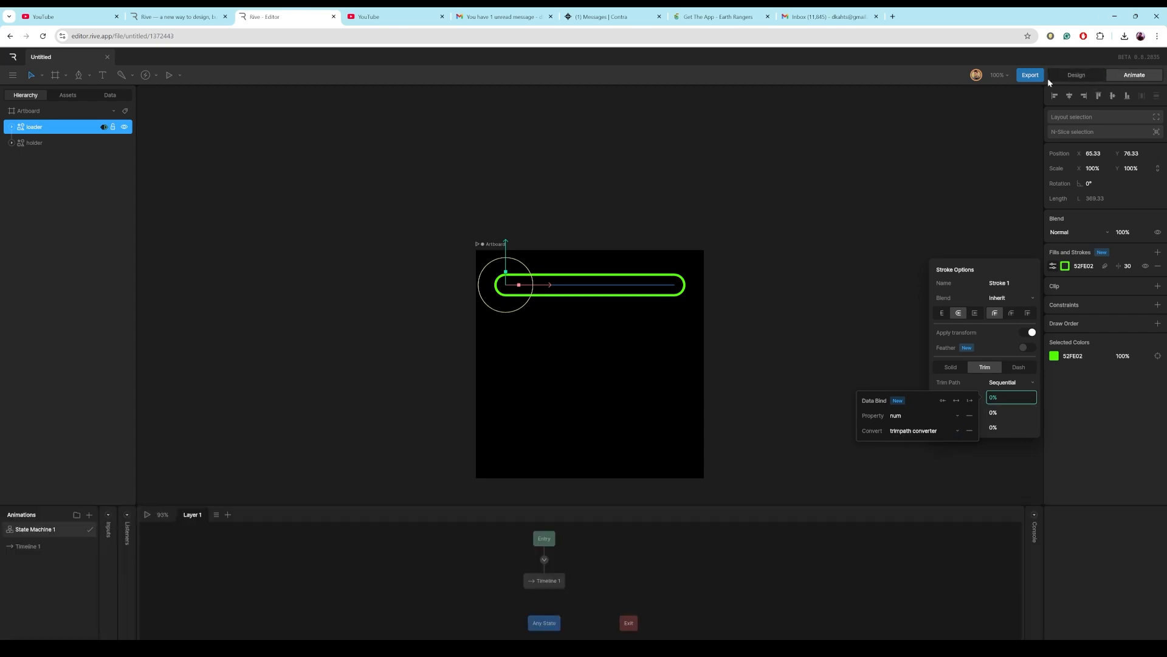
click(148, 515)
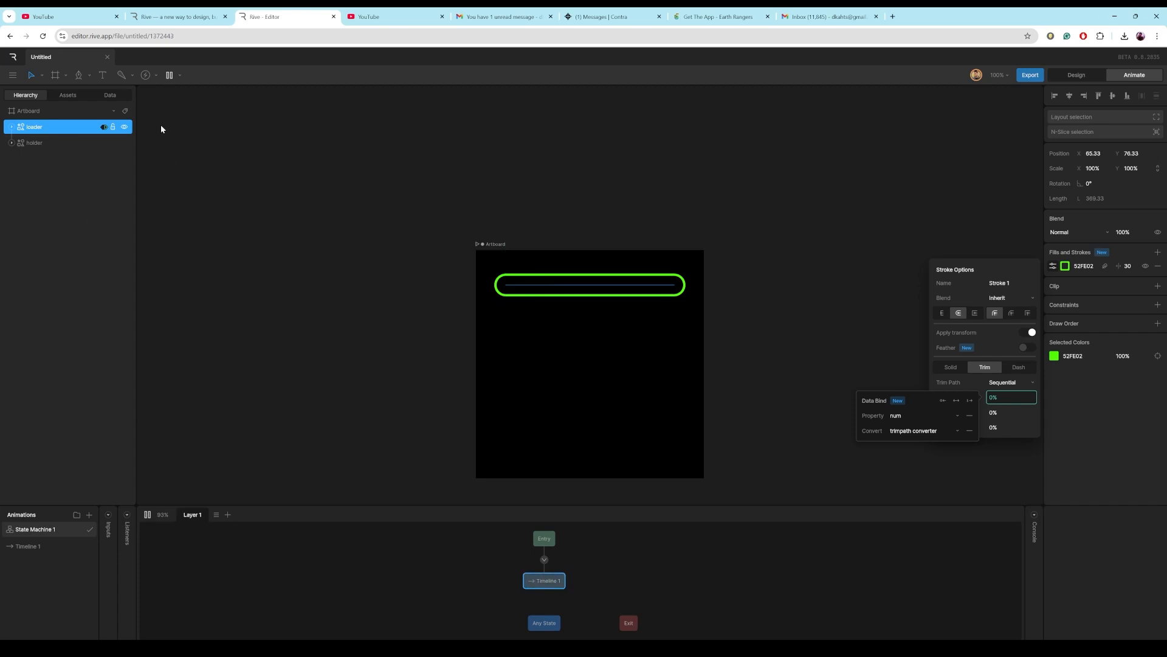
click(113, 96)
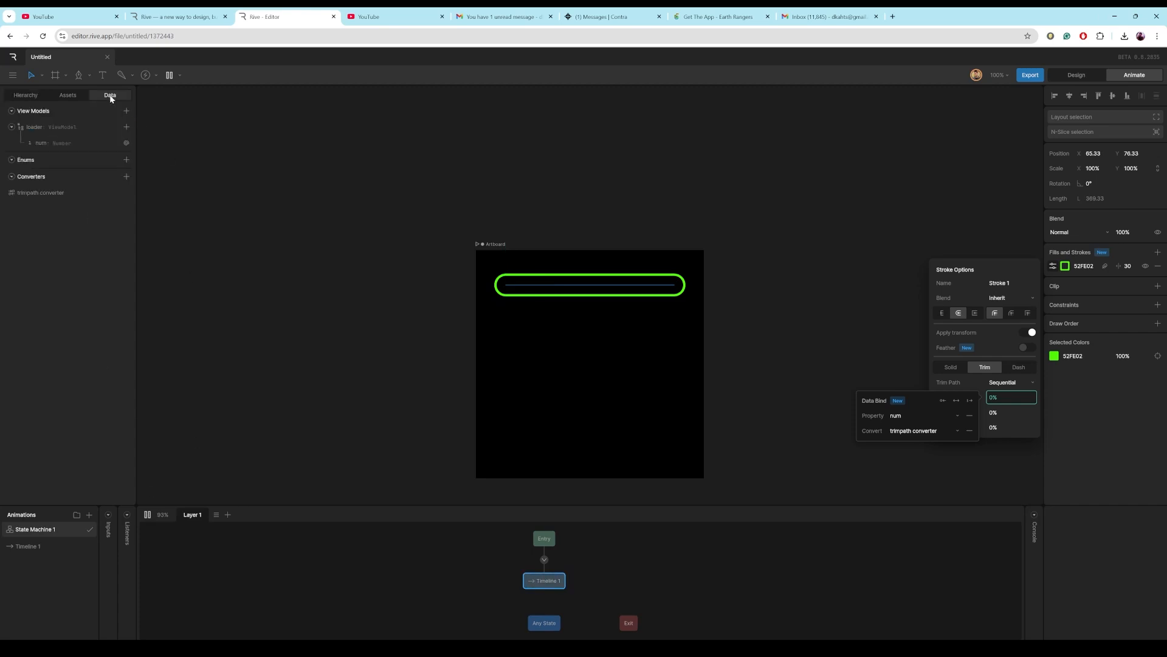
click(43, 143)
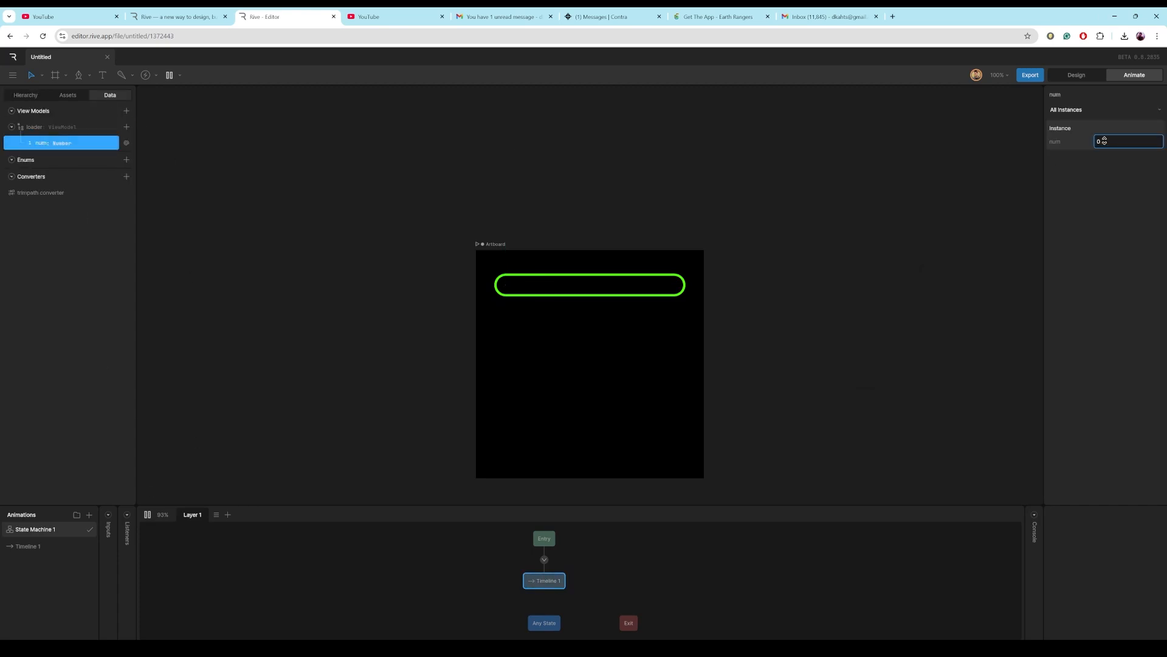
drag(1105, 141, 1140, 116)
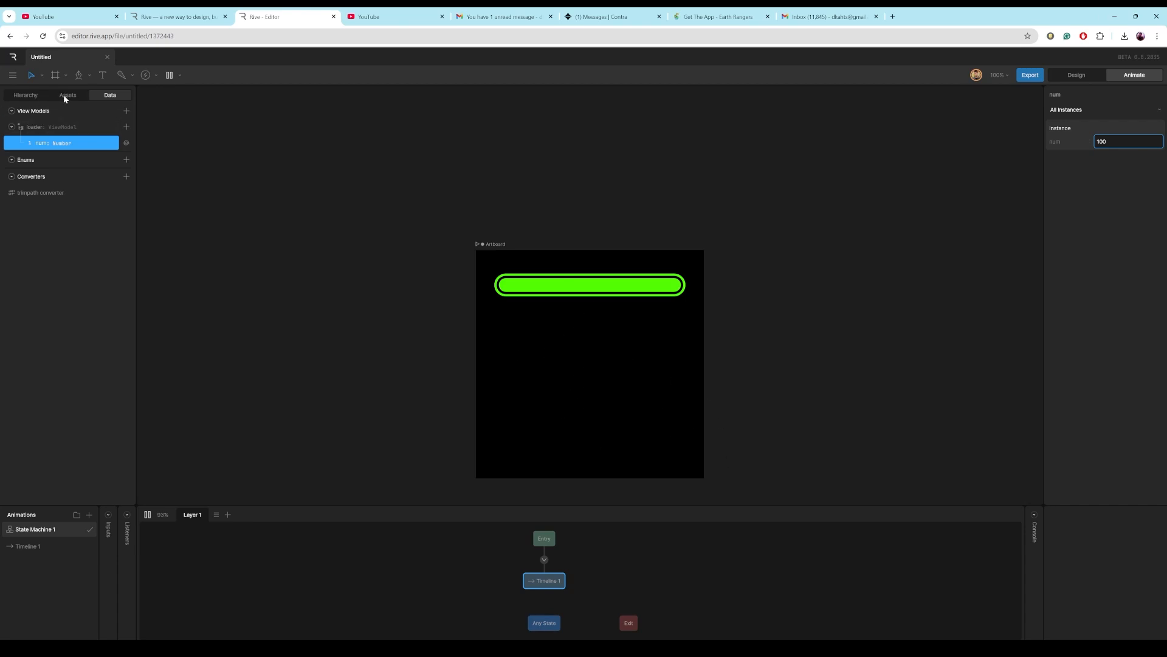
Draw a circle about 224 by 224 below the loader bar.
click(1086, 75)
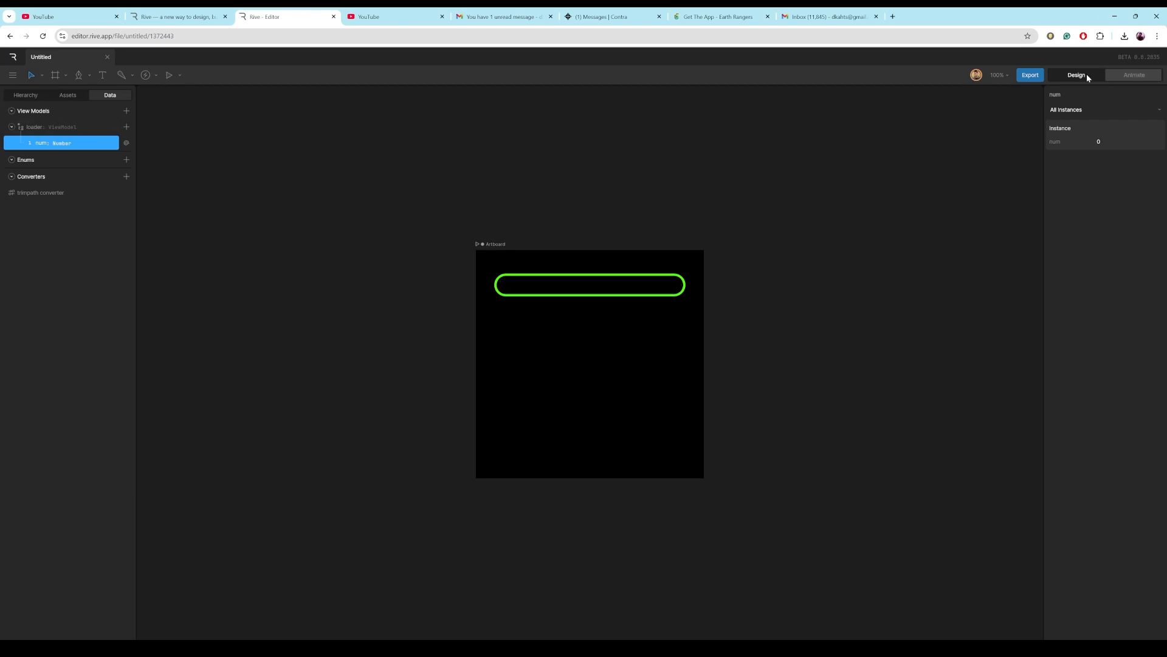
click(68, 96)
click(26, 96)
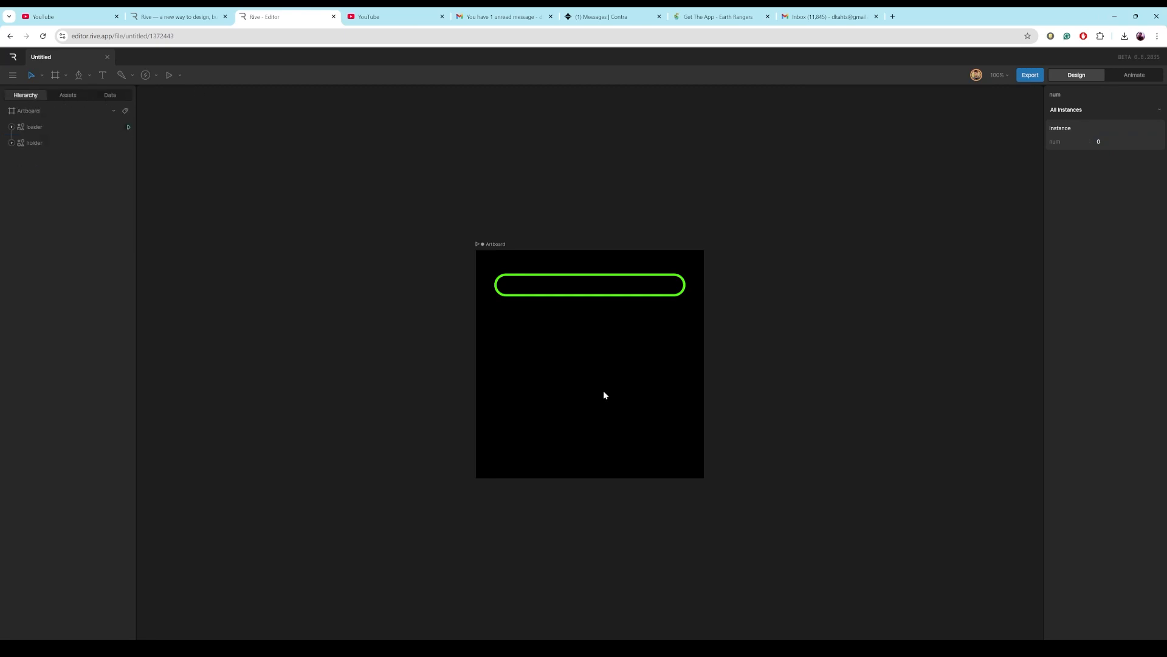
click(579, 381)
key(o)
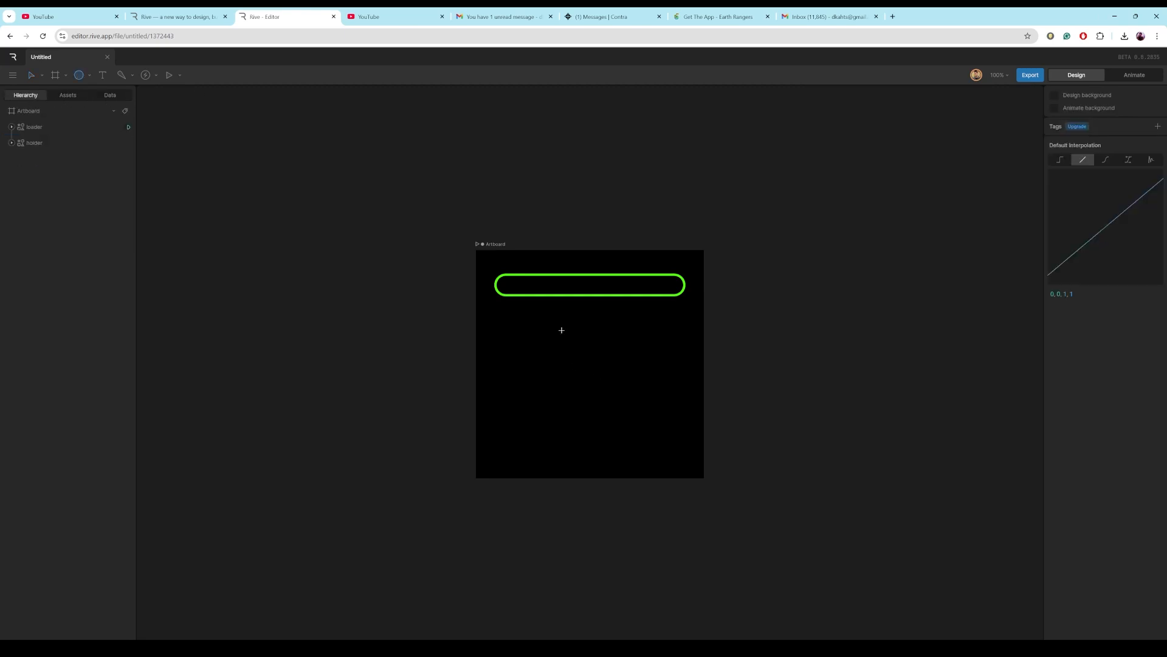
drag(560, 329, 662, 431)
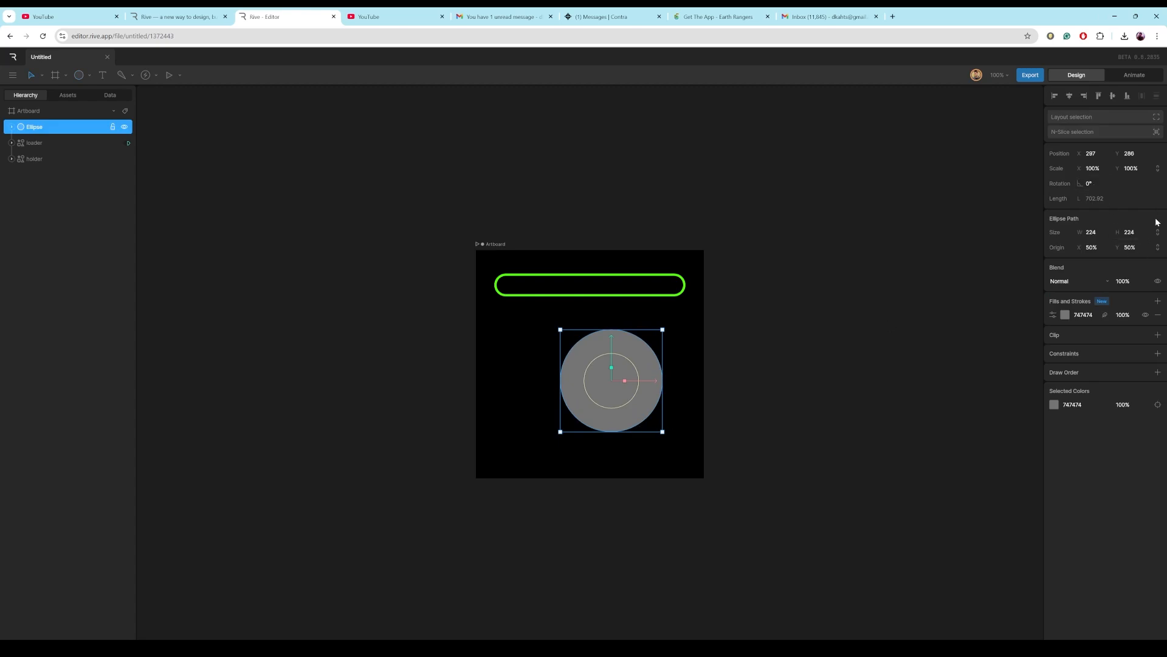
Replace the circle's grey fill with a stroke and set its thickness to 10.
click(1158, 315)
click(1157, 301)
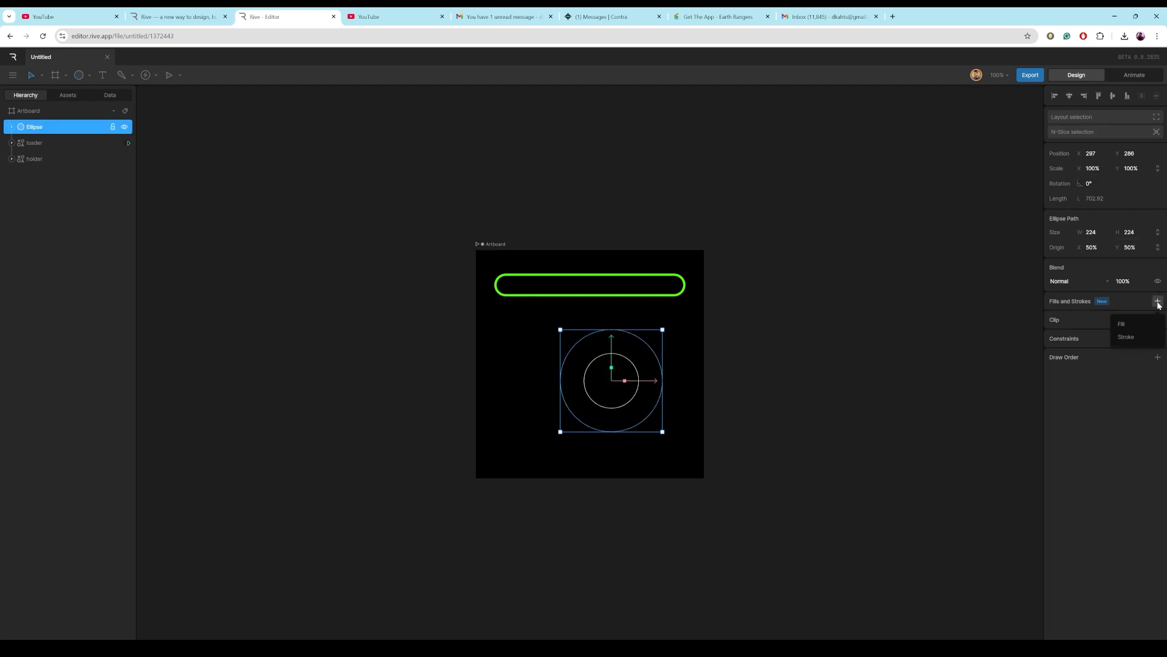
click(1140, 336)
click(1125, 315)
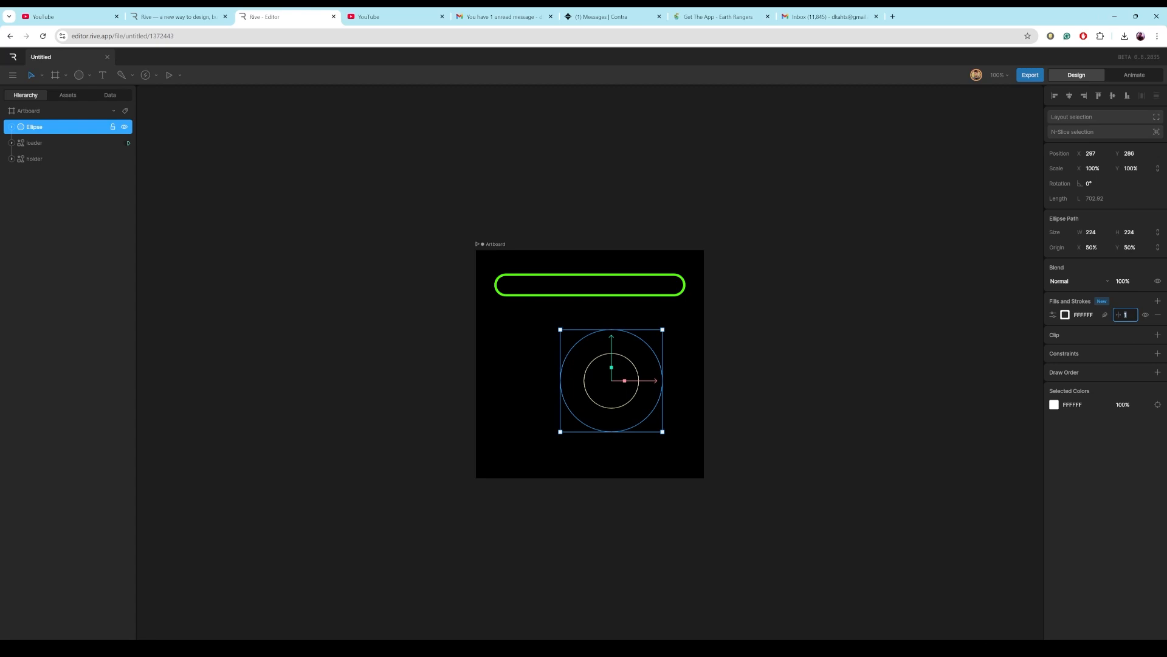
text(30)
key(Return)
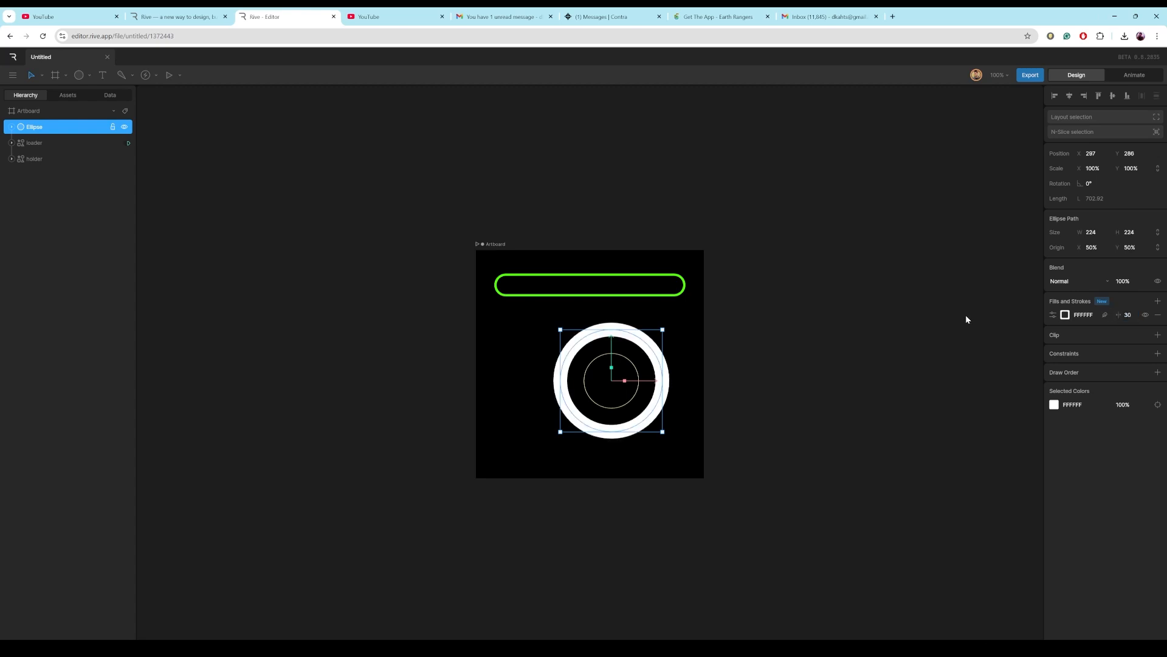
drag(1128, 316, 1128, 317)
click(1129, 316)
text(10)
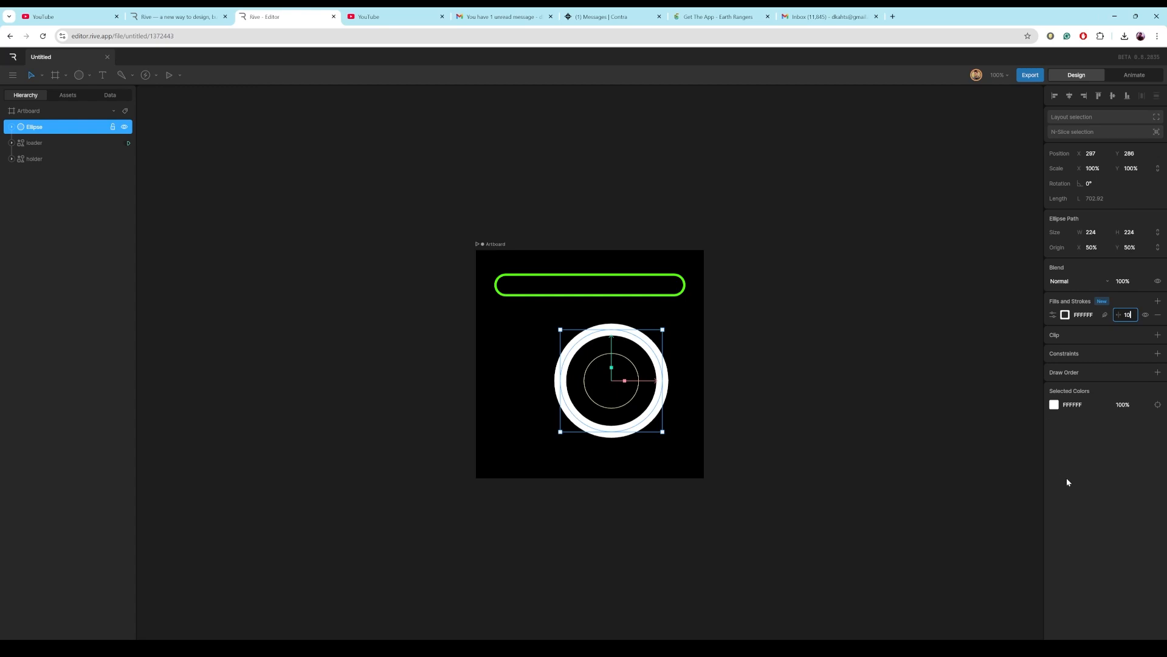
key(Return)
Color the circle's stroke 52FE02 using the eyedropper on the bar, and center the circle horizontally.
click(1065, 314)
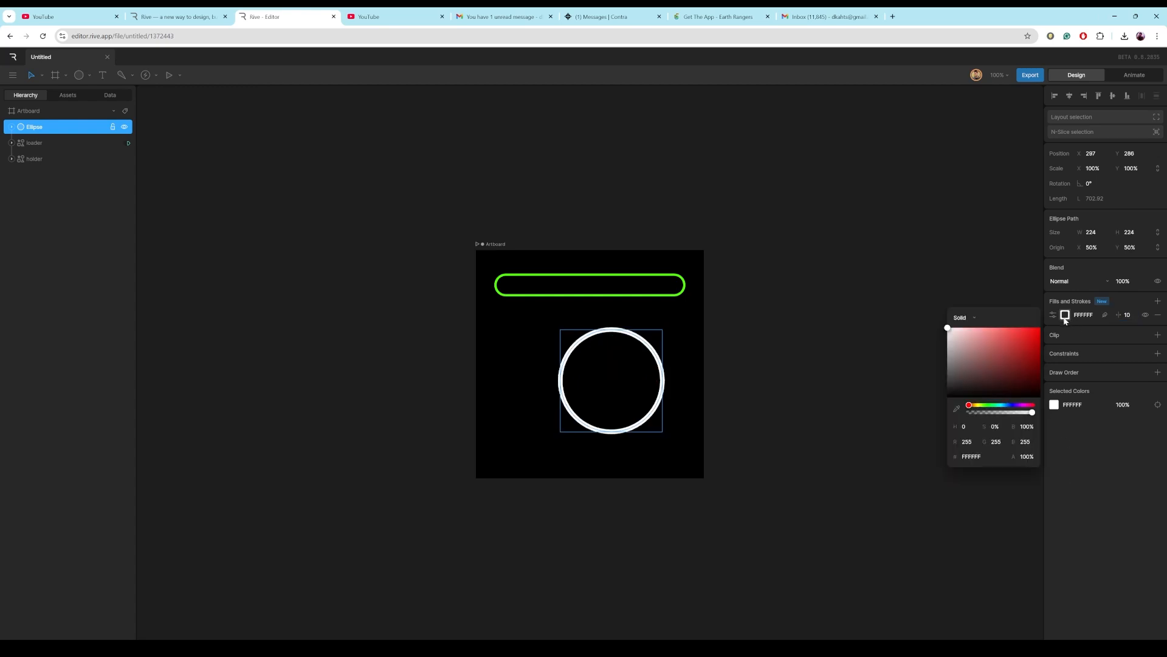
click(956, 408)
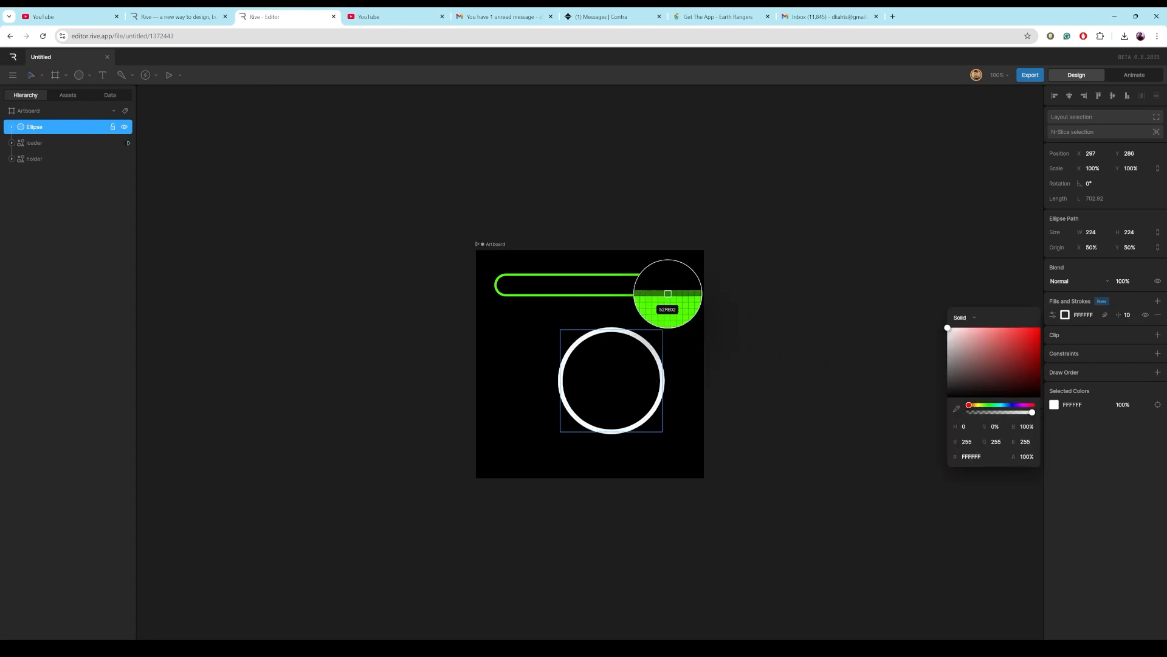
click(669, 290)
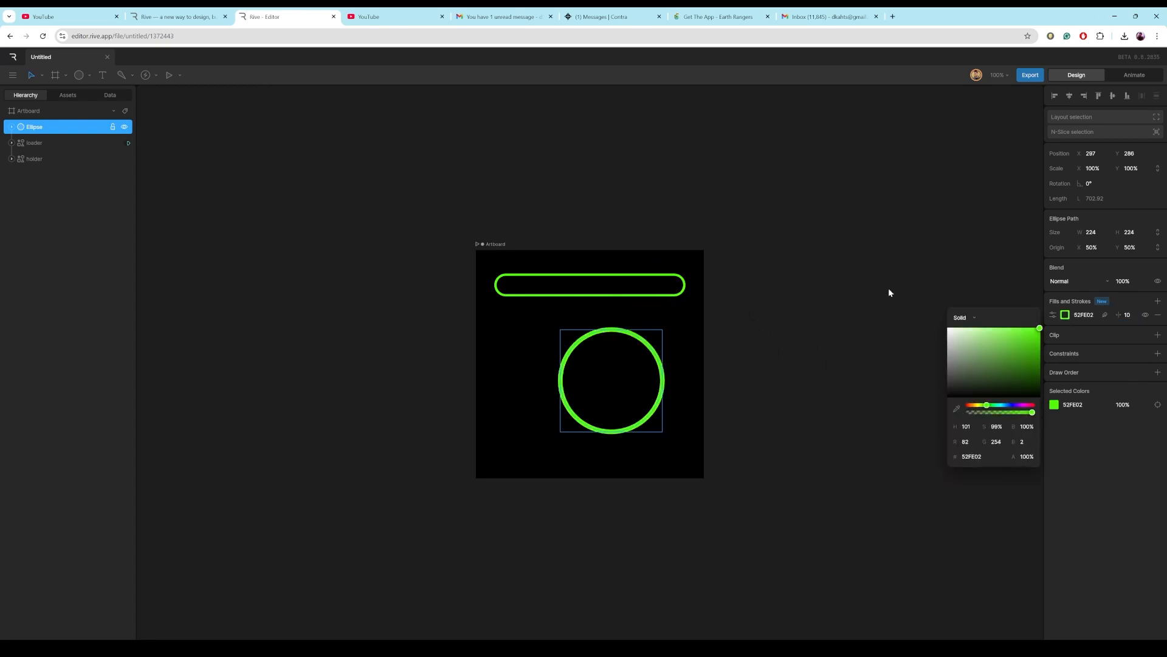
click(1069, 95)
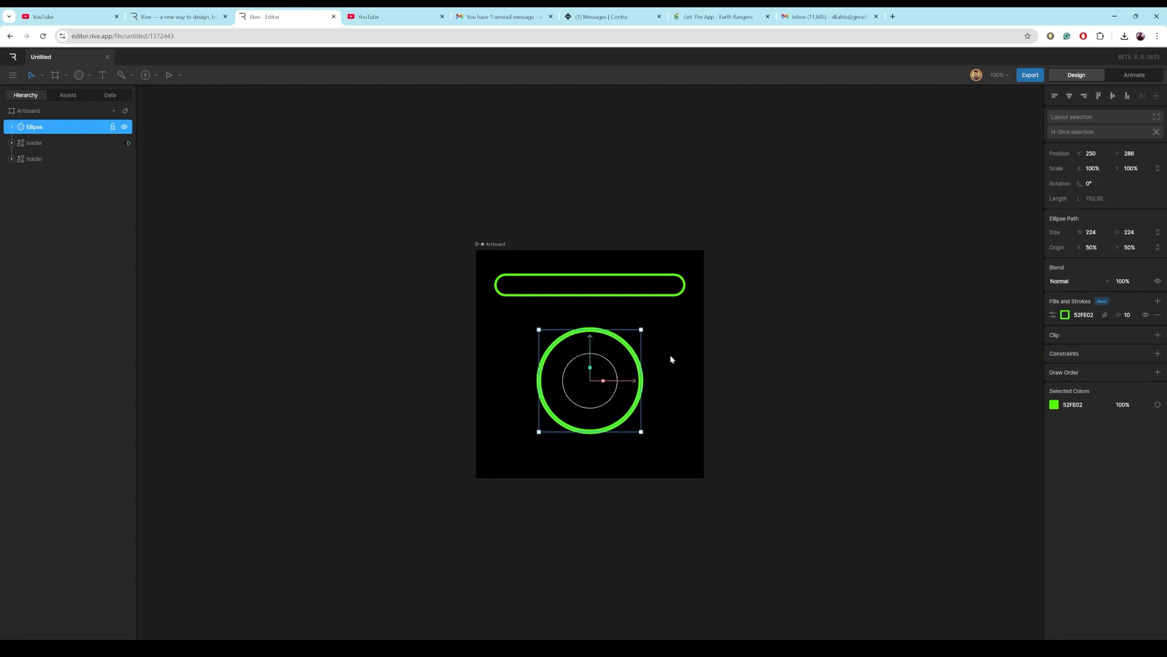
Rename the ellipse to loader2.
double_click(34, 127)
text(loader2)
click(152, 308)
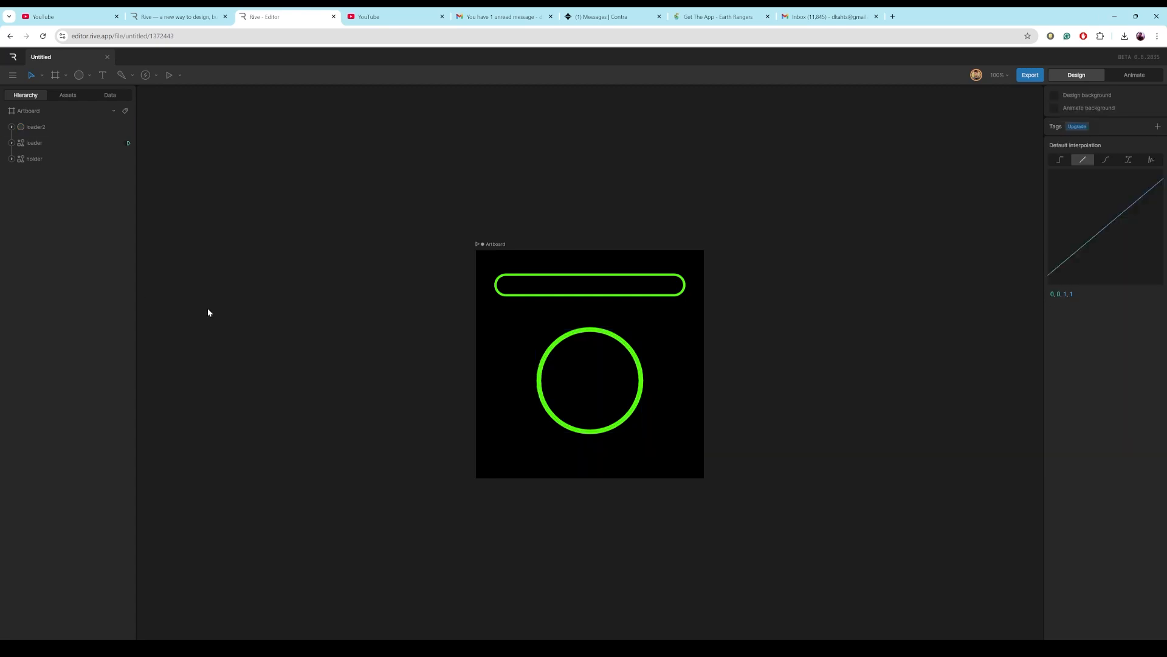
Switch loader2's stroke to Trim and bind its Start to num with the trimpath converter.
click(571, 429)
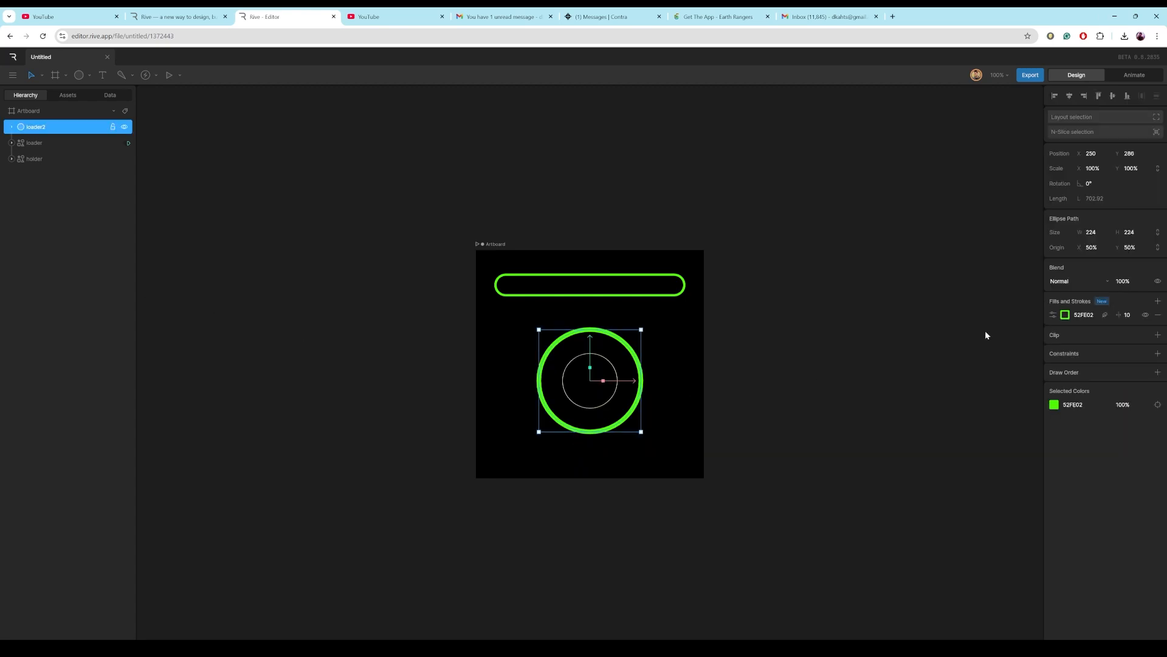
click(1053, 315)
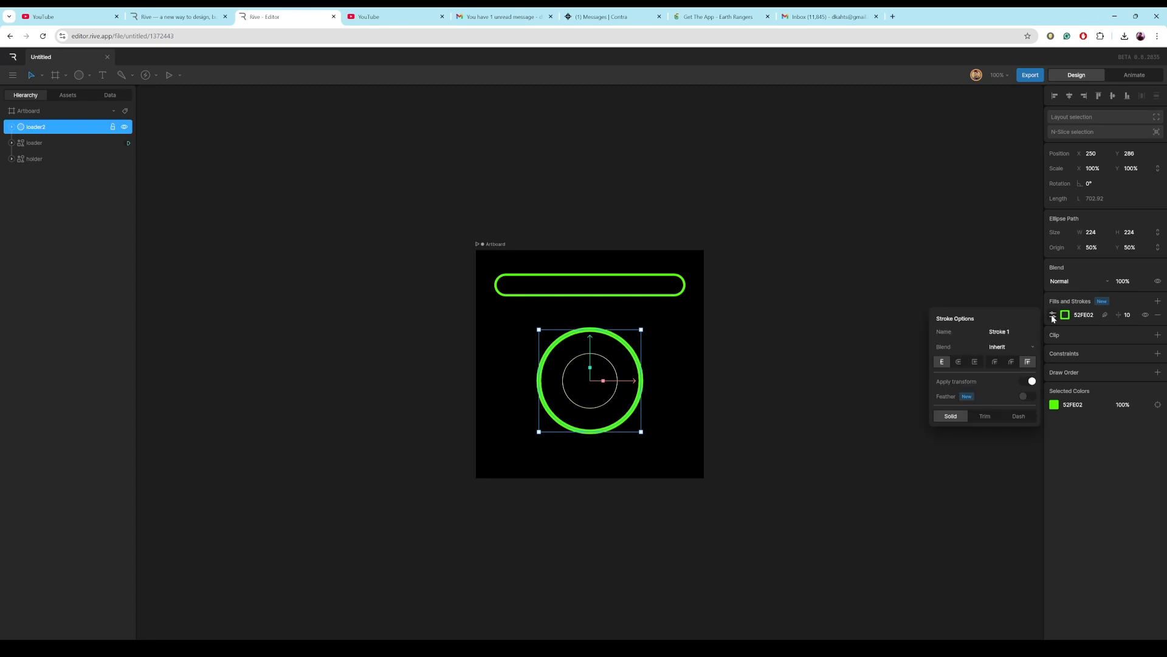
click(981, 416)
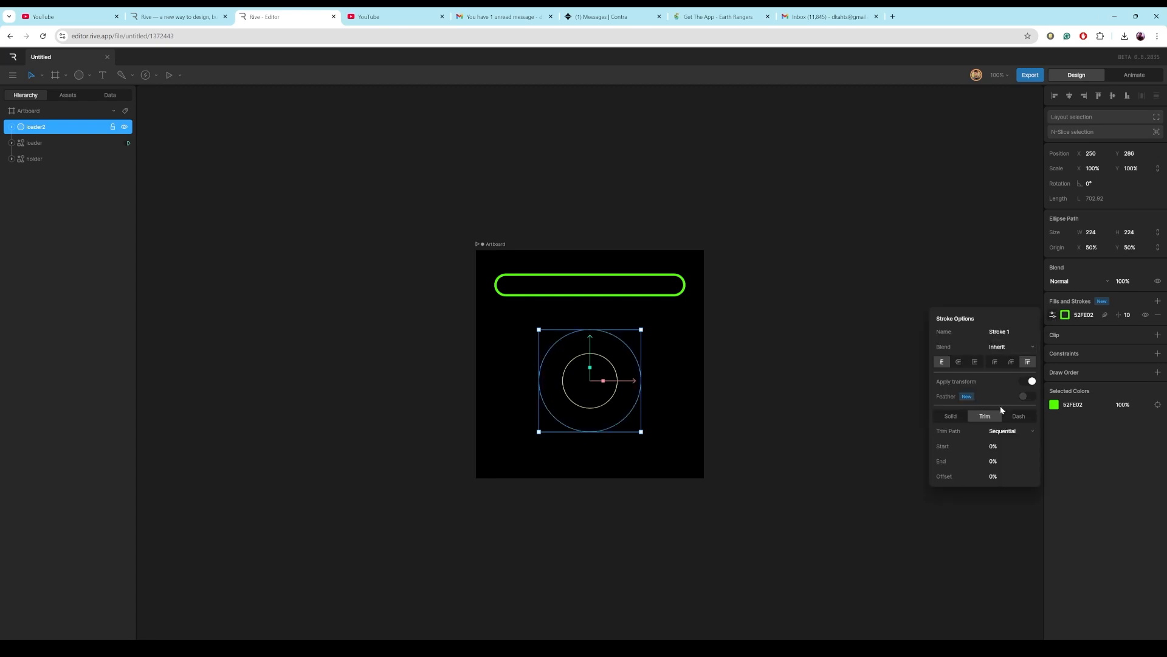
right_click(1001, 445)
click(1021, 452)
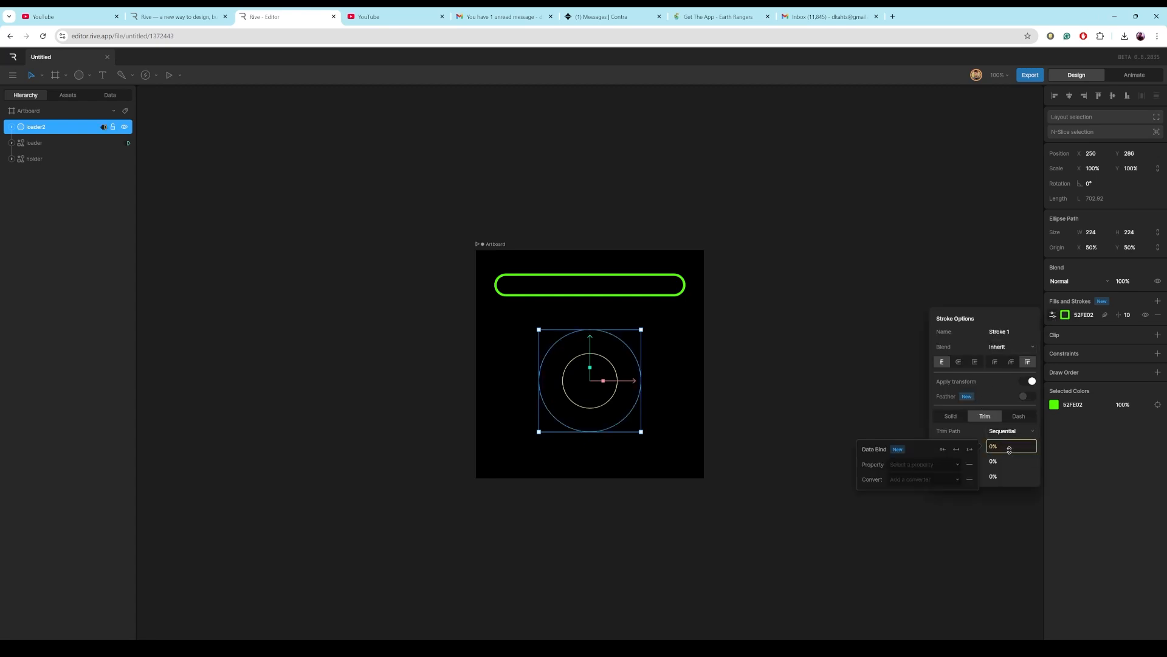
click(954, 466)
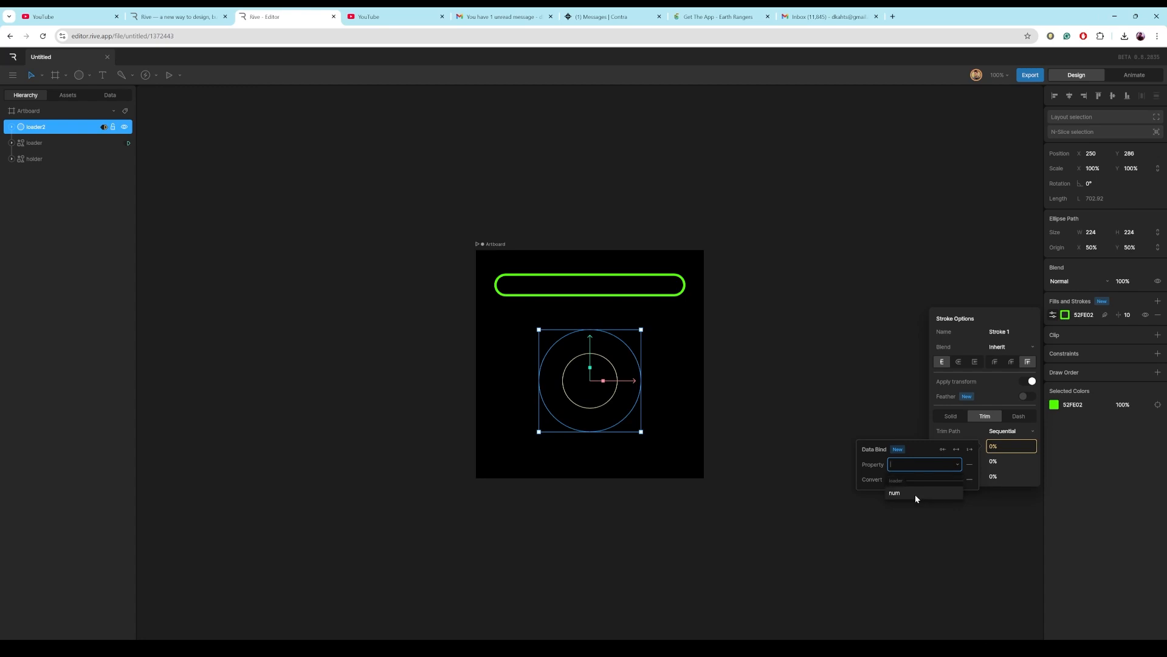
click(915, 493)
click(955, 480)
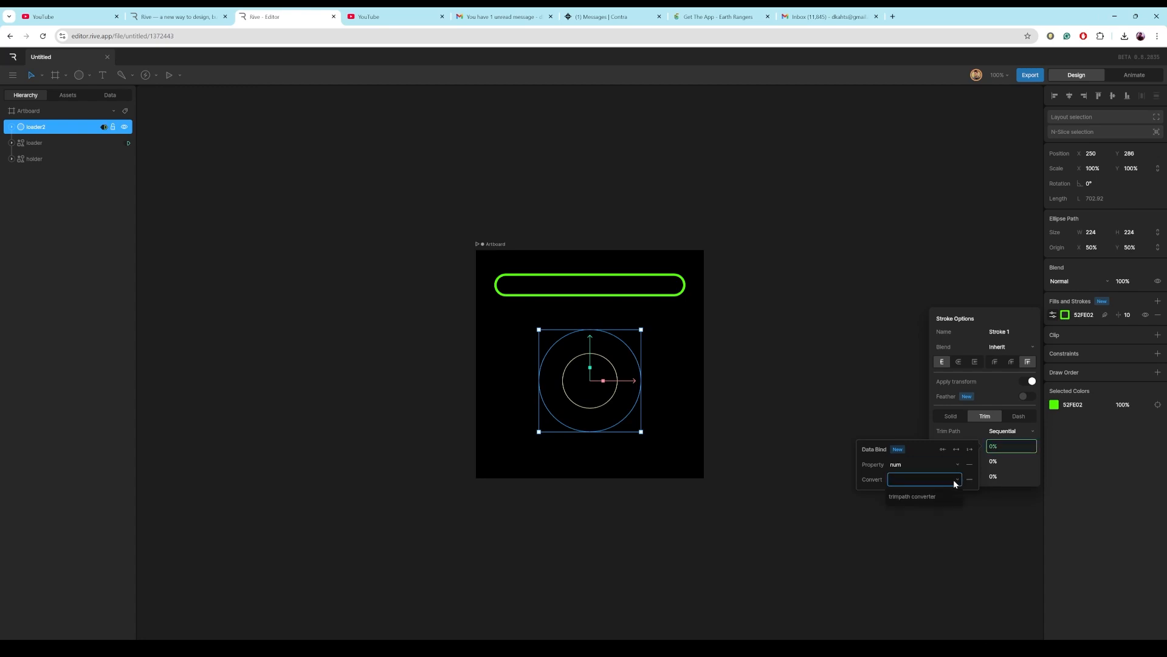
click(942, 493)
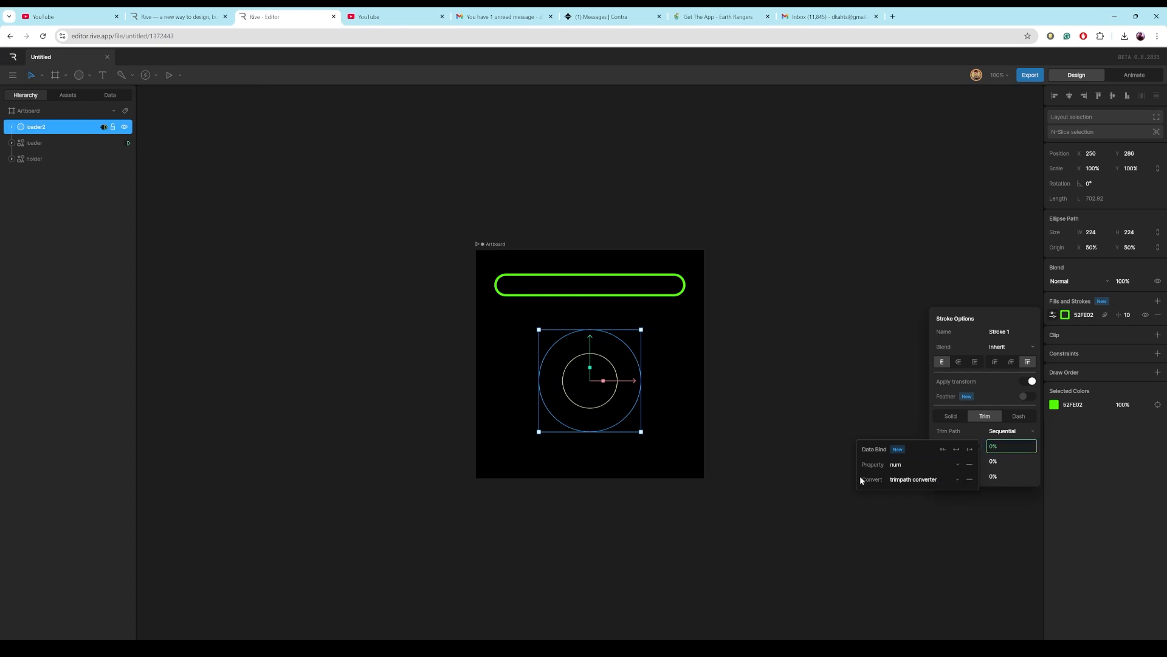
Preview in Animate mode by playing the state machine and scrubbing num, then return to Design.
click(1144, 75)
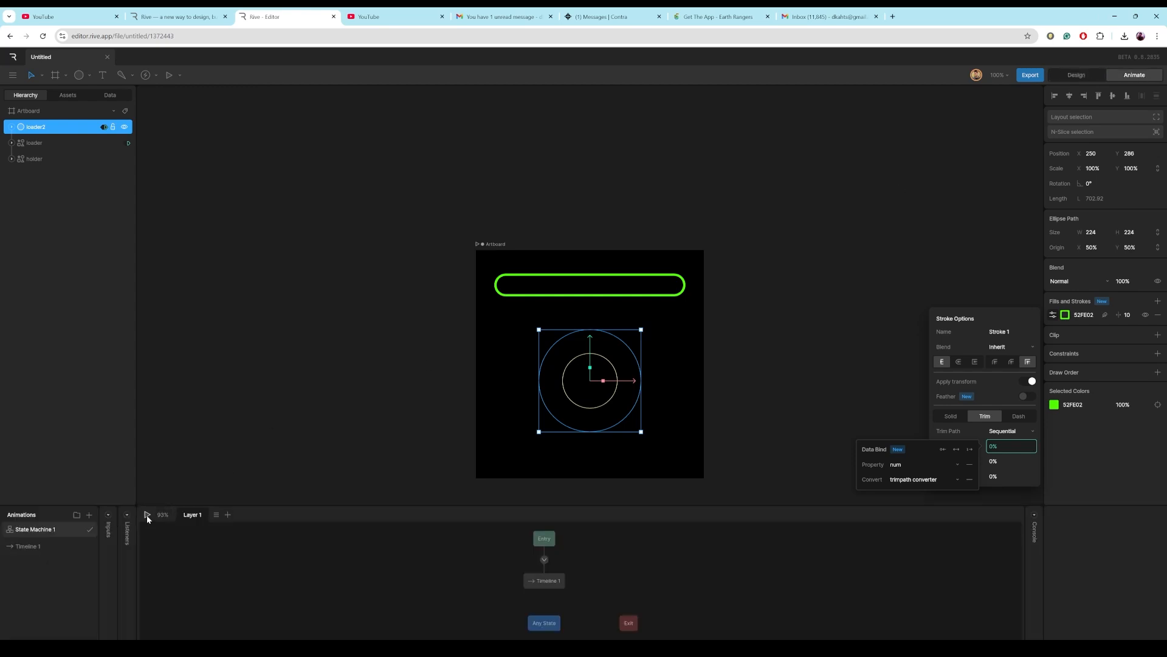
click(148, 516)
click(110, 95)
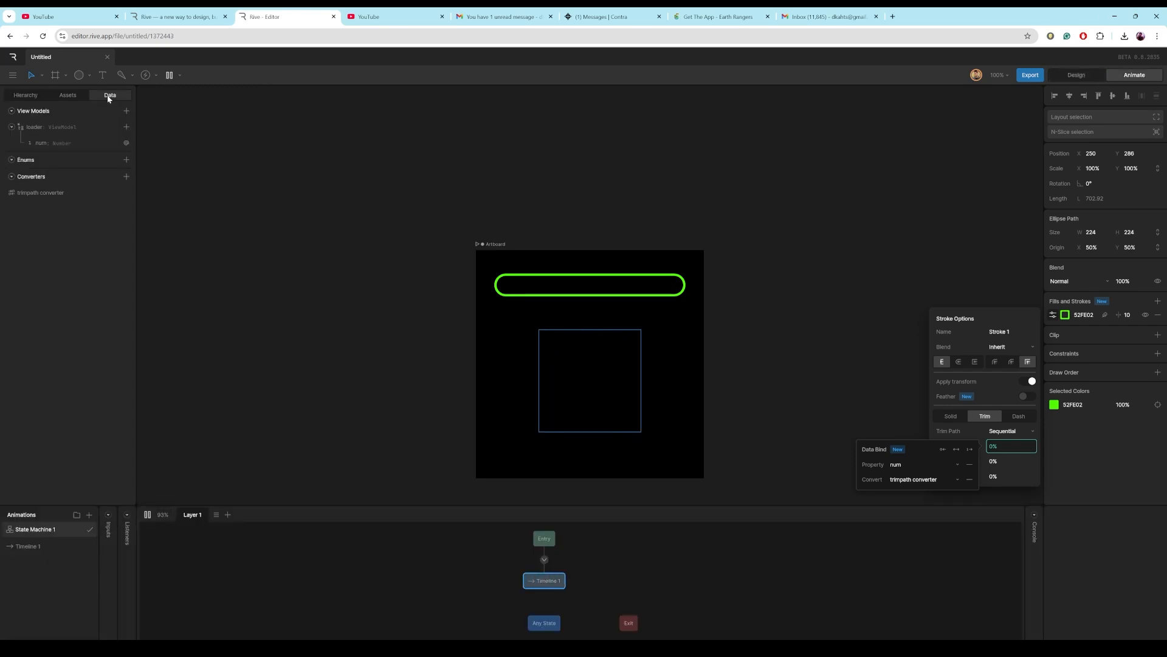
click(65, 142)
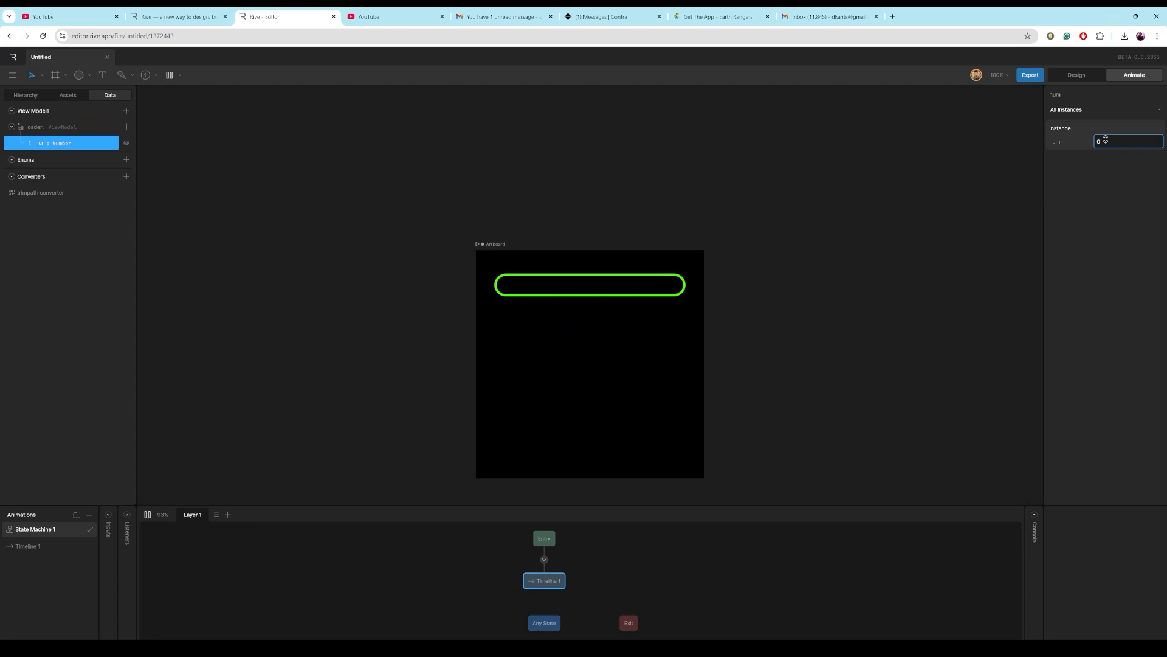
drag(1105, 139, 1101, 163)
click(1076, 74)
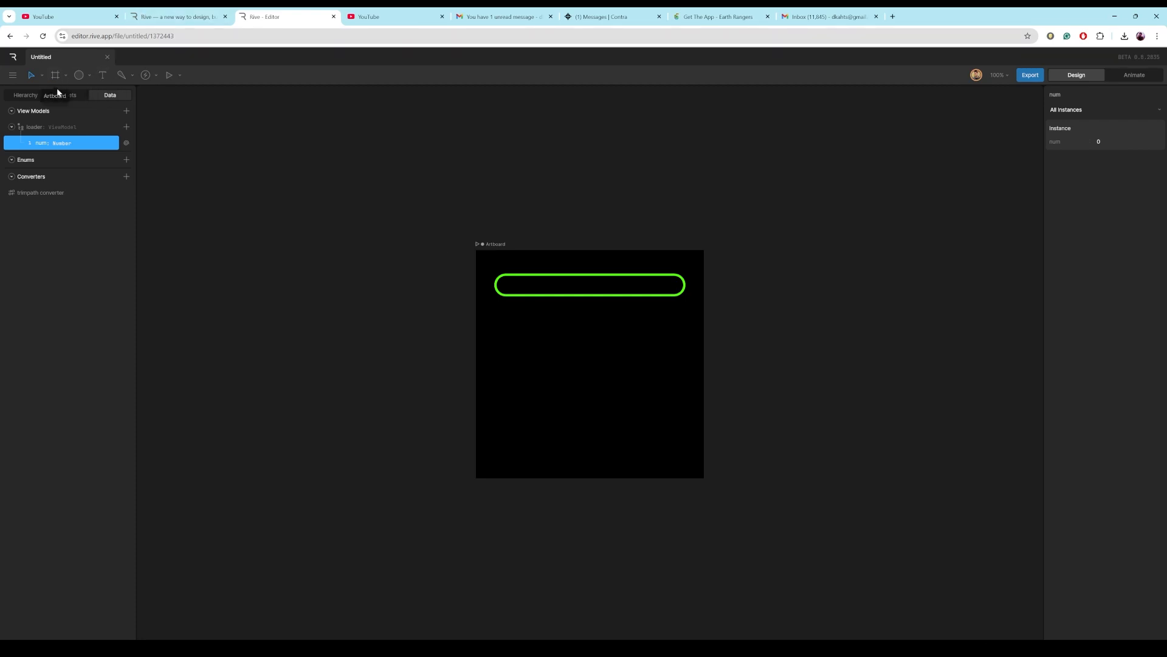
Draw a text box about 109 by 50 inside the circle.
click(22, 97)
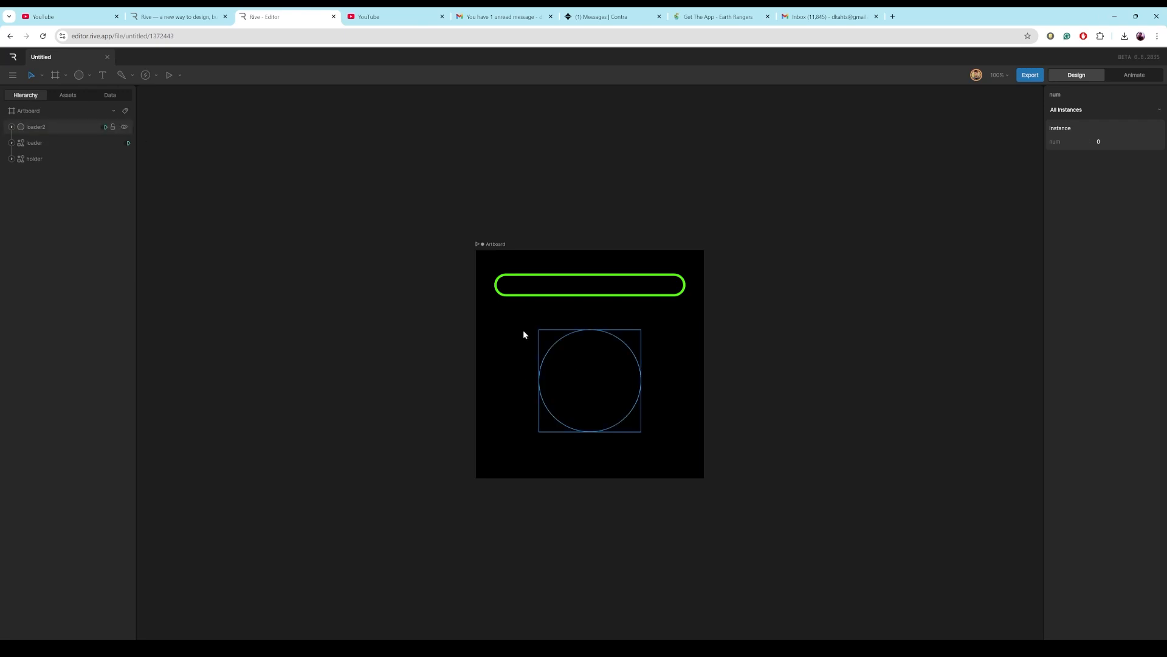
key(t)
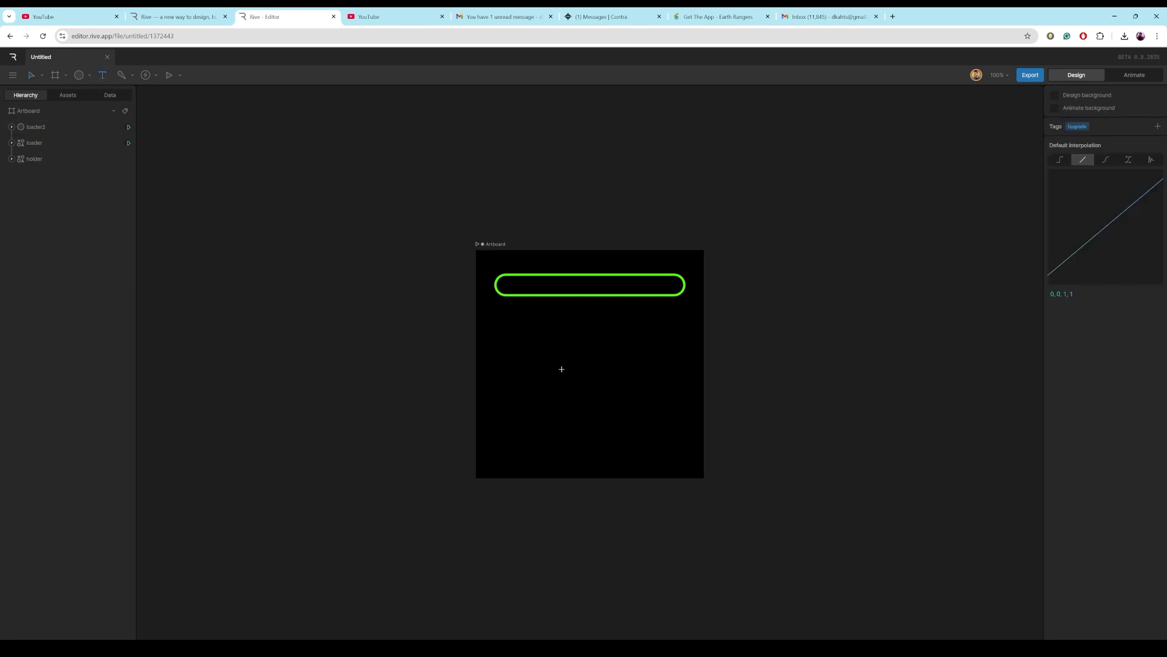
drag(561, 364, 610, 386)
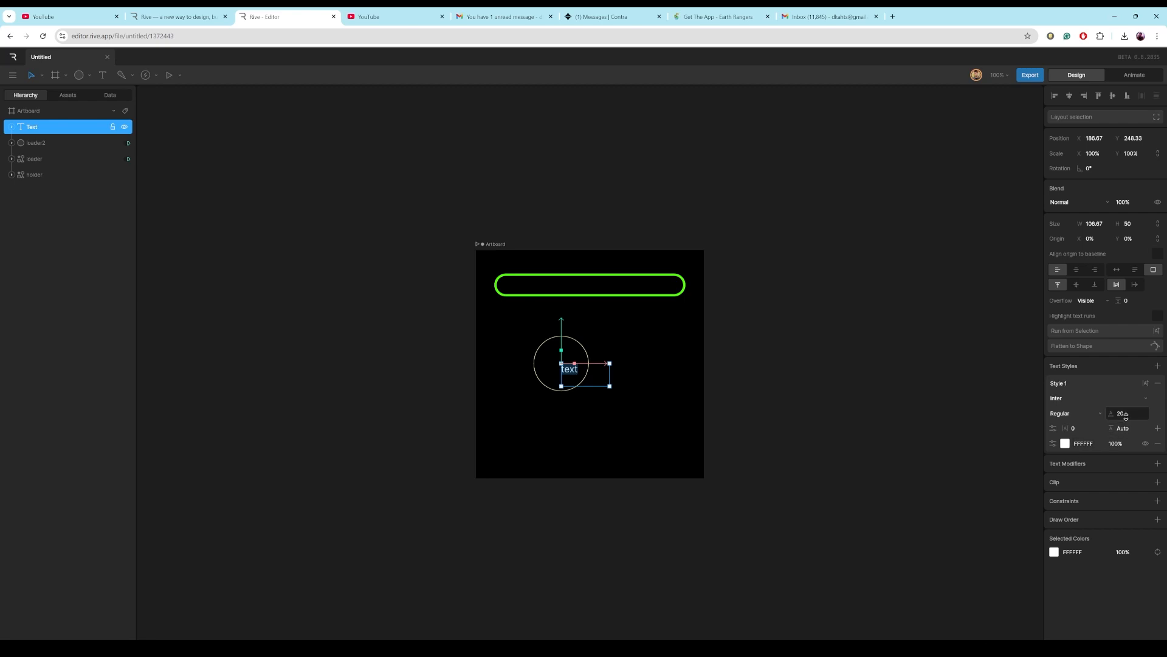
Set the text style's weight to Bold and its size to 30.
click(1100, 415)
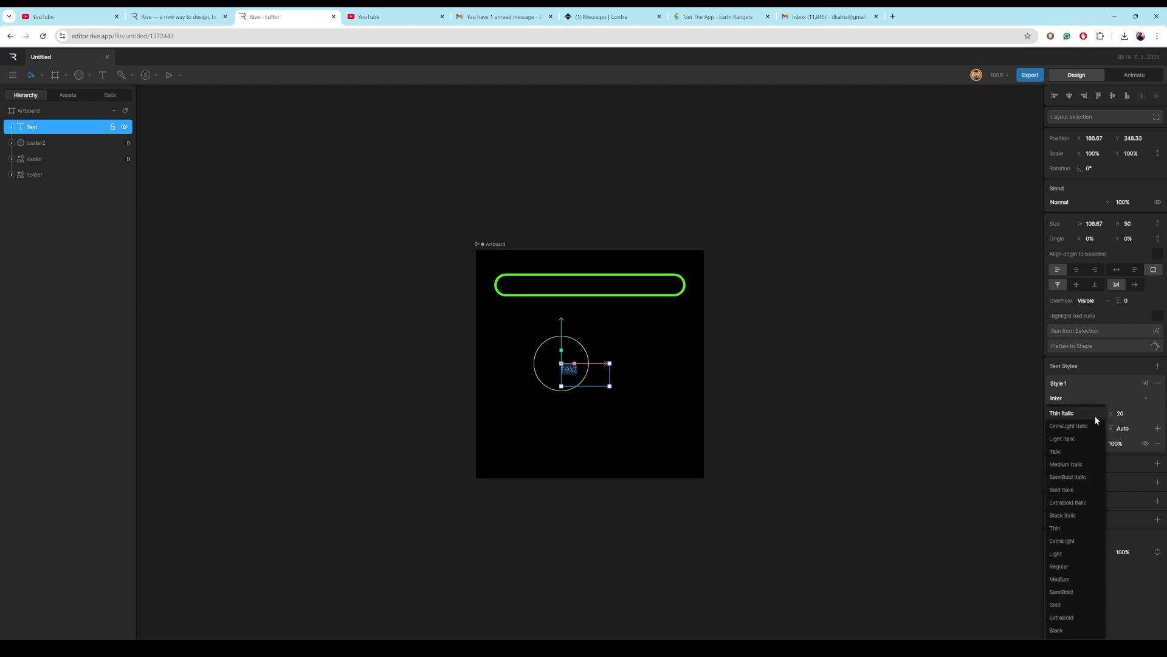
click(1076, 606)
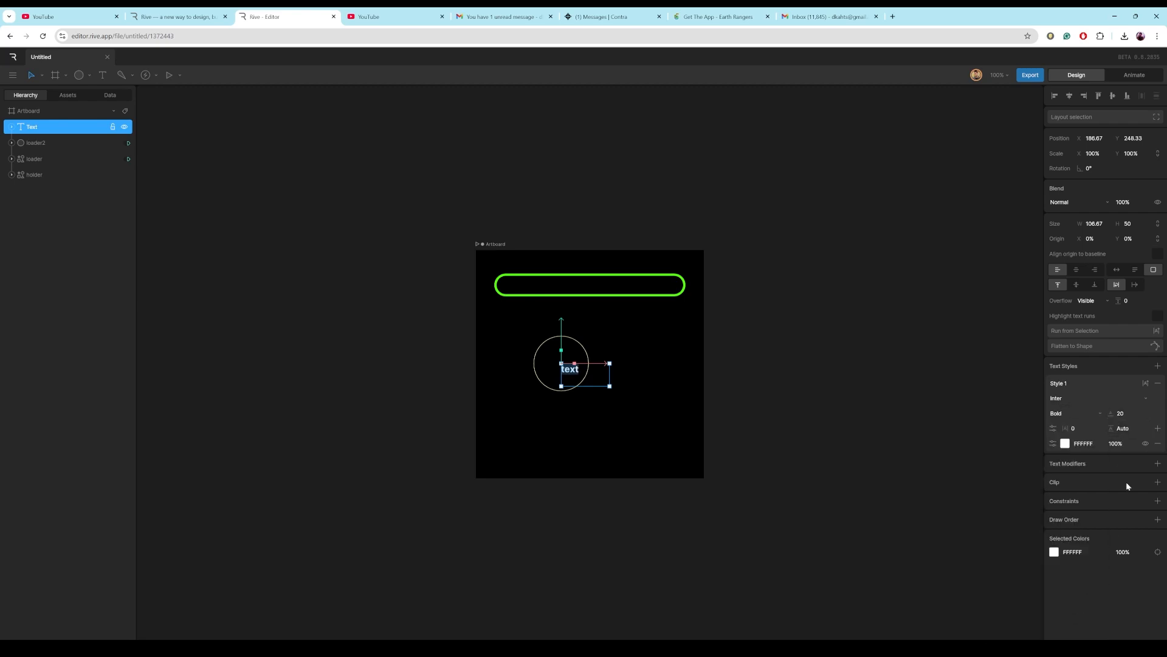
click(1127, 413)
text(4)
key(Return)
click(1128, 414)
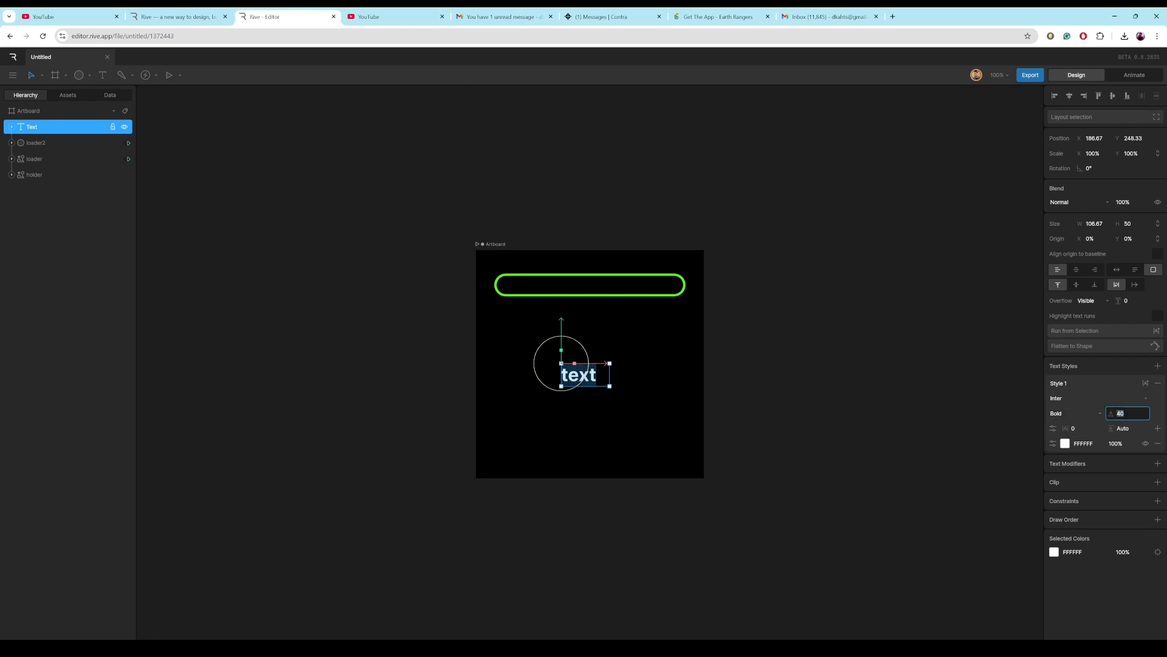
text(30)
Color the text 52FE02 using the eyedropper on the bar.
click(1066, 443)
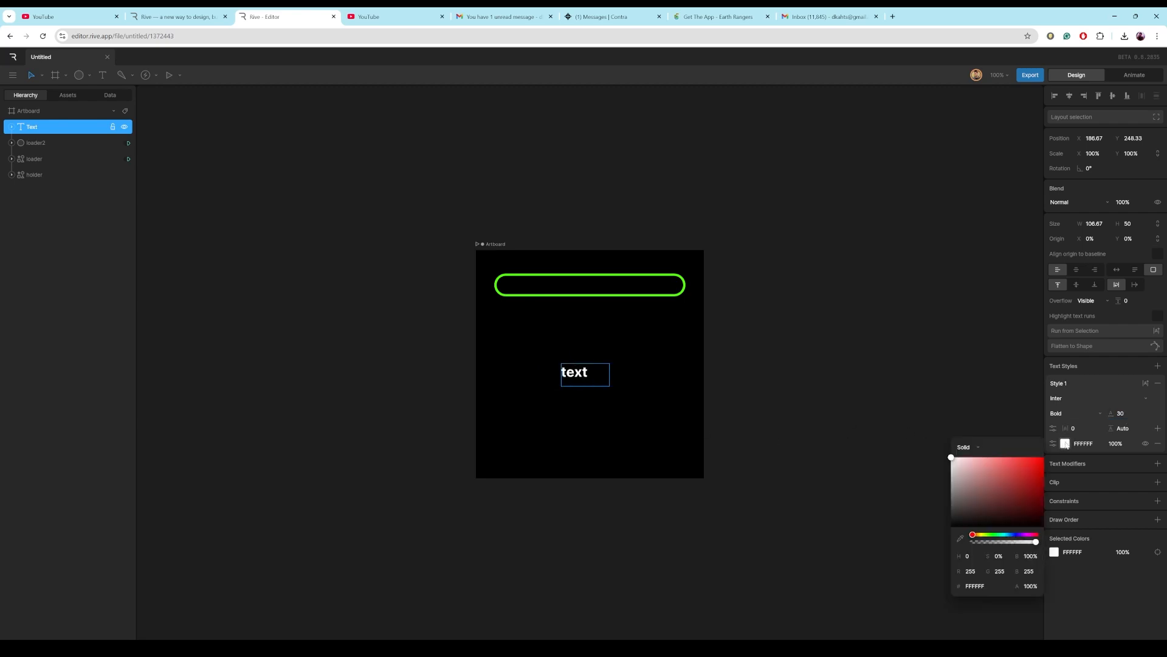
click(959, 537)
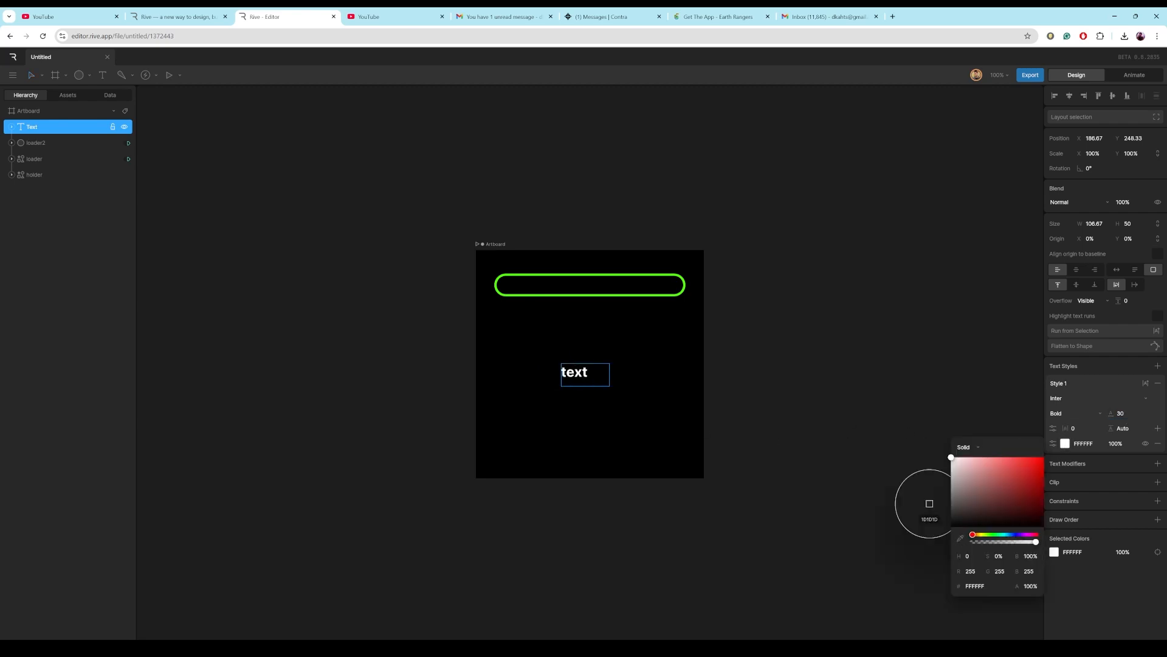
click(659, 295)
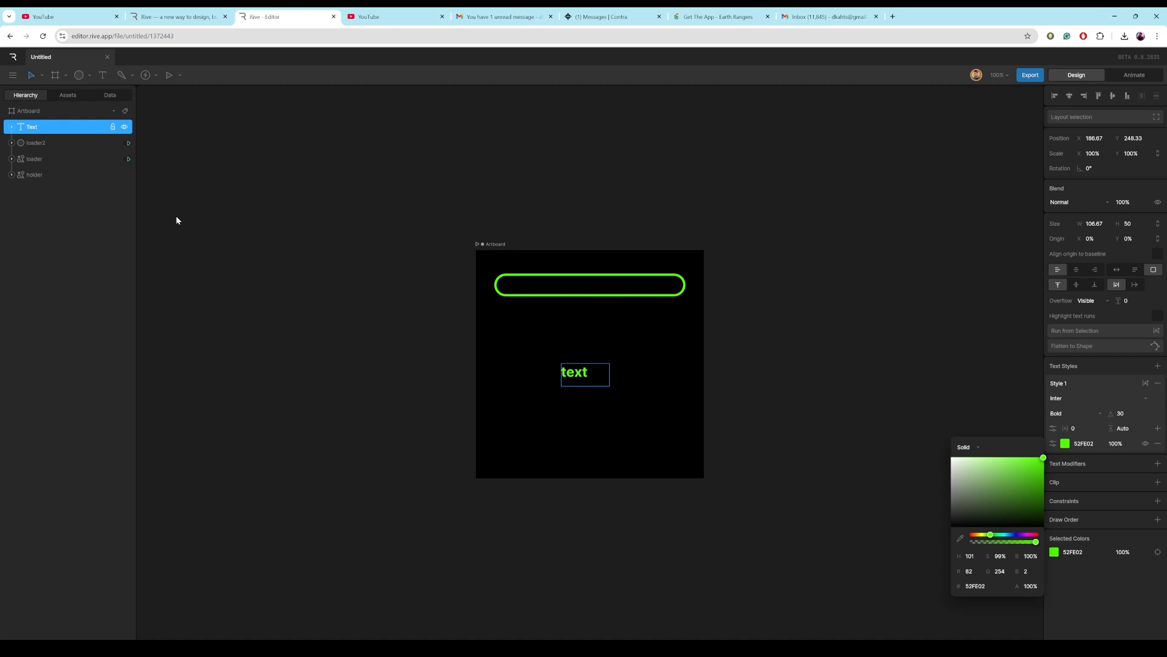
Center the text on loader2 both horizontally and vertically.
shift+click(35, 142)
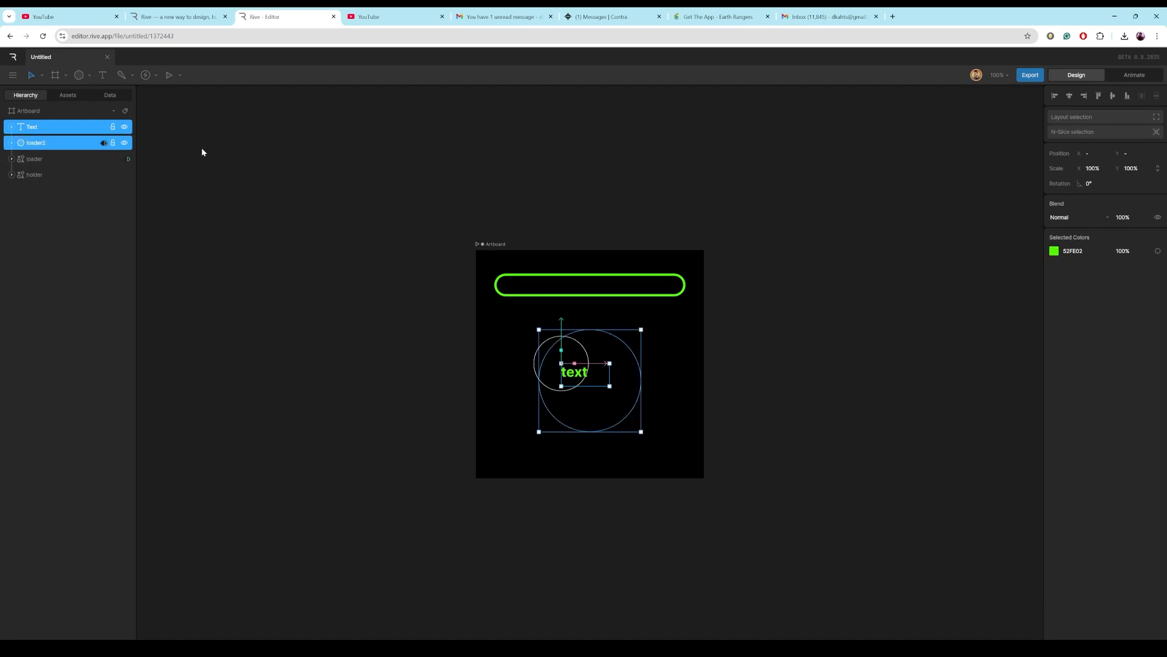
click(1069, 96)
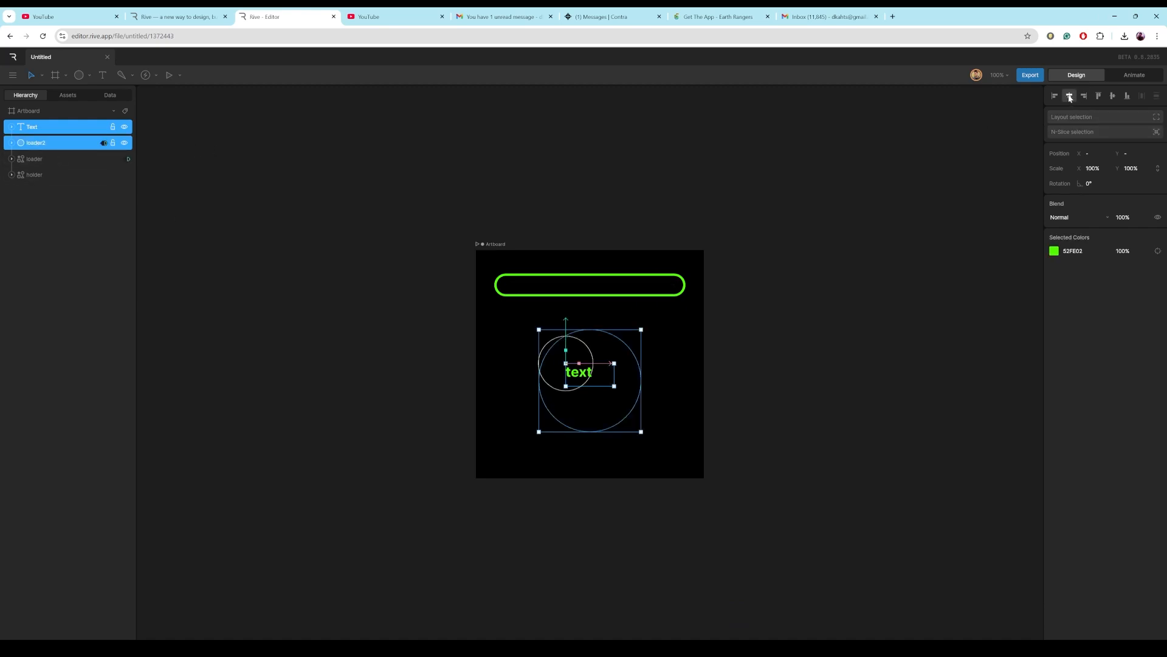
click(1113, 96)
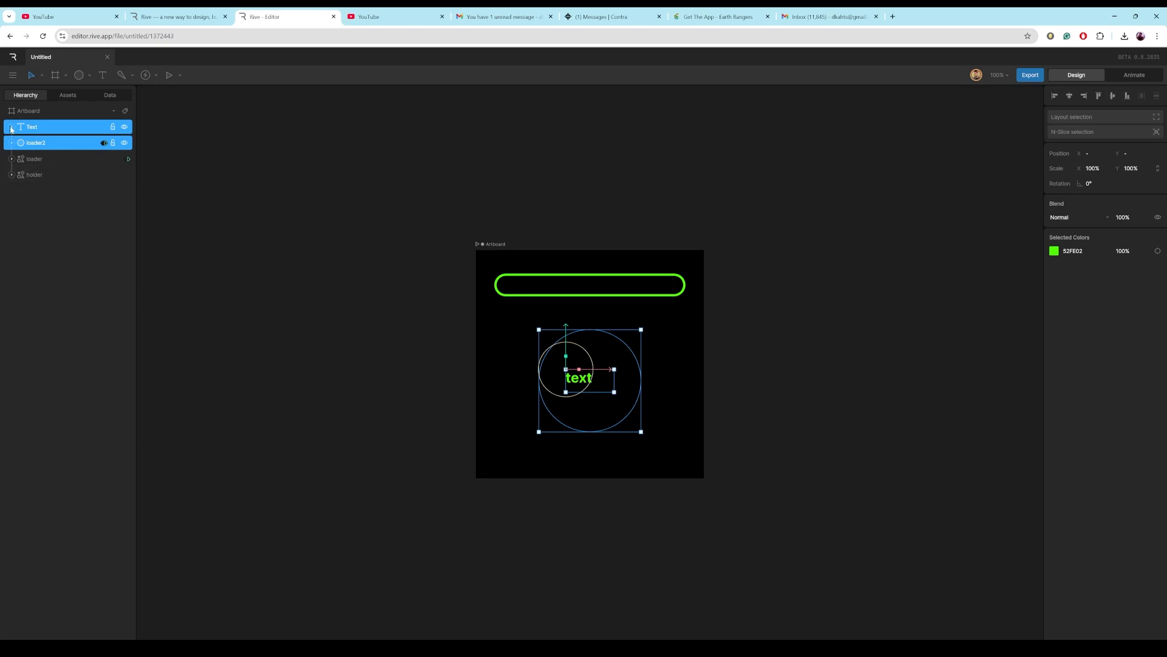
Change the text run's content to 100.
click(11, 128)
click(41, 142)
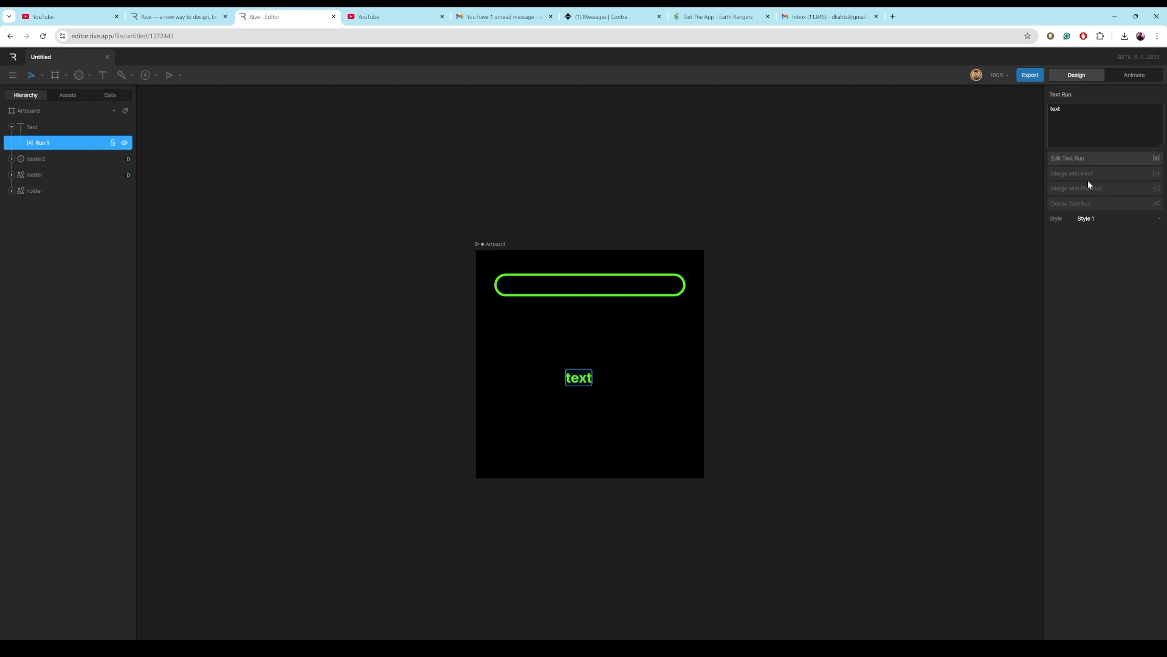
click(1060, 110)
click(1139, 359)
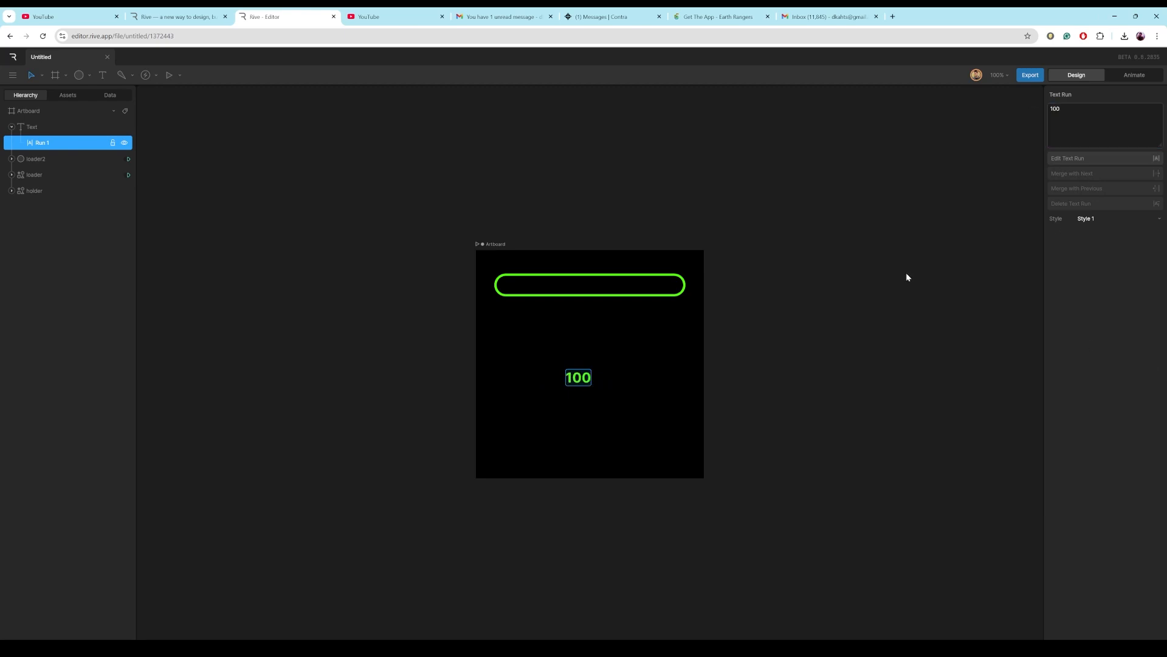
right_click(41, 144)
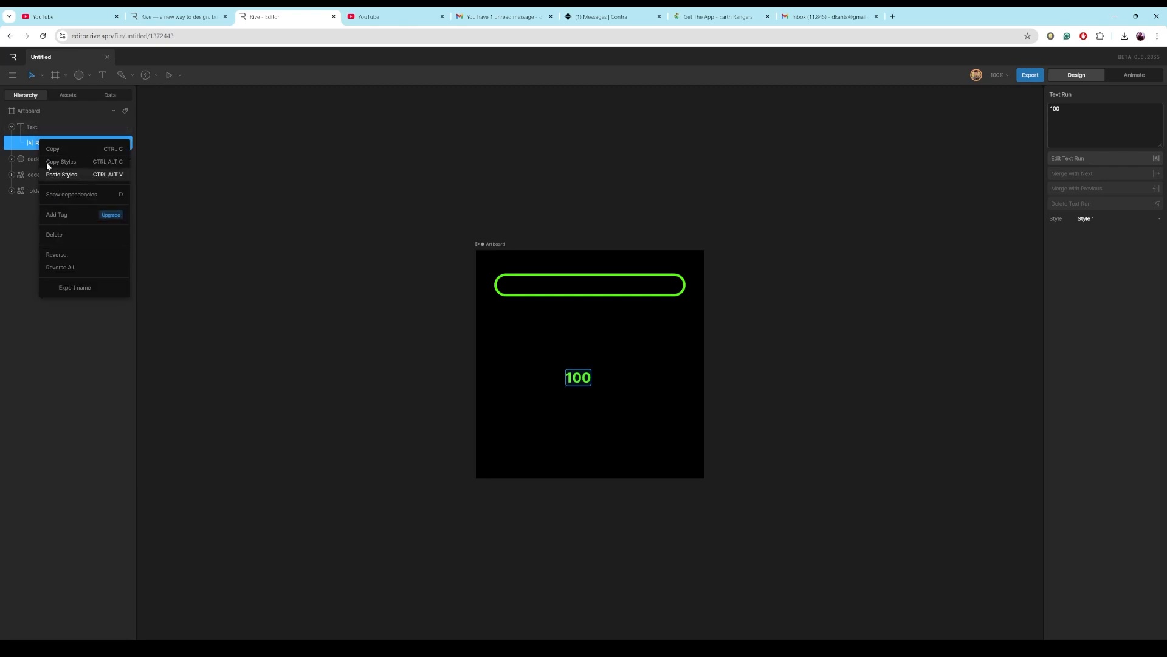
click(31, 144)
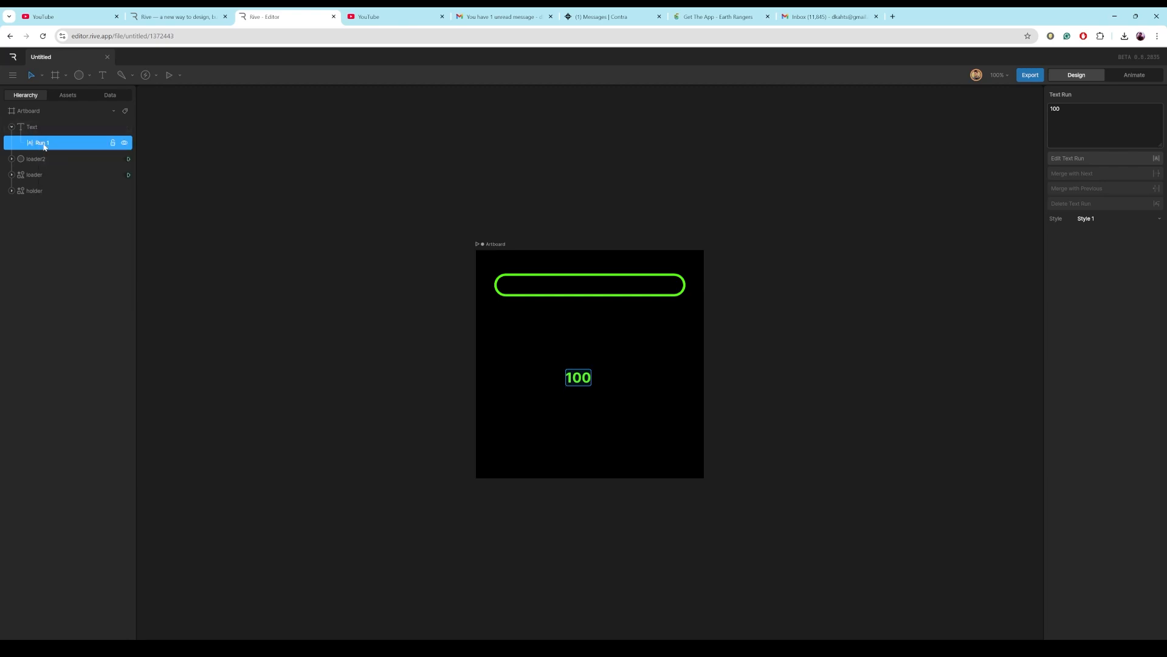
Duplicate the text run and change the duplicate's content to %.
key(ctrl+d)
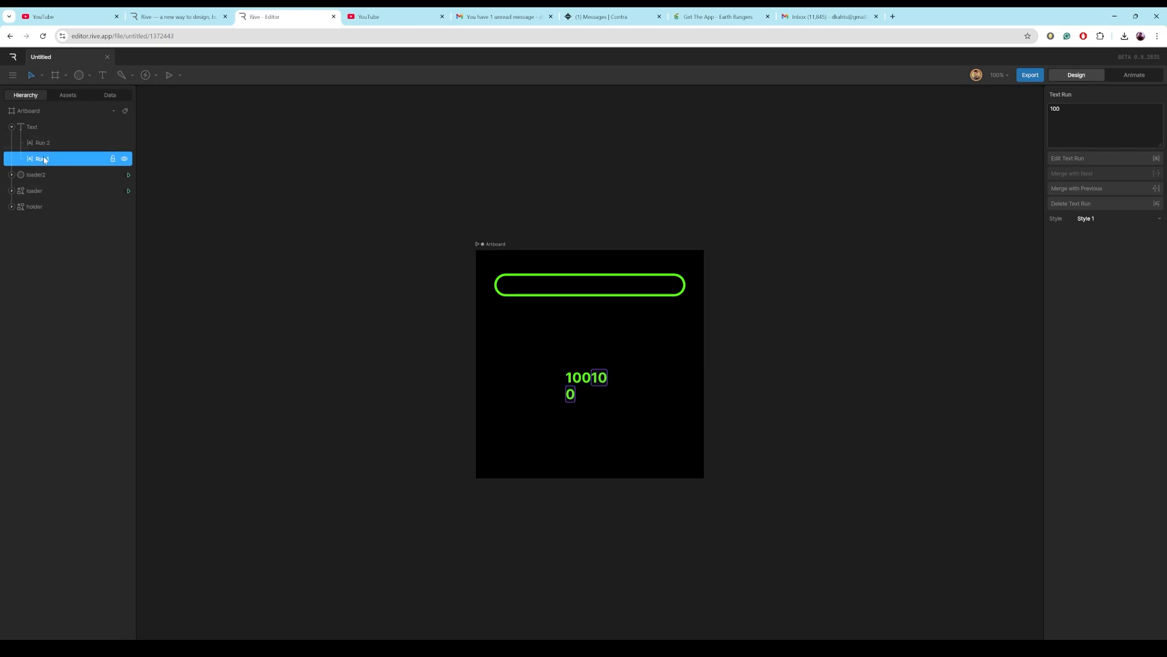
double_click(1072, 119)
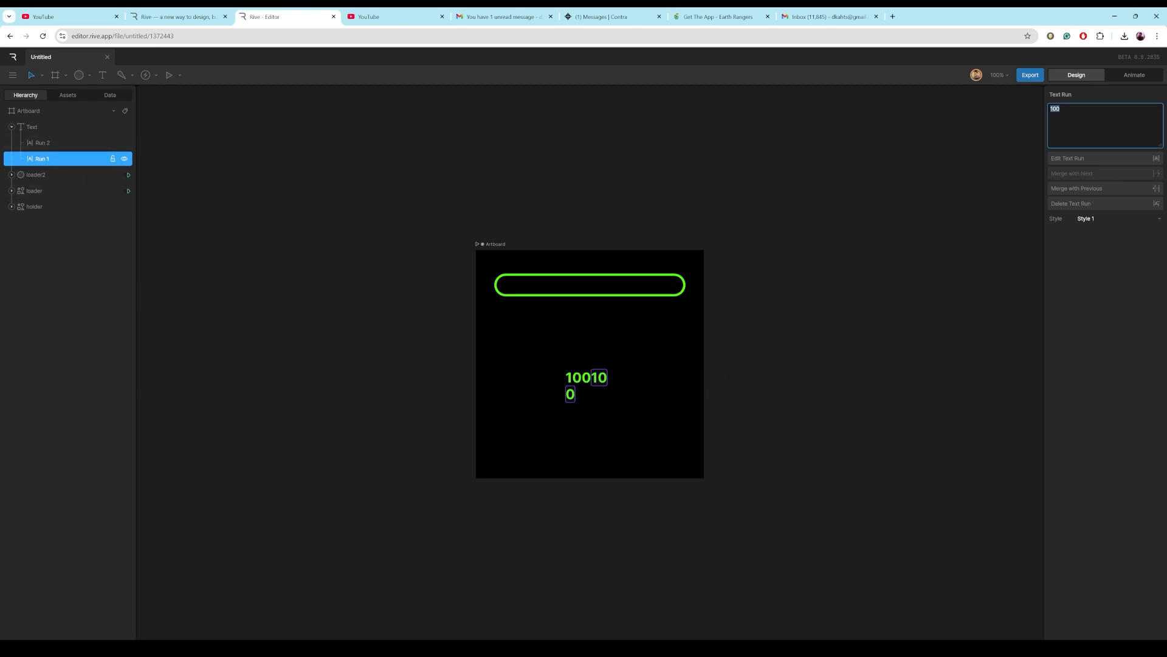
text(%)
key(Return)
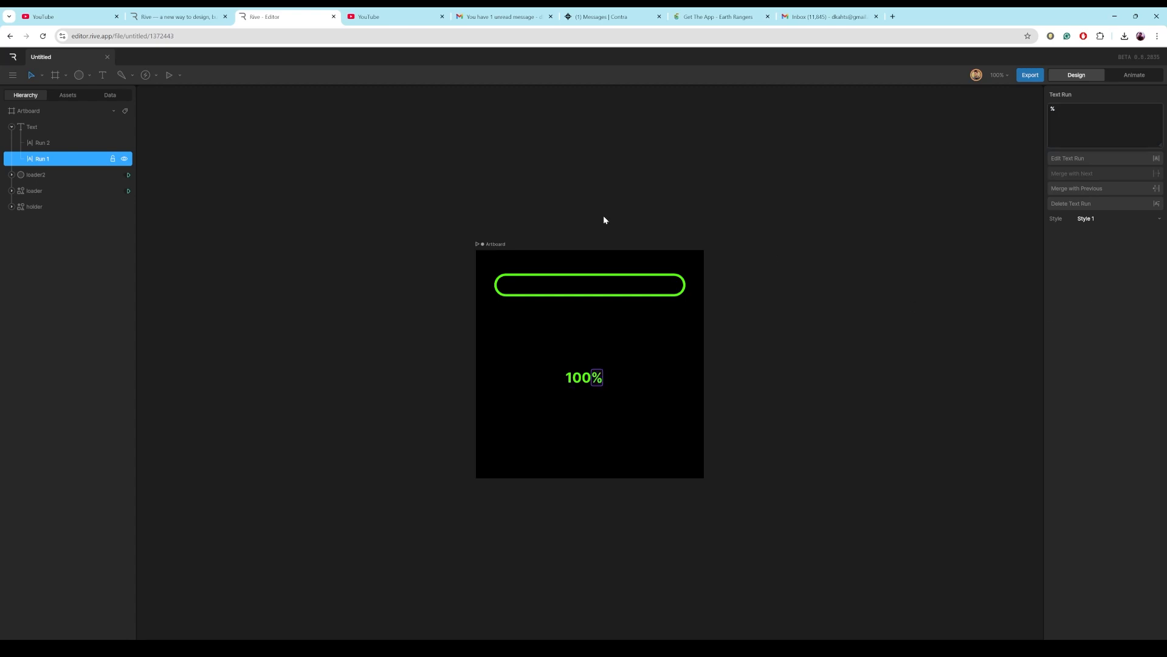
Widen the text box slightly and set the text alignment to center.
click(40, 142)
click(34, 127)
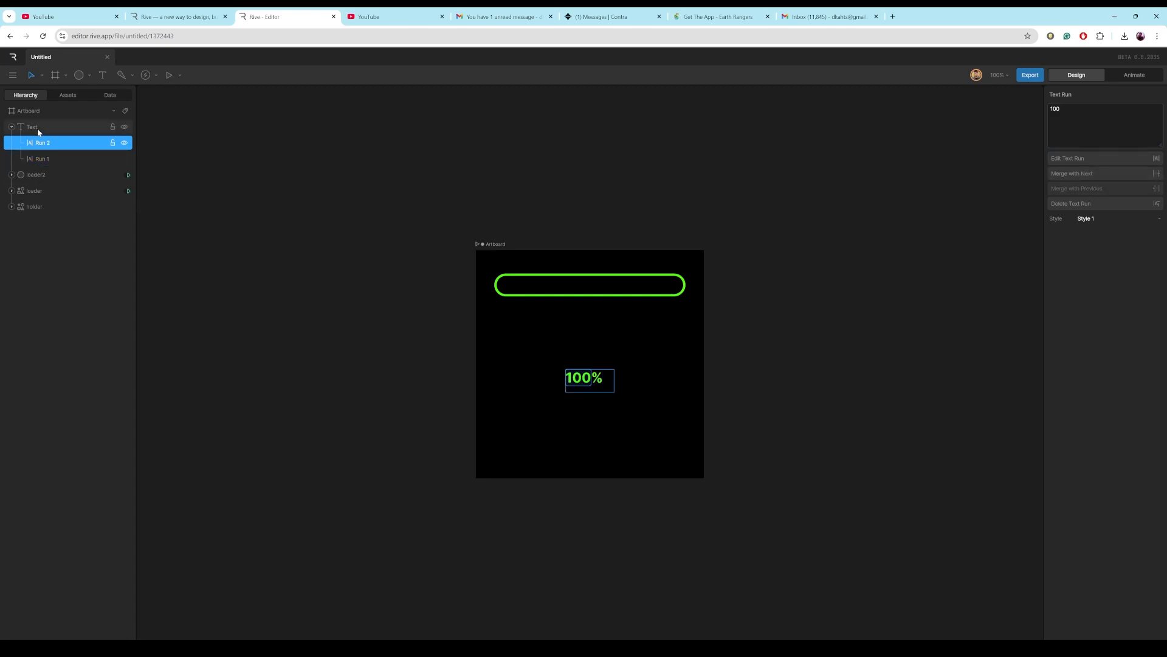
drag(614, 392, 635, 393)
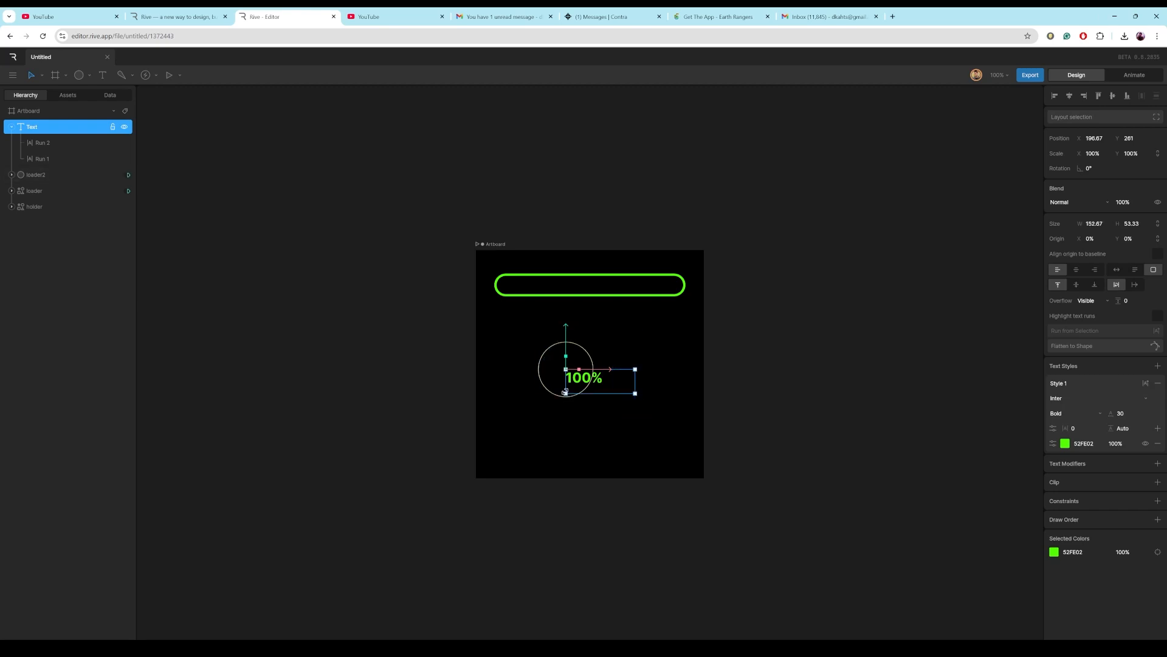
click(1076, 270)
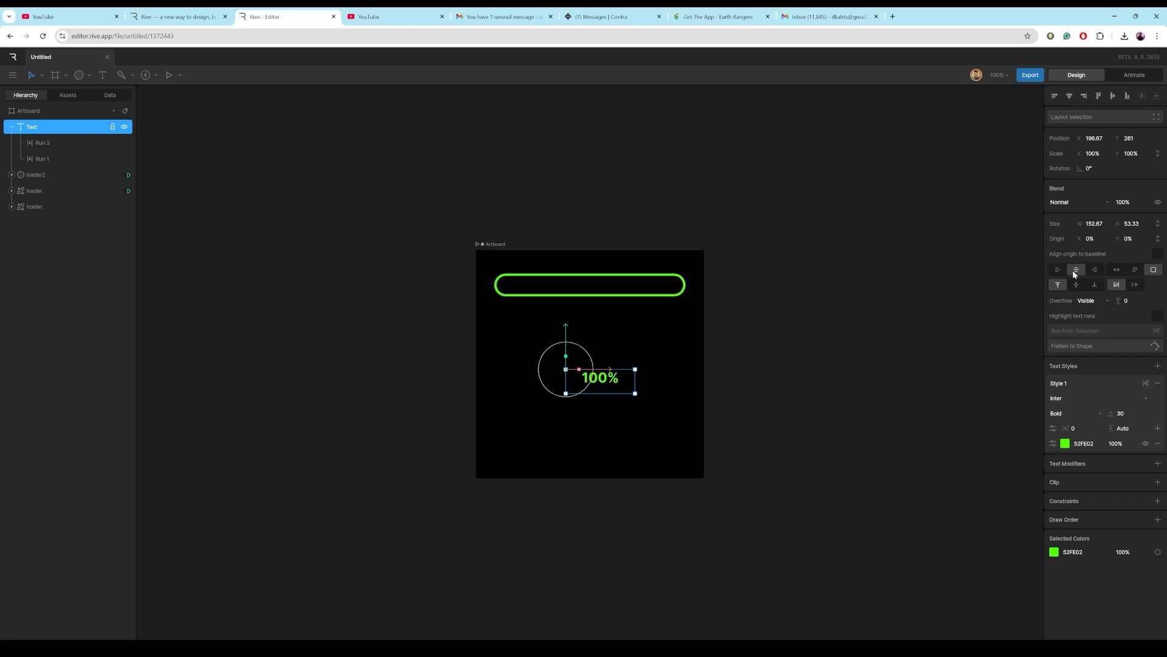
Select the text together with loader2 and align them on their horizontal centers.
click(11, 127)
shift+click(31, 141)
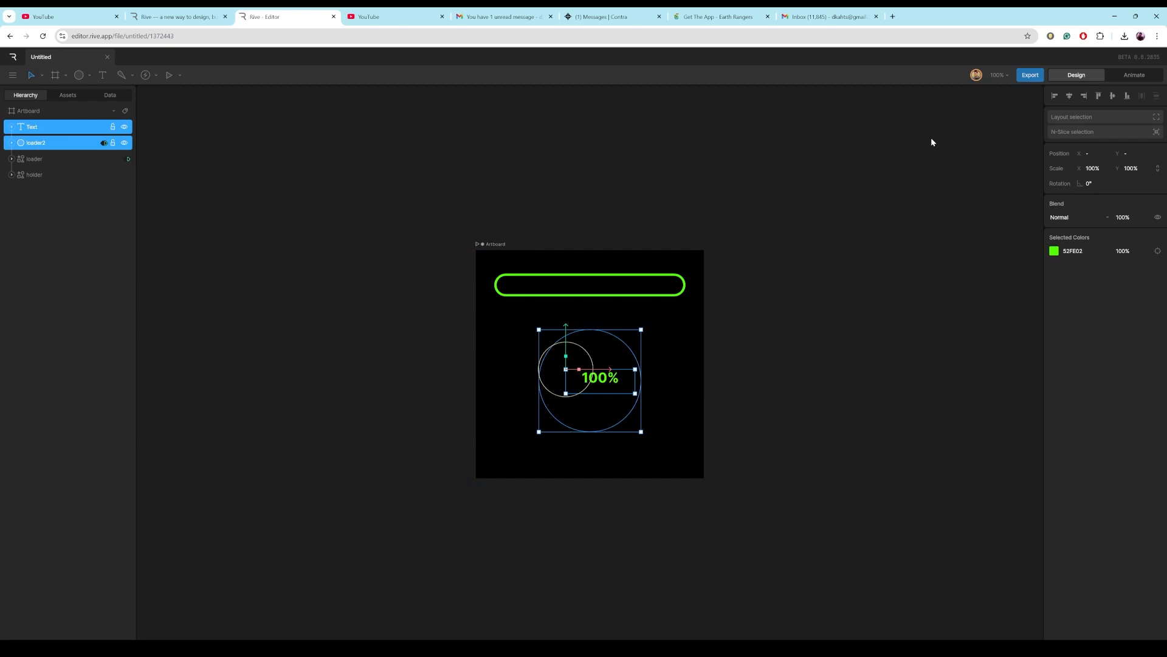
click(1071, 97)
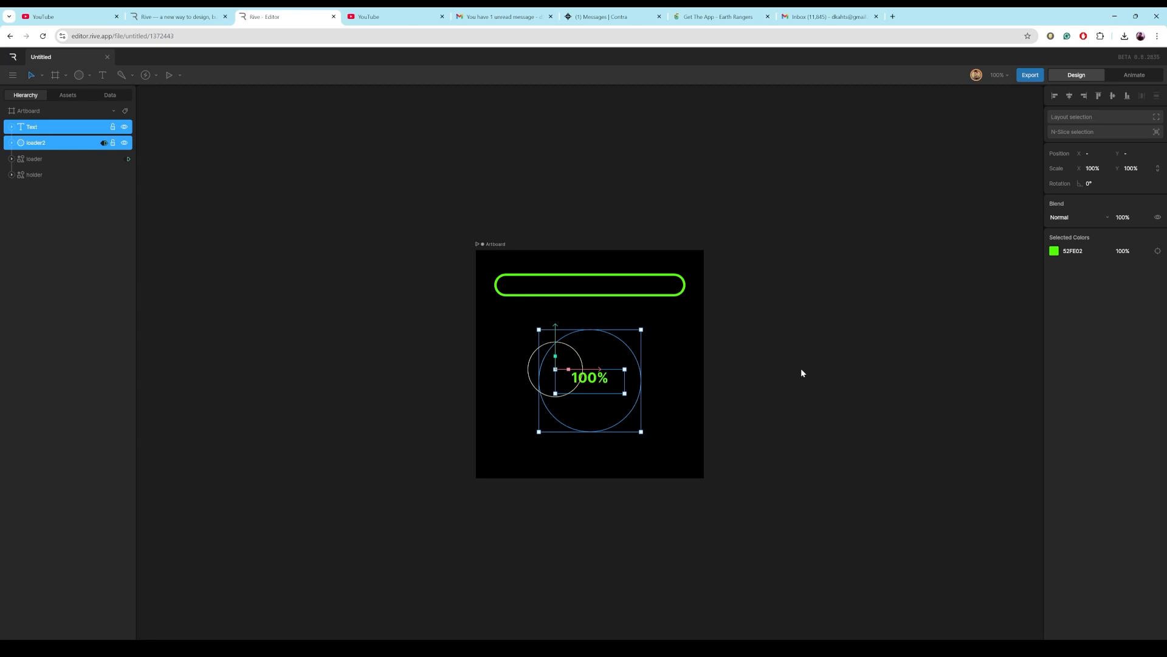
Data-bind the first text run's content to the num property.
click(12, 126)
click(45, 142)
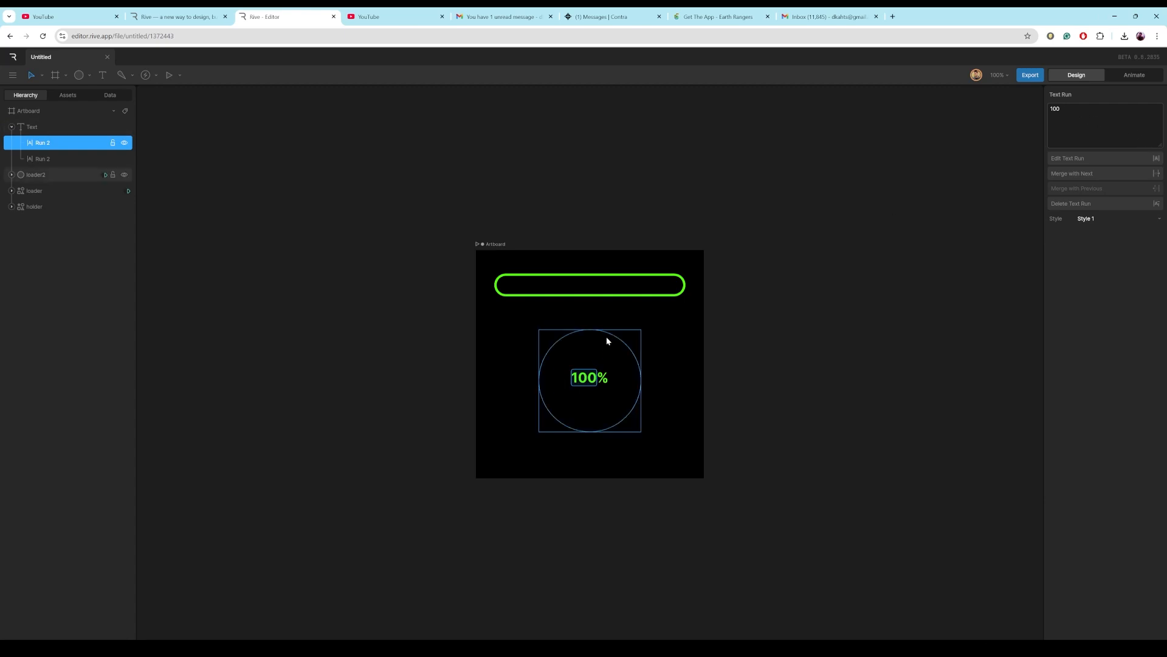
right_click(1060, 107)
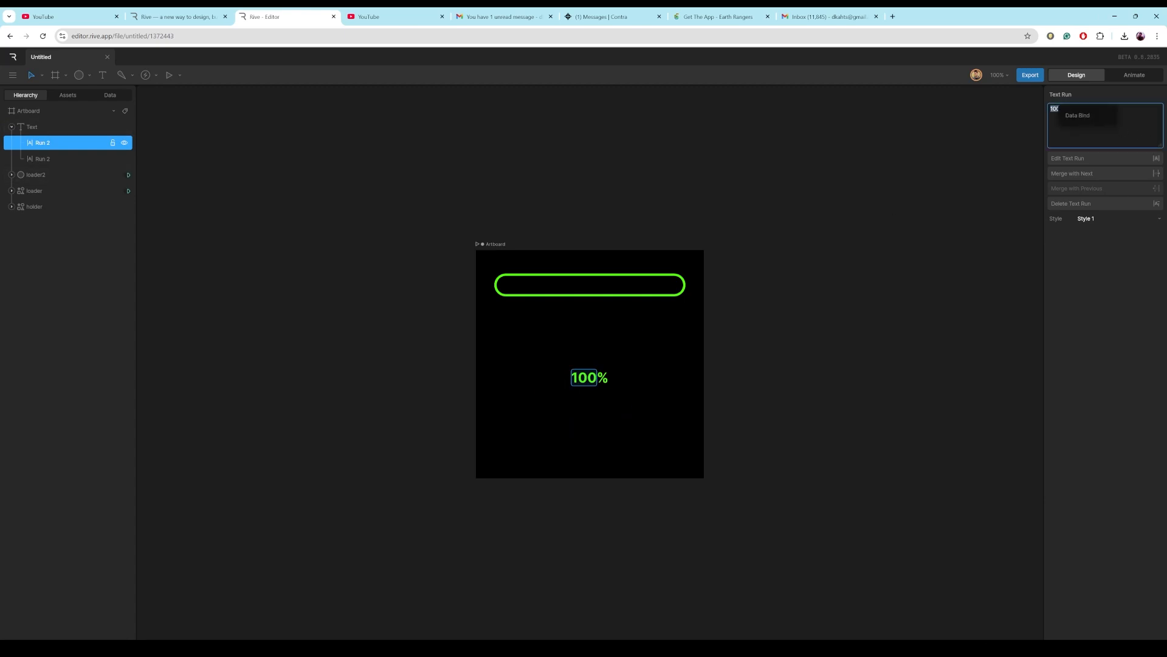
click(1074, 115)
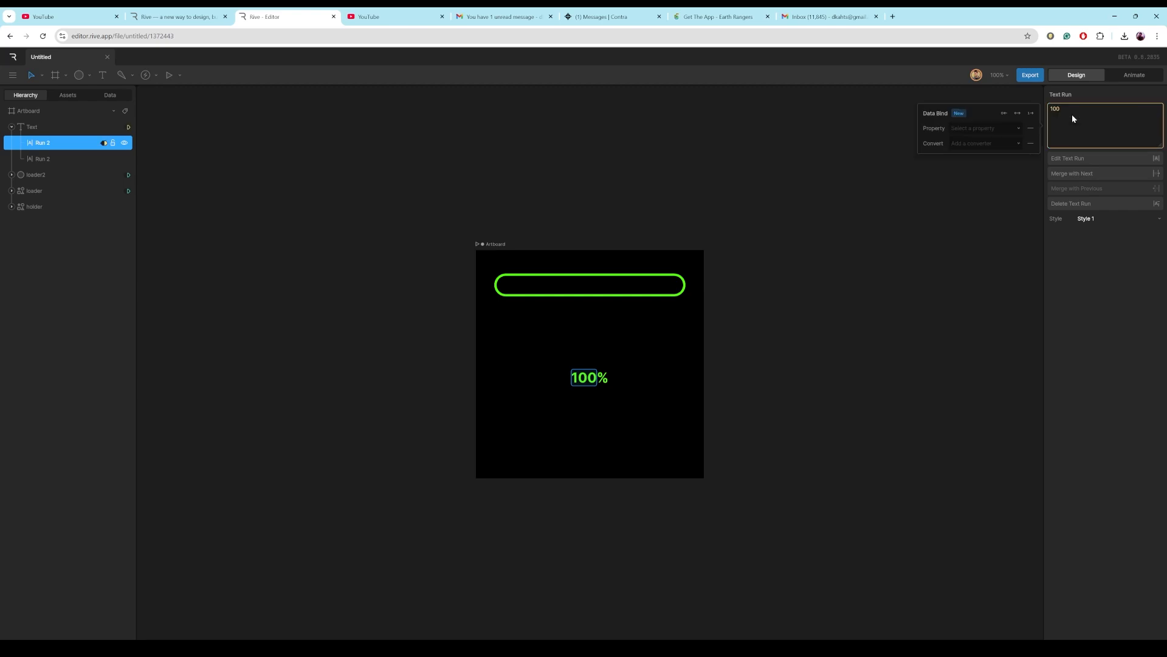
click(1009, 129)
click(982, 156)
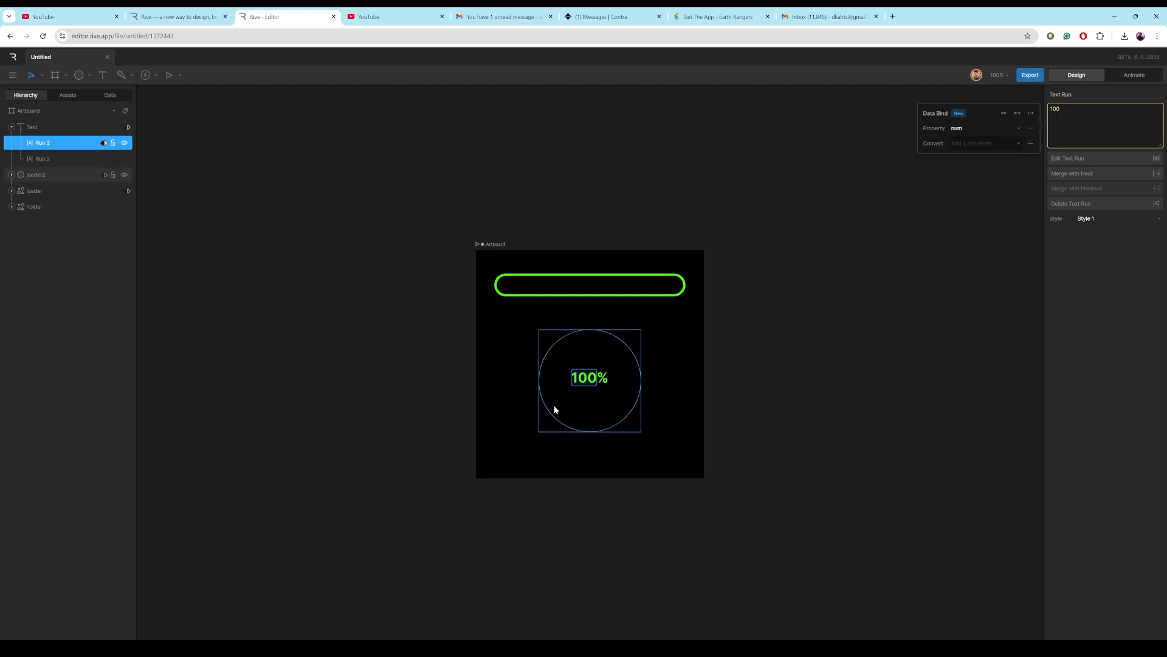
Play the state machine and set num to 78 to test the text binding.
click(1134, 75)
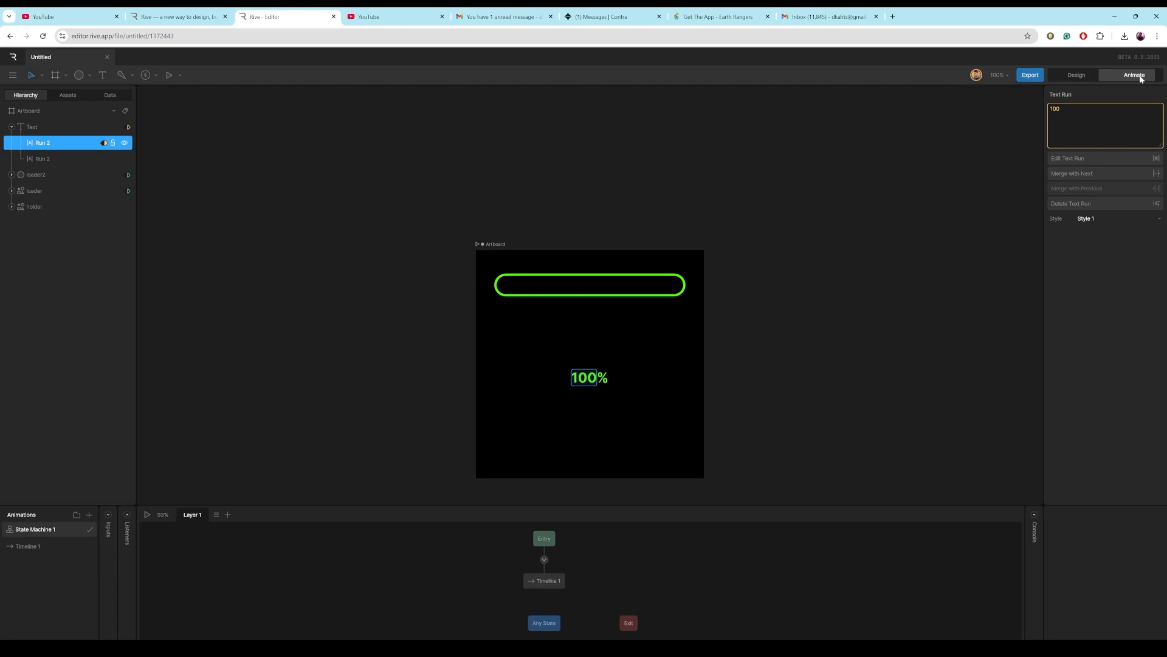
click(148, 516)
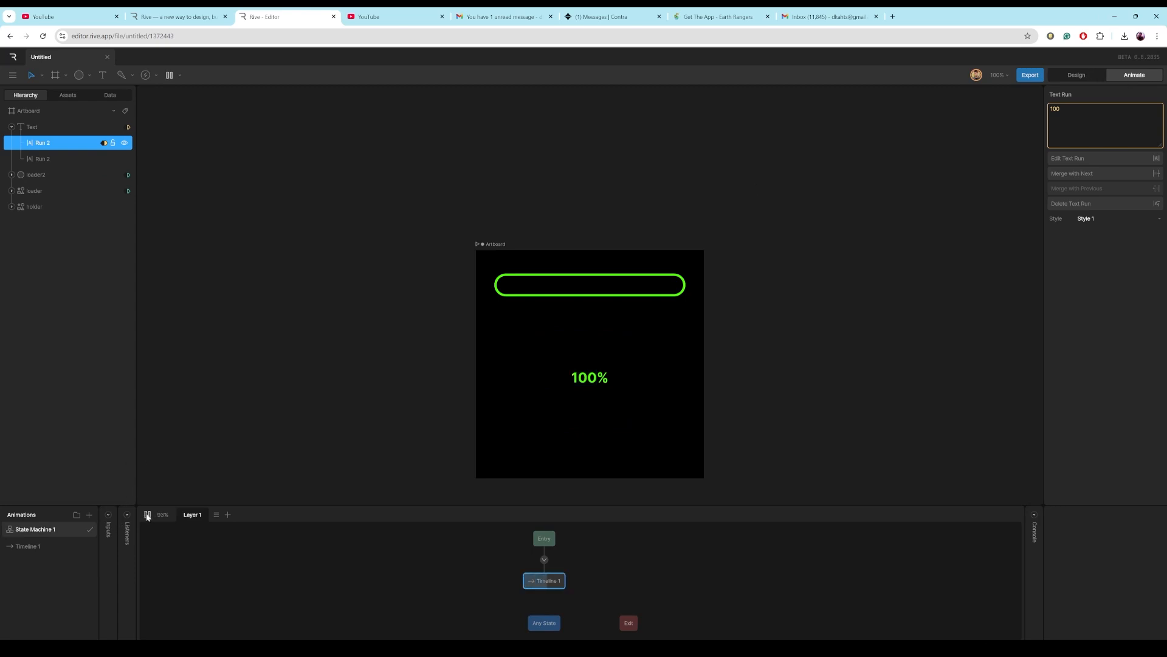
click(102, 95)
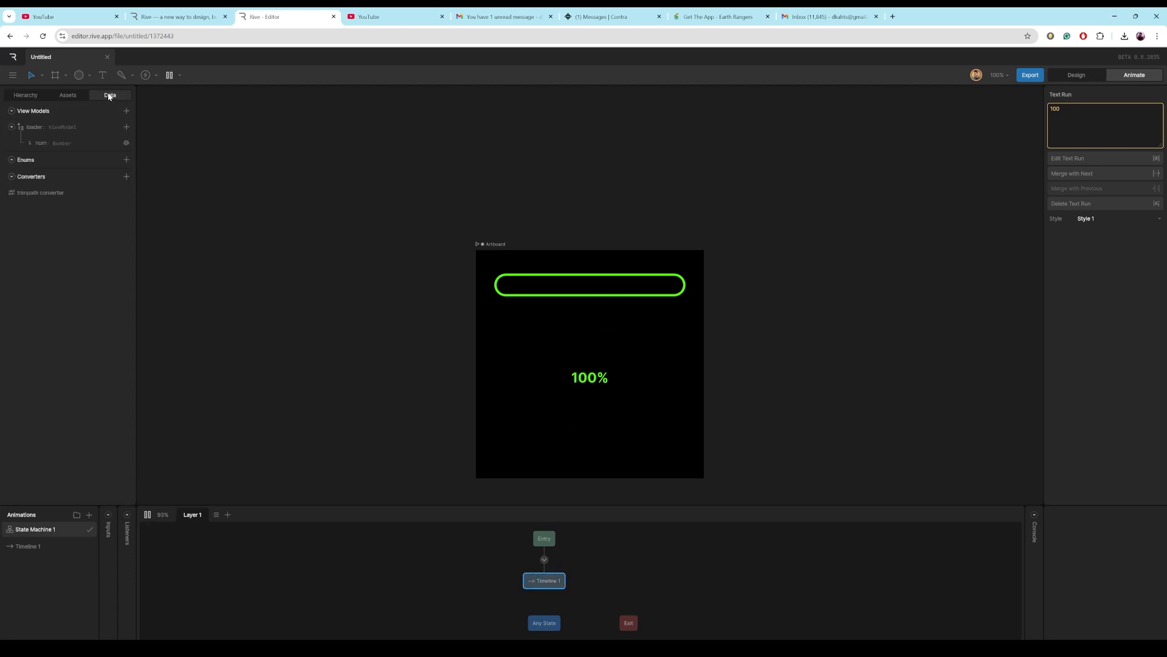
click(54, 143)
text(78)
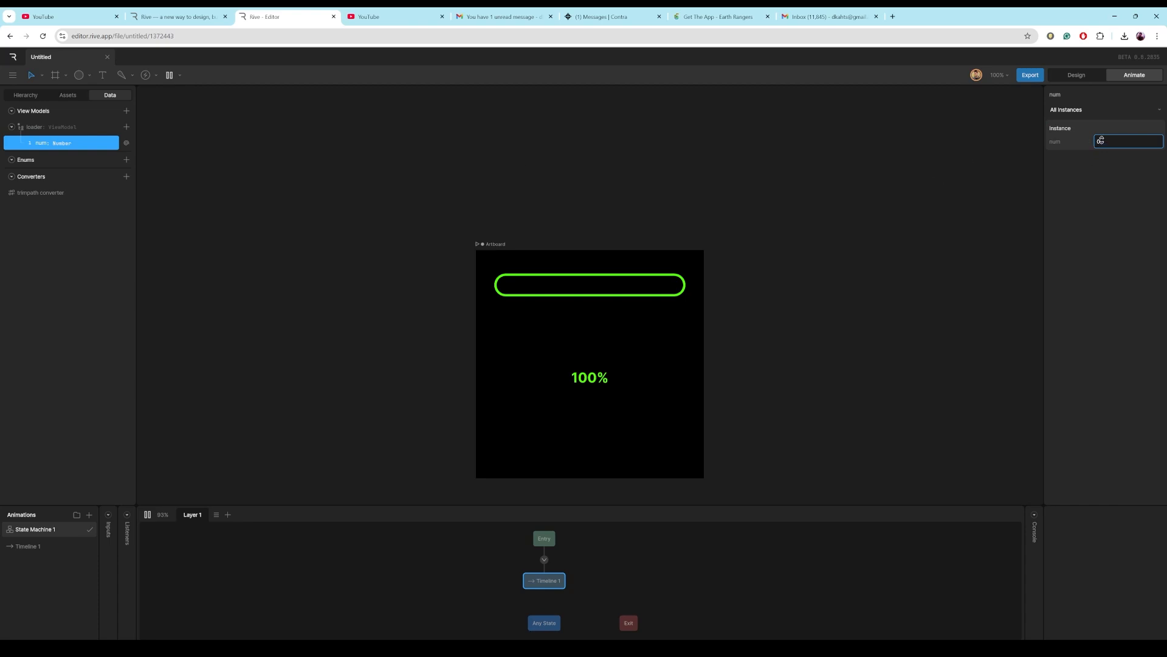
key(Return)
drag(1147, 111, 1111, 149)
click(1074, 75)
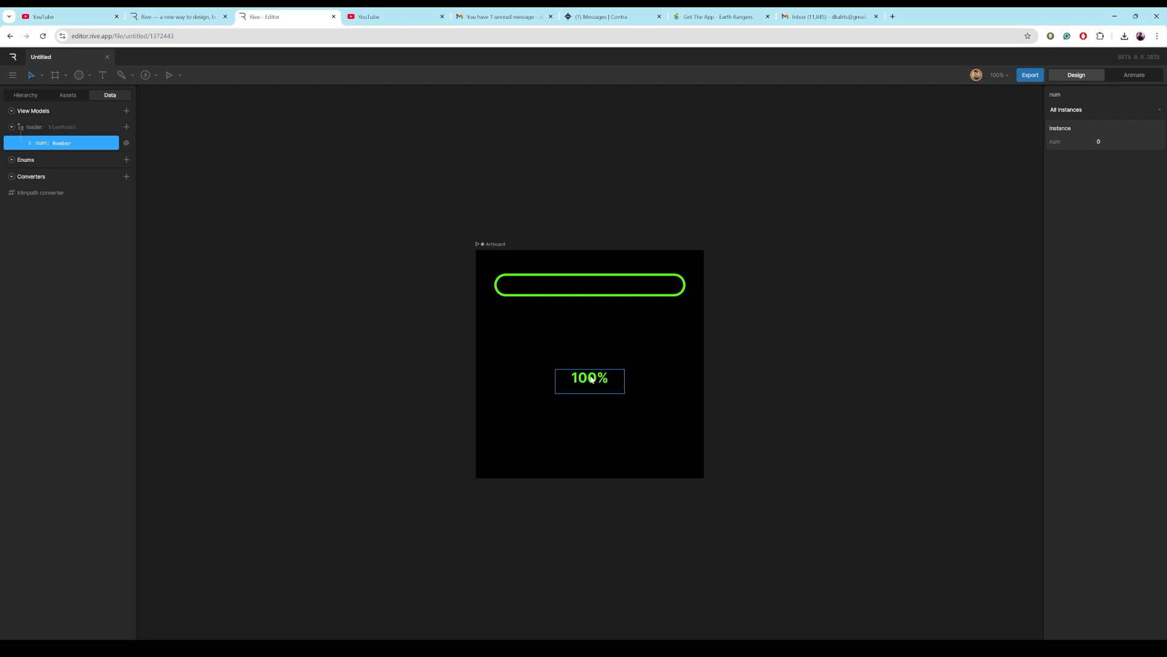
Add a Convert to String converter and enable its Round Decimals option at 0.
click(126, 177)
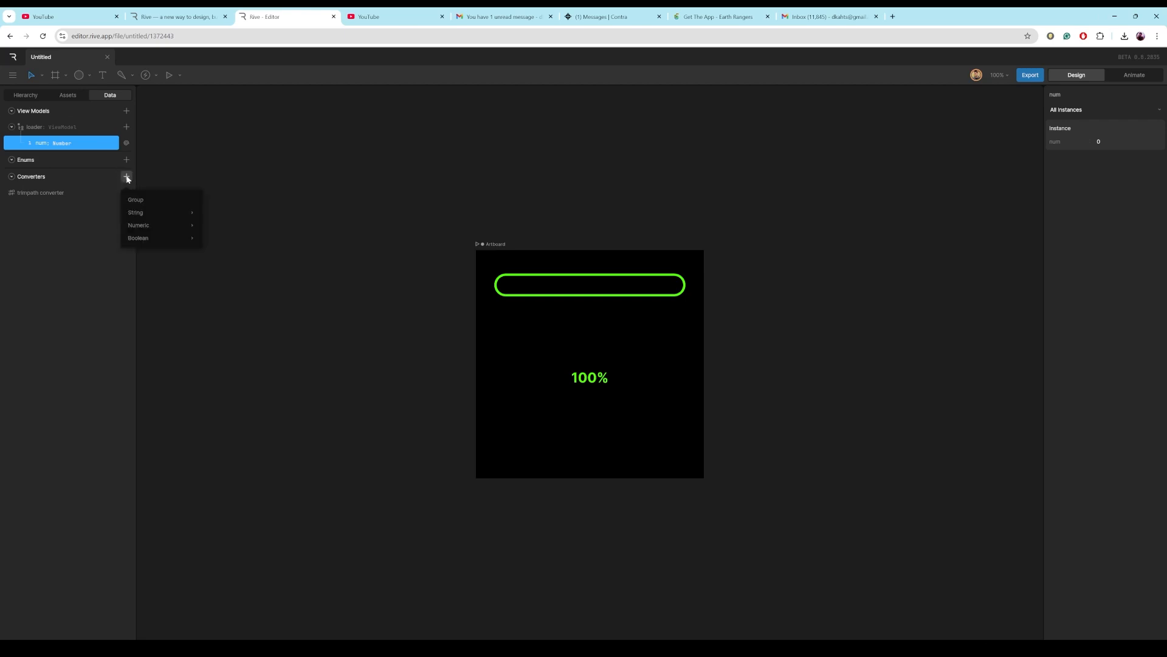
mouse_move(142, 213)
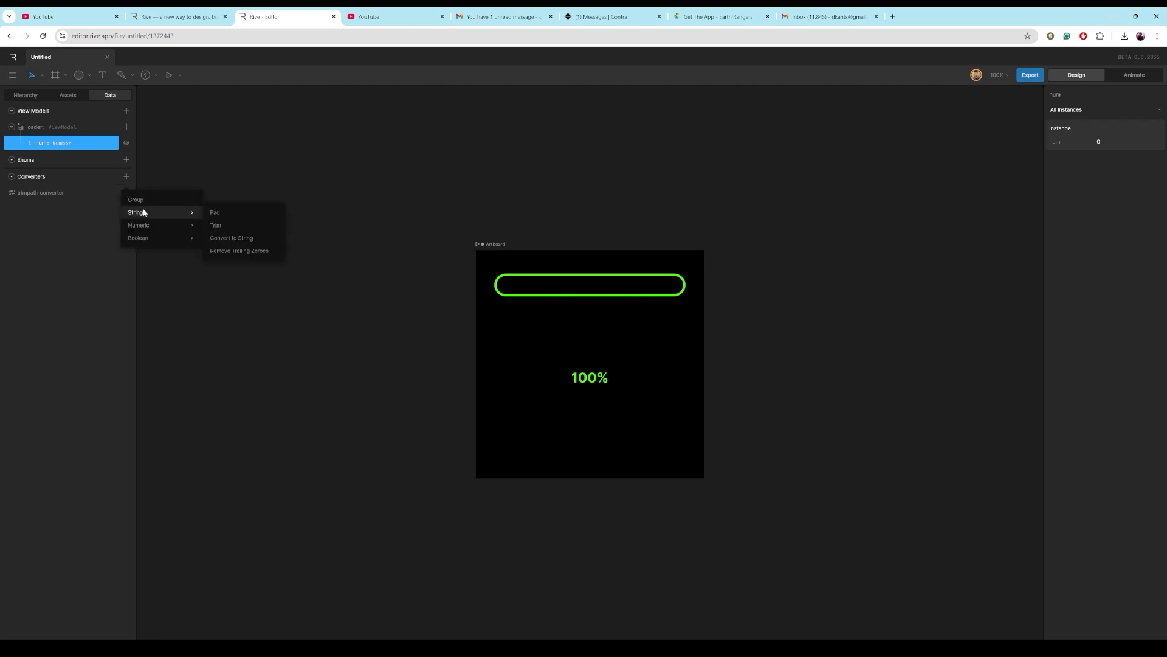
click(216, 238)
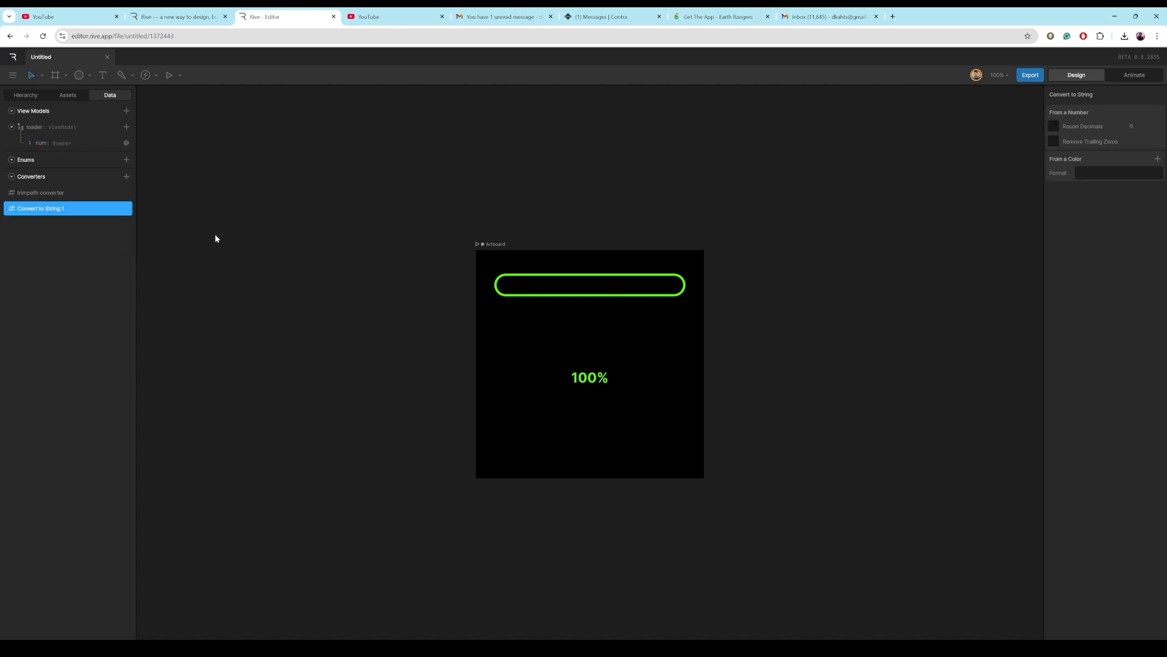
click(1054, 126)
Set the number text run's binding converter to Convert to String 1.
click(66, 95)
click(26, 95)
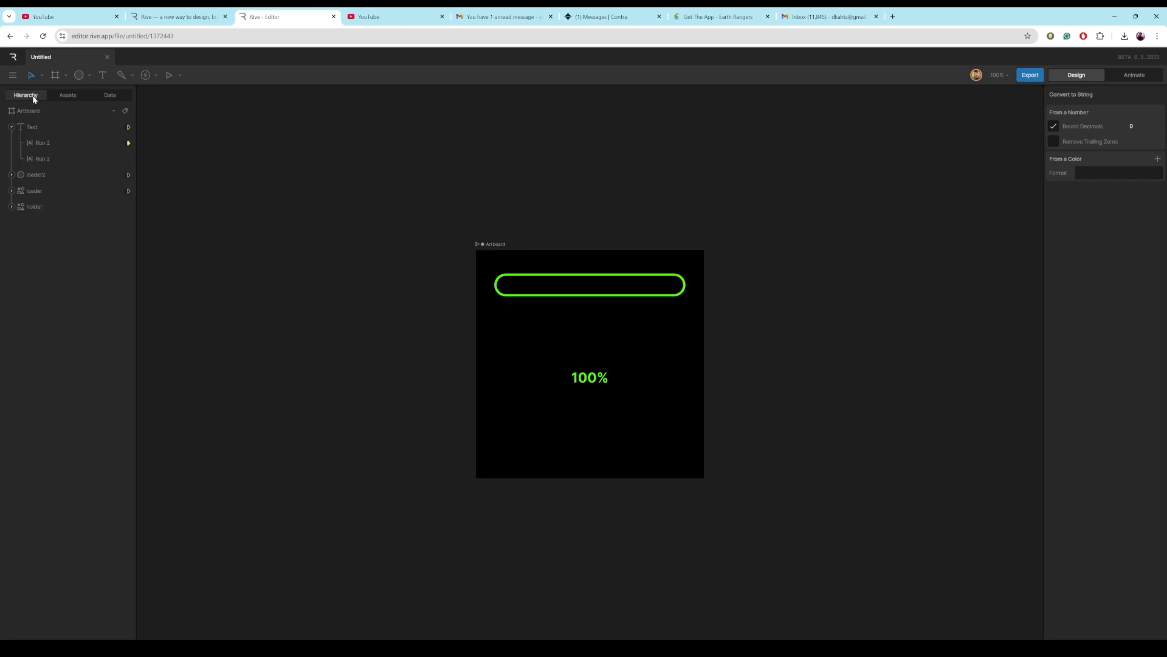
click(41, 147)
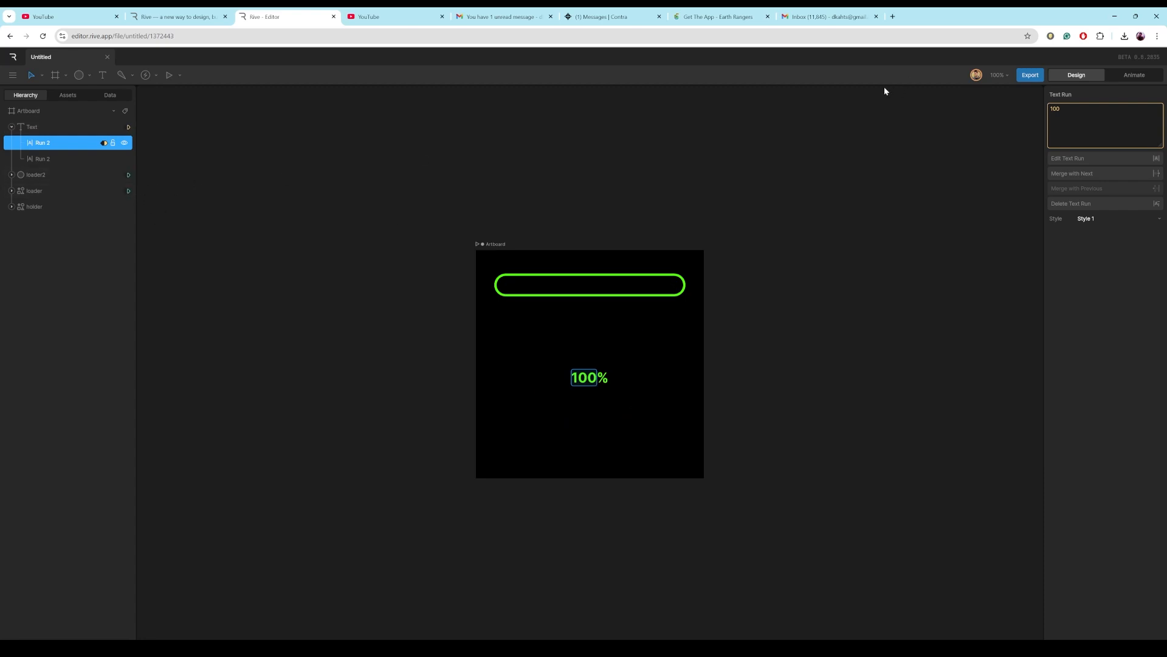
right_click(1058, 111)
click(1071, 121)
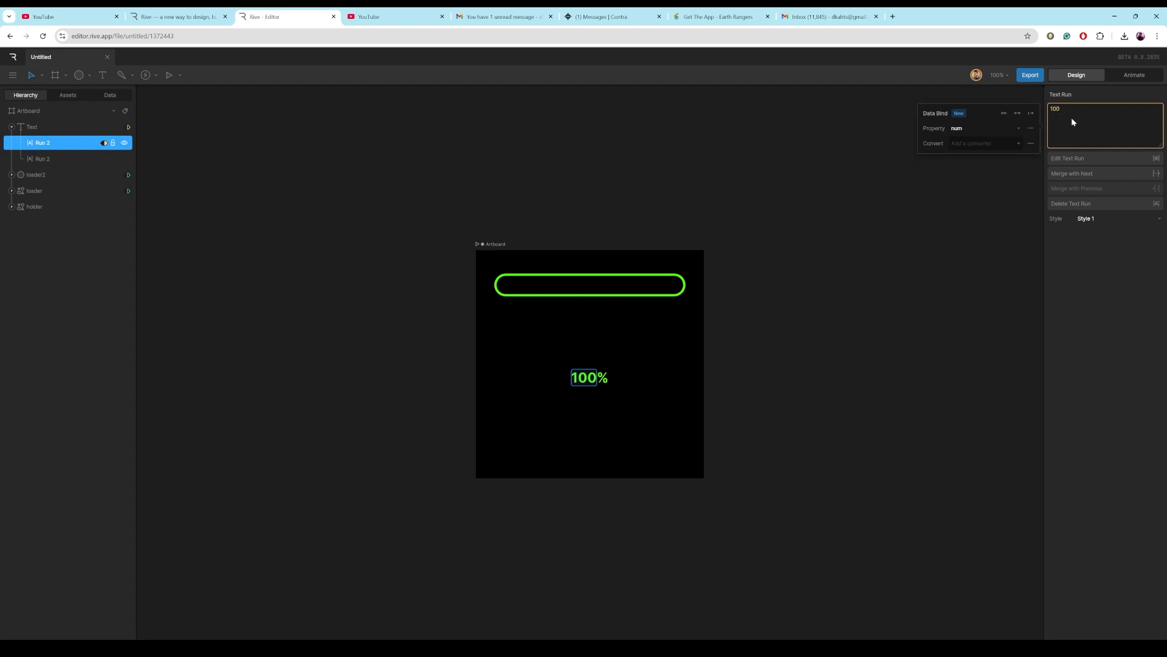
click(1012, 143)
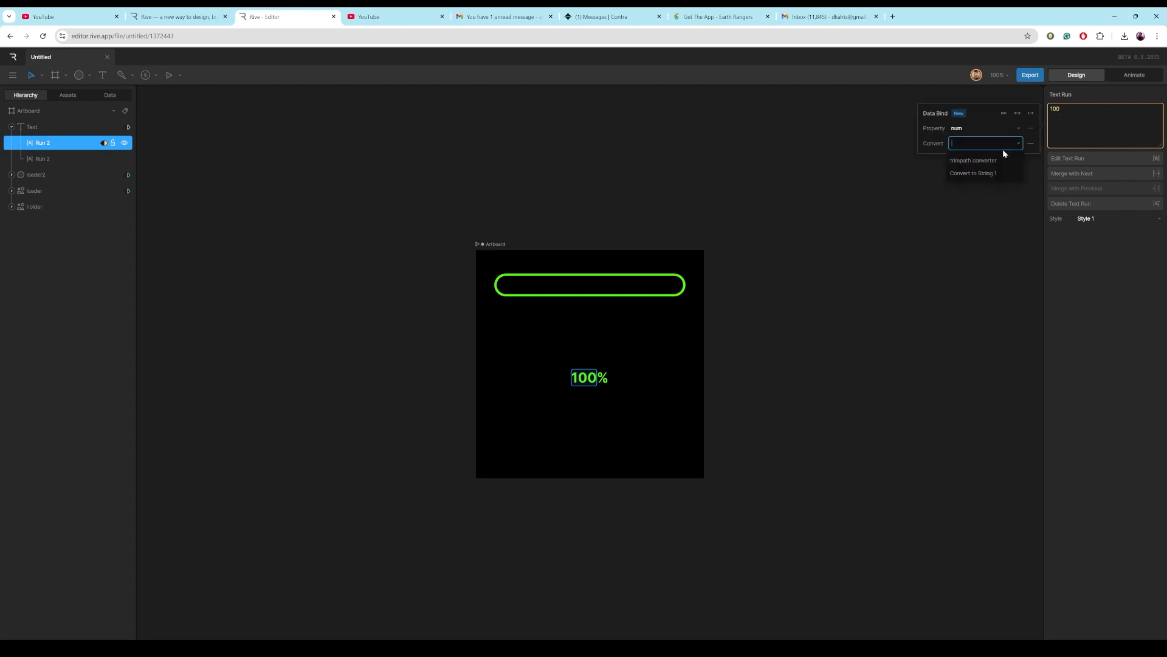
click(989, 175)
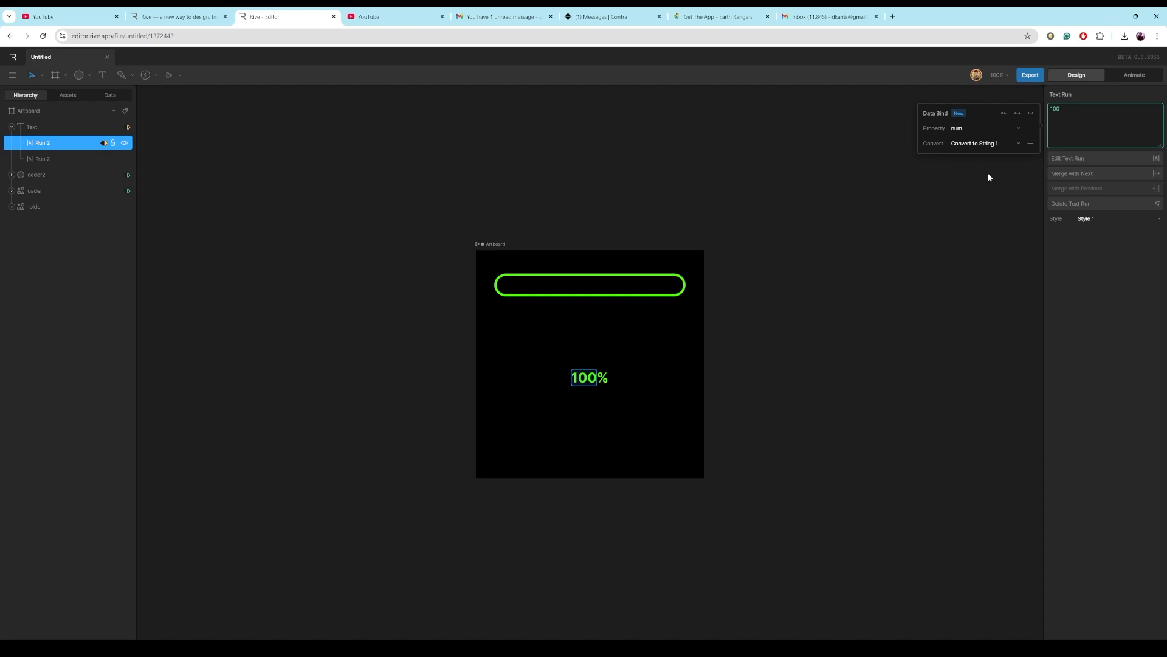
click(99, 240)
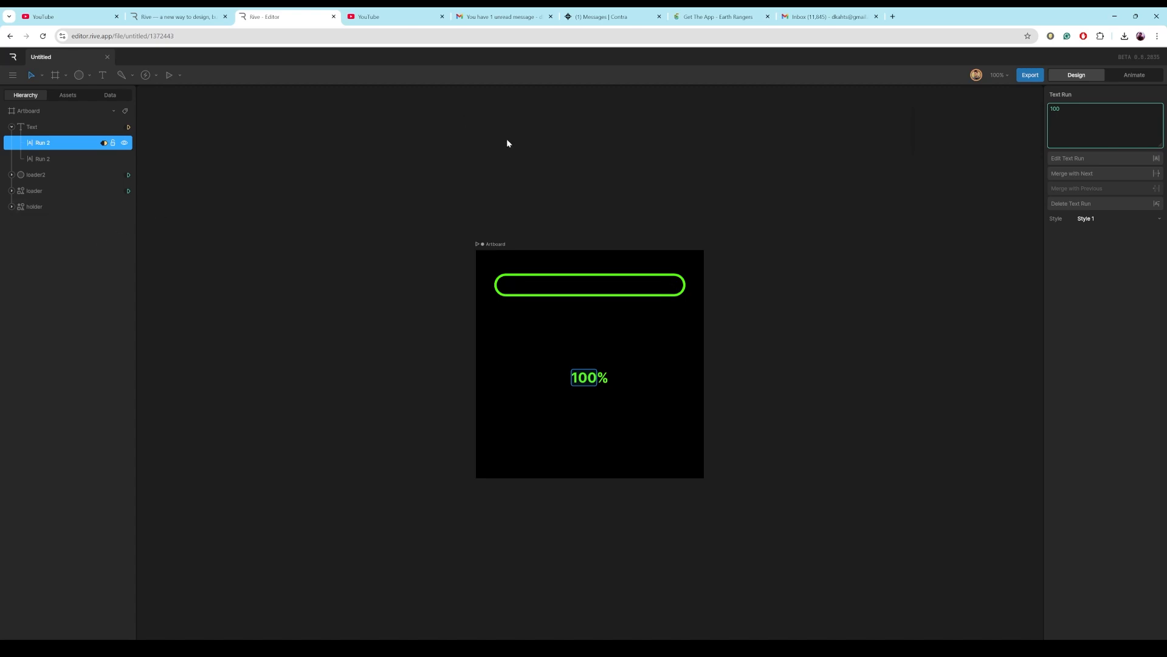
Play the state machine and scrub the num value to test the bar, circle and percentage label.
click(1137, 76)
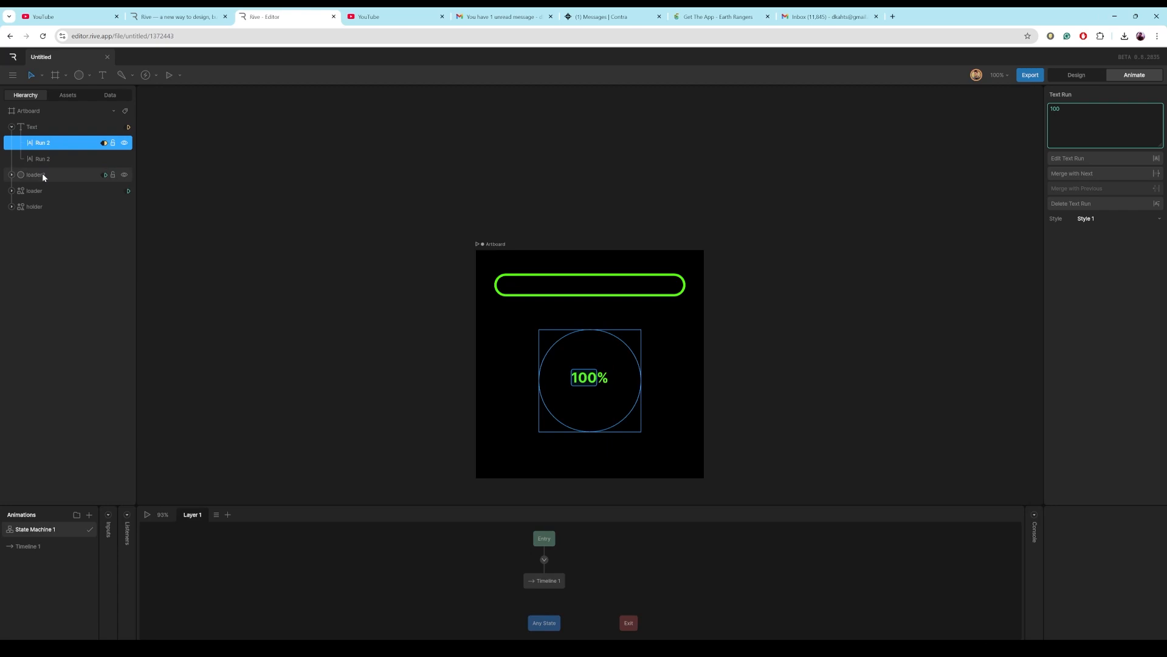
click(146, 515)
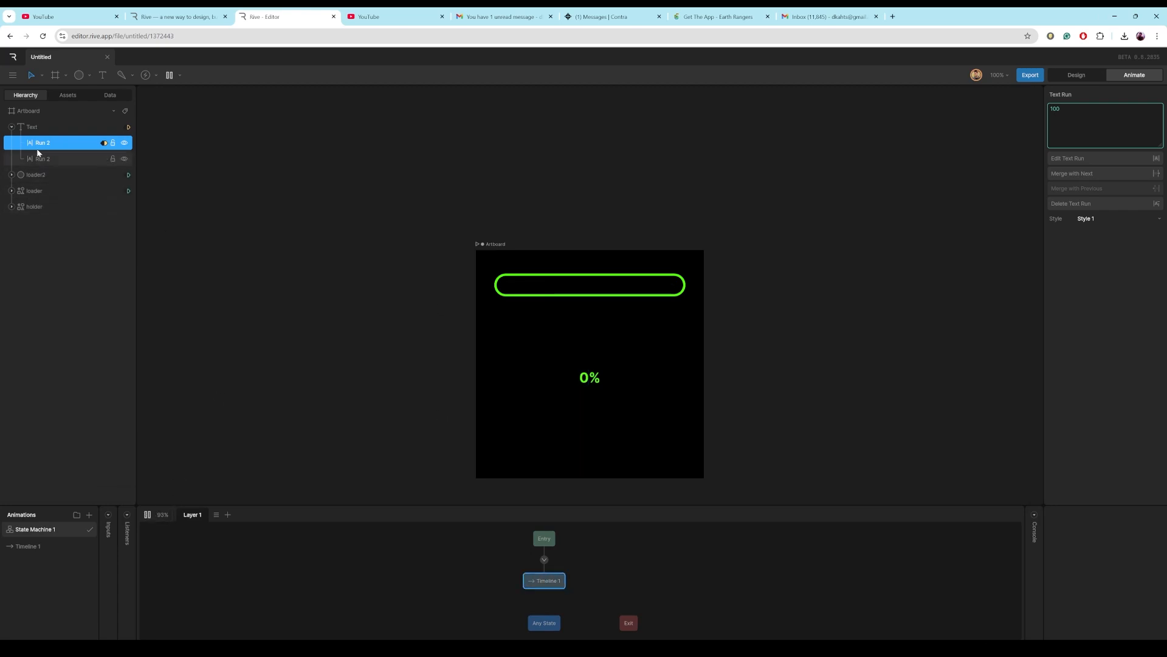
click(110, 96)
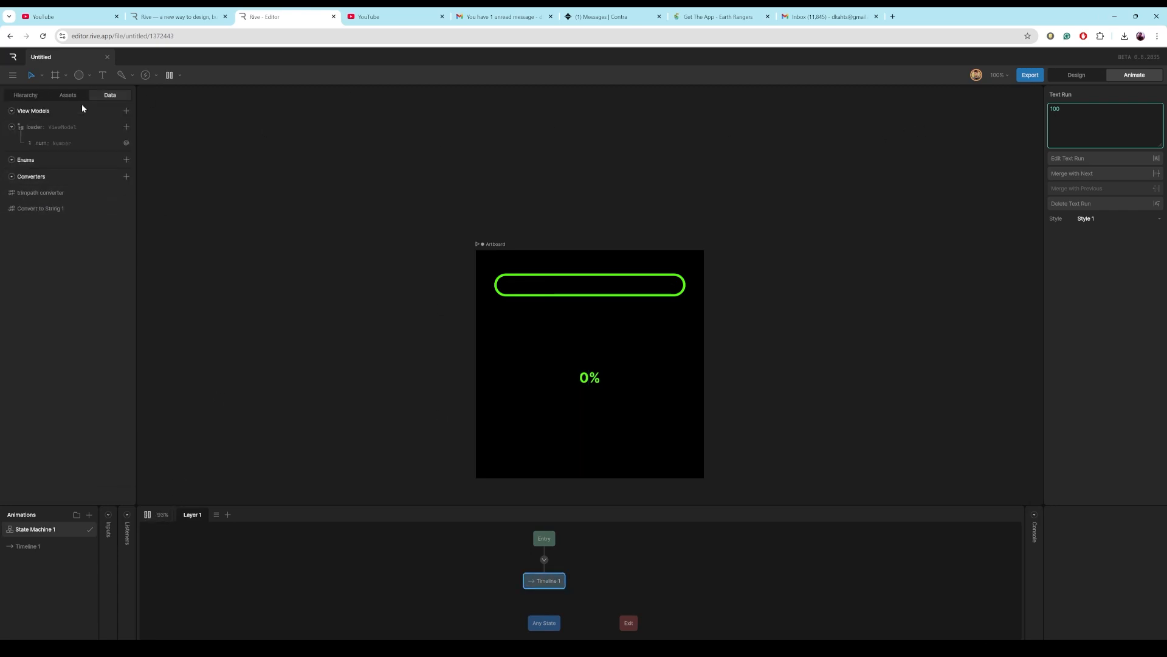
click(47, 143)
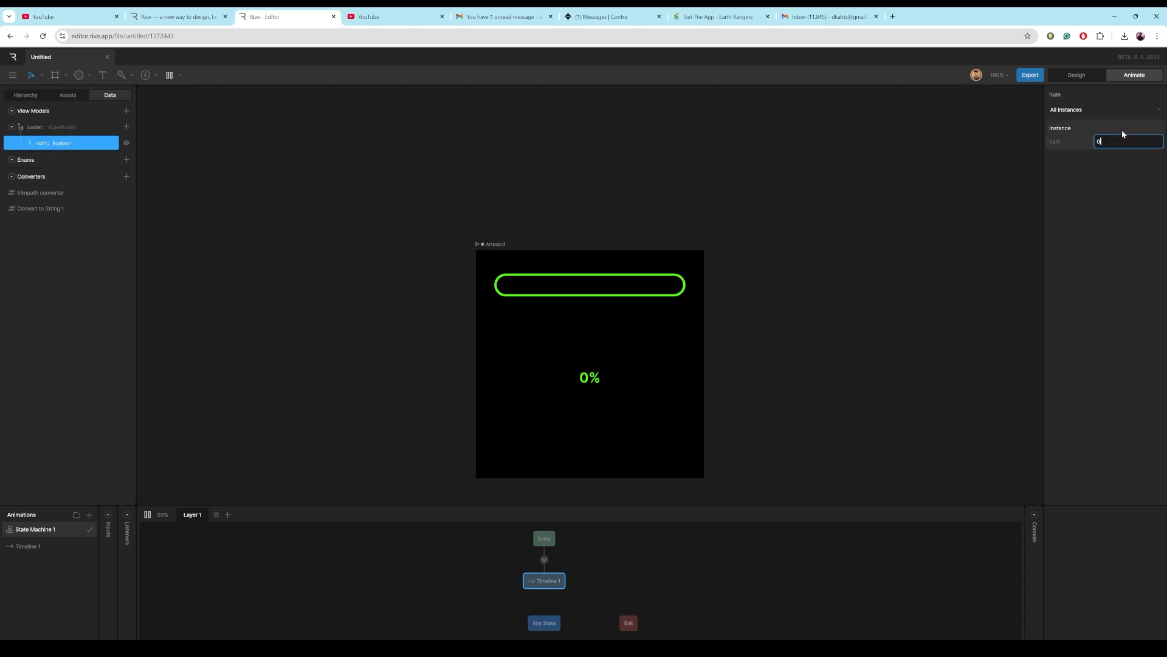
drag(1098, 141, 1138, 89)
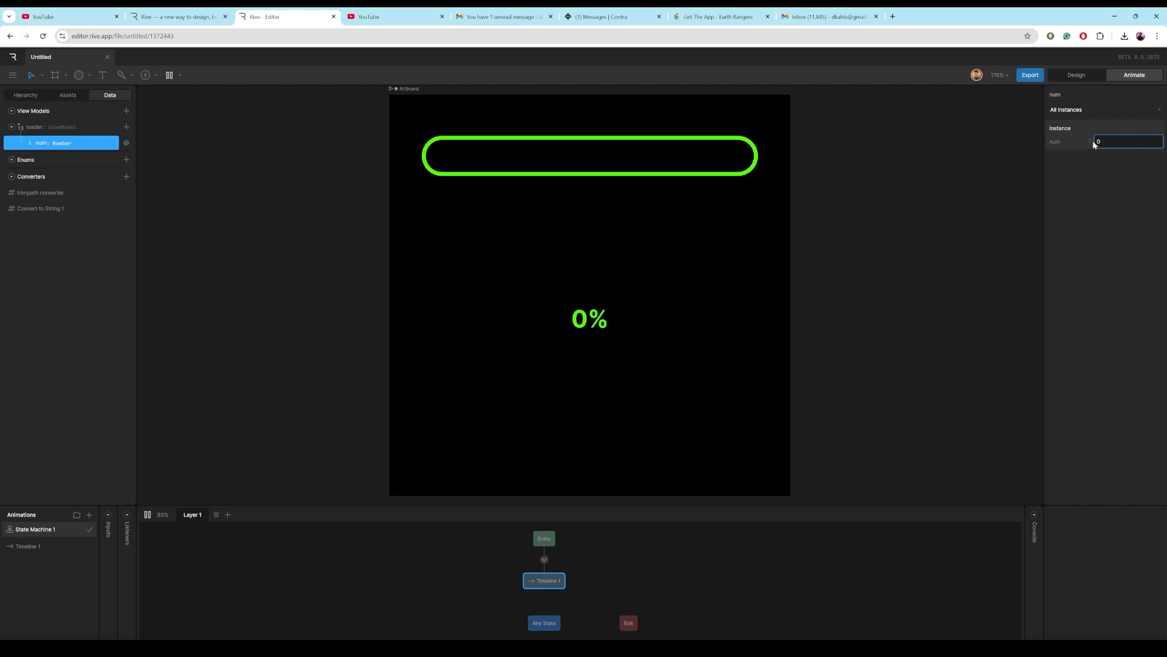
drag(1099, 142, 1119, 130)
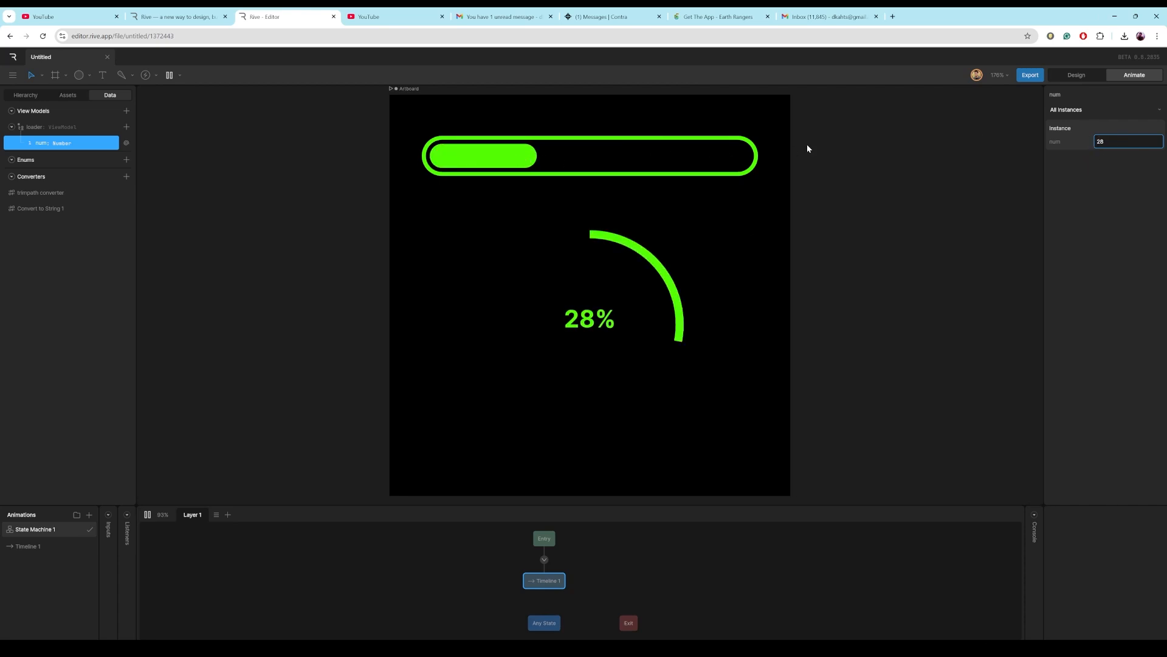
drag(1104, 145, 1129, 138)
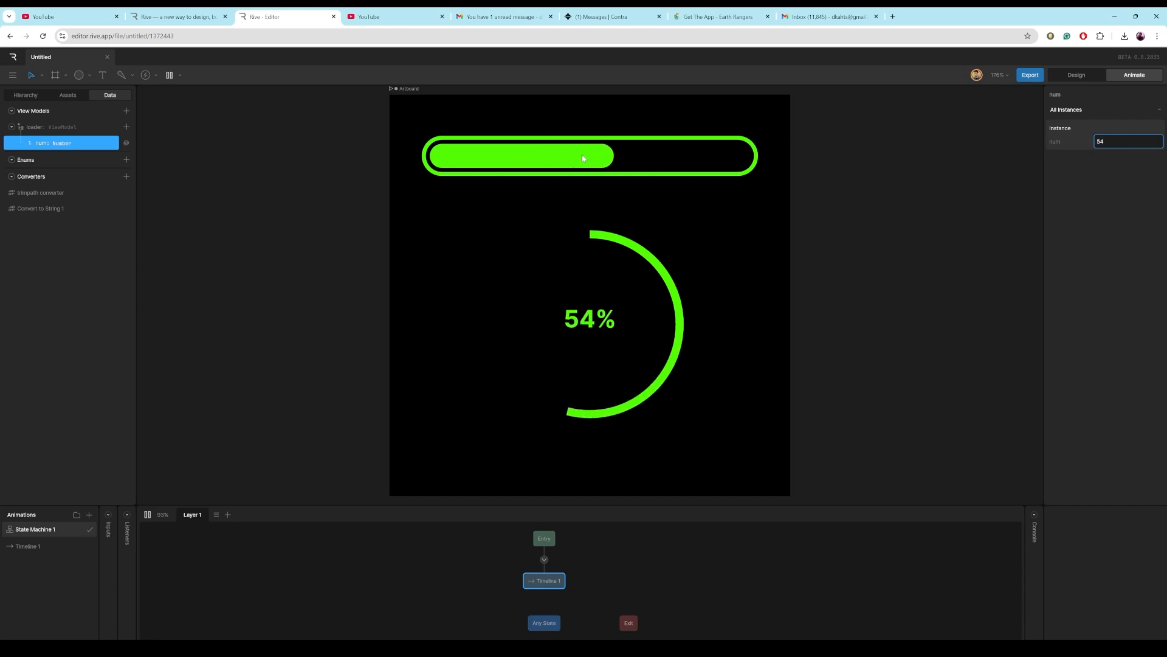
drag(1101, 141, 1118, 131)
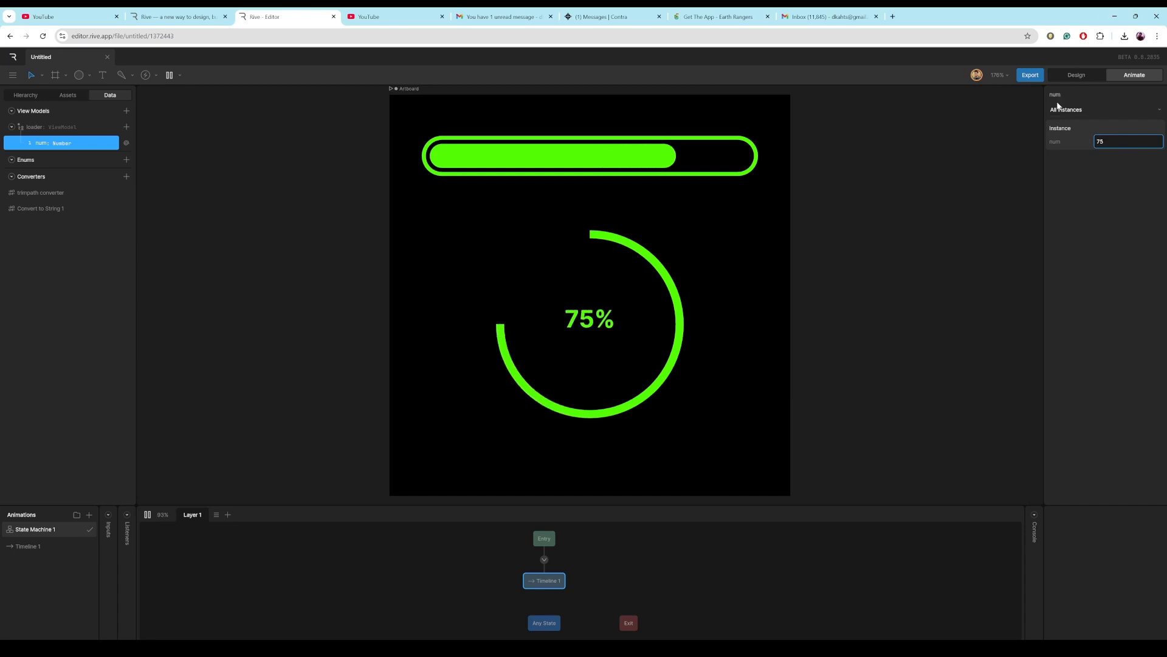
click(1075, 78)
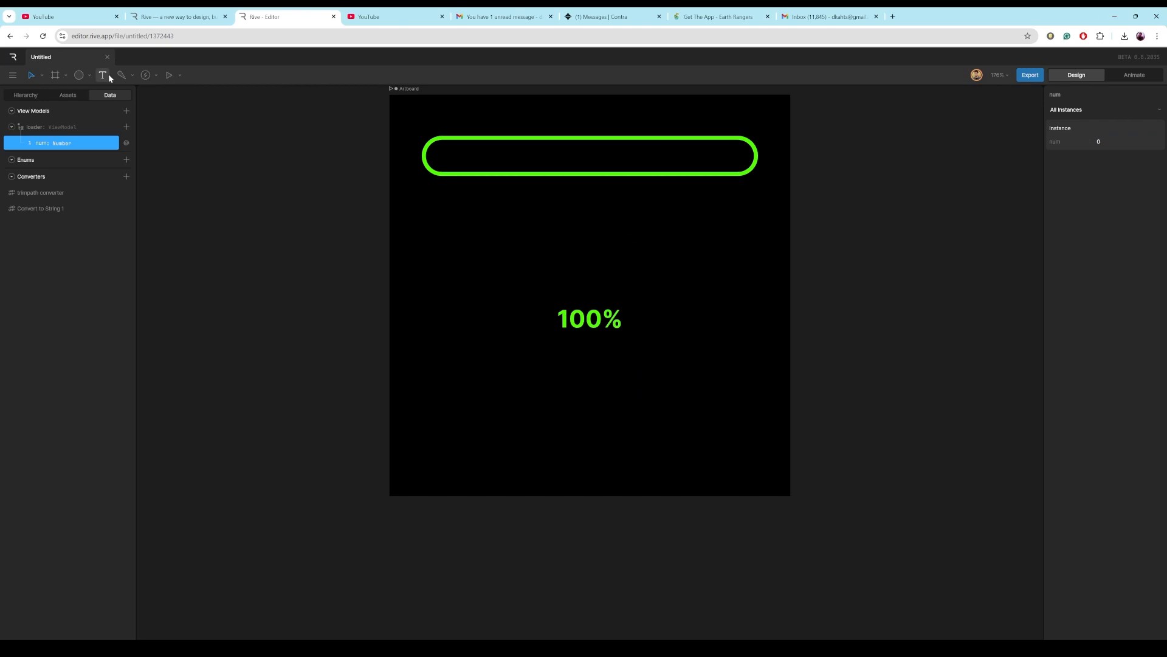
key(Escape)
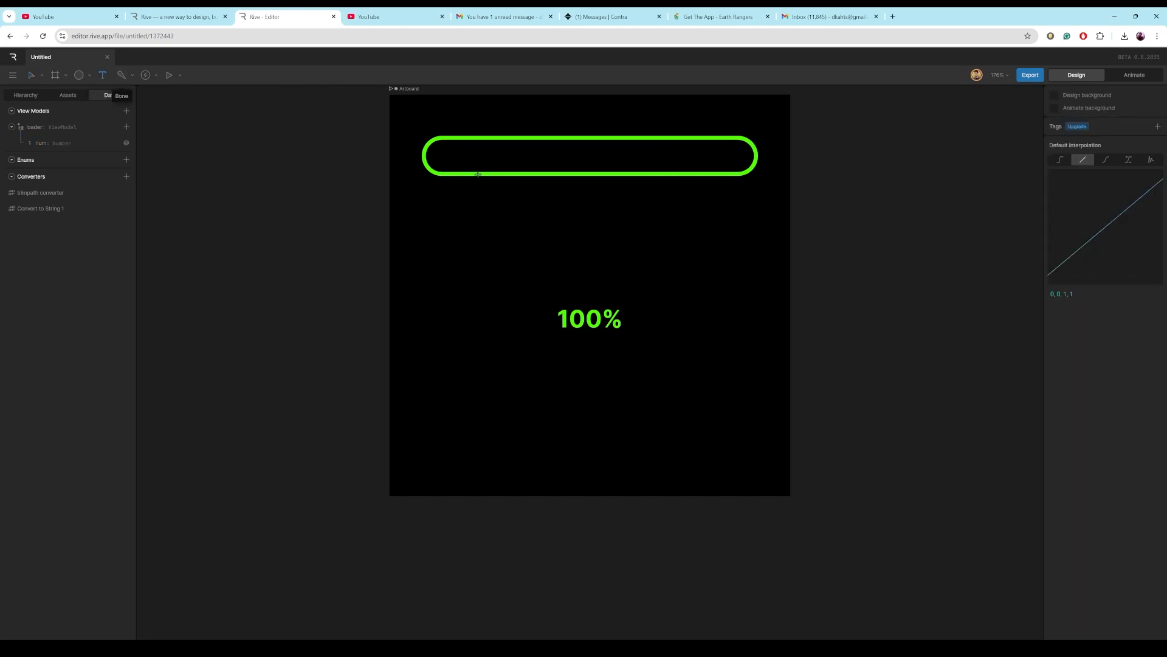
Add a text object inside the bar's left end and change its content to 100.
click(449, 152)
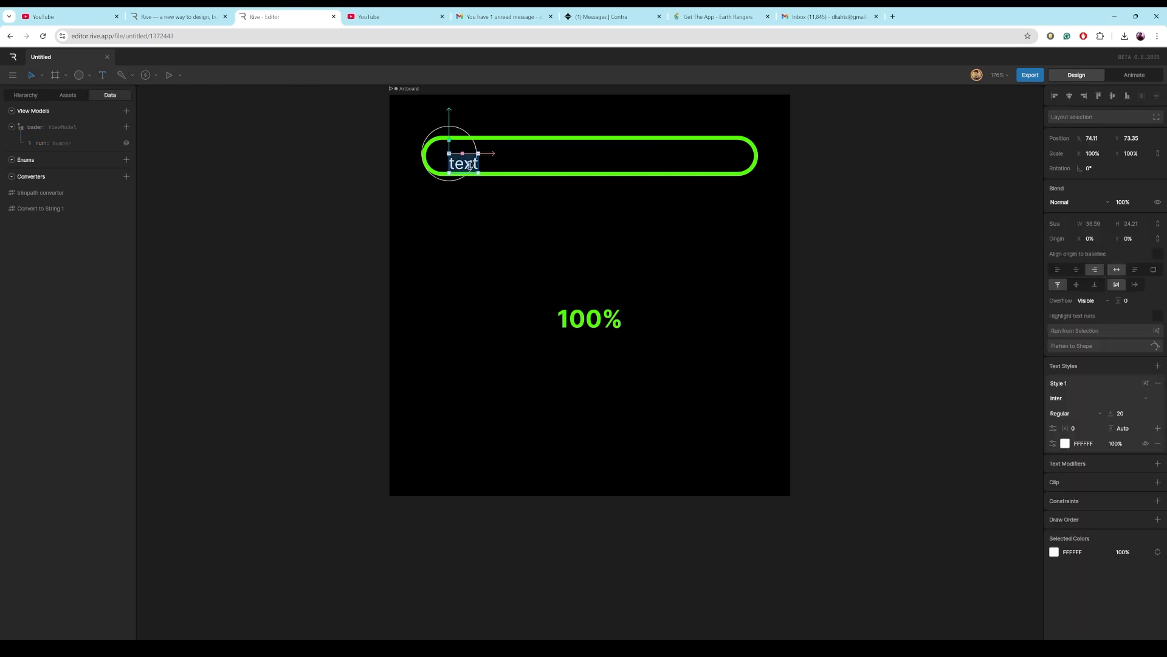
click(475, 163)
drag(476, 163, 440, 163)
text(100)
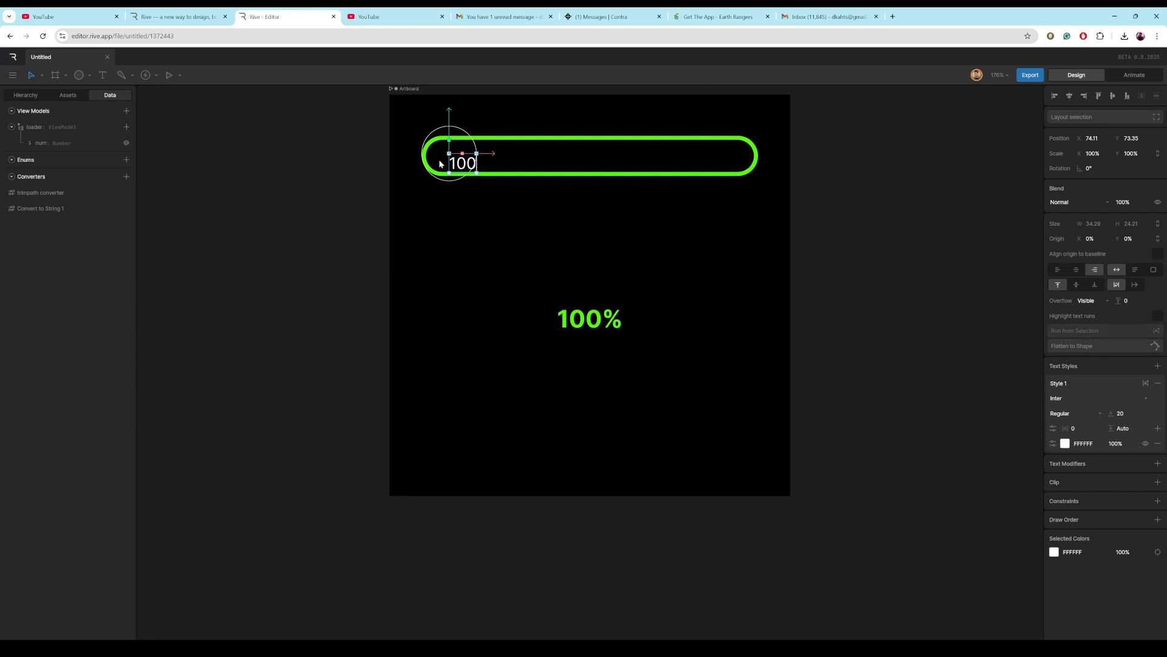
Nudge the 100 text slightly upward and change its vertical alignment option.
click(306, 287)
click(461, 167)
drag(448, 121, 449, 112)
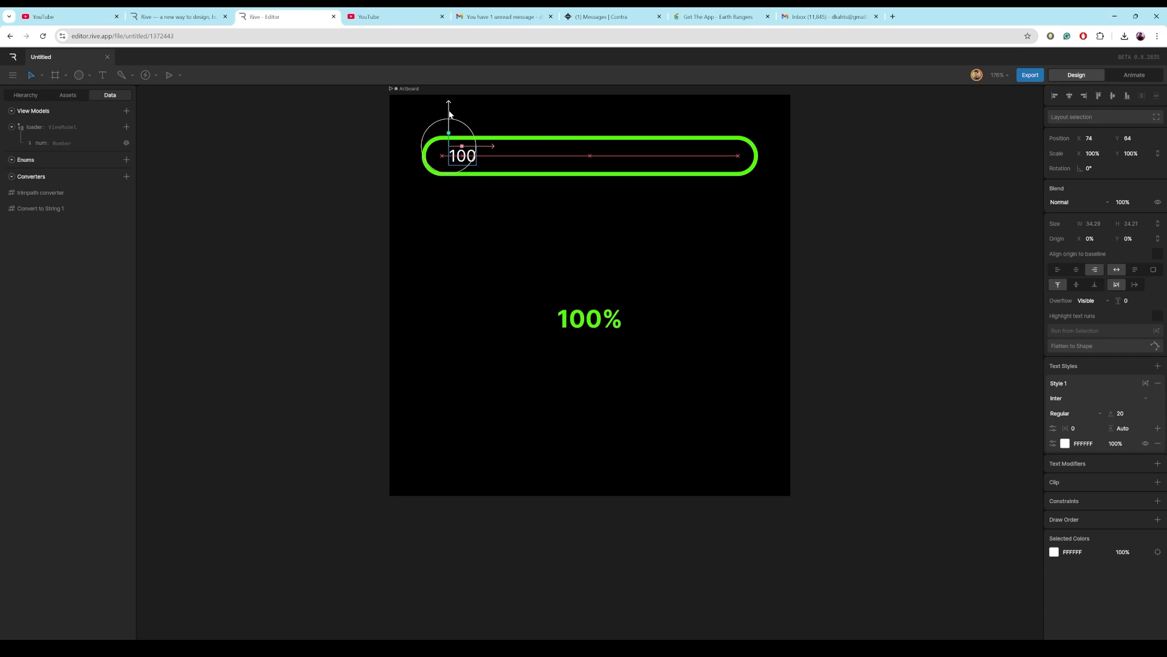
click(1093, 271)
Group the 100 text and rename the group text_loader.
click(27, 95)
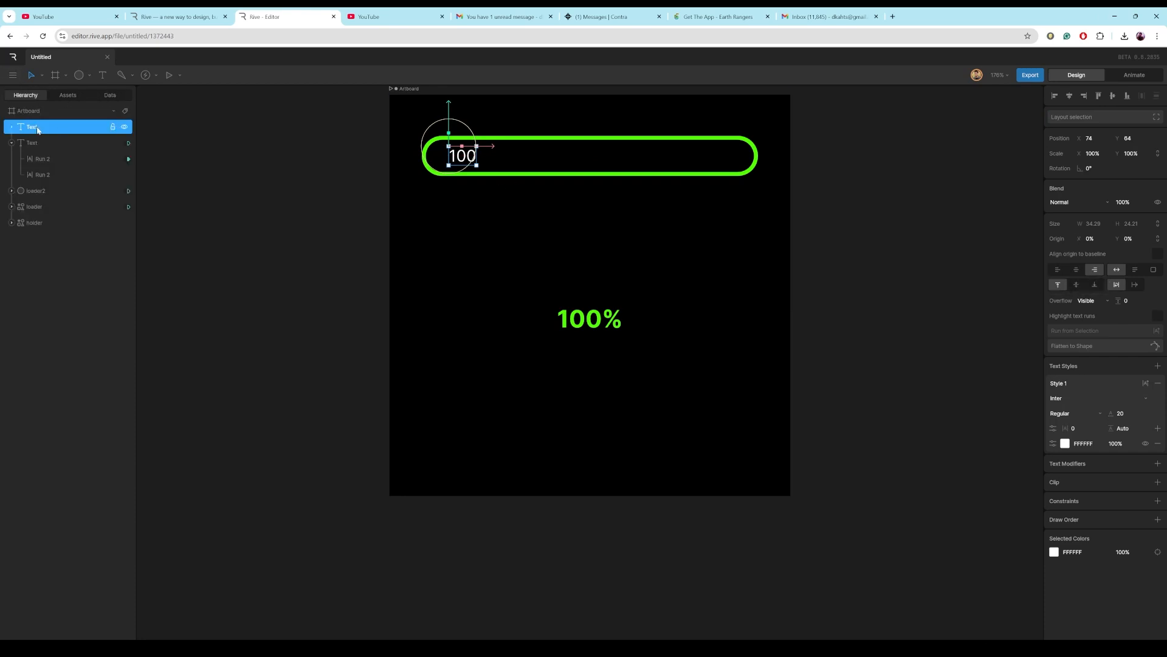
key(ctrl+g)
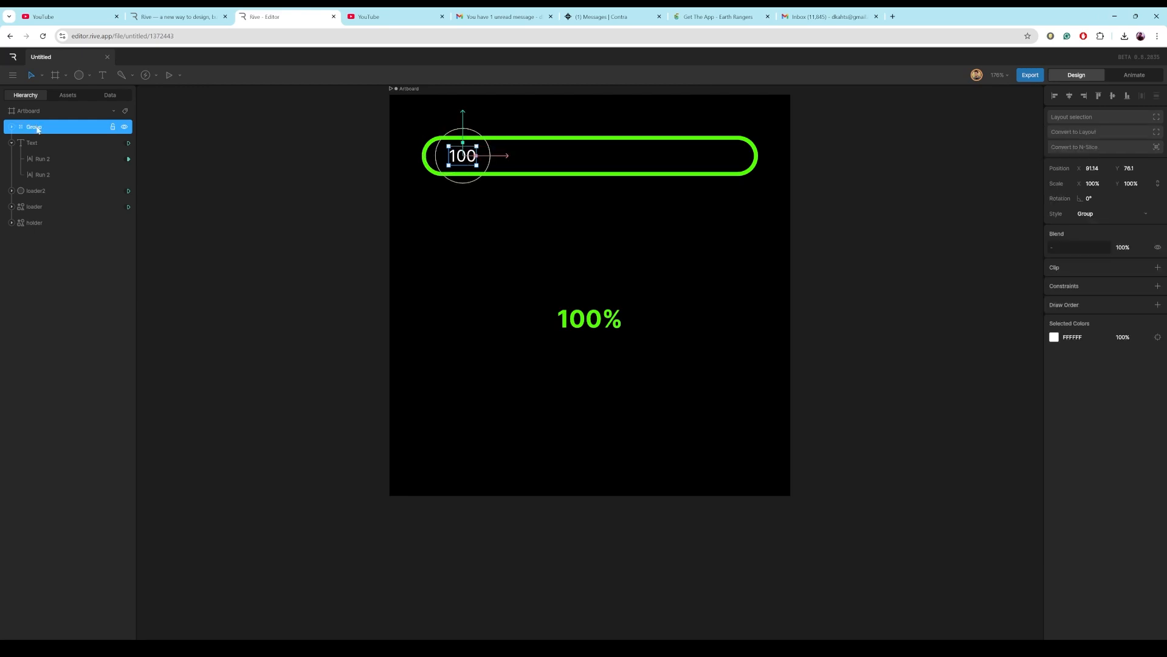
double_click(37, 129)
text(text_loader)
click(200, 230)
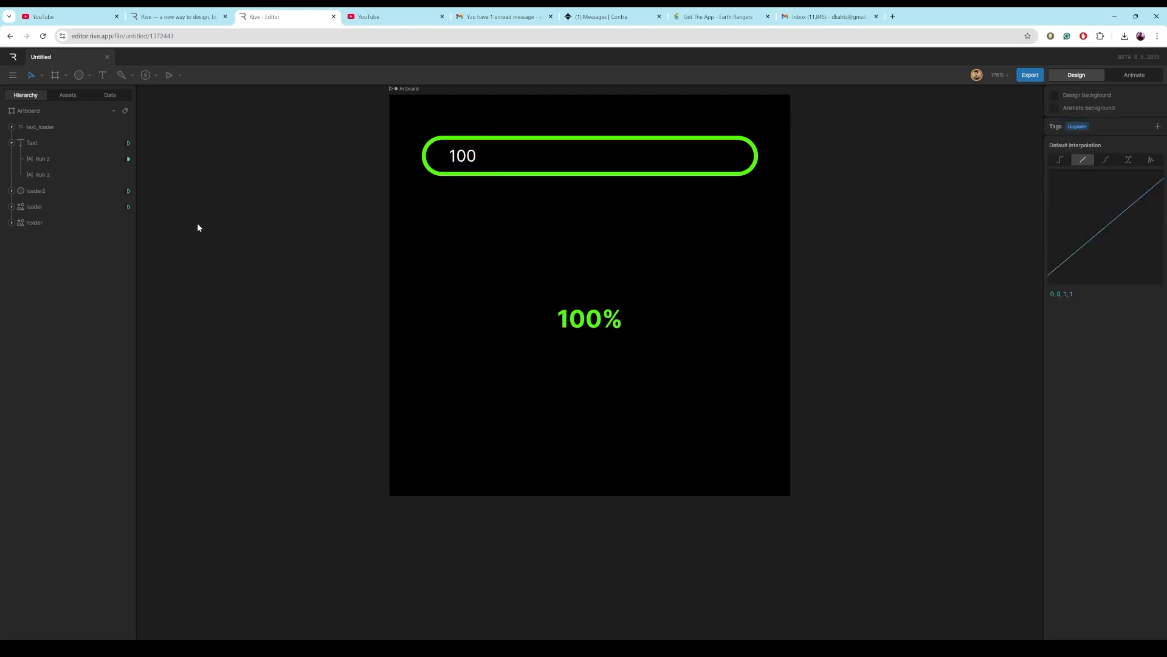
Add a Follow Path constraint to text_loader and set its target to the loader bar.
click(25, 129)
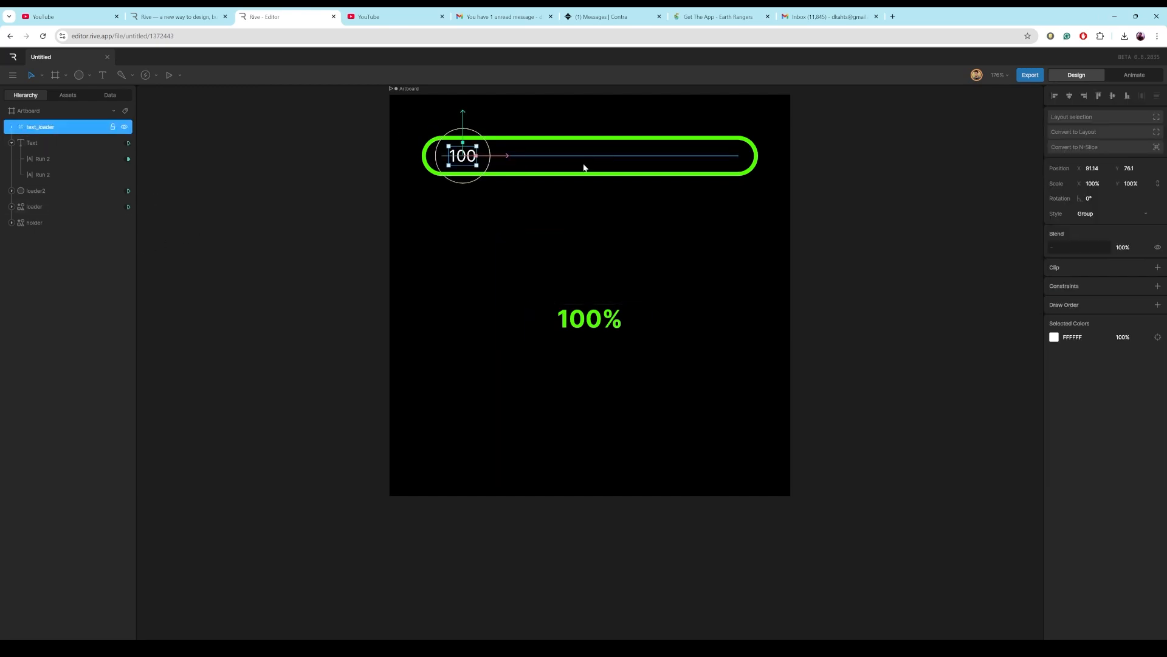
click(1158, 286)
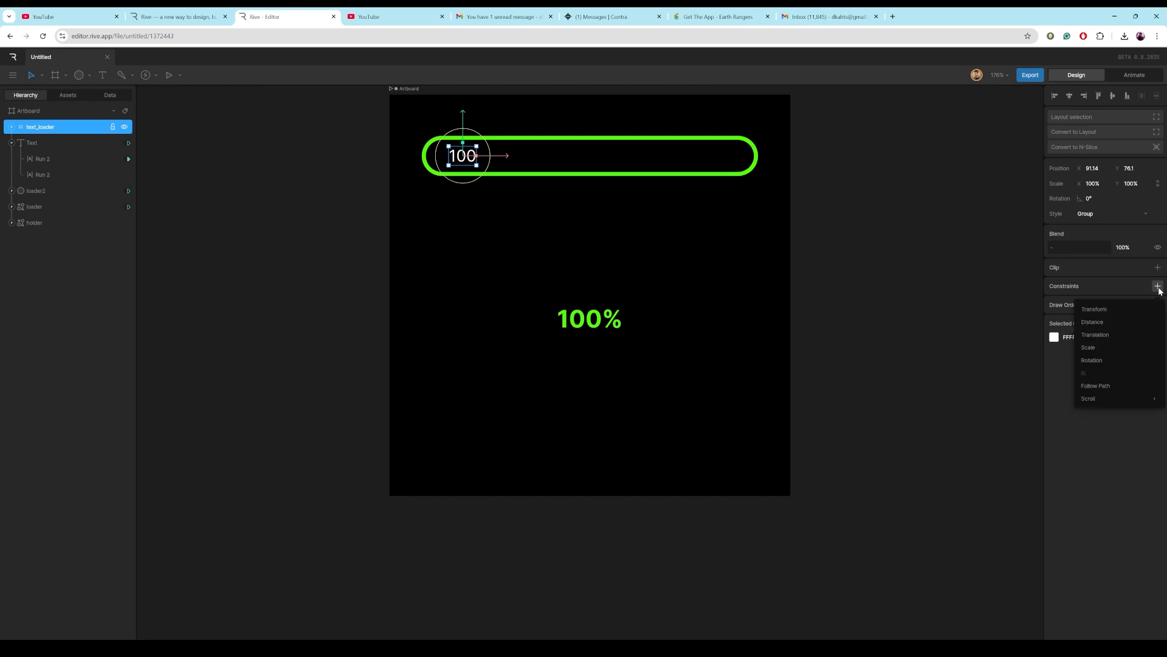
click(1108, 387)
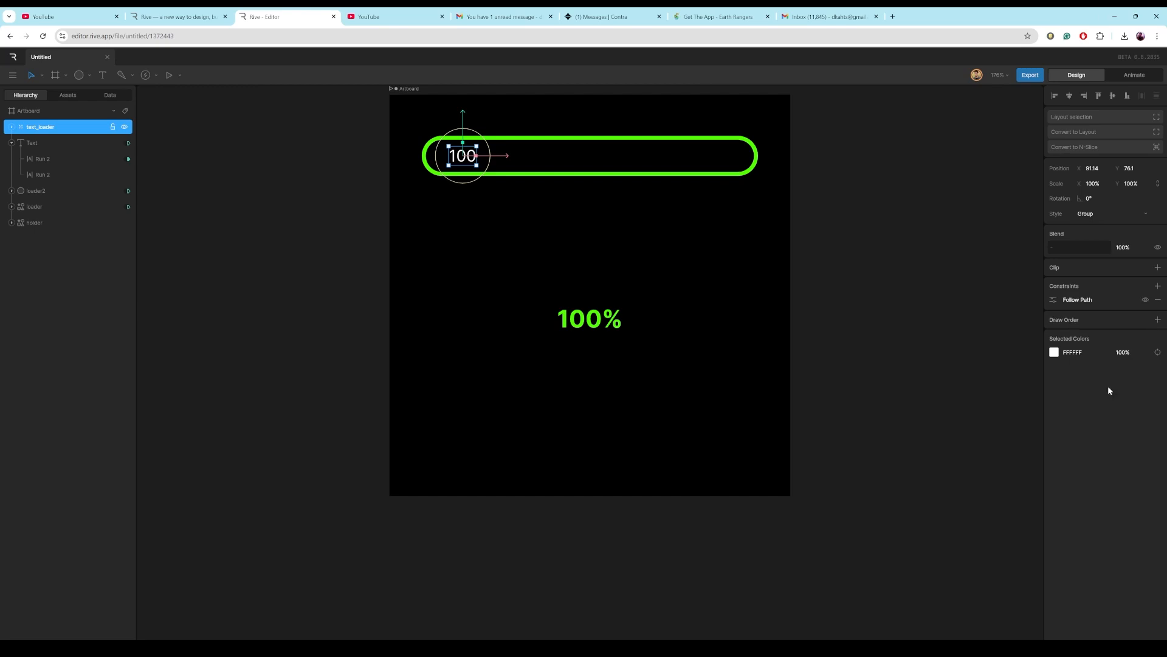
click(1053, 300)
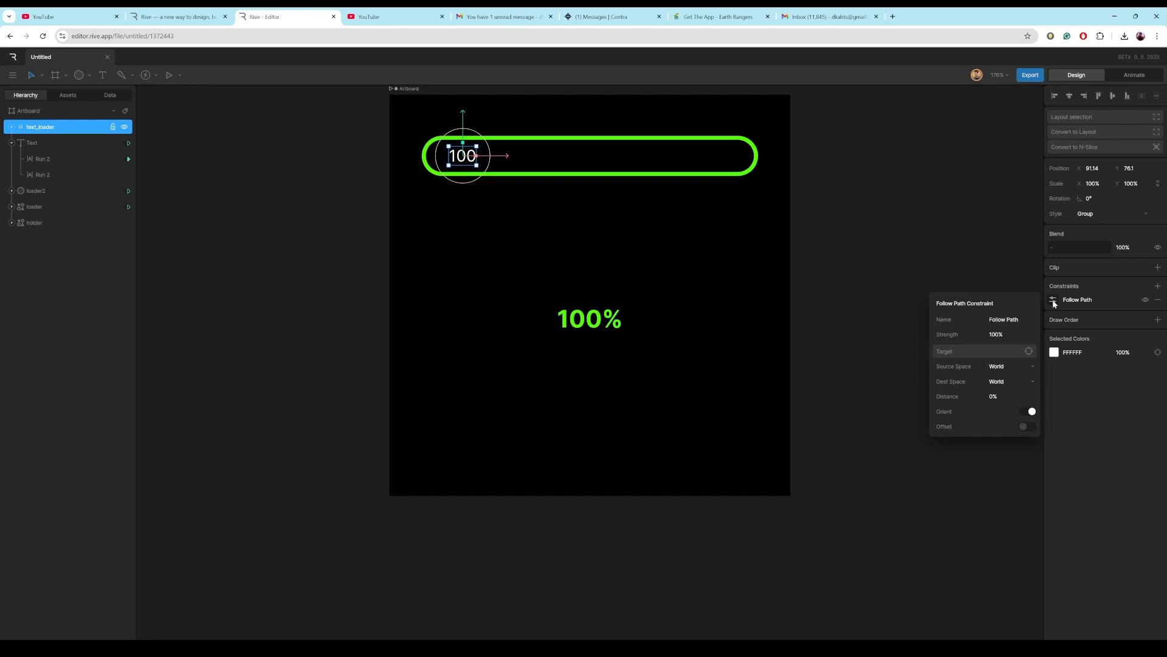
click(1029, 351)
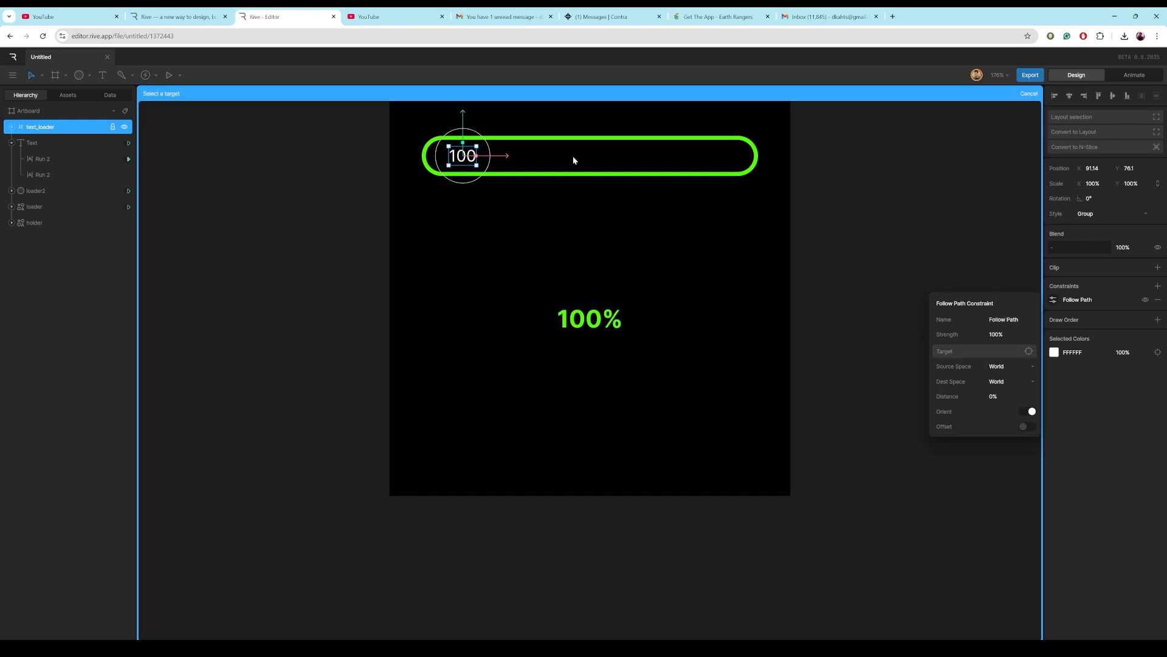
click(41, 207)
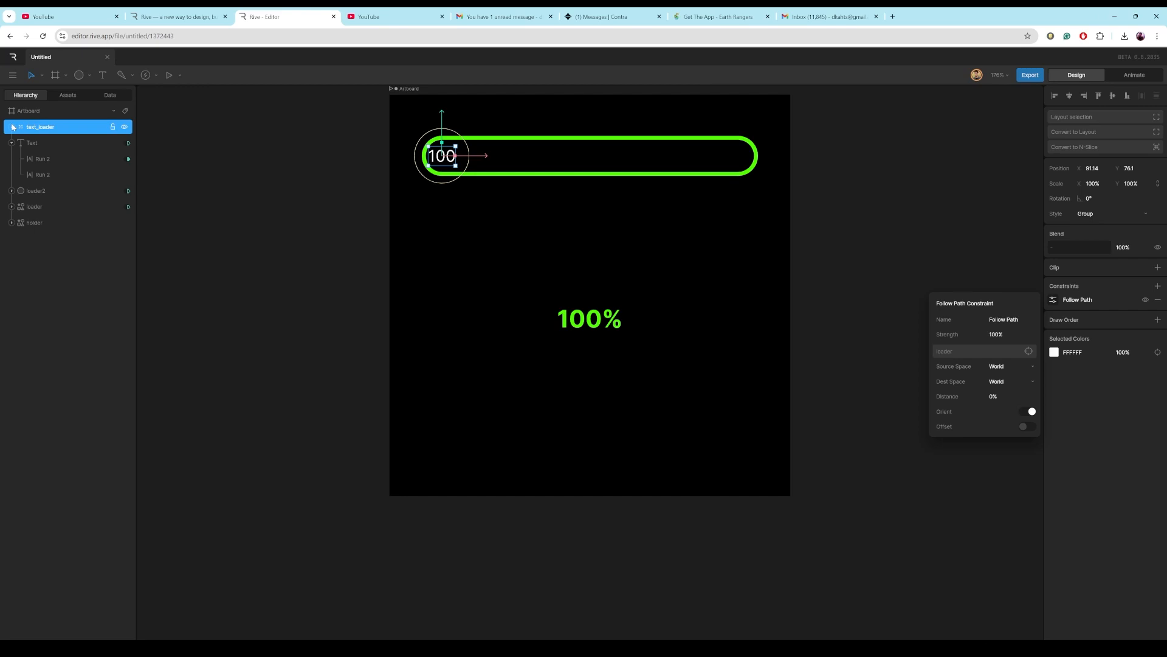
Set text_loader's text colour to black 000000.
click(1055, 353)
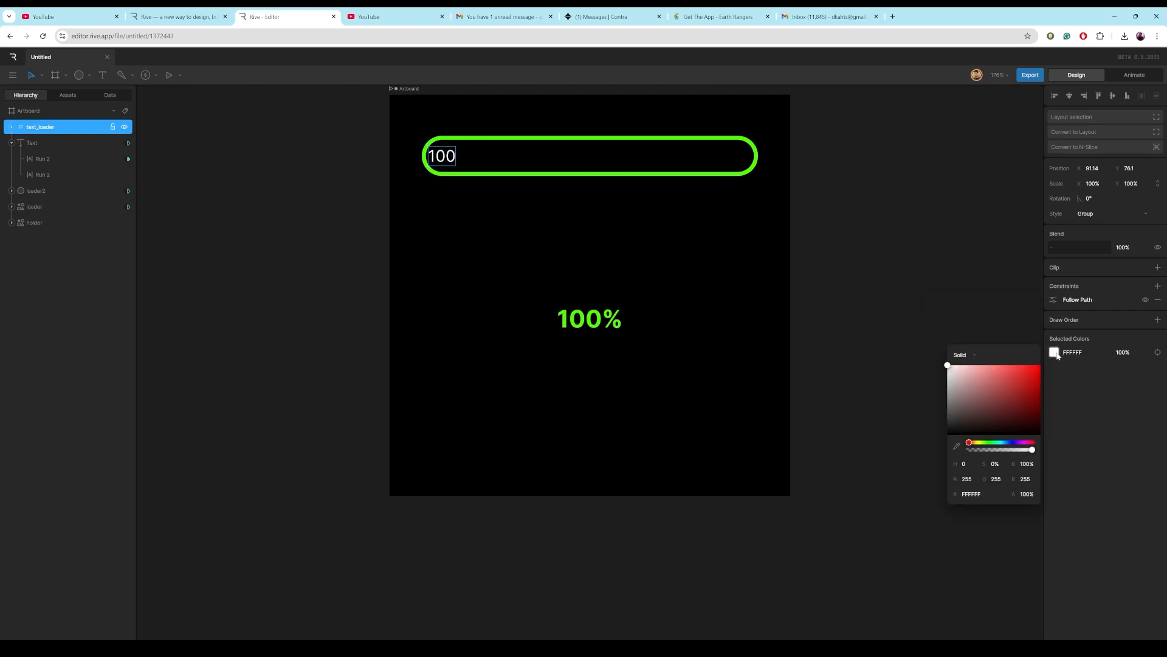
drag(946, 388, 944, 436)
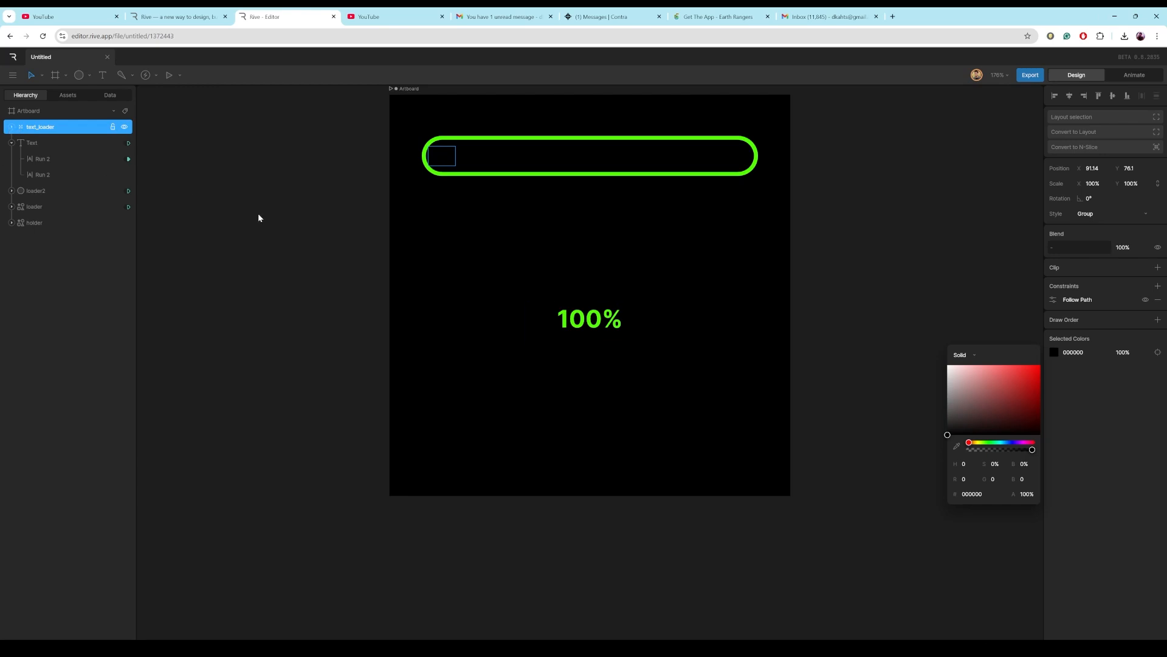
click(10, 129)
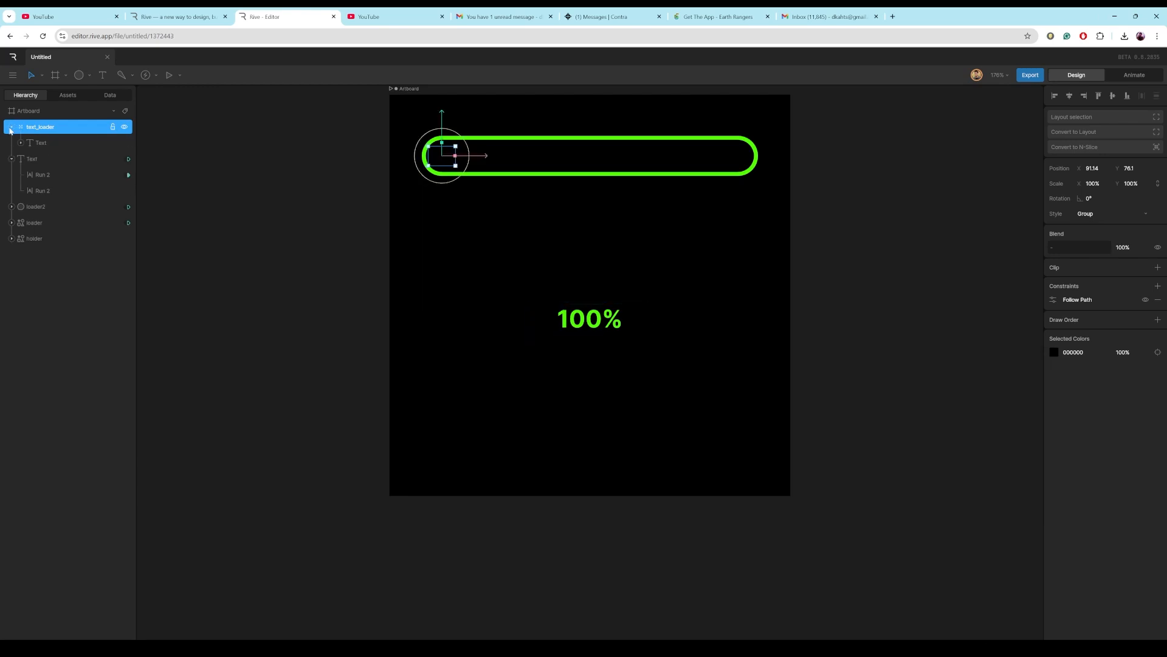
click(10, 128)
Data-bind the Follow Path constraint's Distance to num using the trimpath converter.
click(1053, 302)
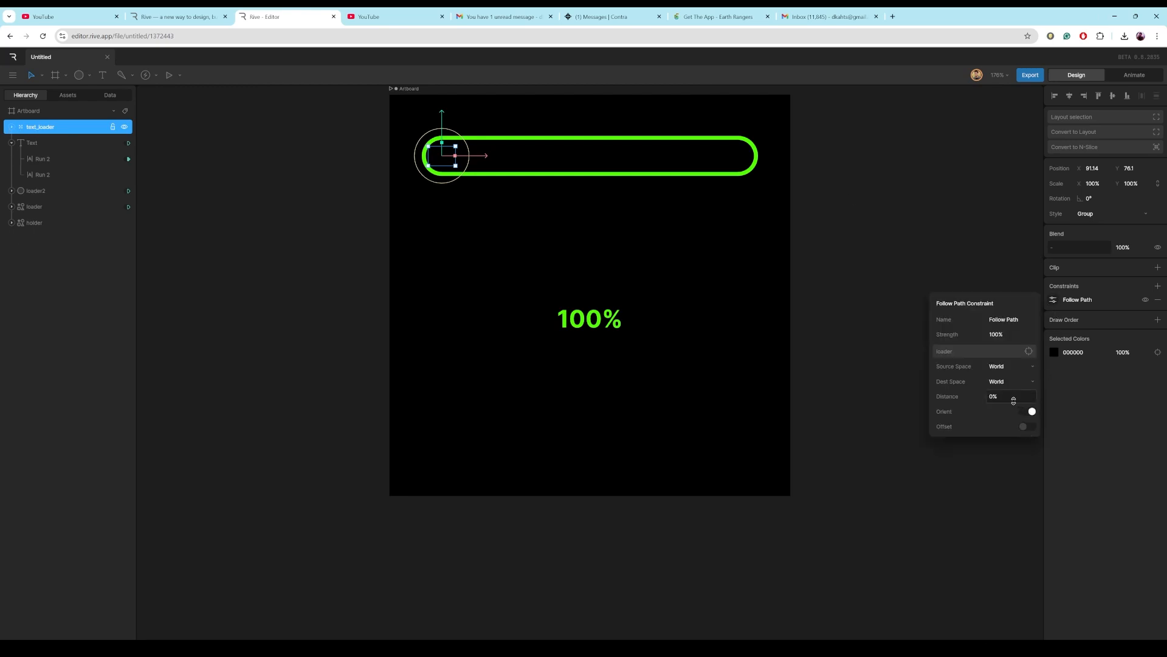
right_click(993, 395)
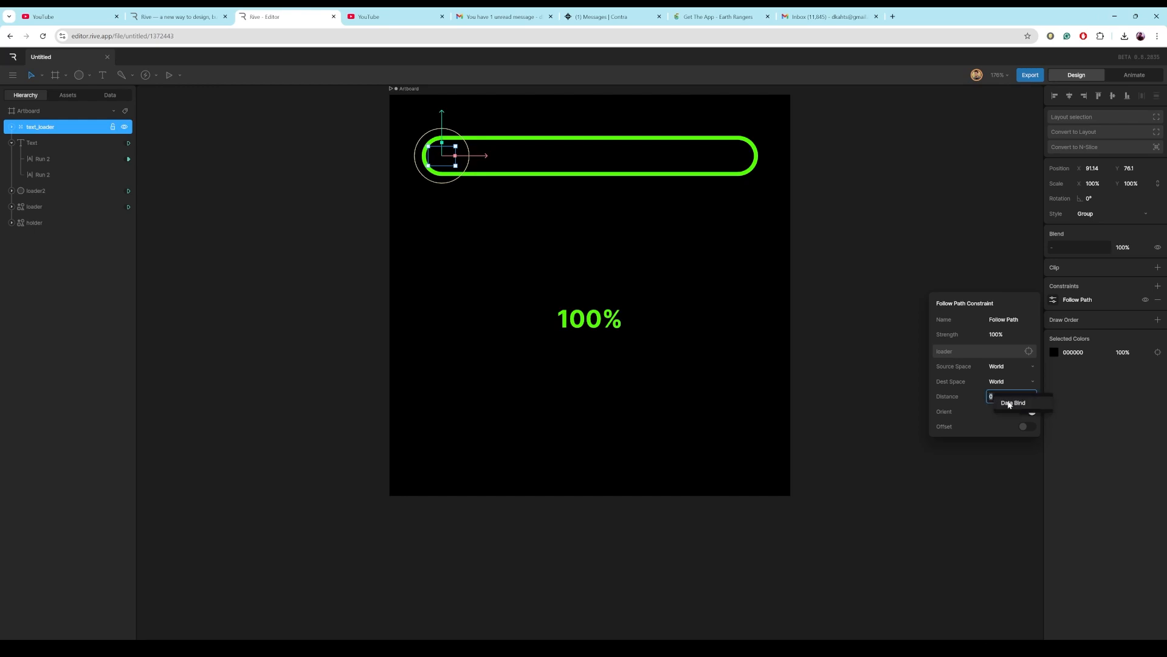
click(1010, 404)
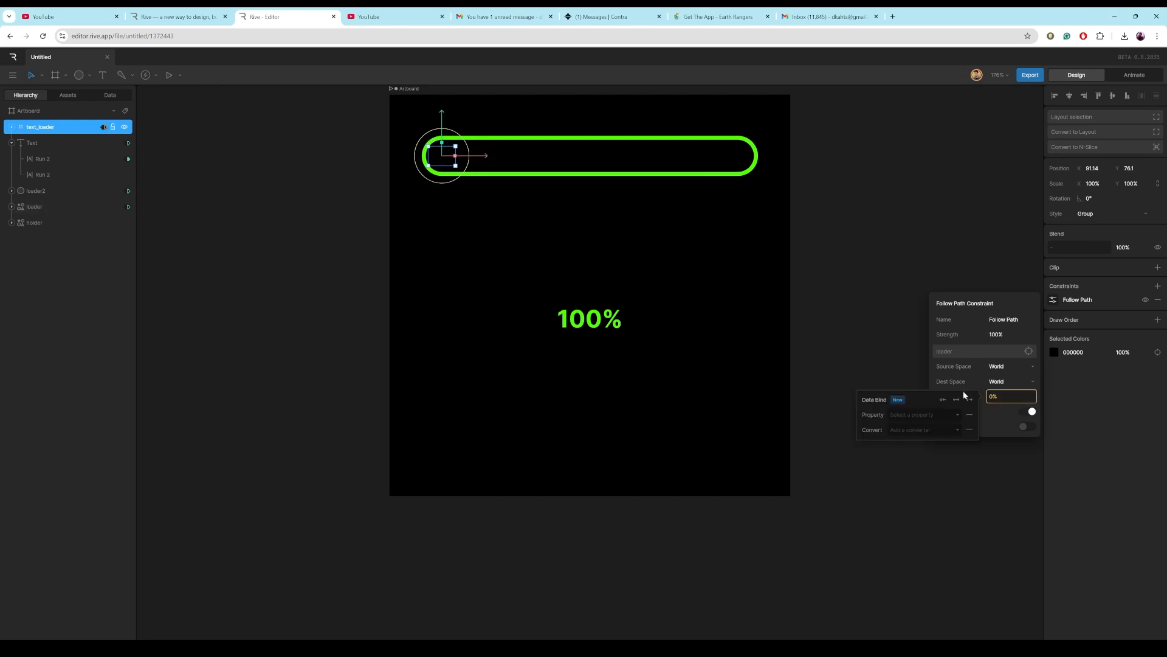
click(957, 415)
click(929, 443)
click(952, 429)
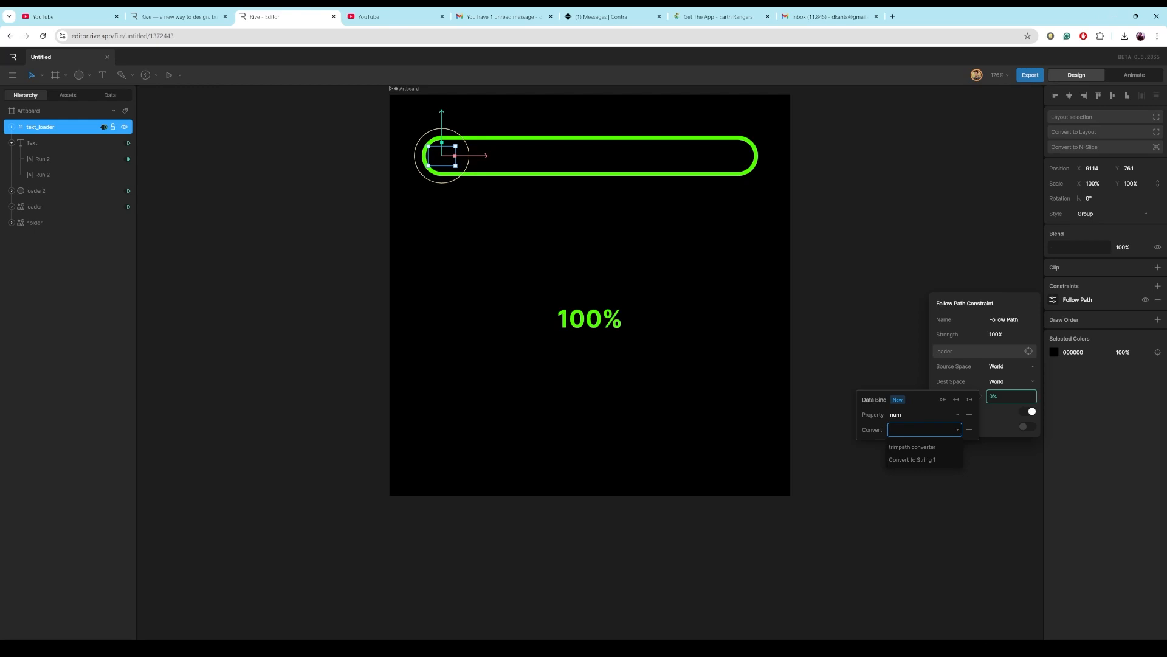
click(930, 448)
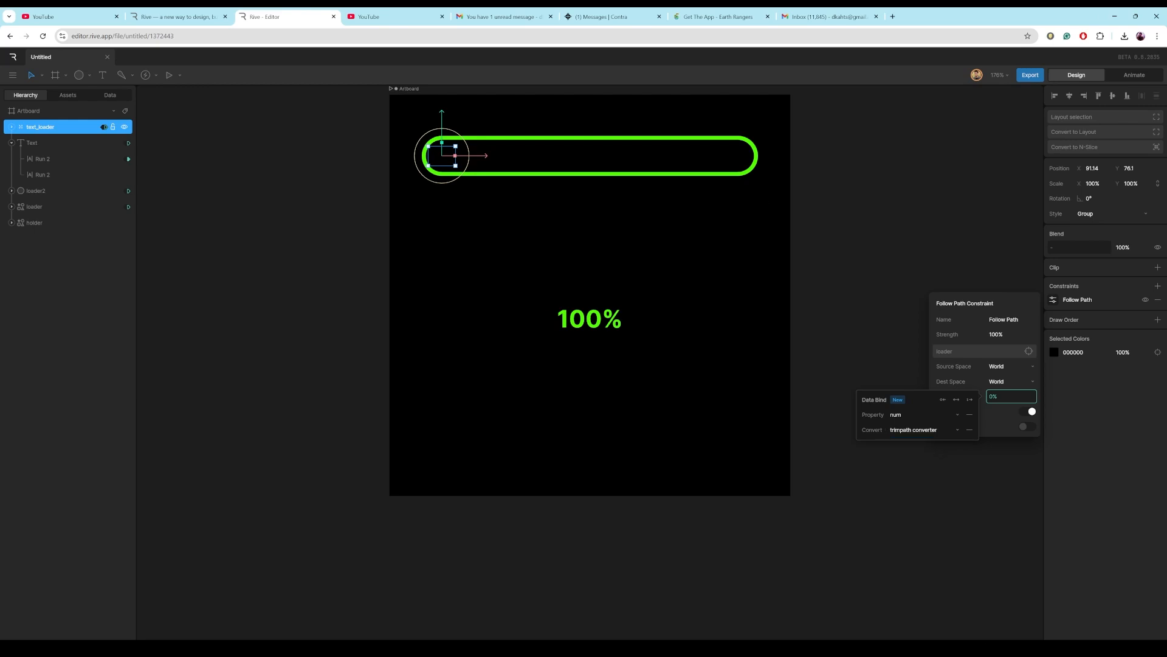
Play the state machine and enter test values for num to check the label following the bar fill.
click(1132, 76)
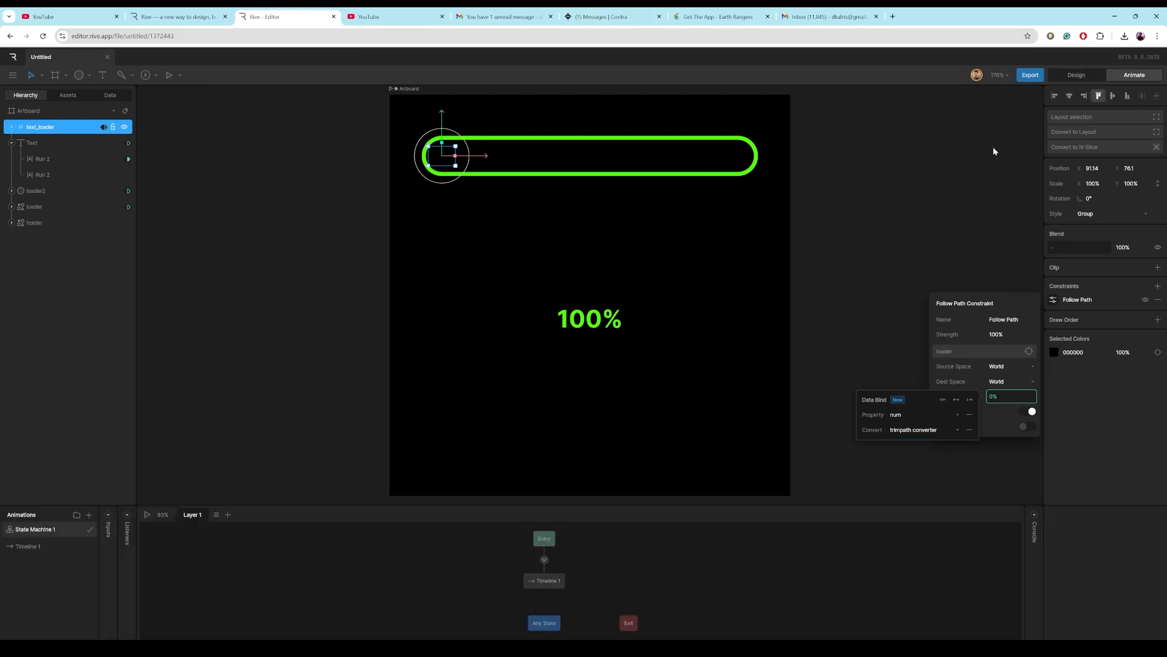
click(148, 516)
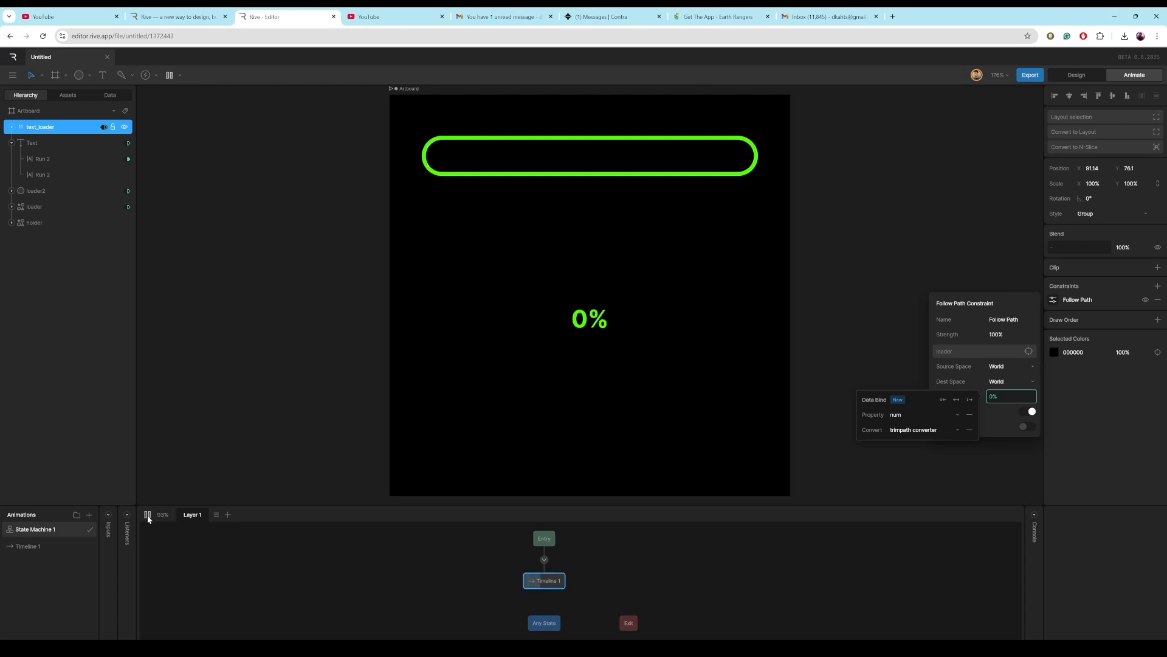
click(110, 95)
click(46, 143)
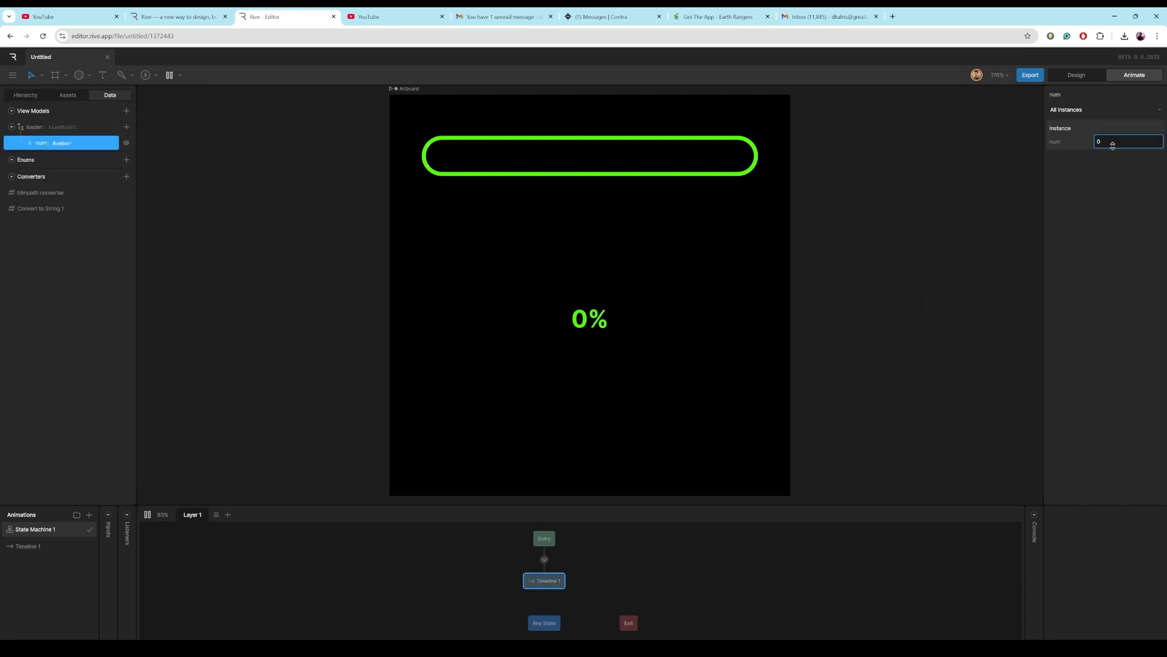
text(55)
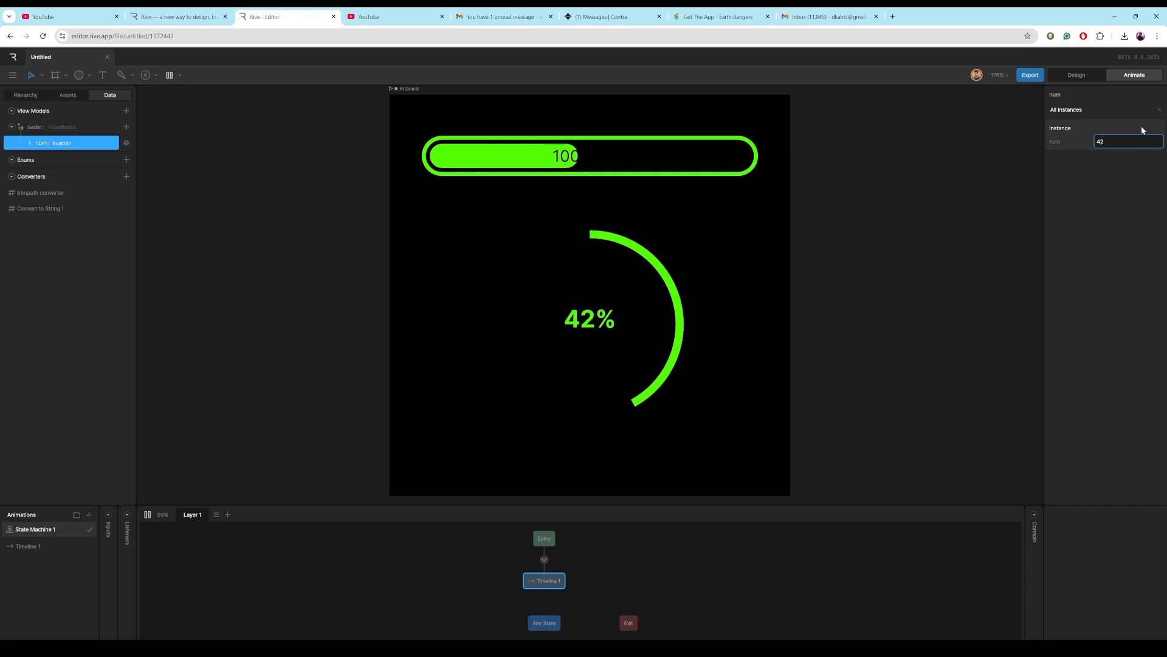
key(BackSpace)
key(BackSpace)
text(101)
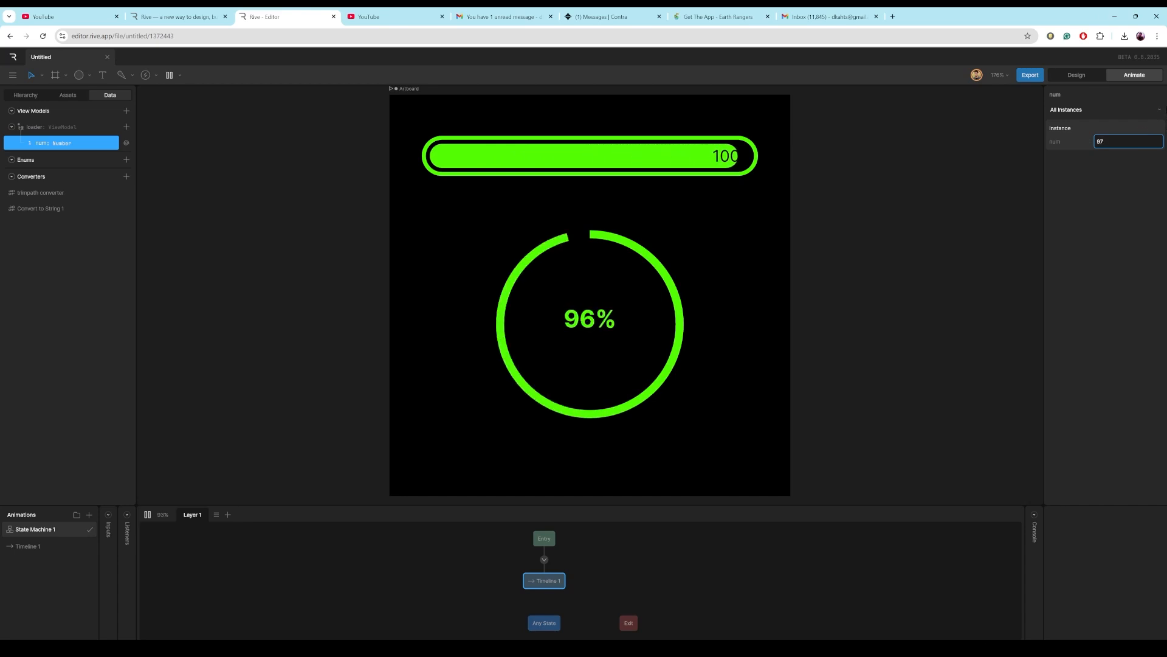
Step the num value up and down to watch the label near the bar's end.
drag(1166, 110, 1166, 110)
key(Up)
key(Up)
key(Up)
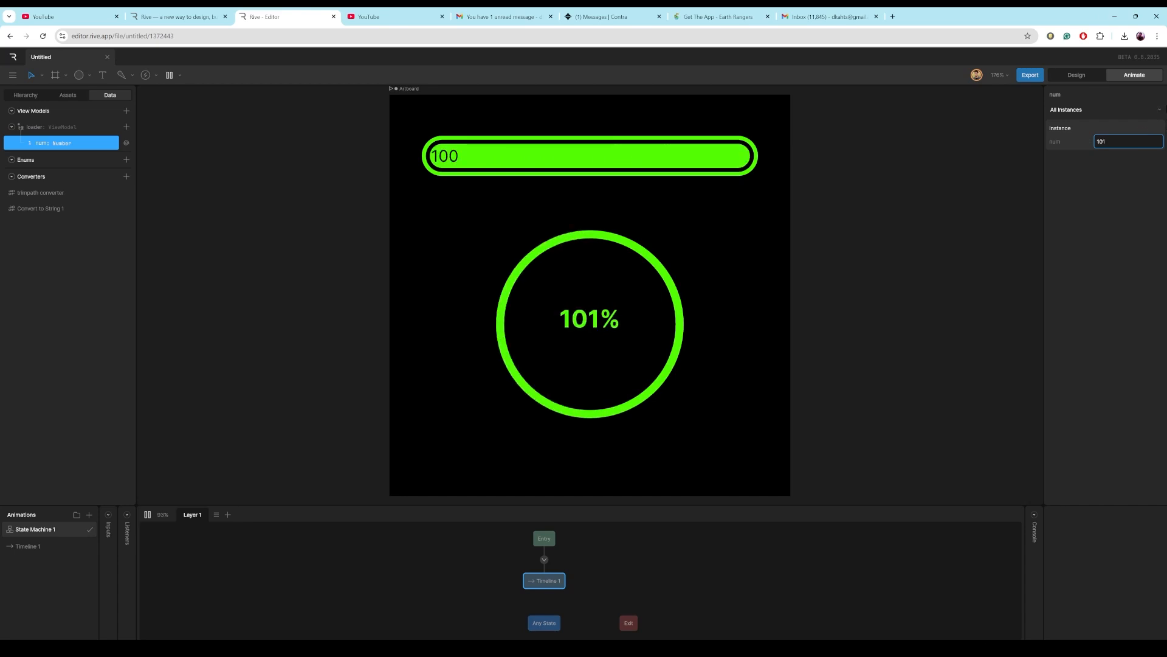
key(Down)
key(Down)
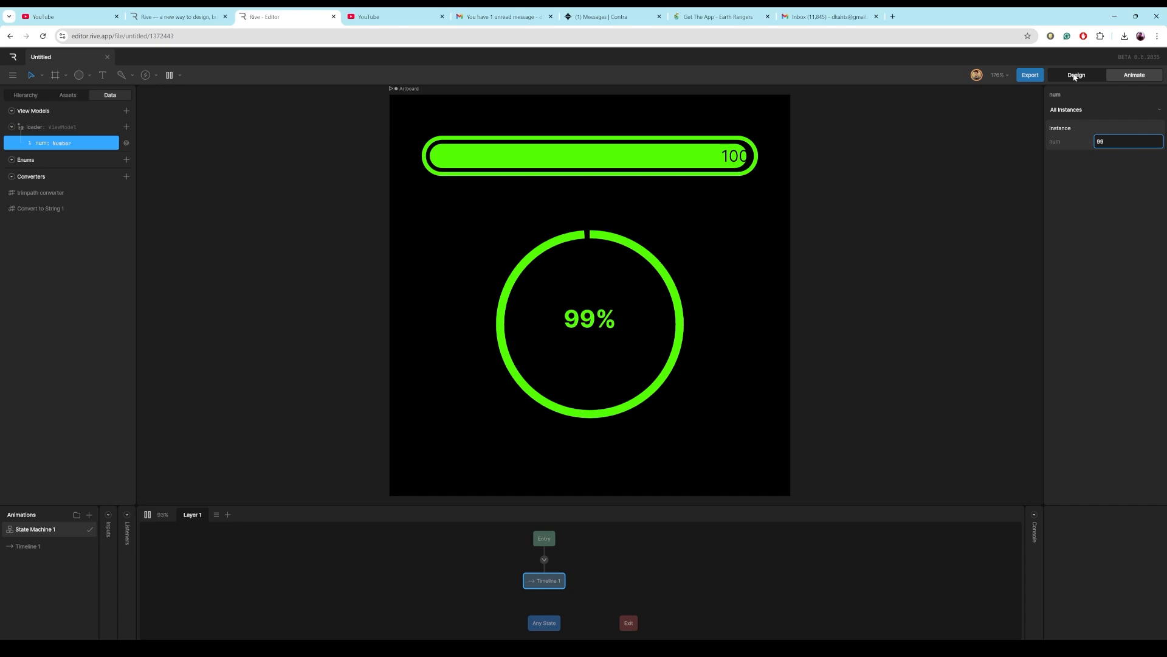
Move the Text inside text_loader to about -23, -12 so it sits behind the fill's leading edge.
click(1076, 76)
click(33, 95)
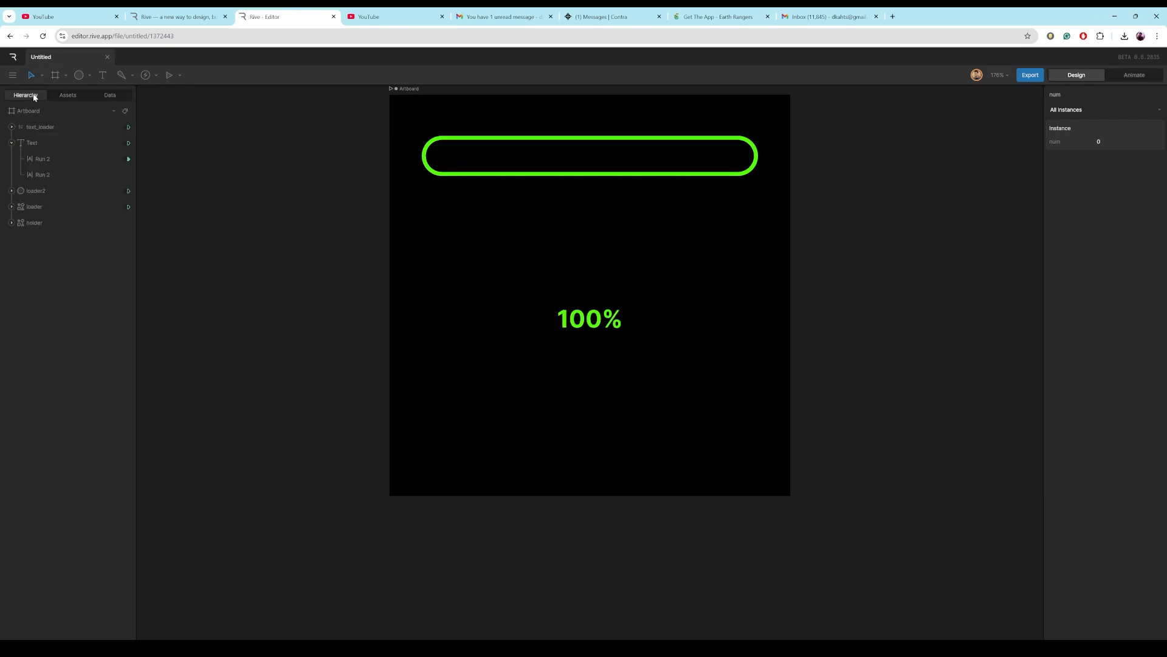
click(40, 127)
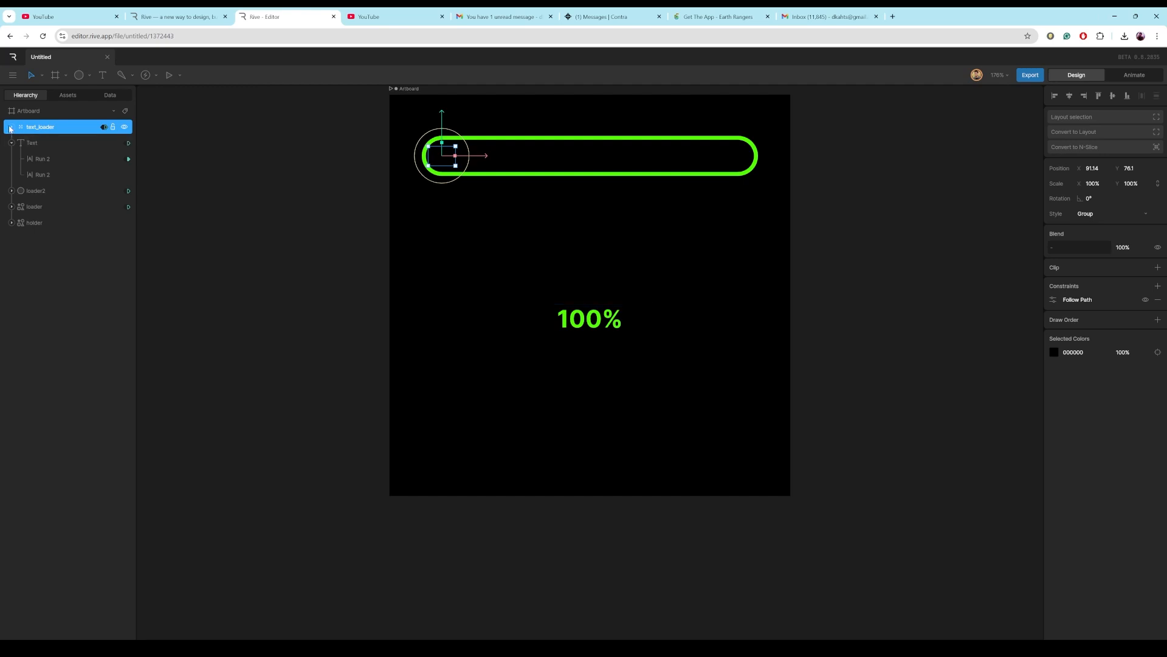
click(11, 127)
click(34, 143)
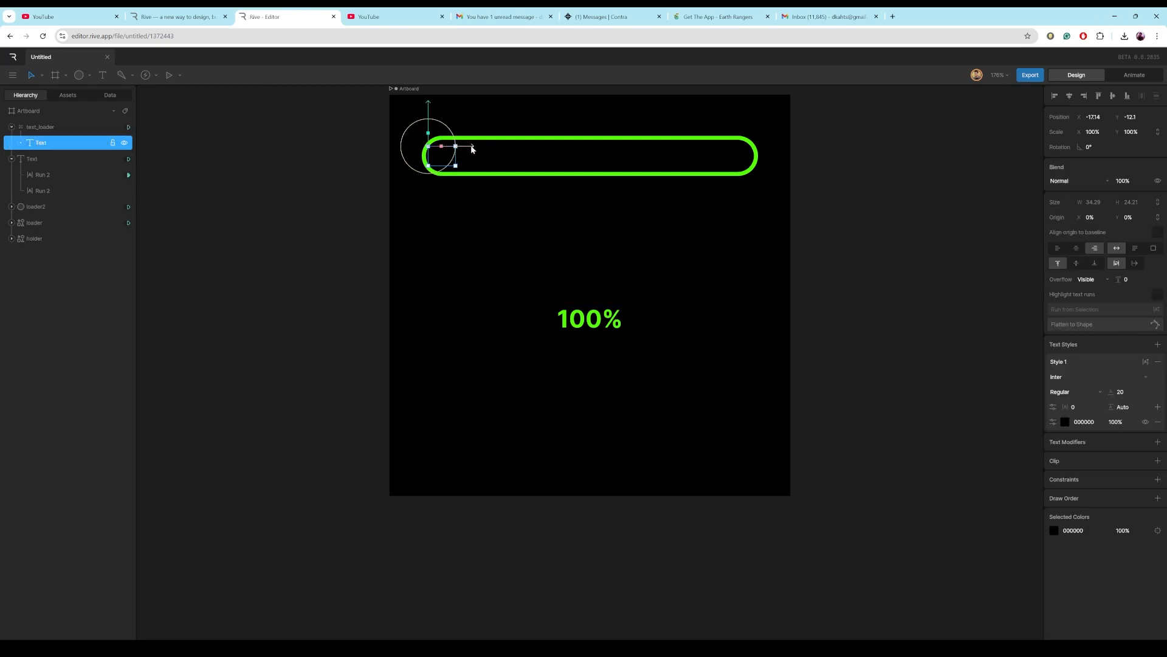
drag(472, 147, 465, 145)
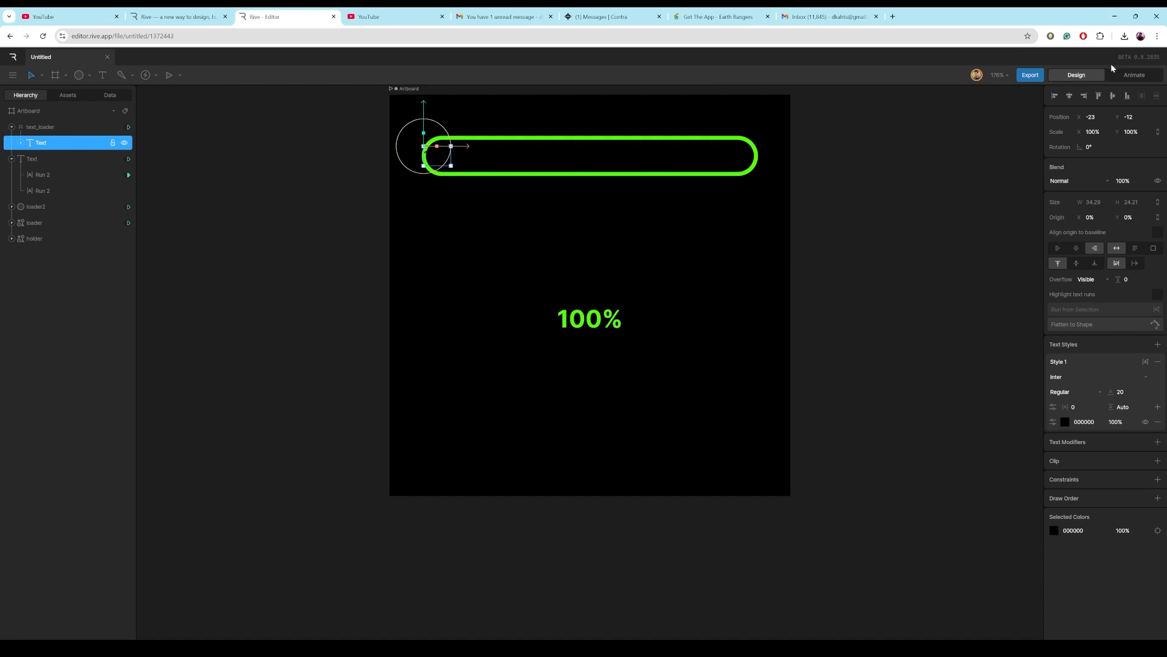
Play the state machine again and set num to 100 to test the label position.
click(1128, 77)
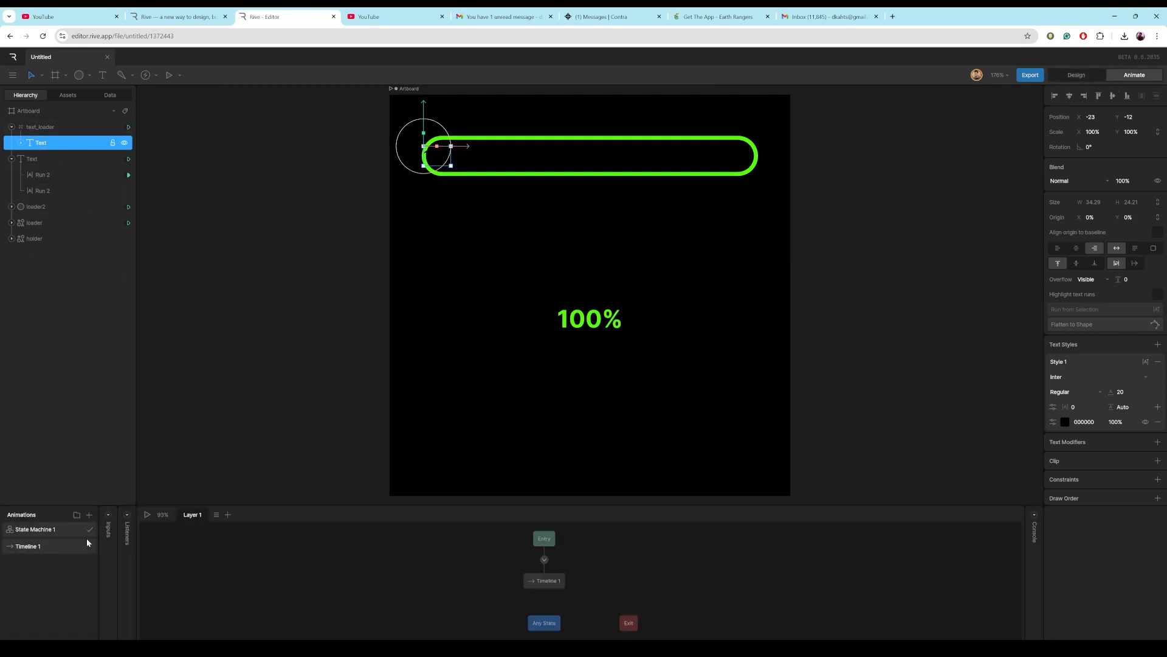
click(147, 515)
click(110, 96)
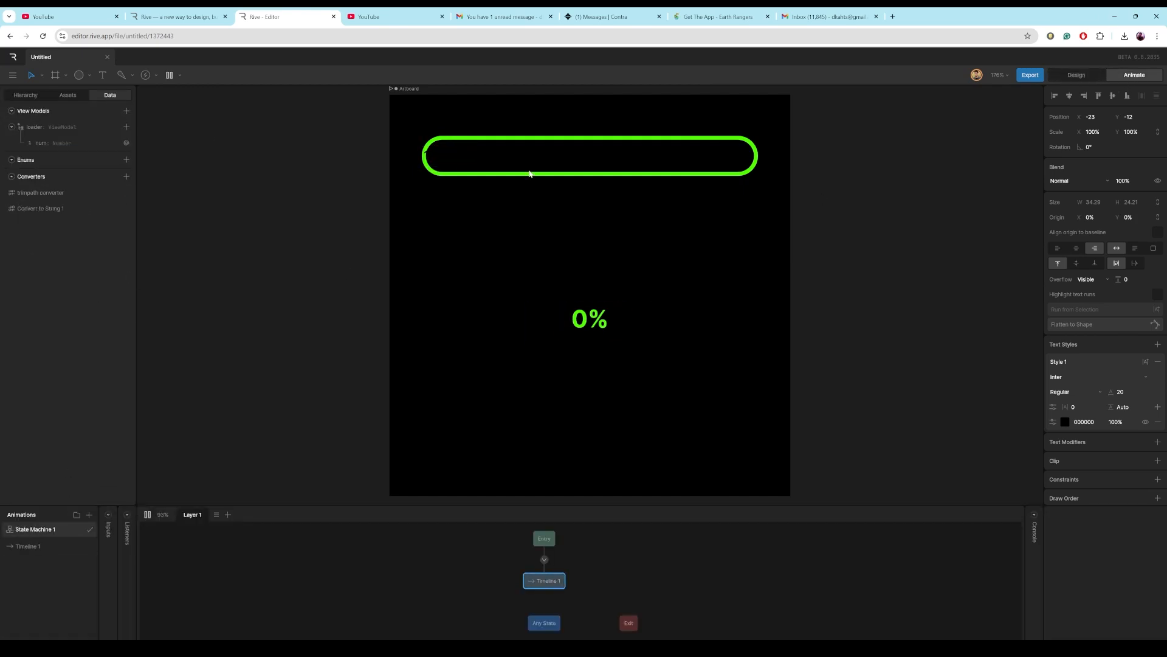
click(61, 146)
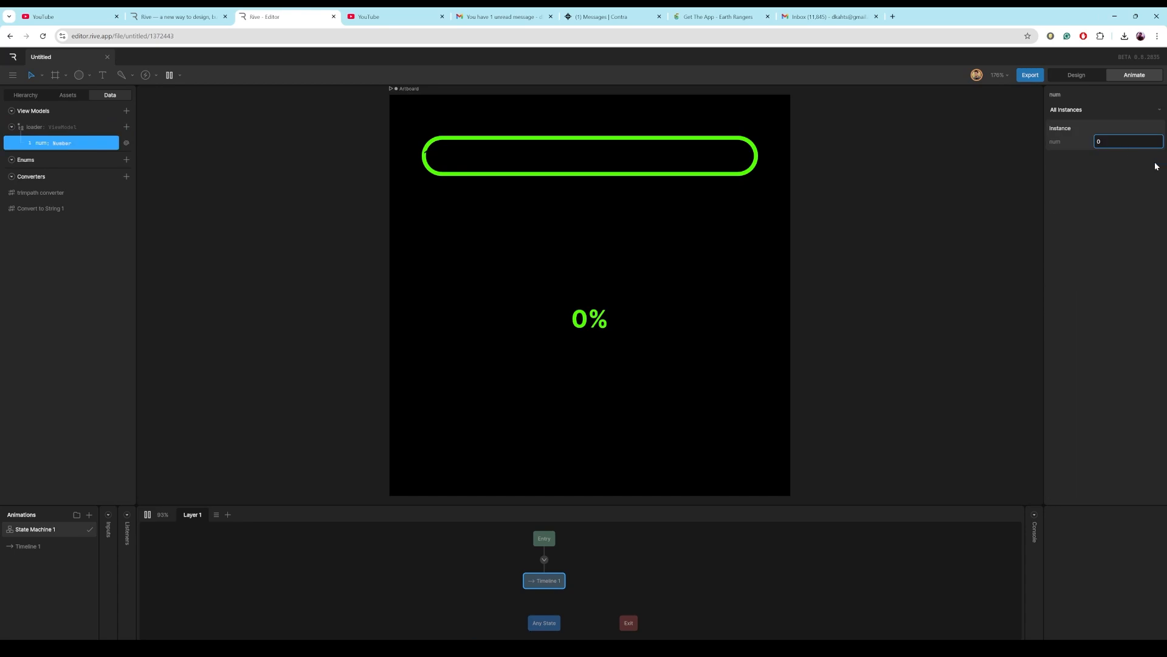
click(1127, 141)
text(46)
key(BackSpace)
key(BackSpace)
text(100)
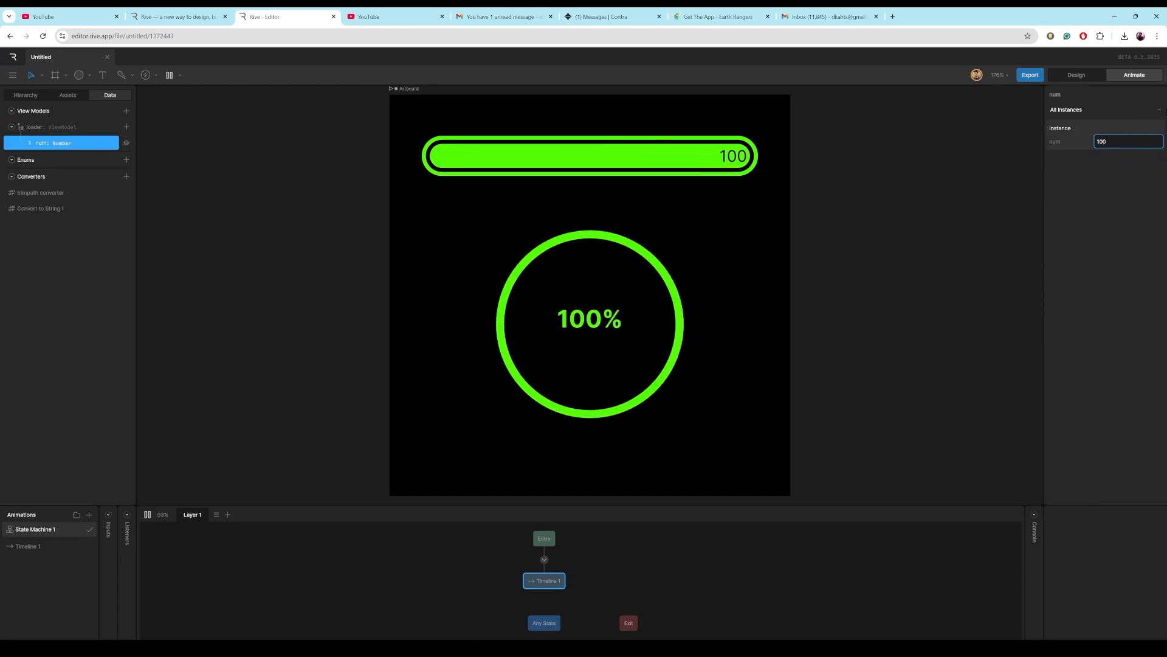
Set num to 37 to test the loaders, then stop playback and return to design mode.
key(BackSpace)
key(BackSpace)
key(BackSpace)
text(37)
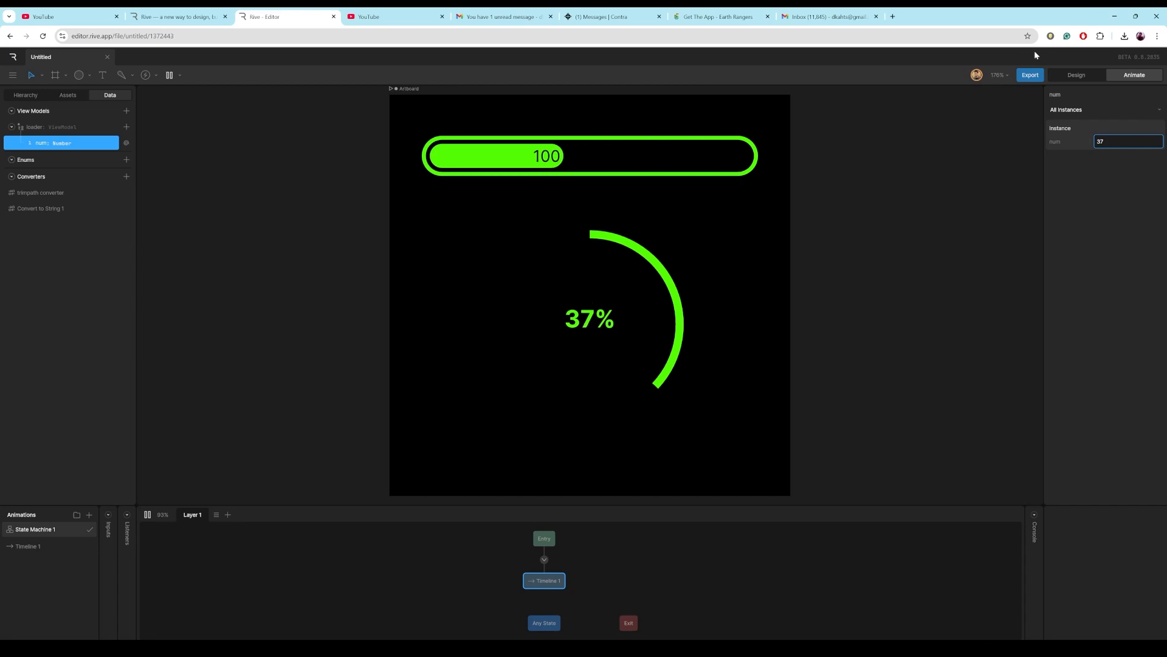
click(1077, 76)
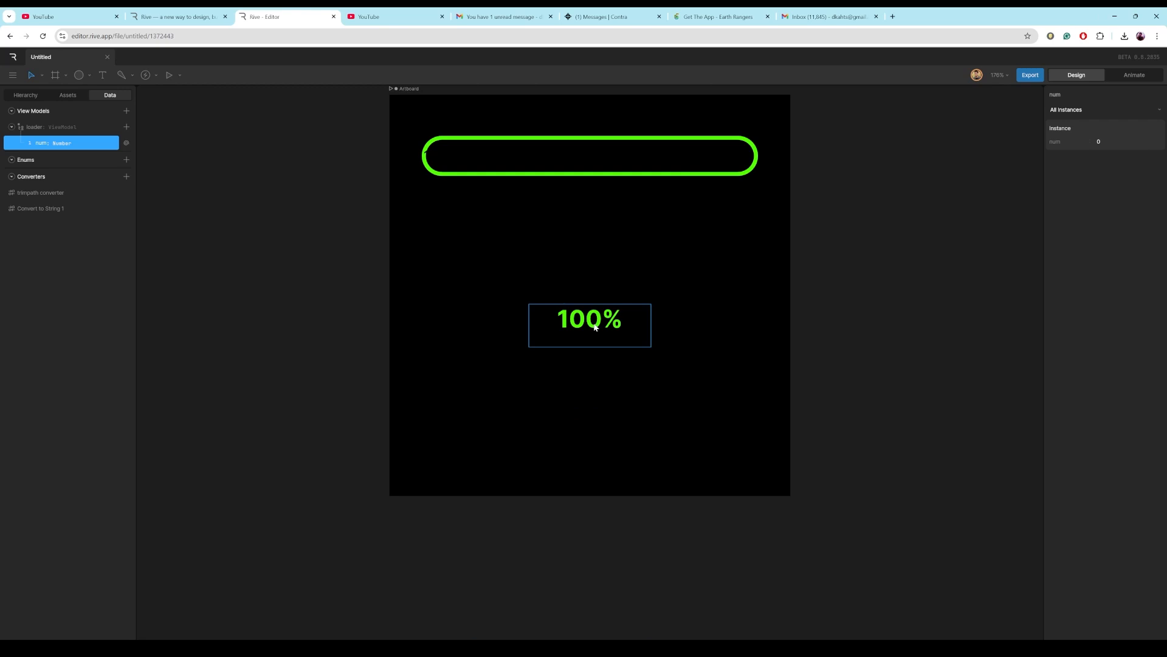
Bind the text run inside text_loader's Text to the num property through the Convert to String 1 converter.
click(24, 95)
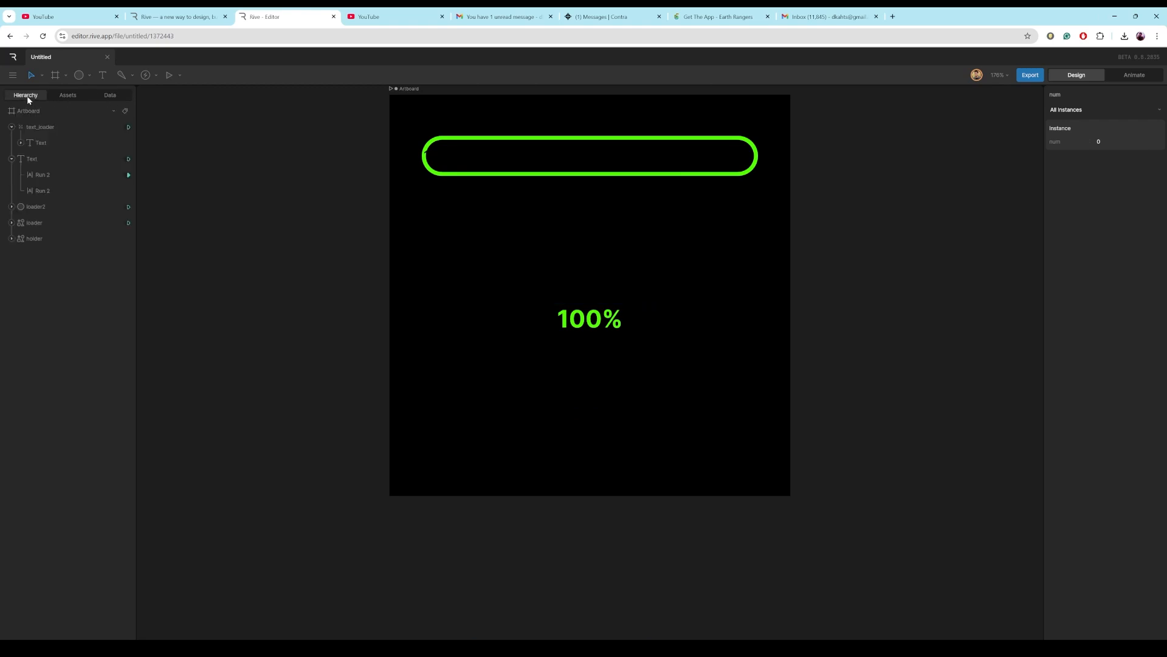
click(39, 146)
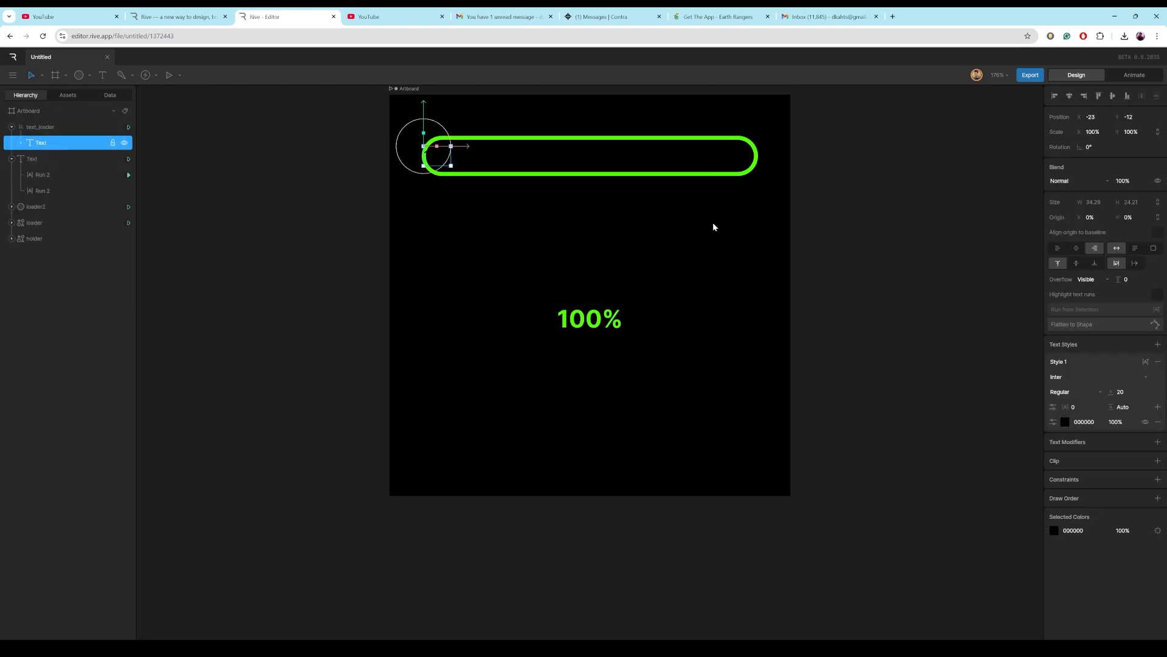
click(21, 143)
click(44, 159)
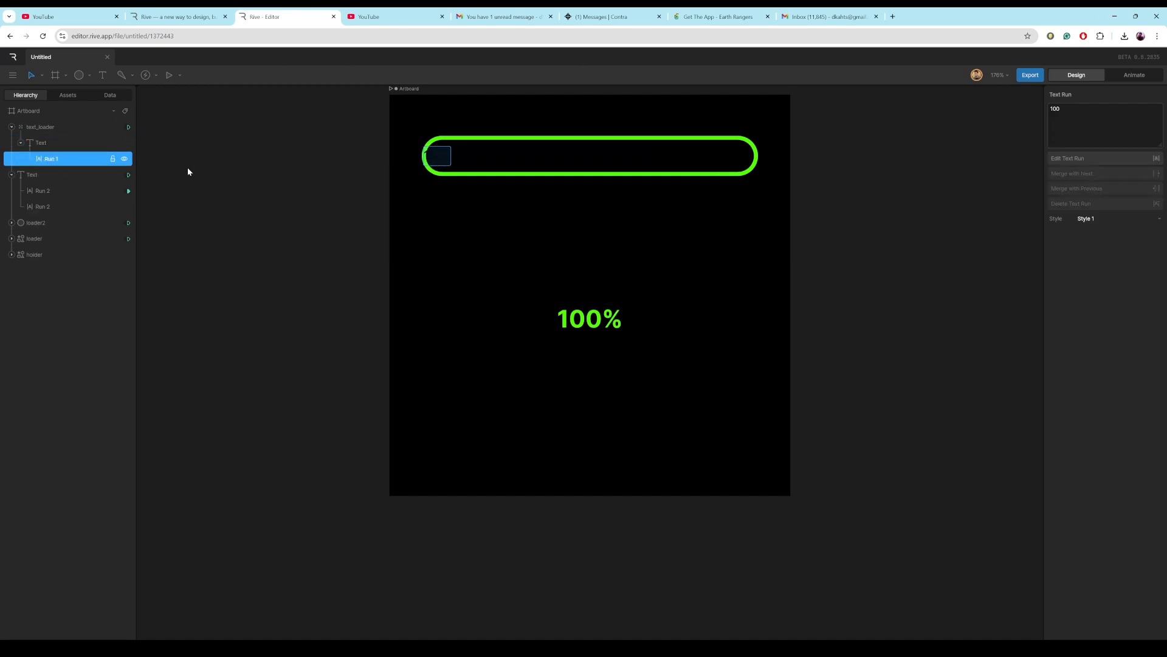
right_click(1064, 107)
click(1075, 111)
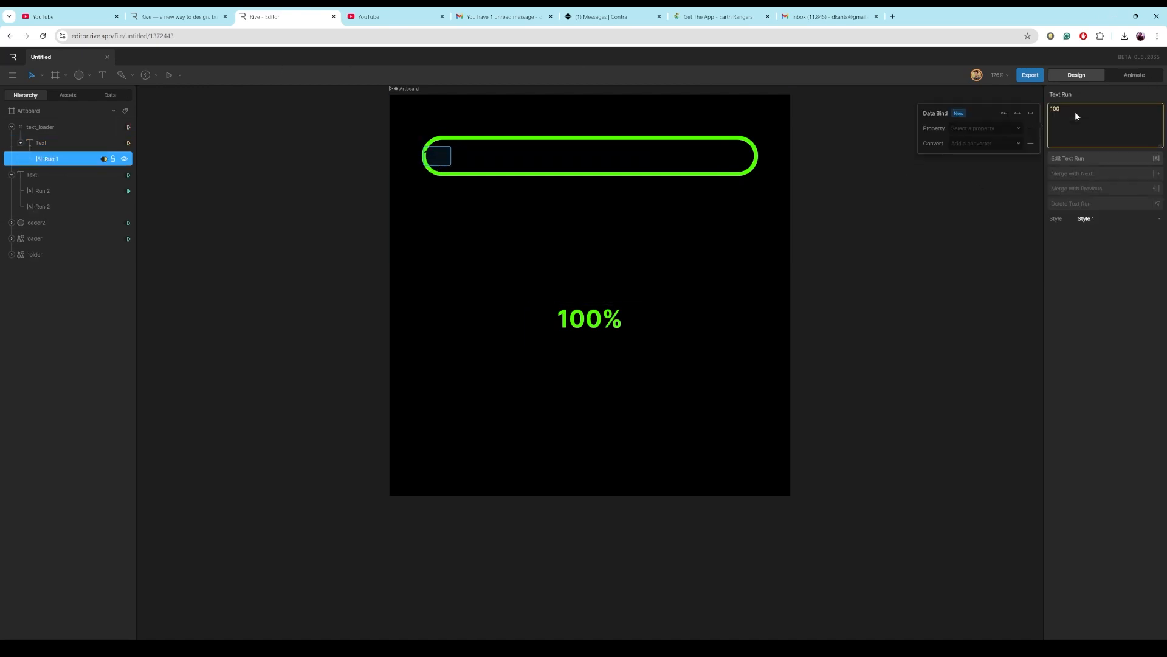
click(1018, 128)
click(997, 152)
click(998, 142)
click(997, 173)
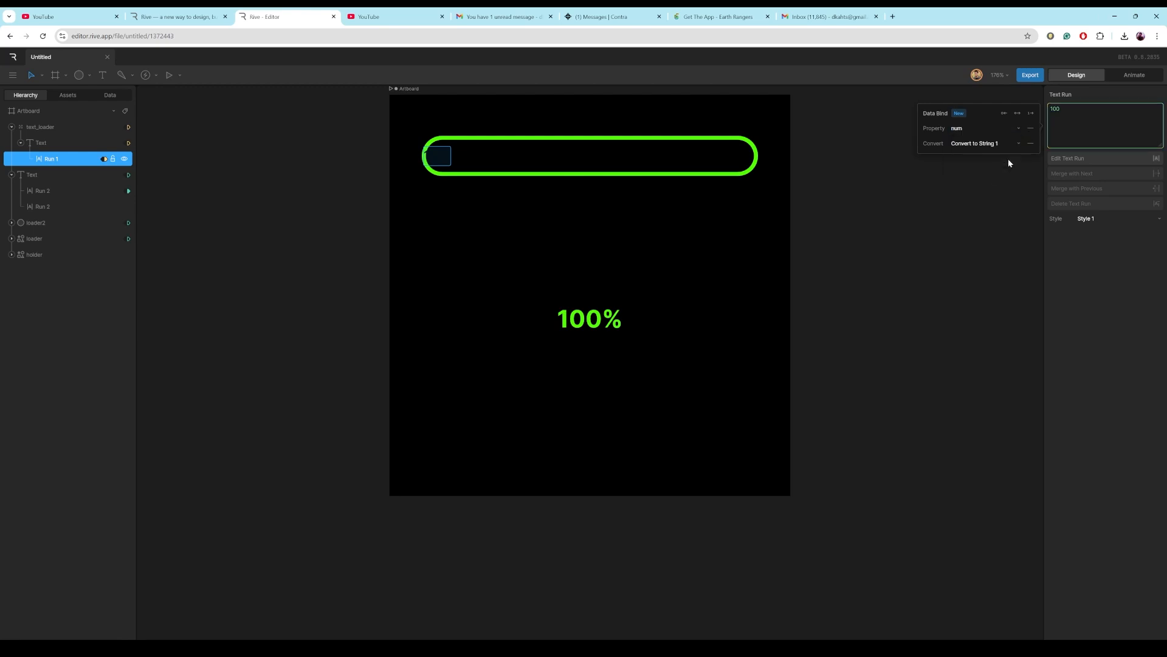
Play the state machine and scrub num up to 100 to test the bound label, then return to design mode.
click(1133, 75)
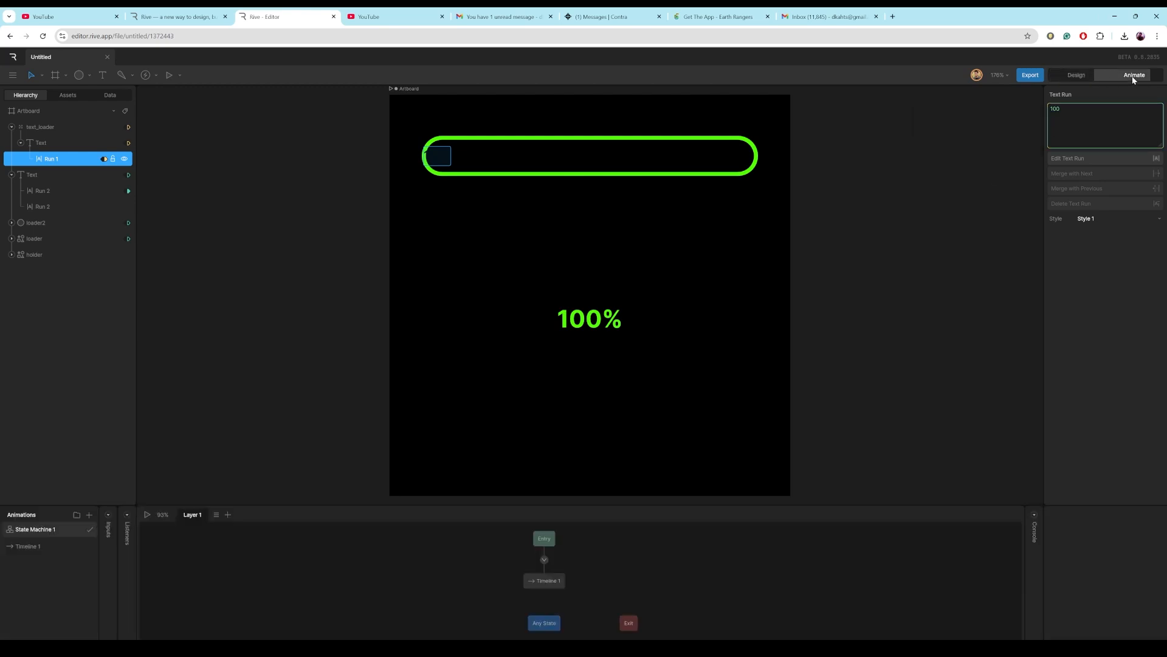
click(147, 515)
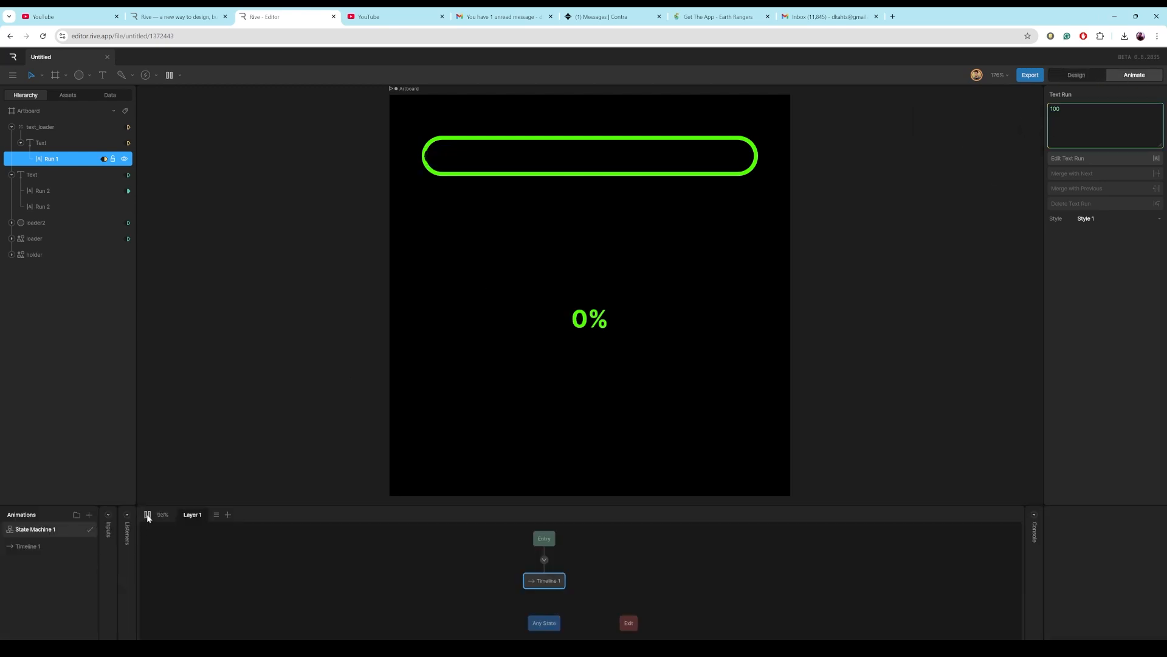
click(105, 94)
click(52, 144)
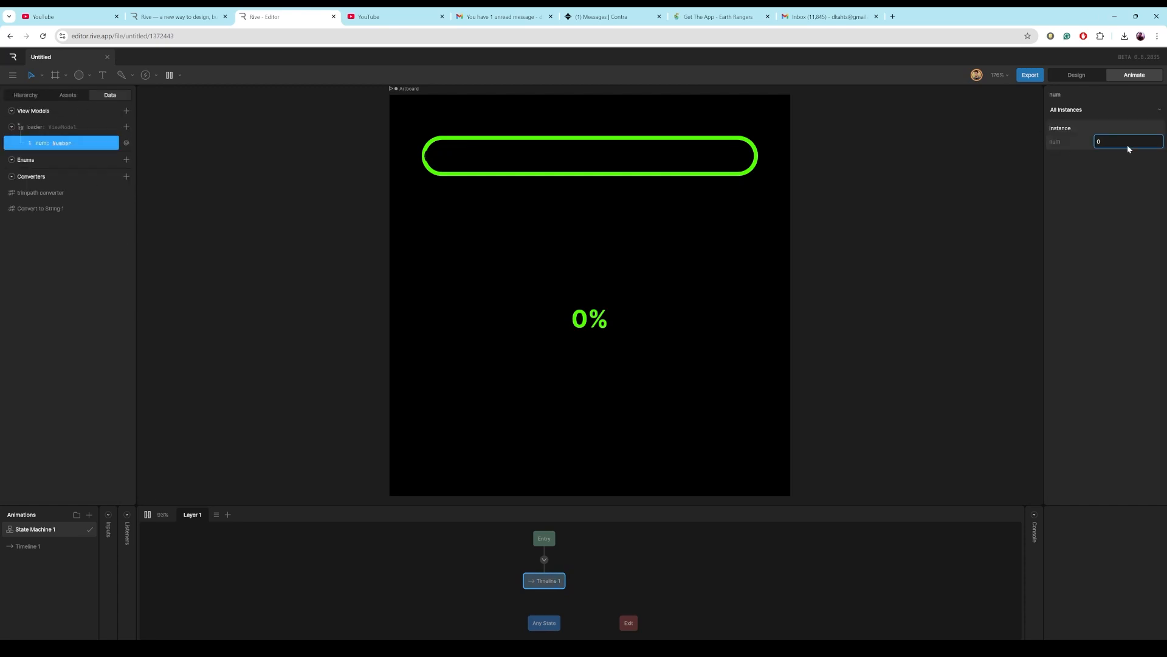
drag(1104, 143, 1142, 110)
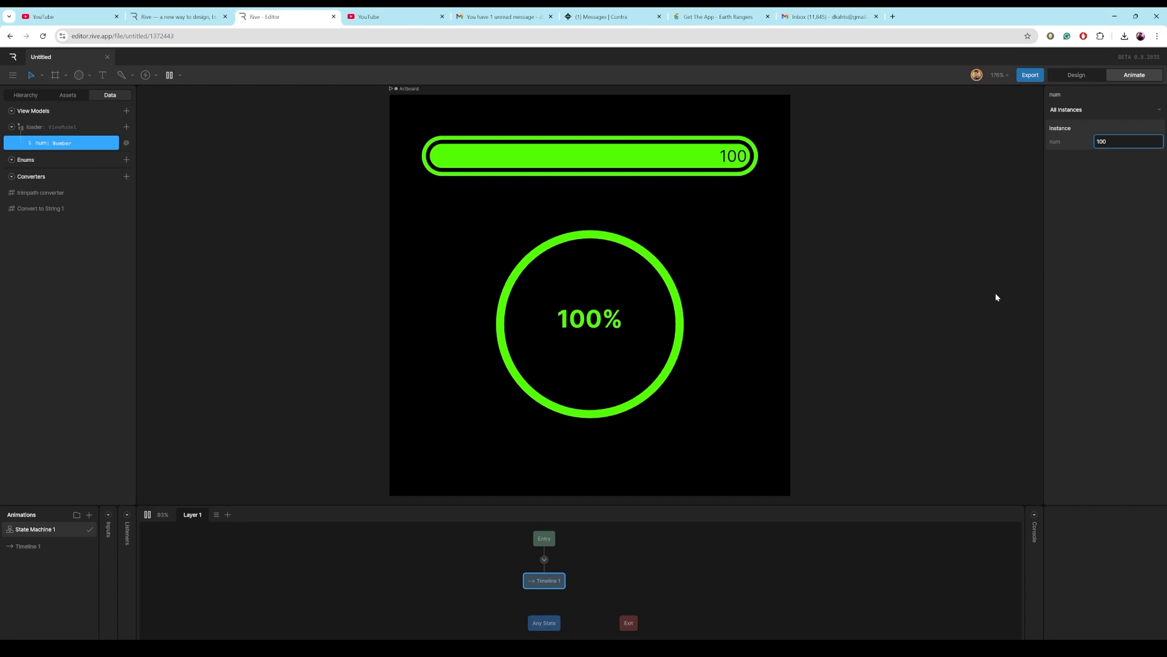
click(1075, 76)
Draw a rectangle about 127 by 368 beside the artboard.
scroll(476, 294, down, 4)
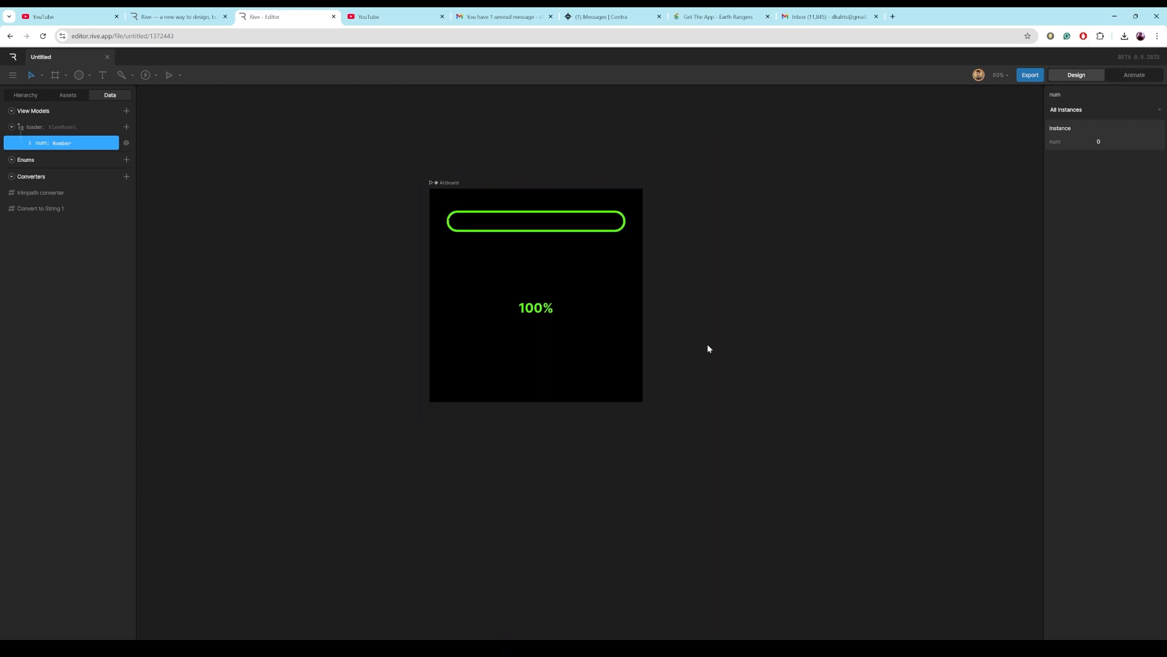
drag(696, 346, 615, 381)
click(630, 377)
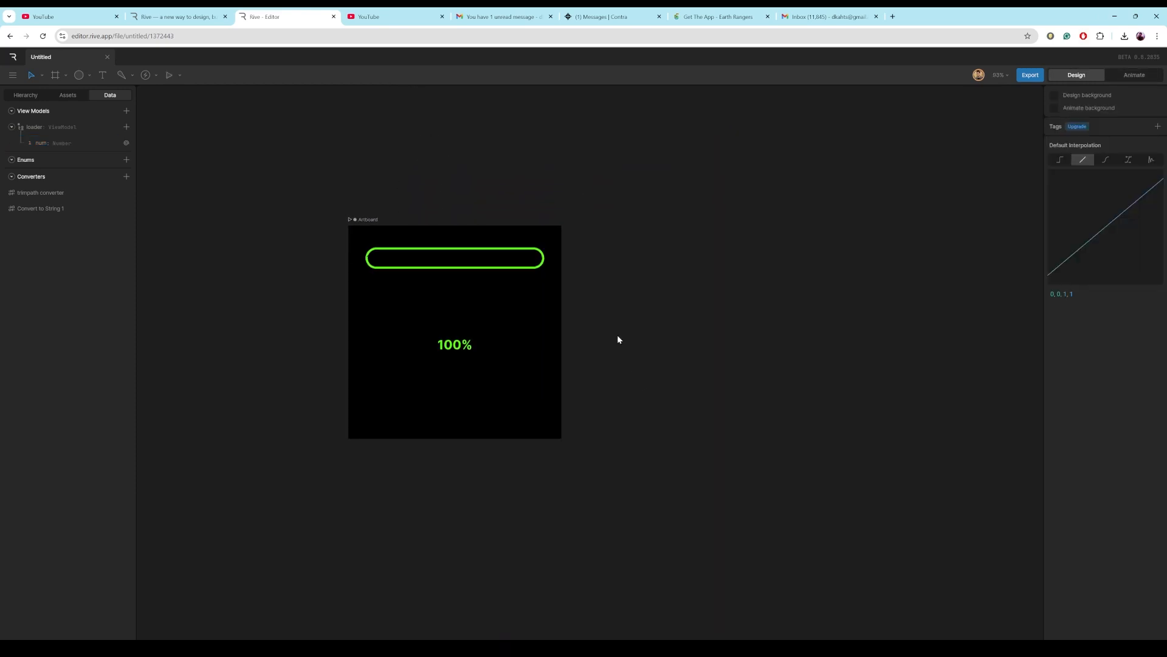
click(90, 76)
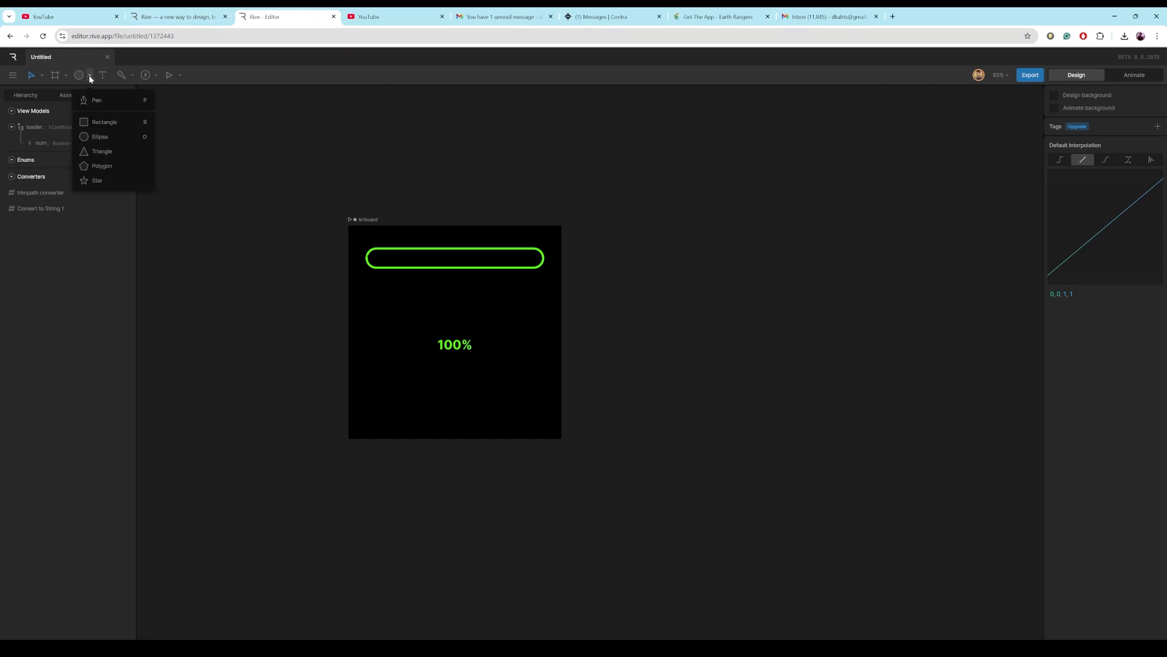
click(99, 122)
drag(588, 244, 643, 400)
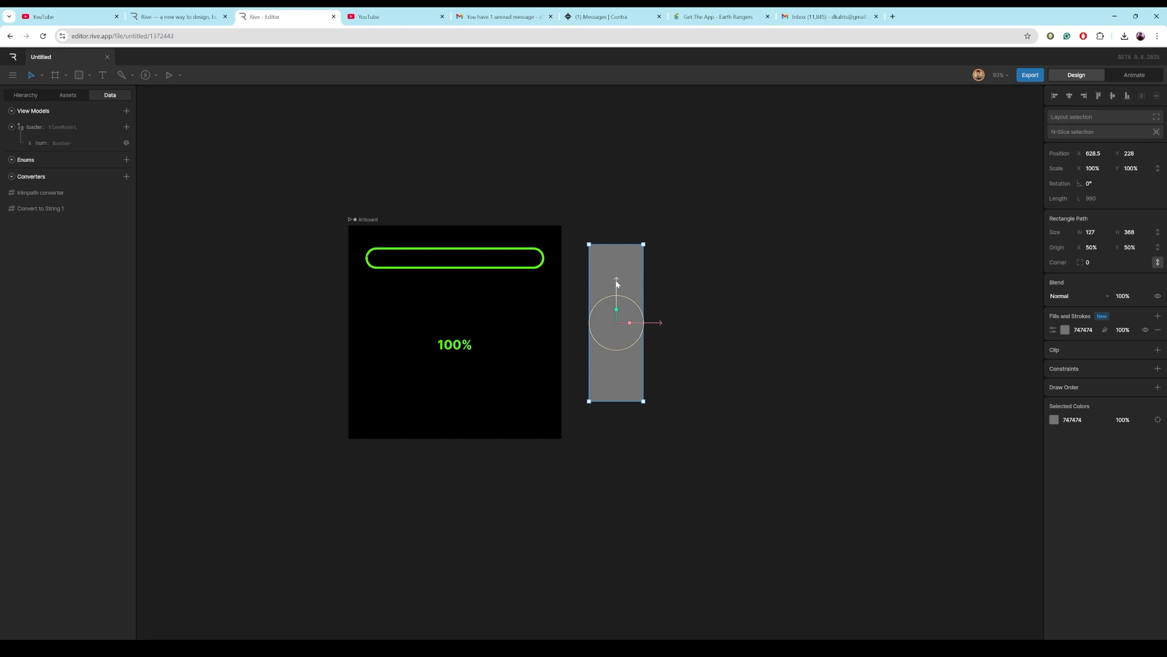
Move the rectangle's origin to its bottom edge without moving the shape.
key(y)
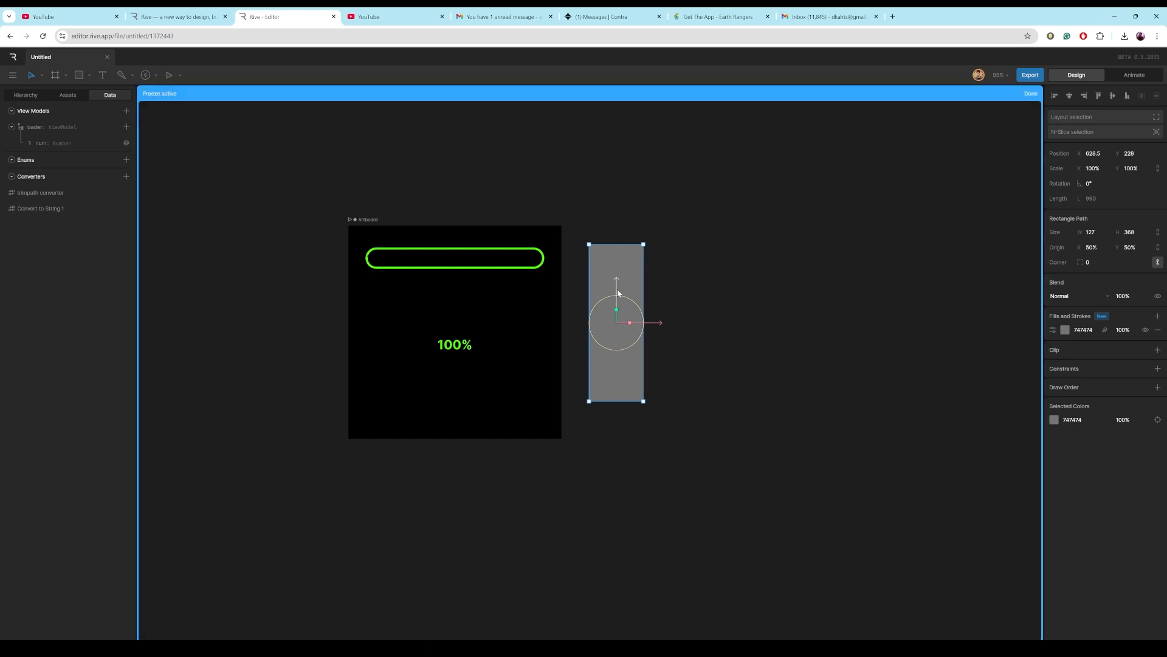
drag(618, 291, 615, 363)
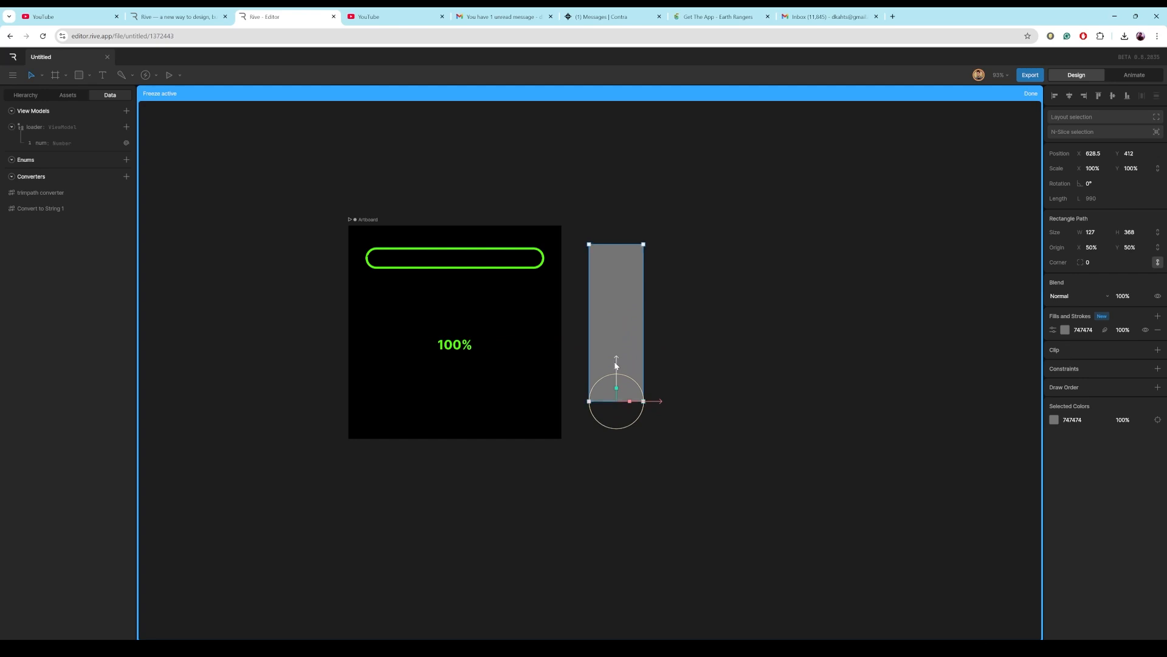
click(1030, 94)
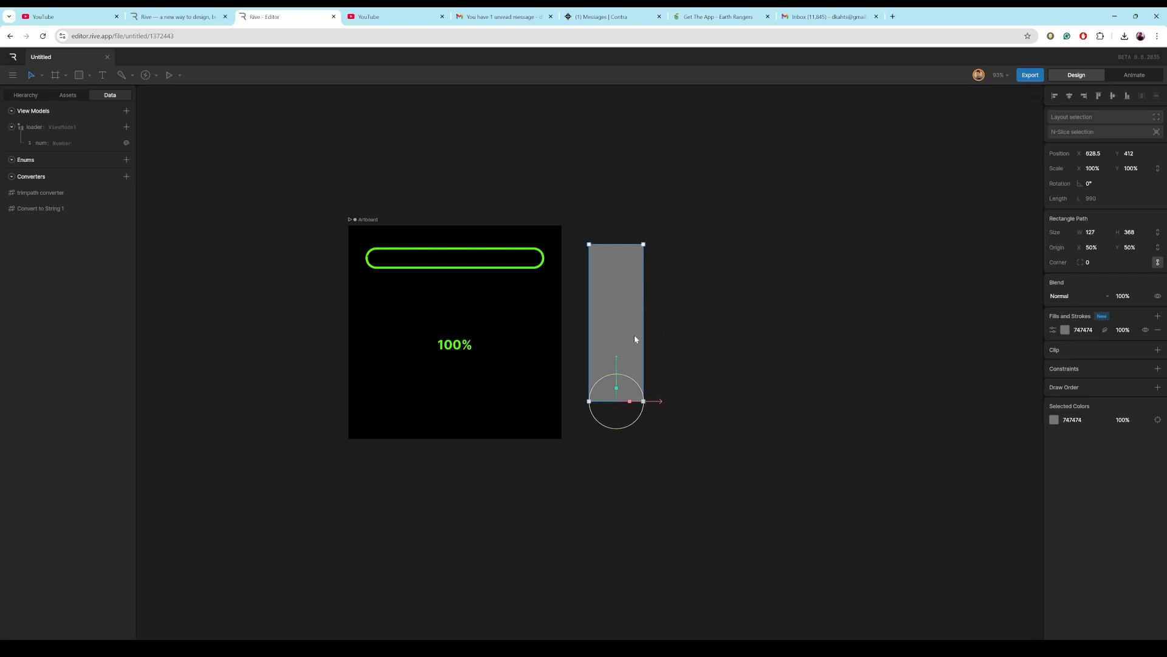
Data-bind the rectangle's Y scale to num using the Normalize converter.
right_click(1129, 166)
click(1126, 174)
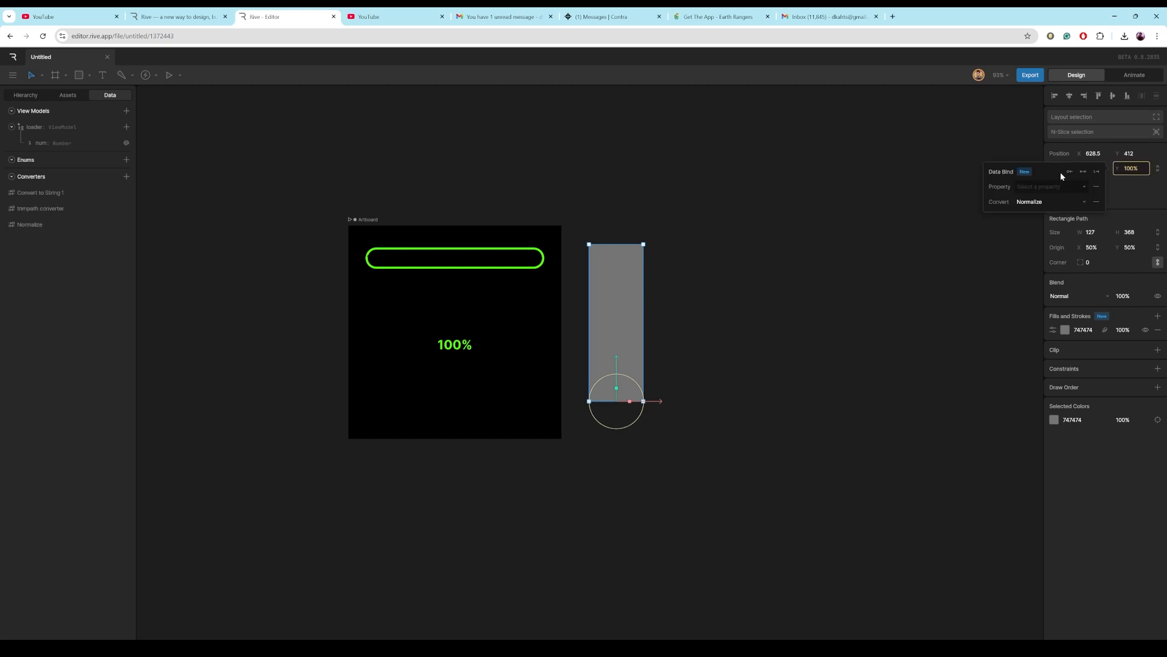
click(1071, 187)
click(1042, 211)
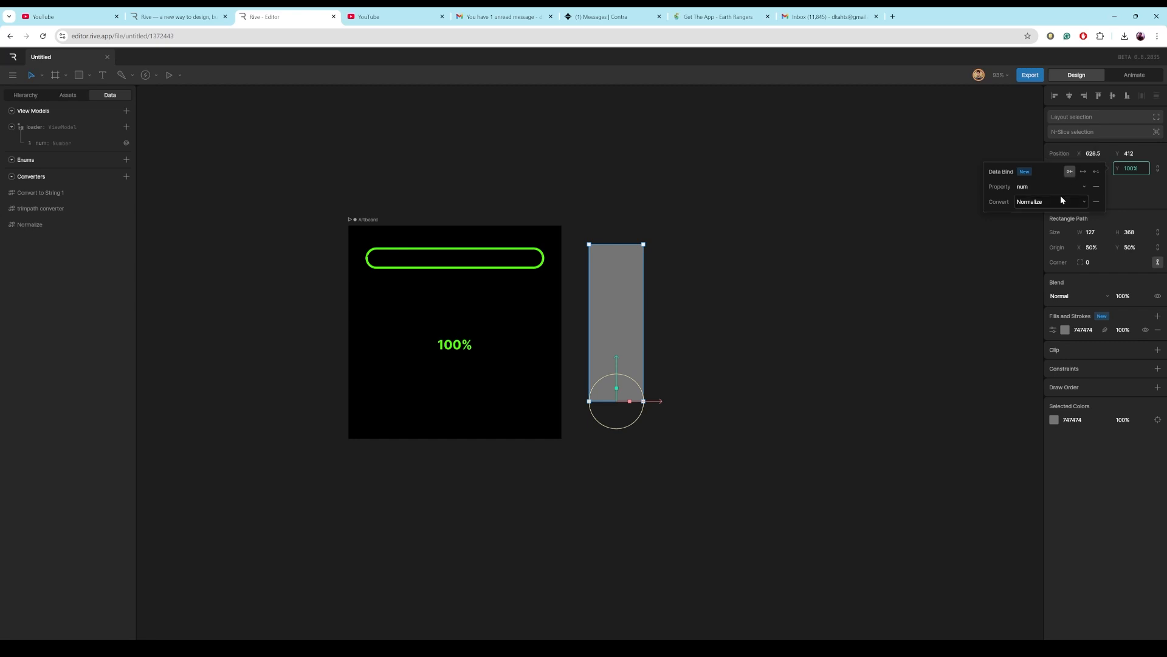
In Timeline 1, key the vertical bar rectangle's Y scale at 0% on the first frame.
click(690, 388)
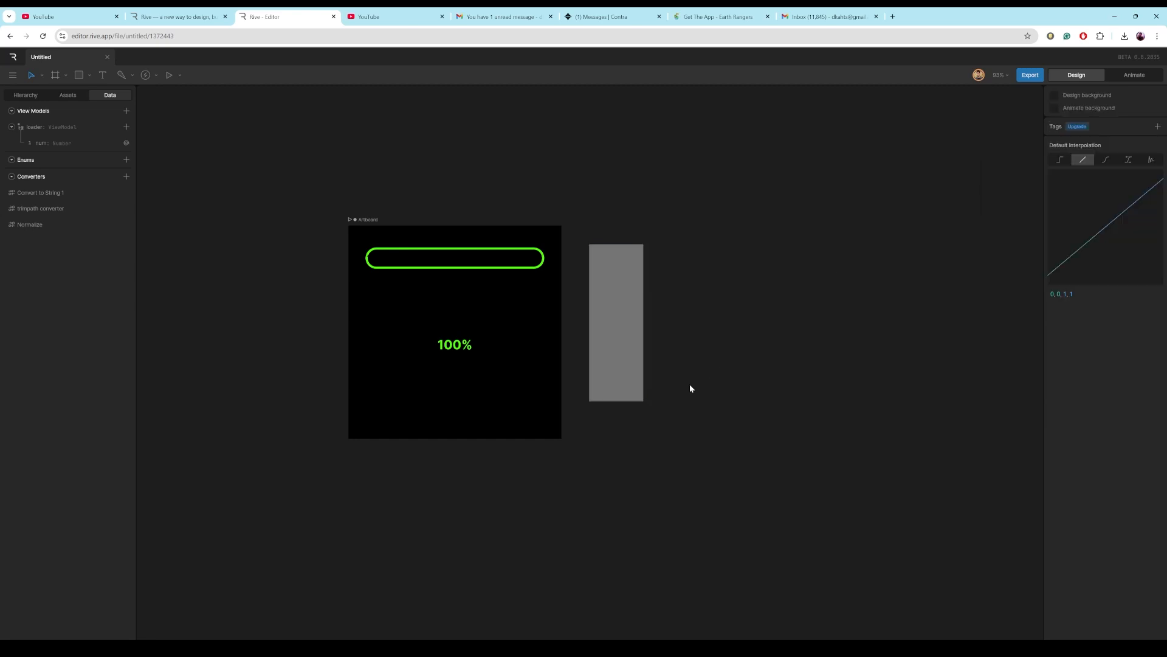
click(1132, 75)
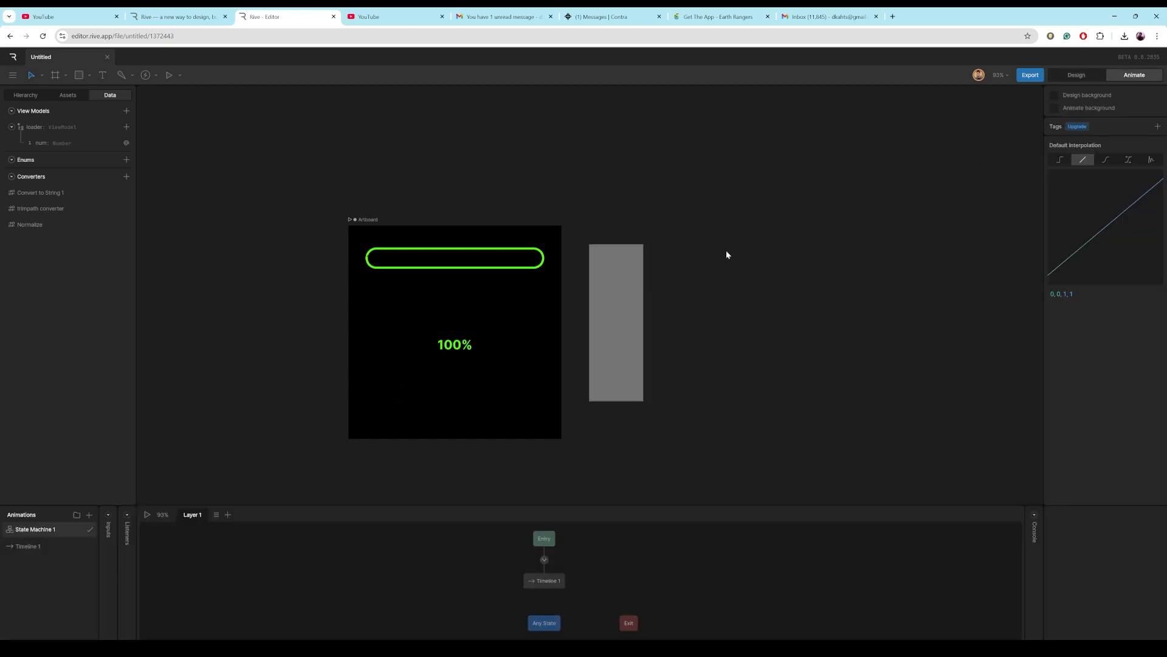
click(39, 547)
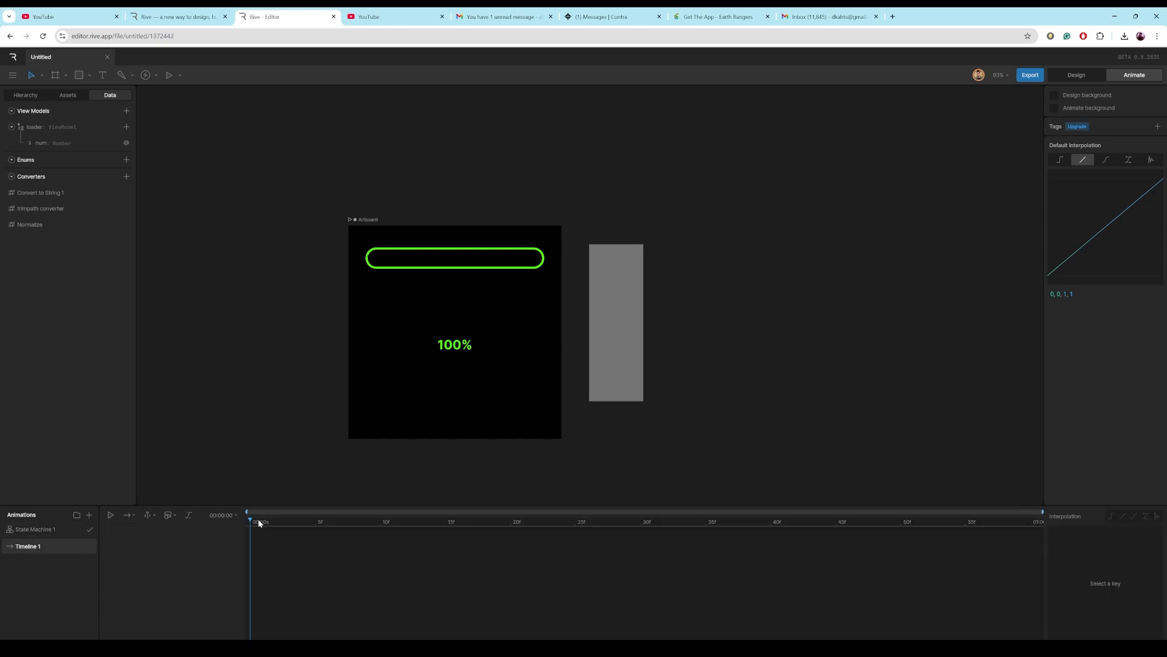
click(591, 347)
click(1131, 168)
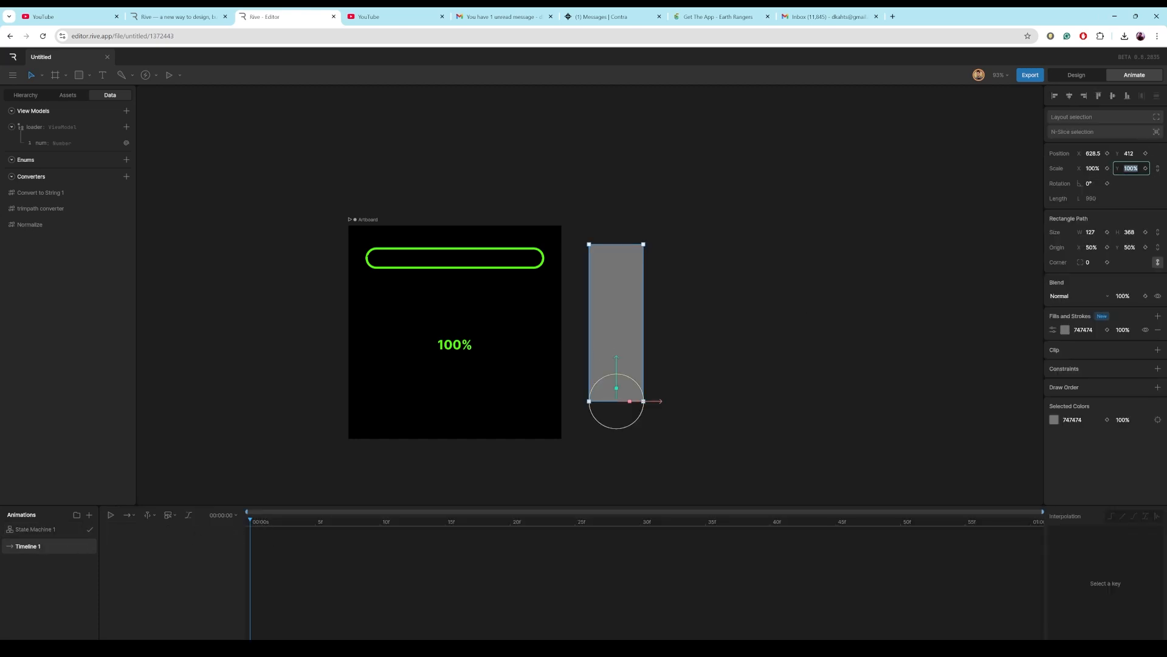
text(0)
key(Return)
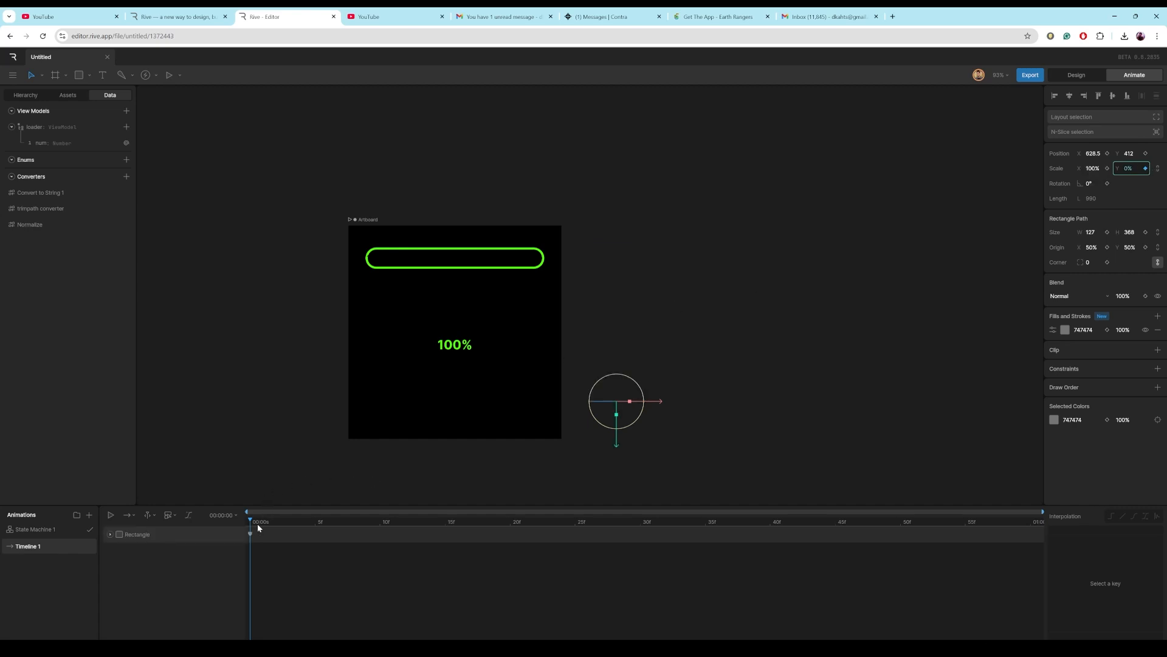
Key the rectangle's Y scale at 100% at the timeline's end and preview the state machine.
drag(253, 523, 1076, 522)
click(1129, 169)
text(100)
key(Return)
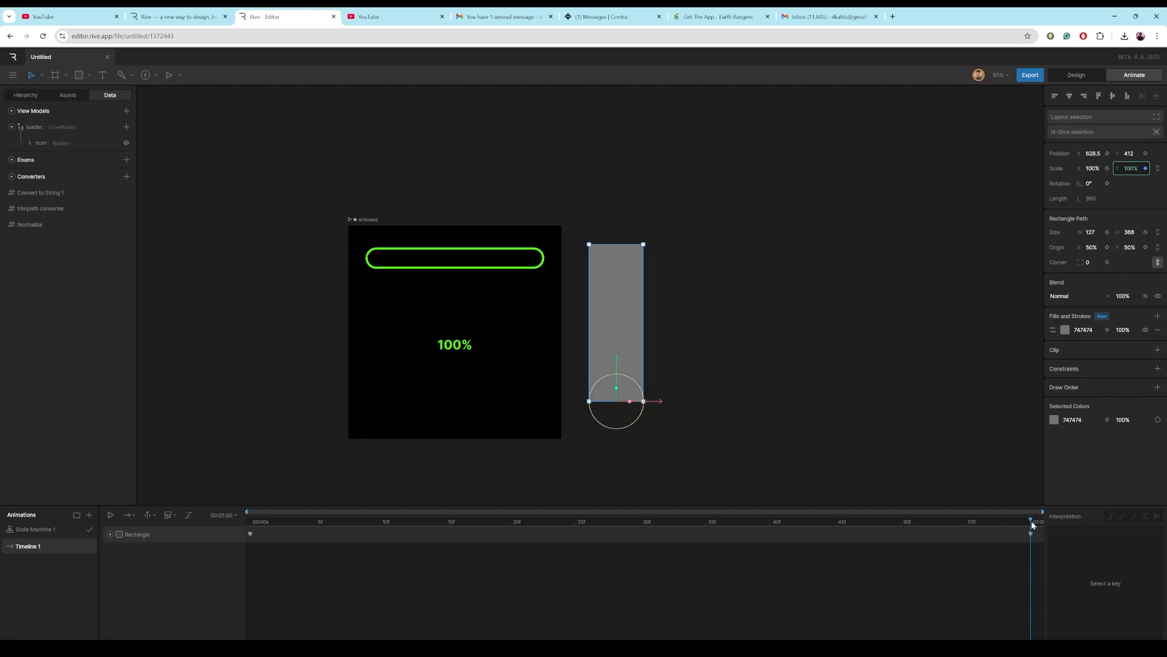
mouse_move(1032, 528)
mouse_down()
mouse_move(933, 545)
mouse_move(440, 537)
mouse_move(246, 548)
mouse_move(1042, 516)
mouse_up()
click(41, 528)
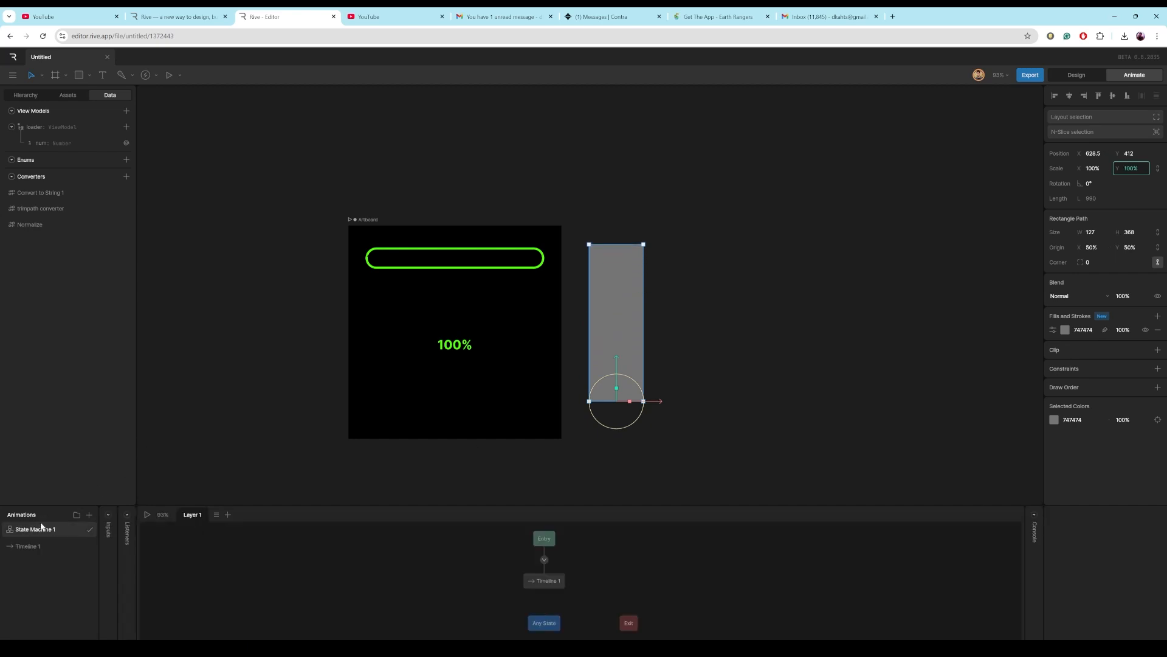
click(147, 514)
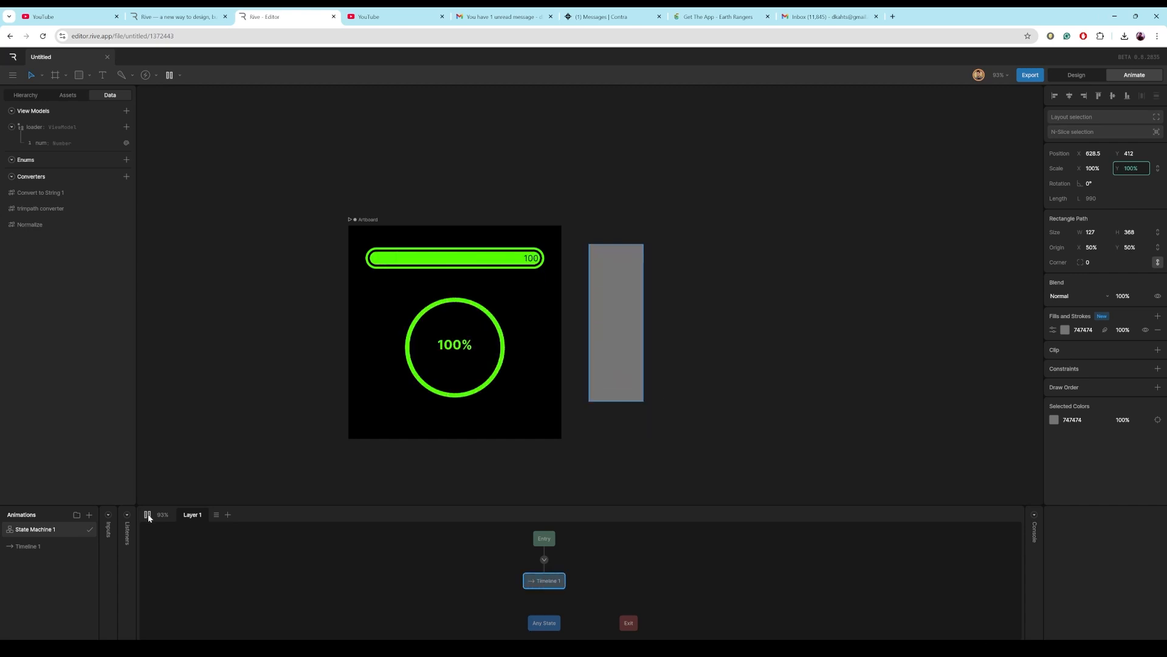
Select both Y-scale keyframes and apply an ease-in-out interpolation, adjusting its curve handles.
click(32, 548)
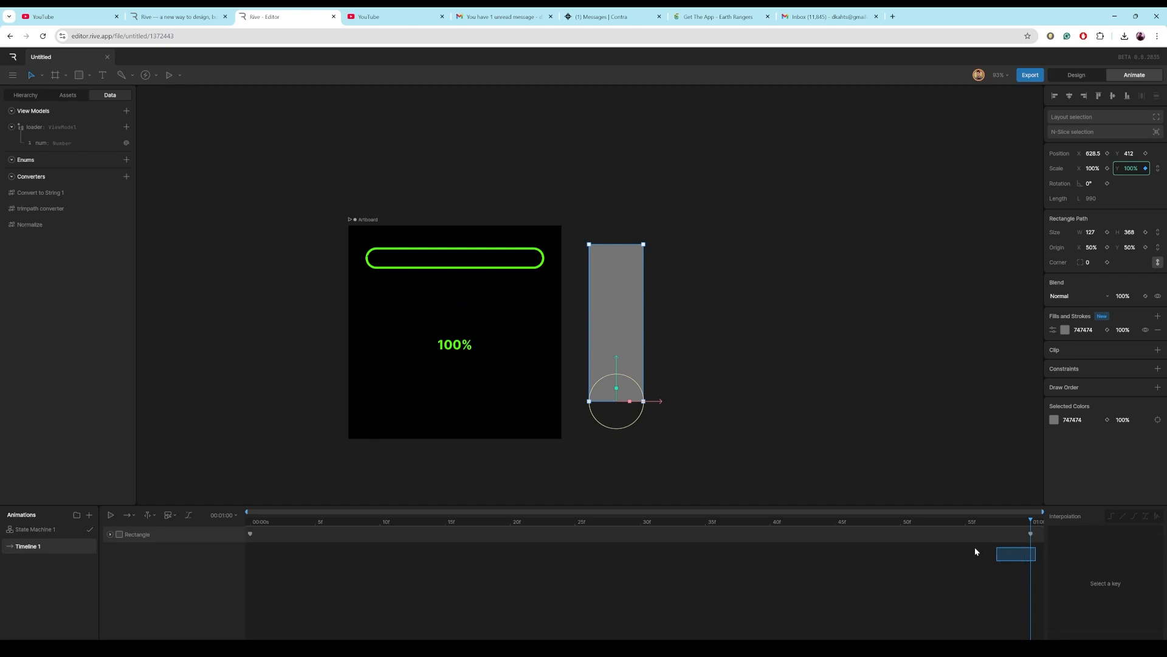
drag(975, 550, 248, 519)
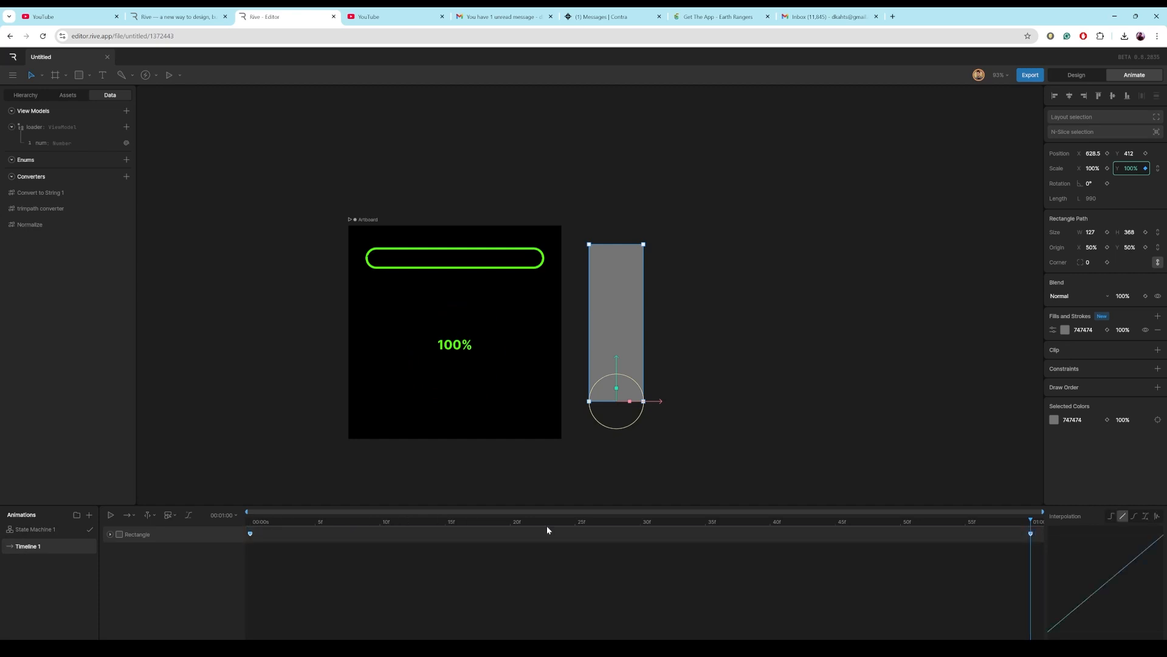
click(1134, 516)
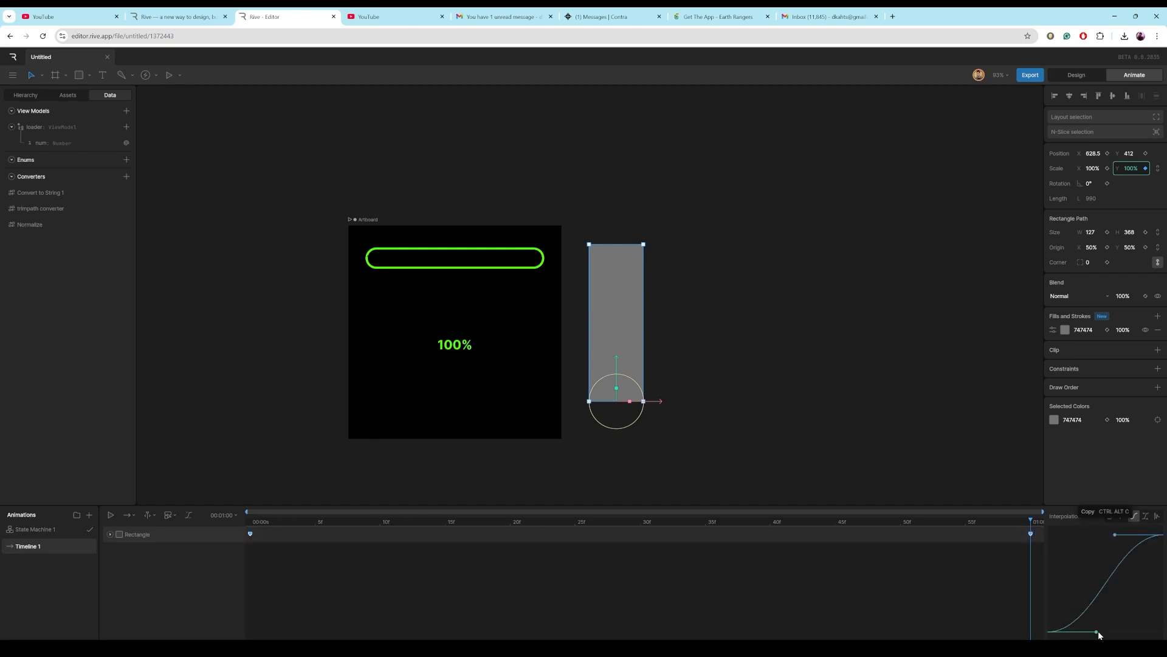
drag(1096, 631, 1047, 578)
drag(1115, 534, 1103, 537)
Preview the eased fill animation in the state machine and return to design mode.
click(67, 531)
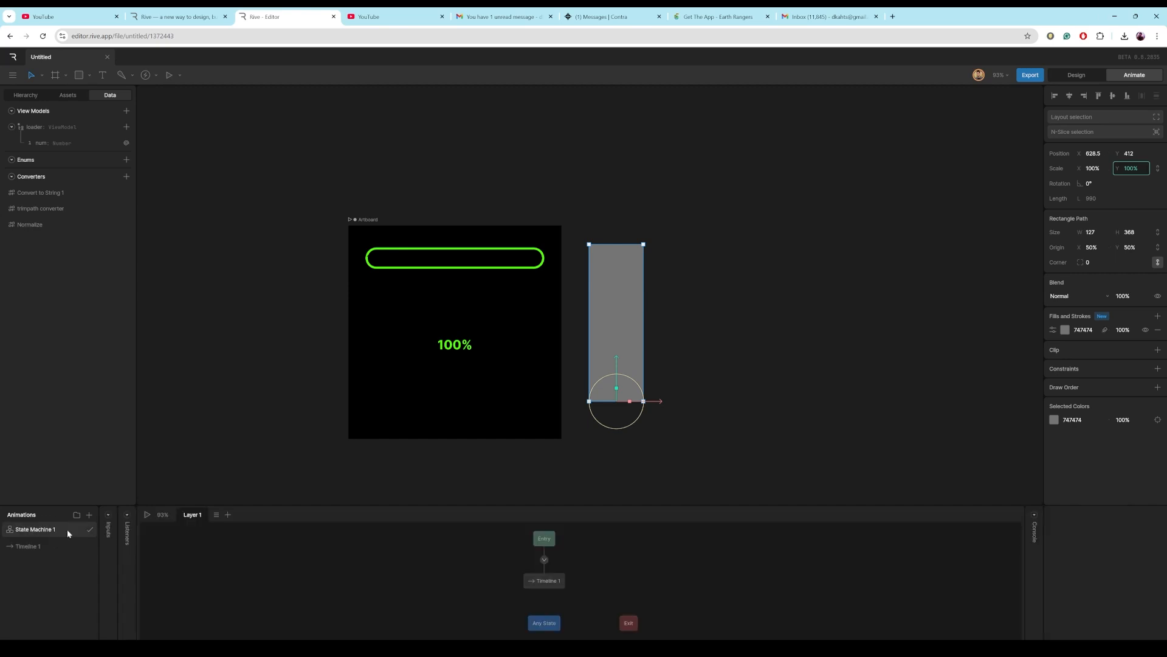
click(147, 515)
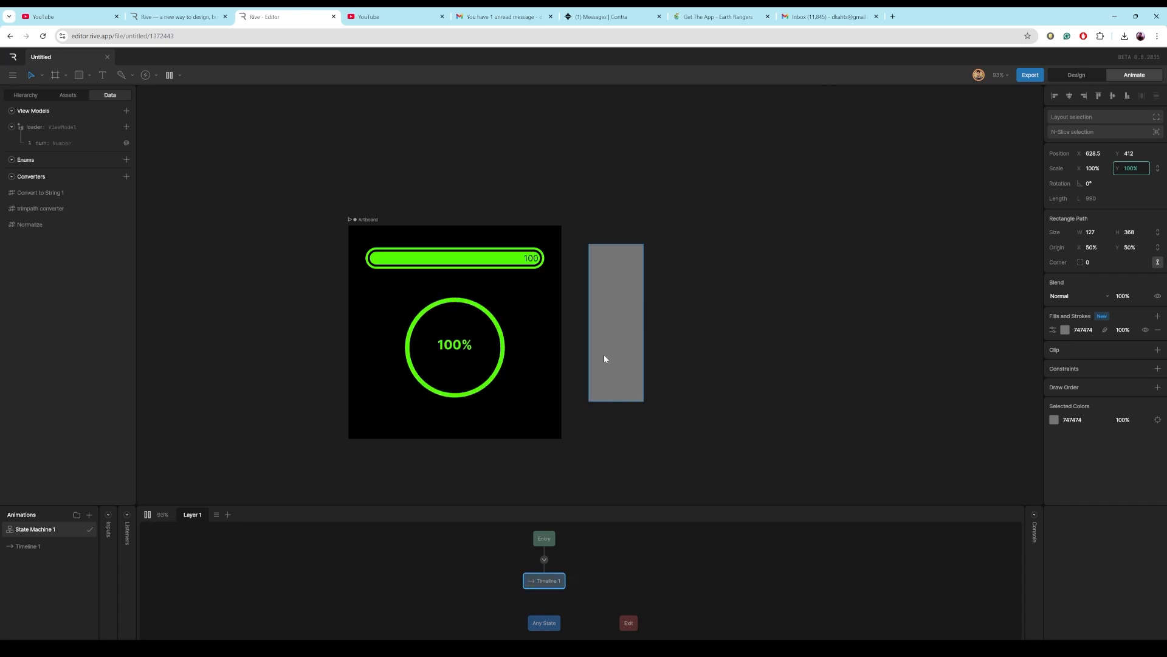
click(1074, 75)
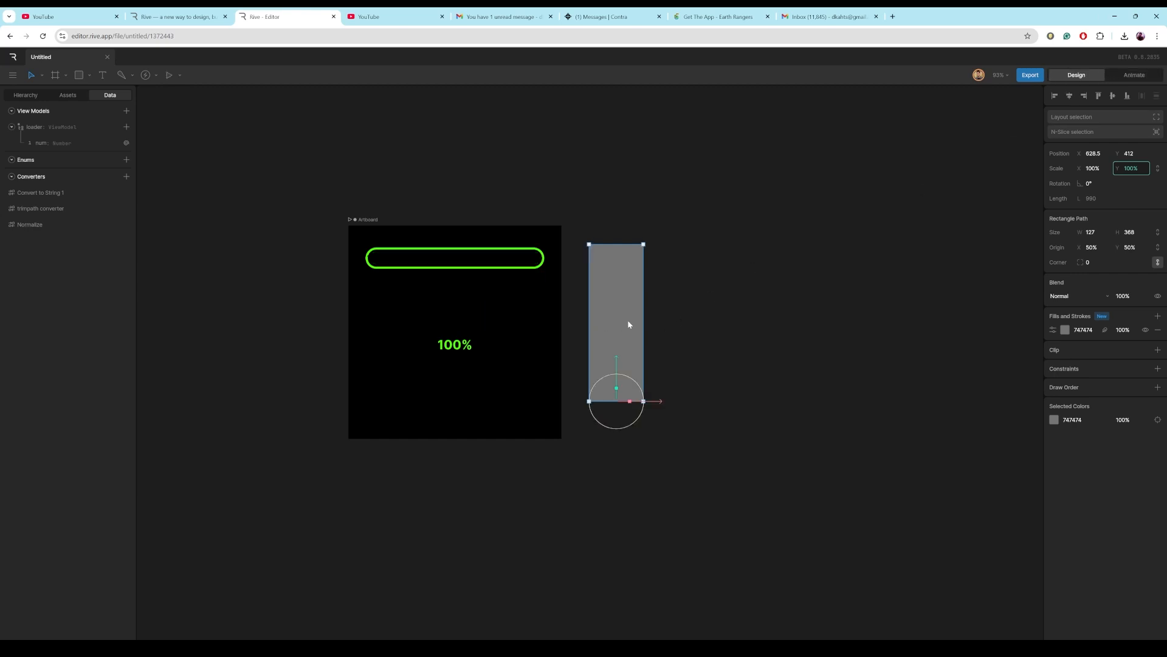
Hide the vertical bar rectangle and preview the state machine once more.
click(1157, 296)
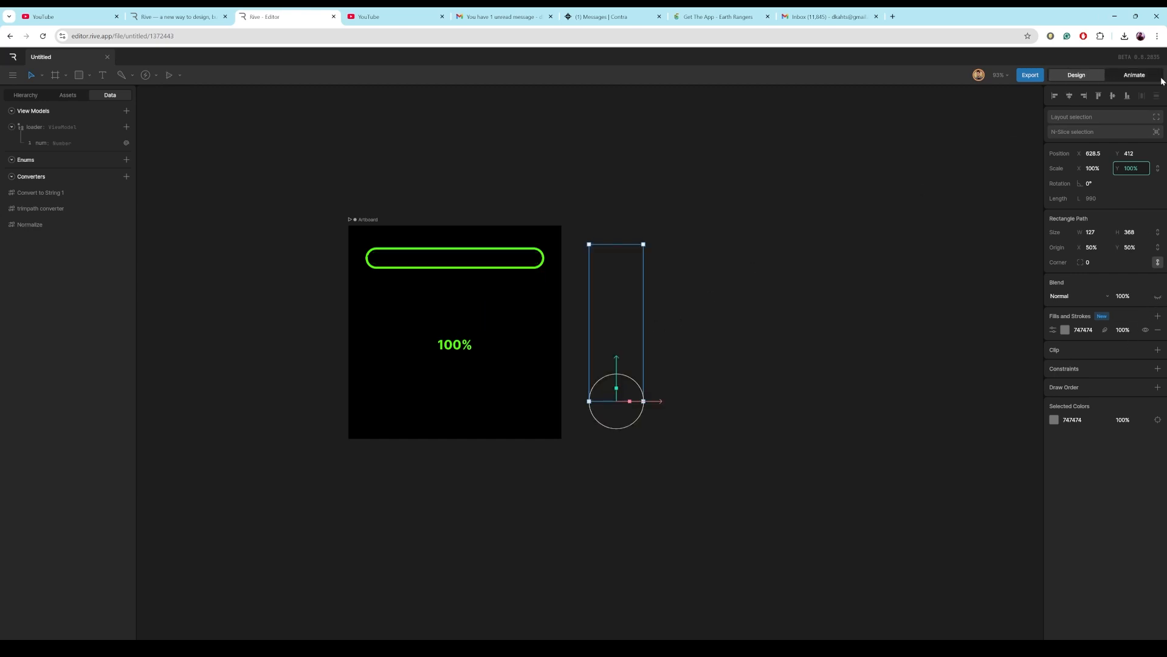
click(1147, 78)
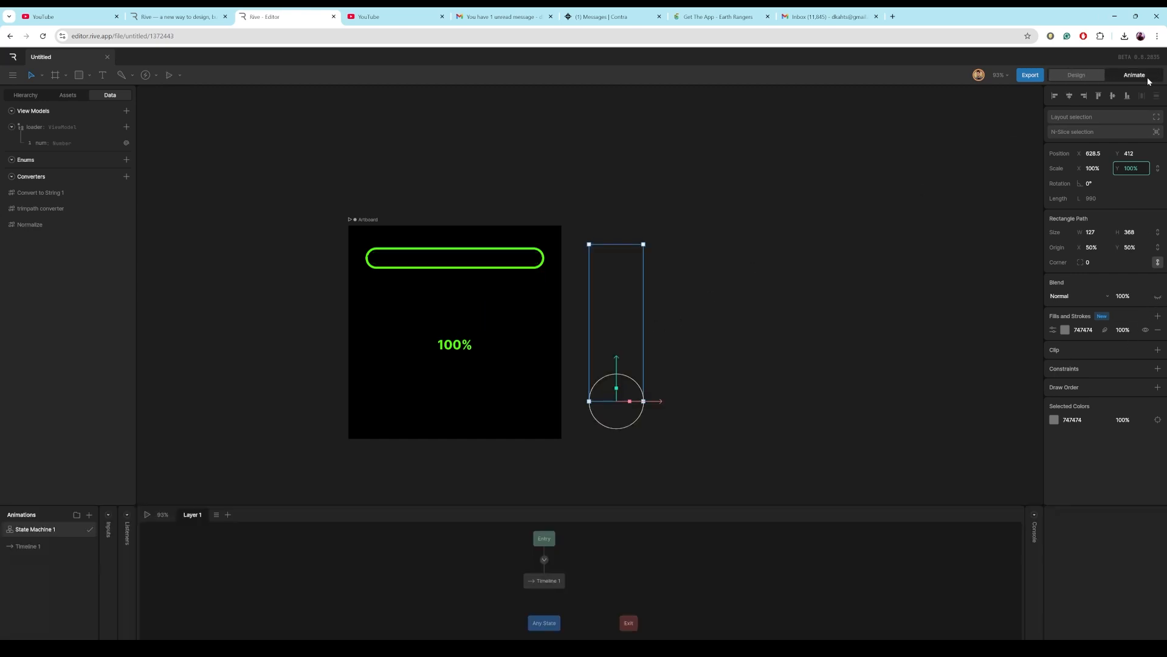
click(147, 515)
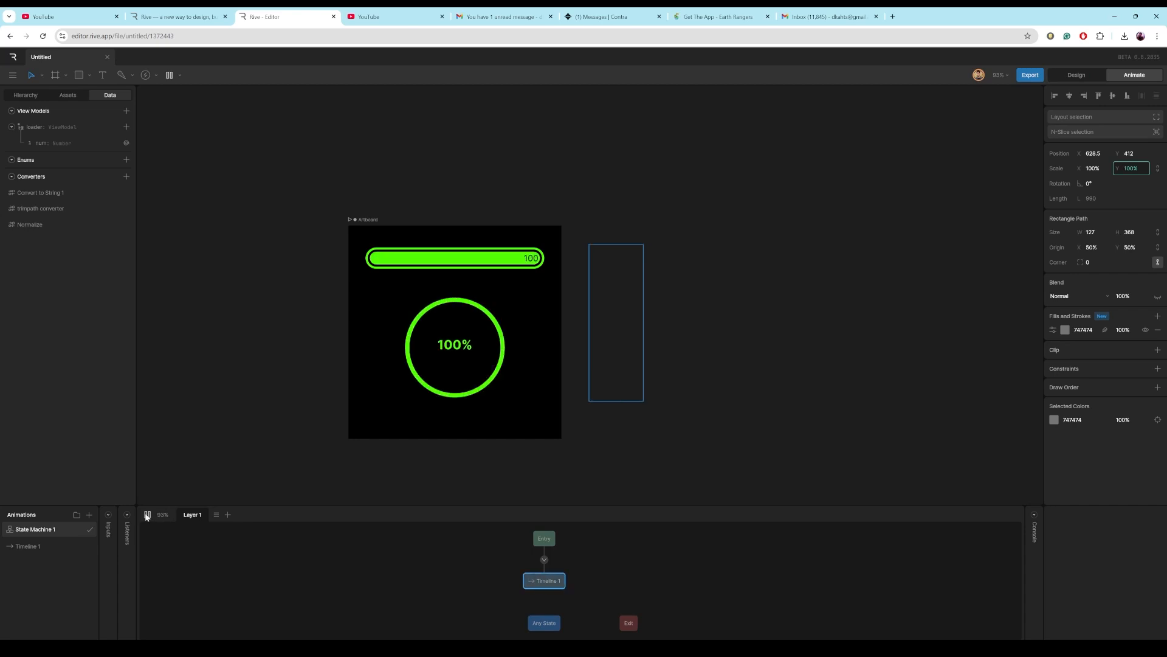
click(146, 516)
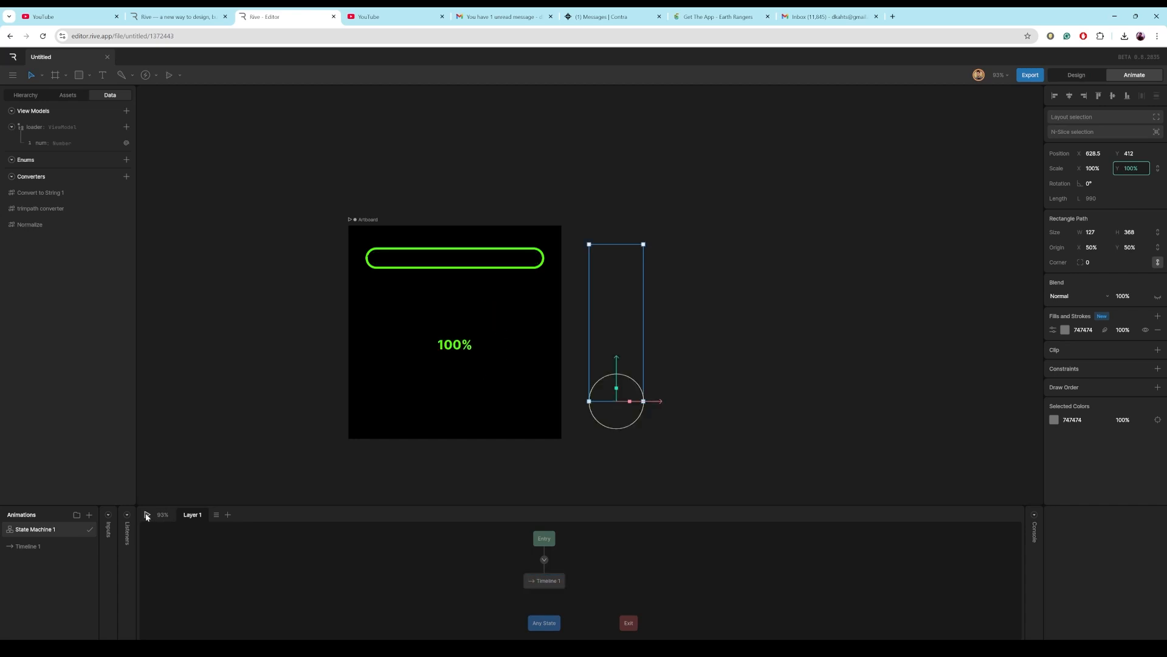
key(Tab)
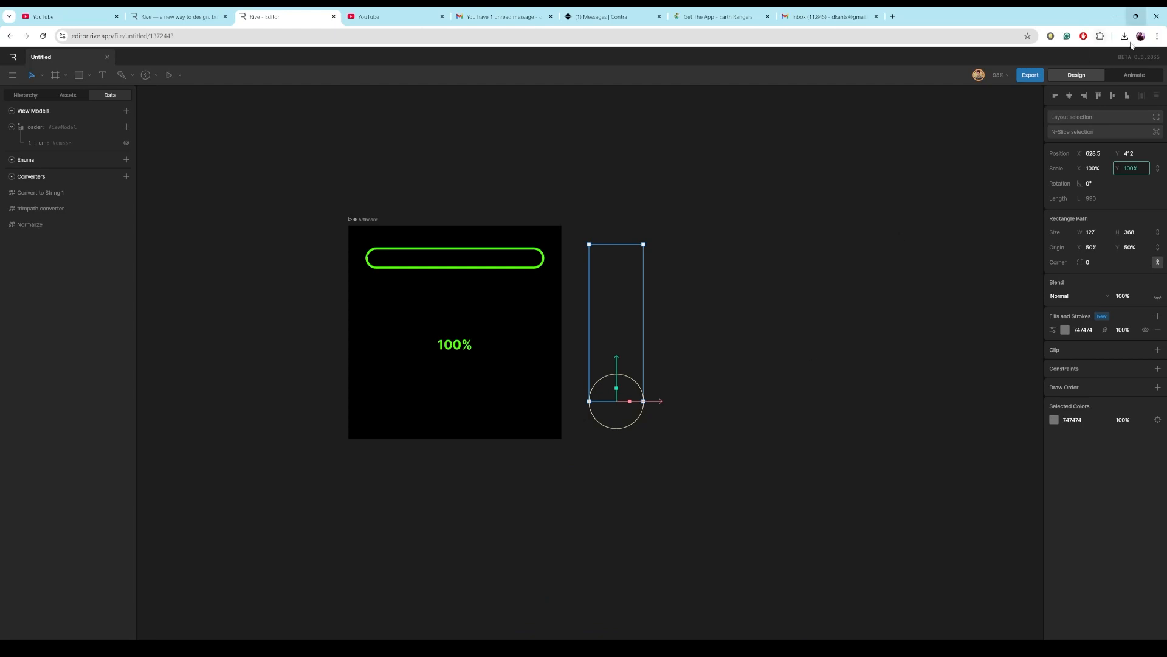
click(463, 165)
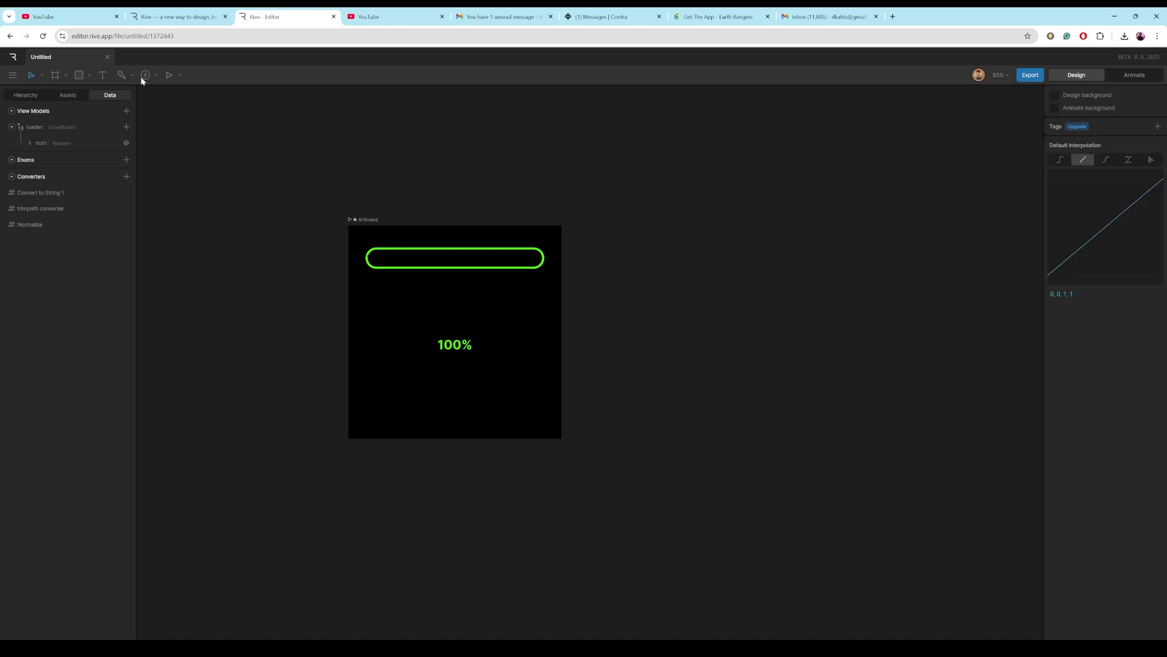
Collapse the text_loader and Text layers and draw a rectangle covering the artboard, sized 500 by 500.
click(31, 94)
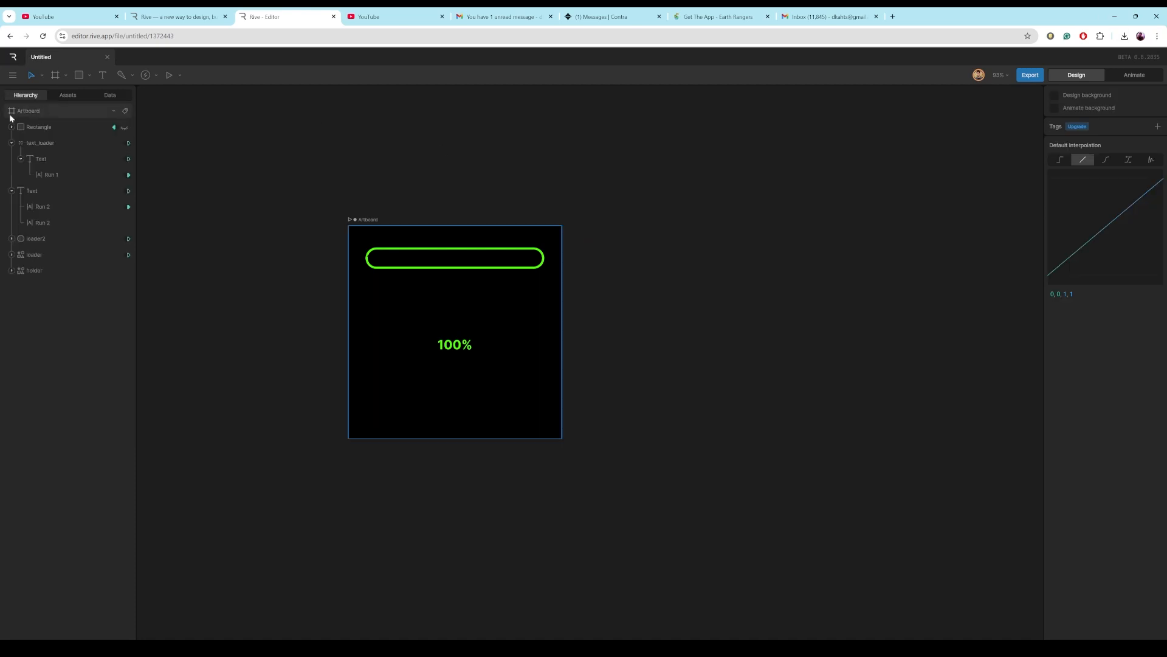
click(11, 143)
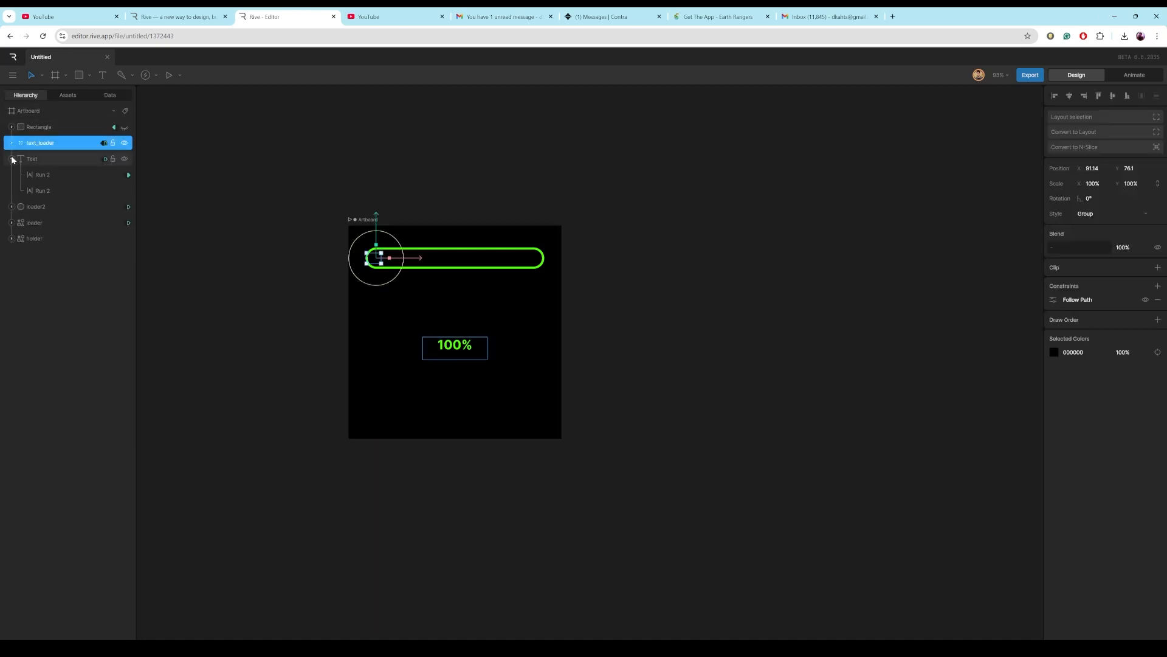
click(11, 159)
click(315, 219)
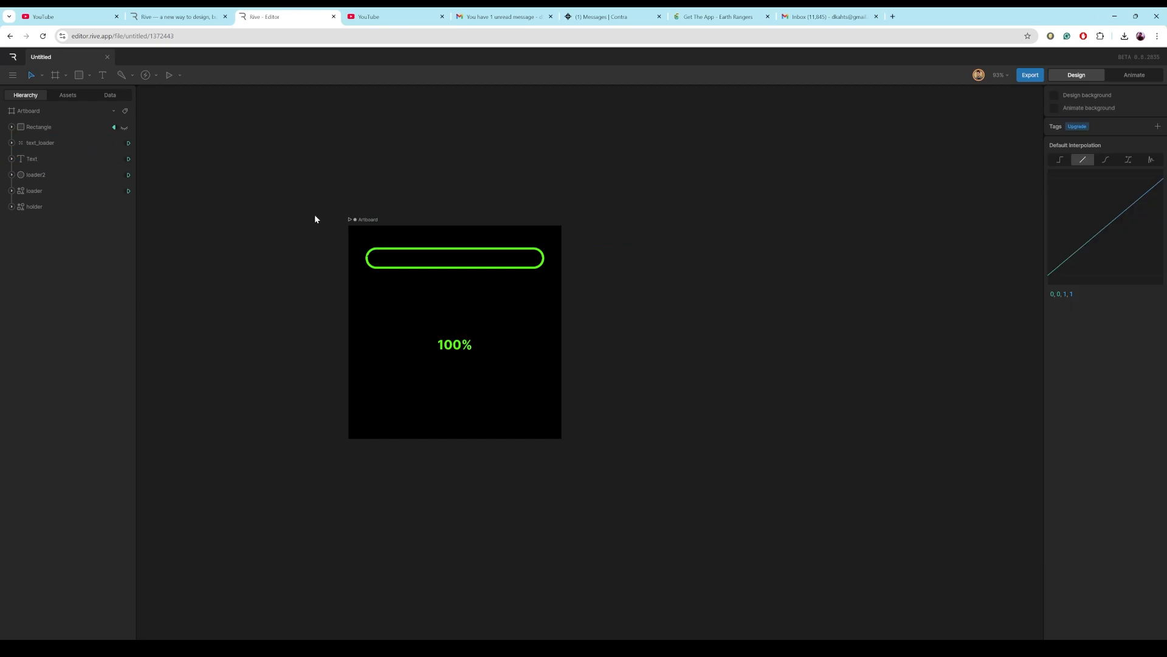
key(r)
drag(348, 222, 563, 417)
click(1091, 232)
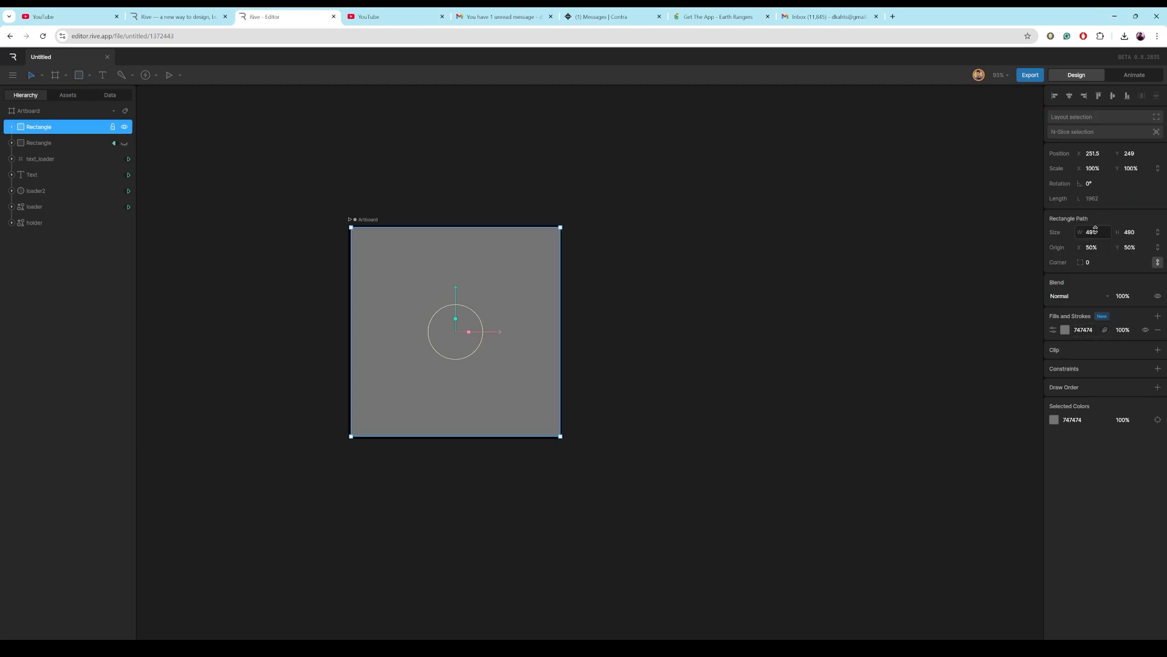
text(500)
key(Tab)
text(500)
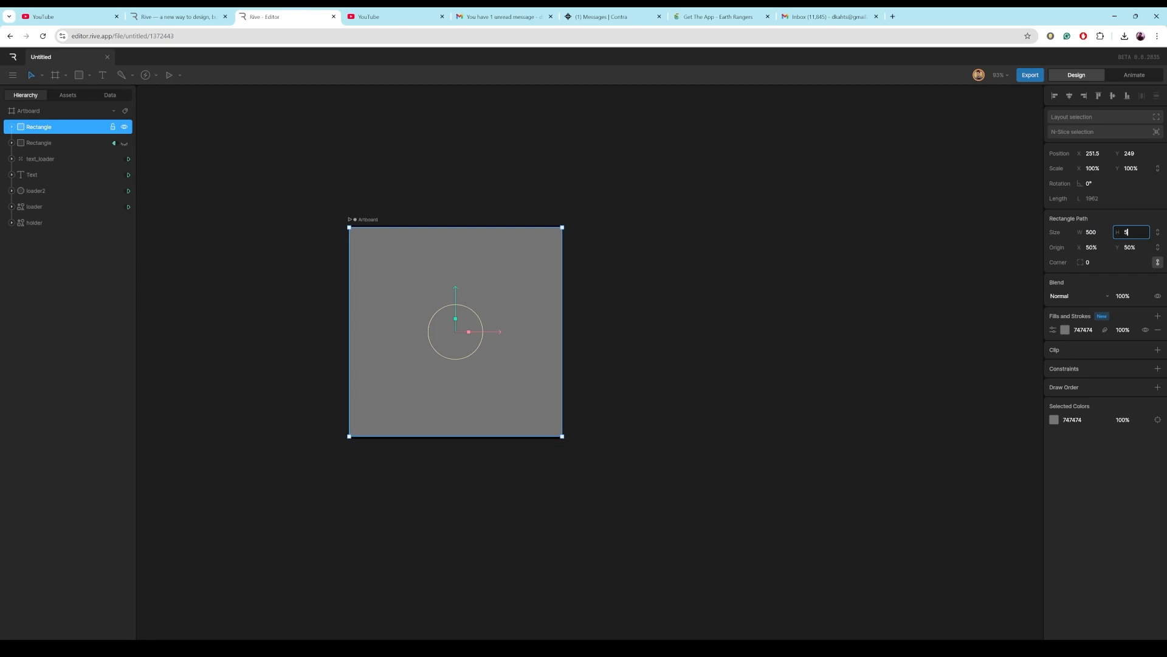
click(839, 264)
Move the rectangle to Y 250 and set its fill colour to FFBA14.
click(422, 300)
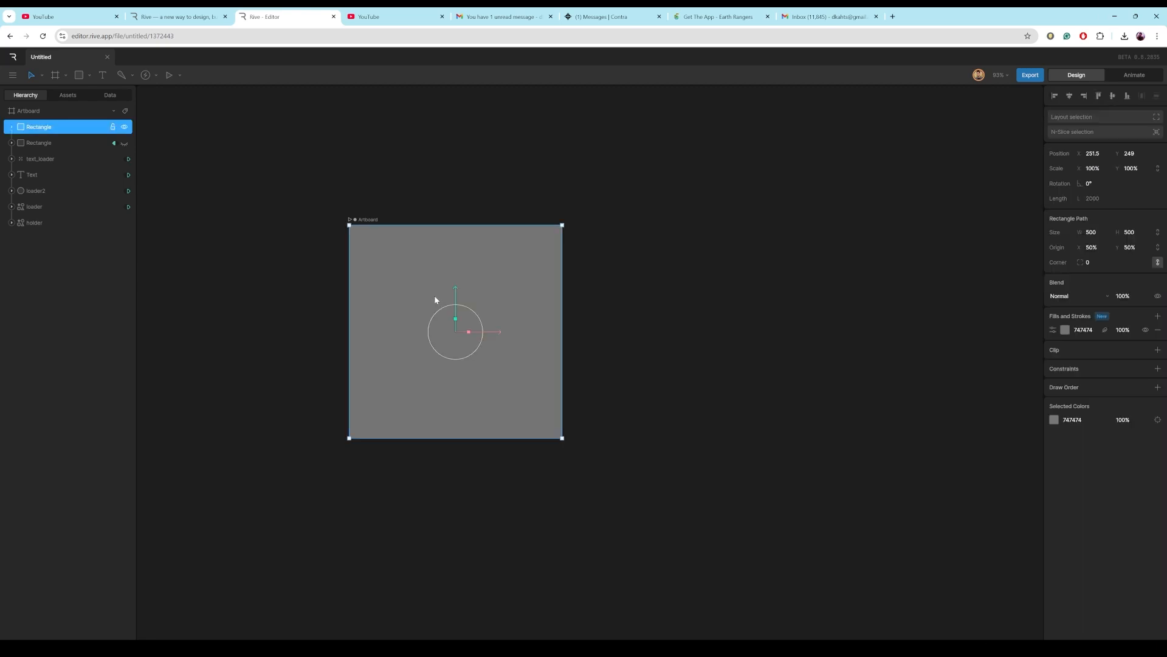
drag(456, 296, 457, 300)
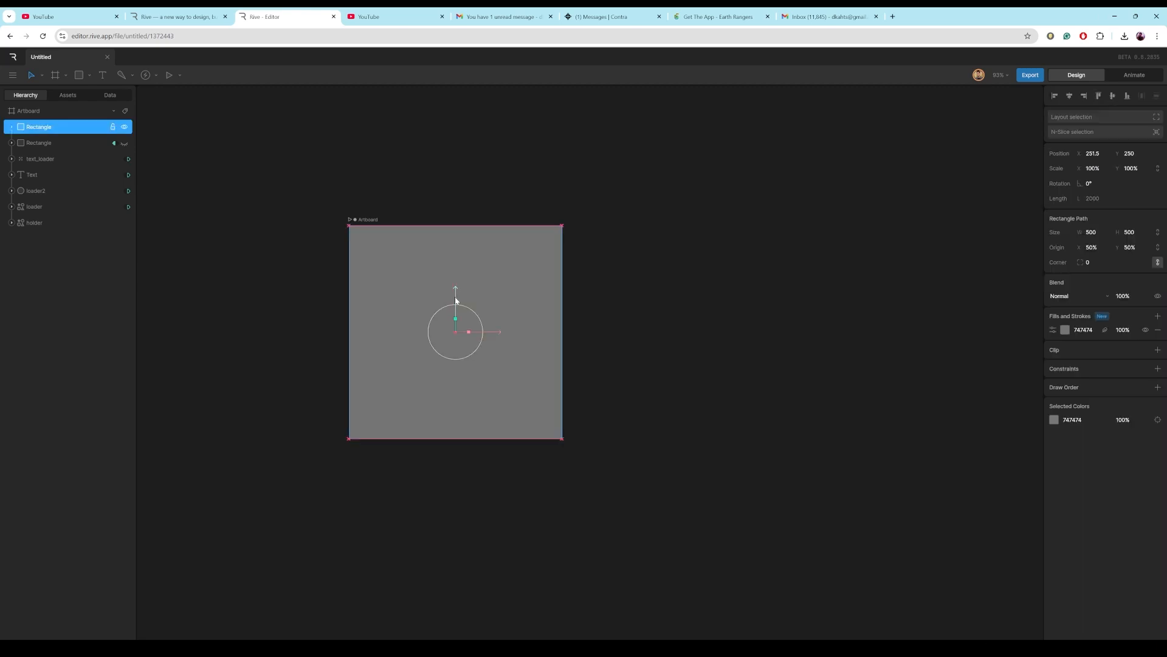
click(1065, 330)
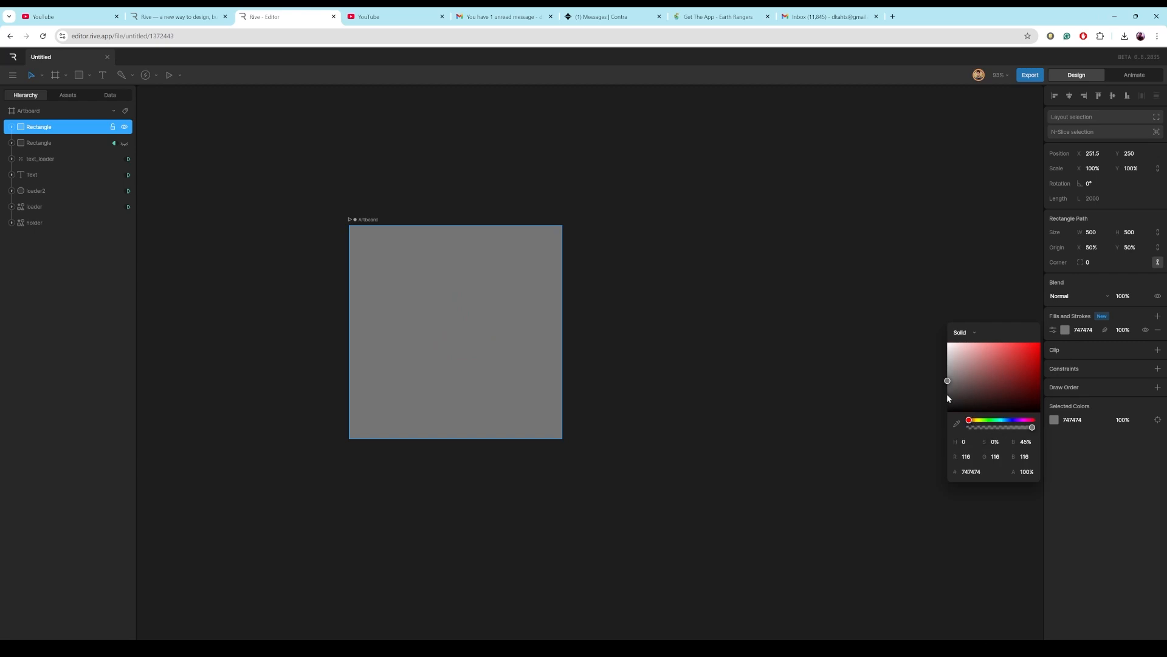
drag(971, 421, 1033, 343)
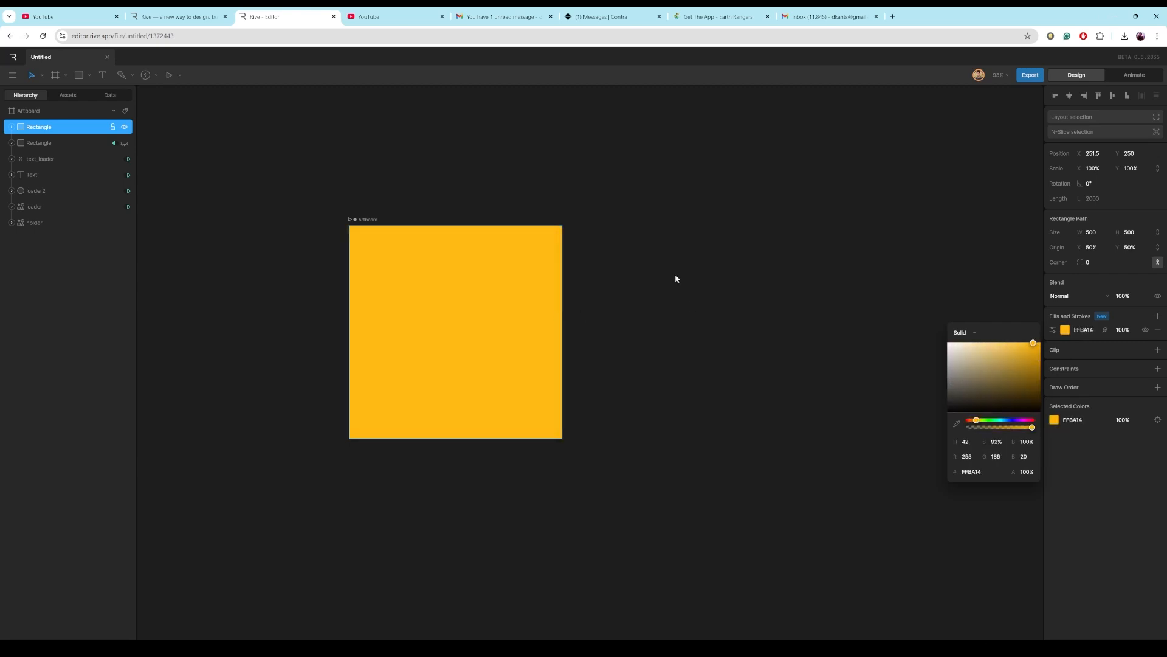
Rename the covering rectangle layer to done.
double_click(39, 127)
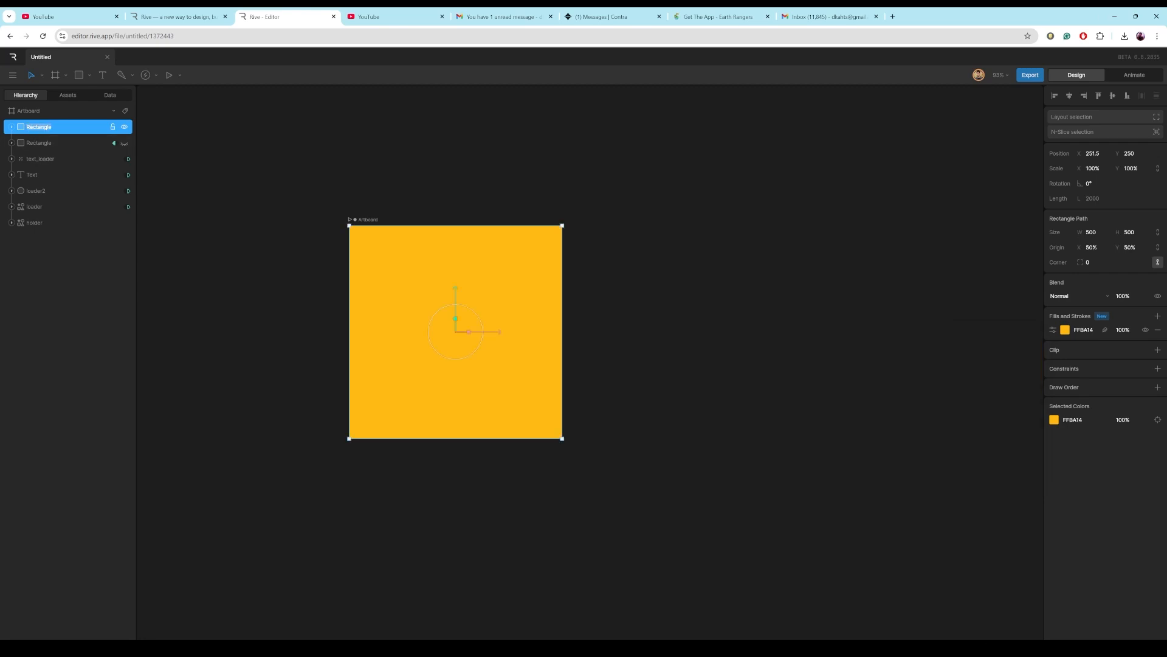
text(done)
click(250, 276)
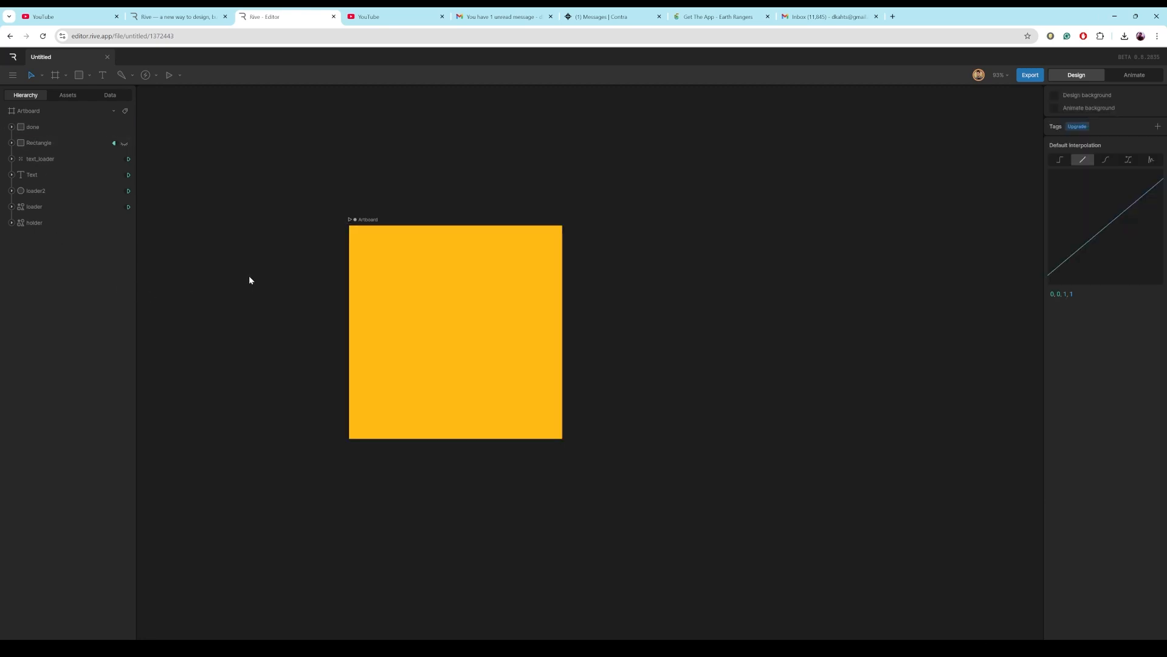
click(43, 134)
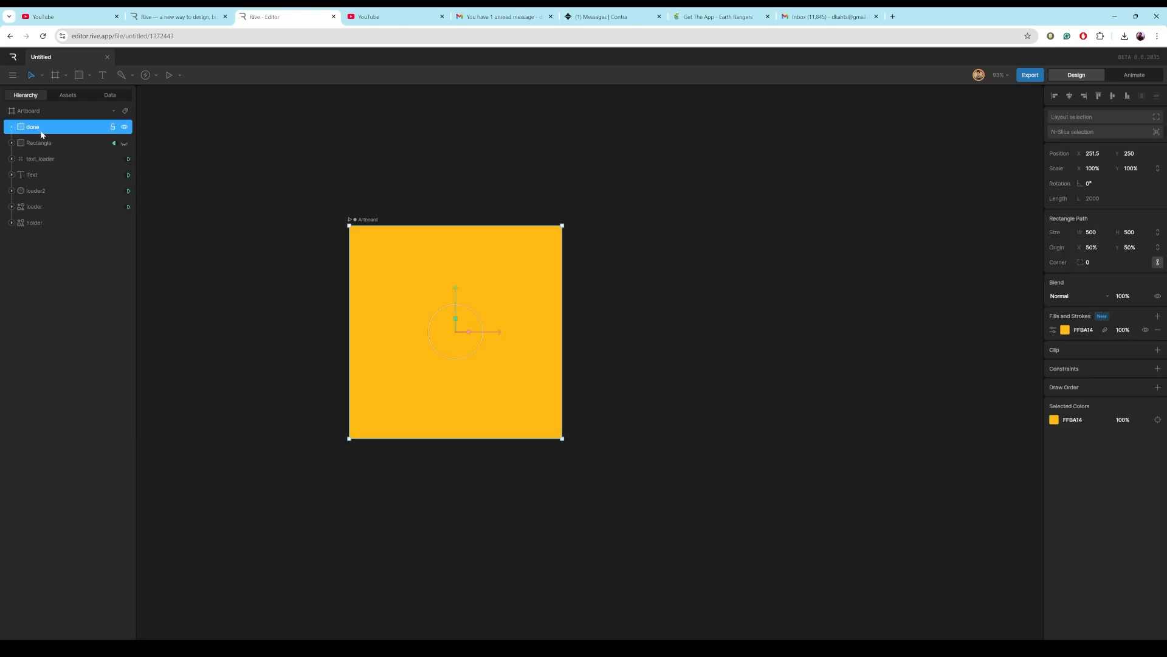
Add a text object reading DONE near the panel's upper left.
click(104, 75)
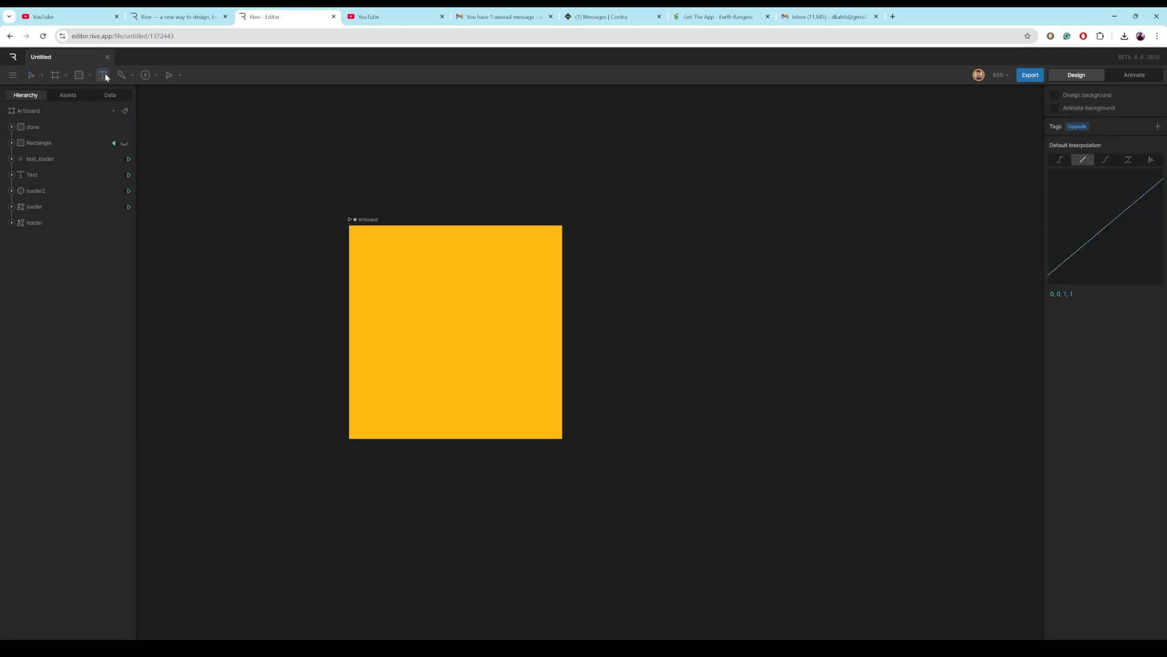
click(397, 278)
text(D)
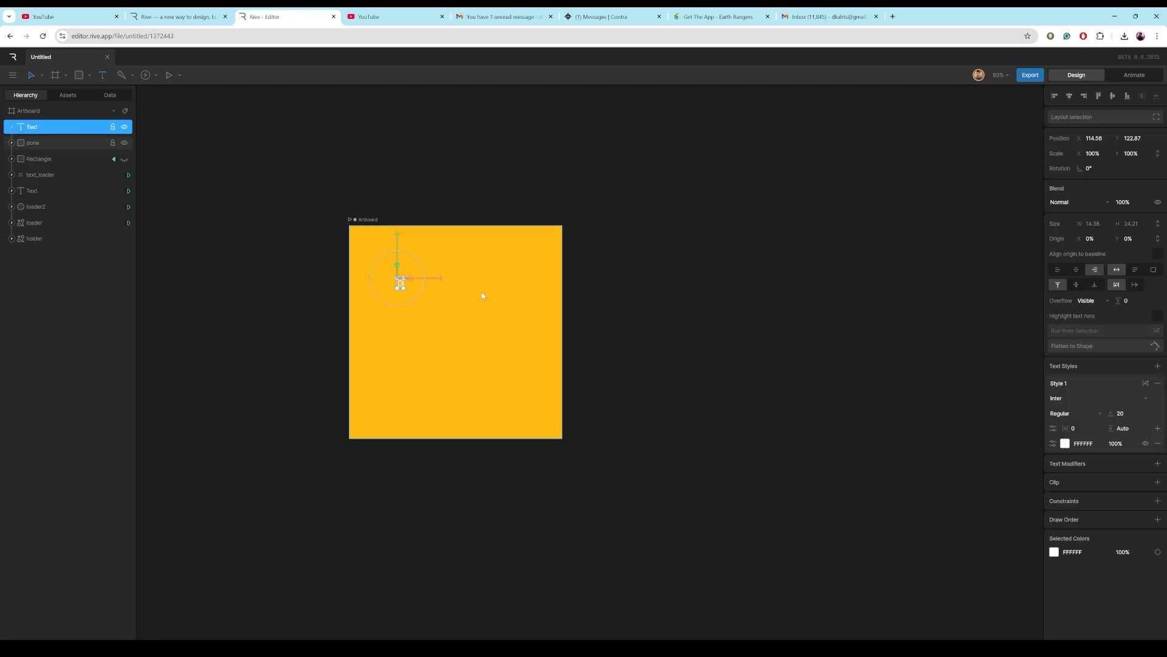
text(ONE)
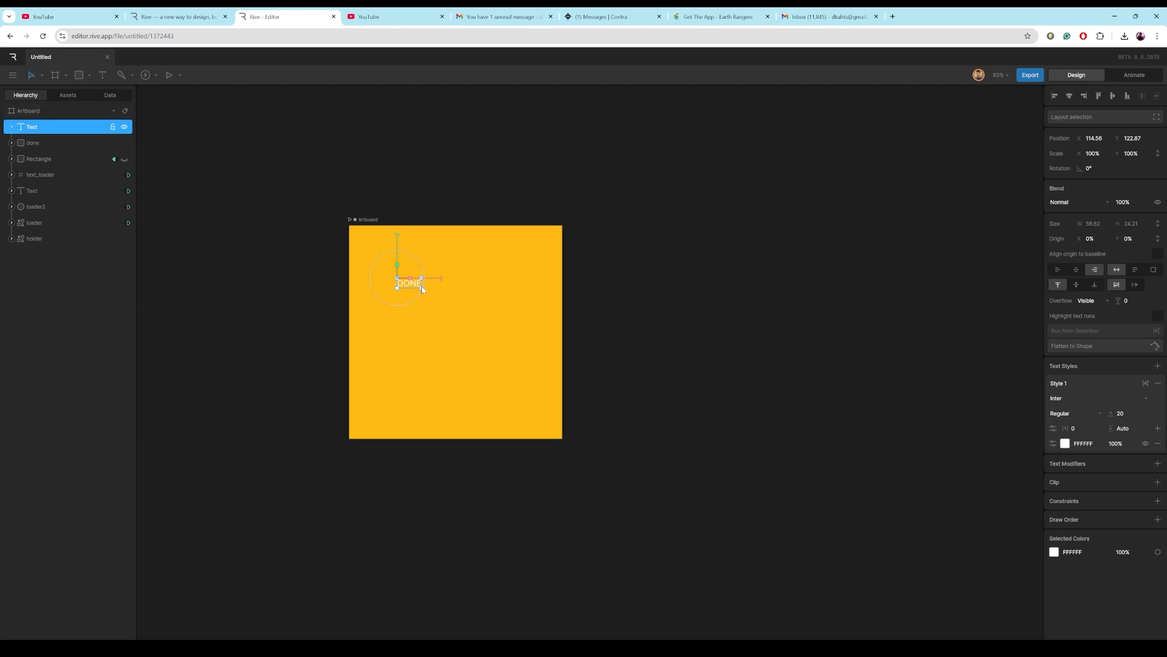
Set the DONE text's colour to black (000000) and its weight to Bold.
click(1065, 444)
drag(956, 458, 944, 545)
click(1093, 416)
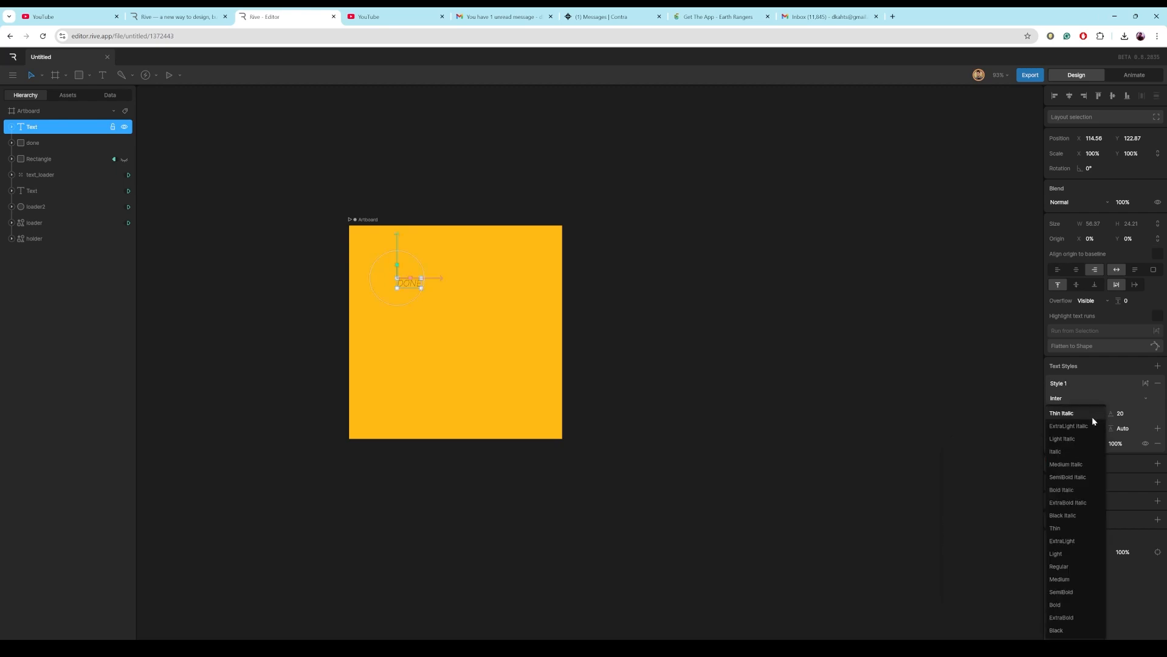
click(1059, 600)
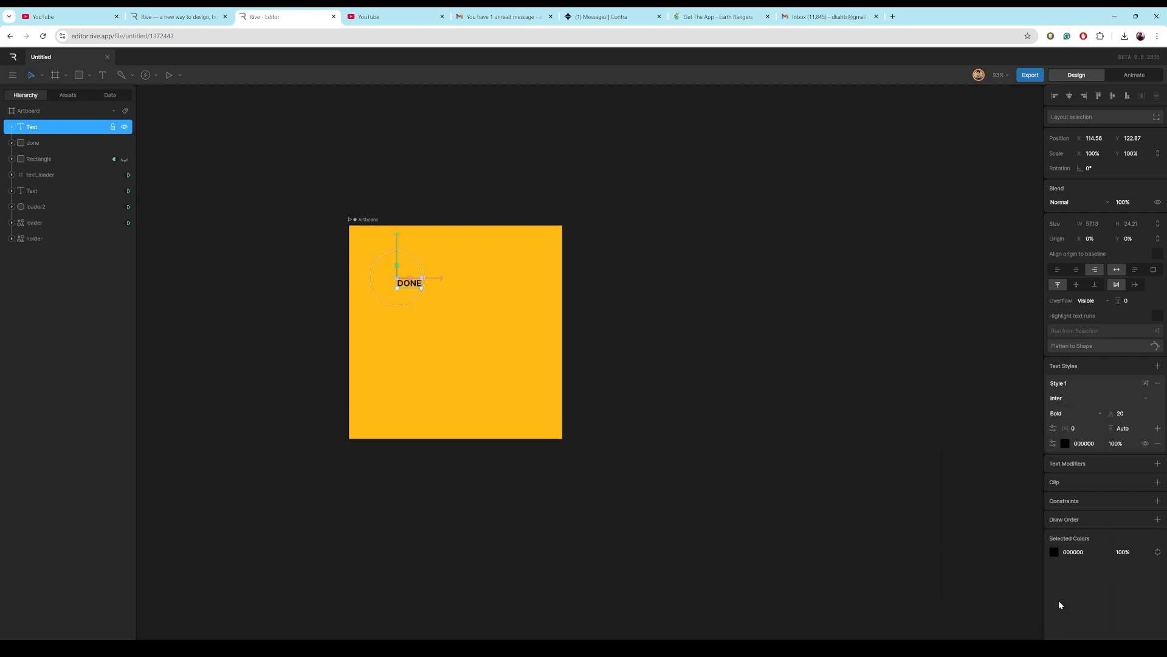
Set the DONE text's font size to 107.
click(1125, 413)
text(96)
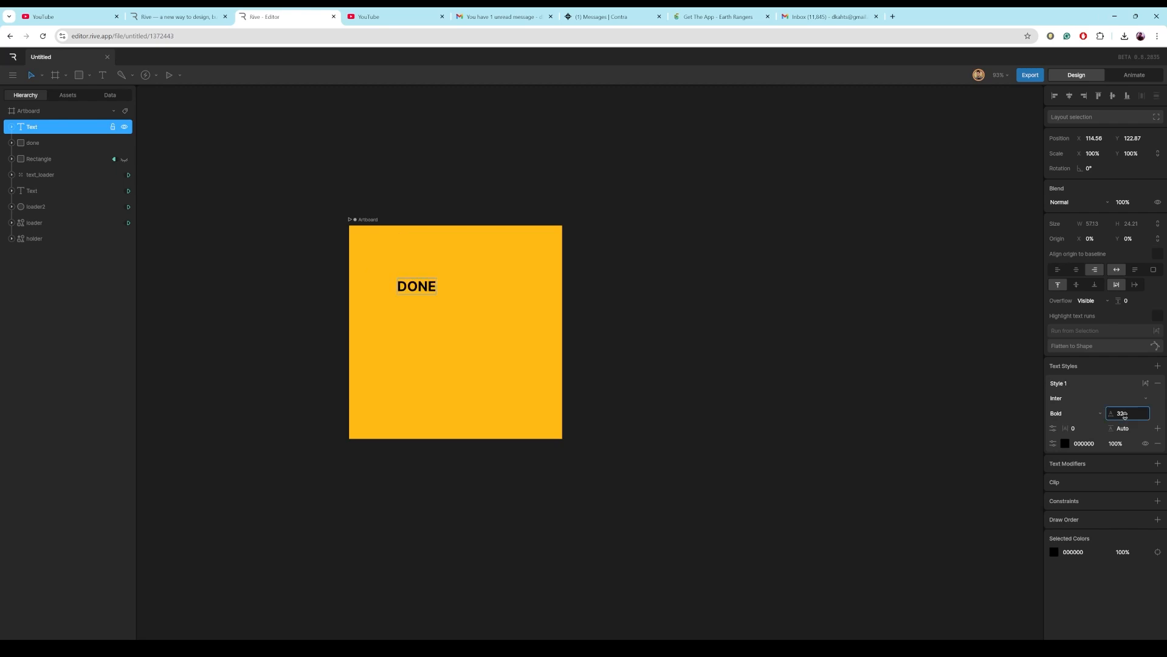
drag(1162, 384, 1165, 380)
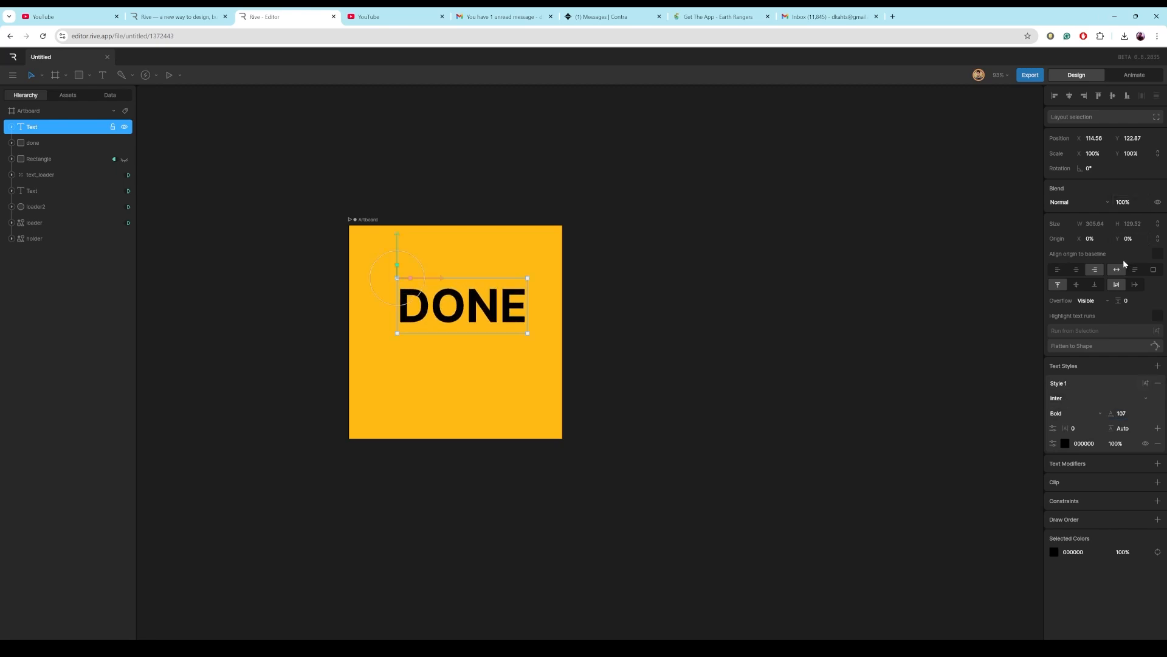
Center-align the DONE text and center it horizontally and vertically on the artboard.
click(1077, 271)
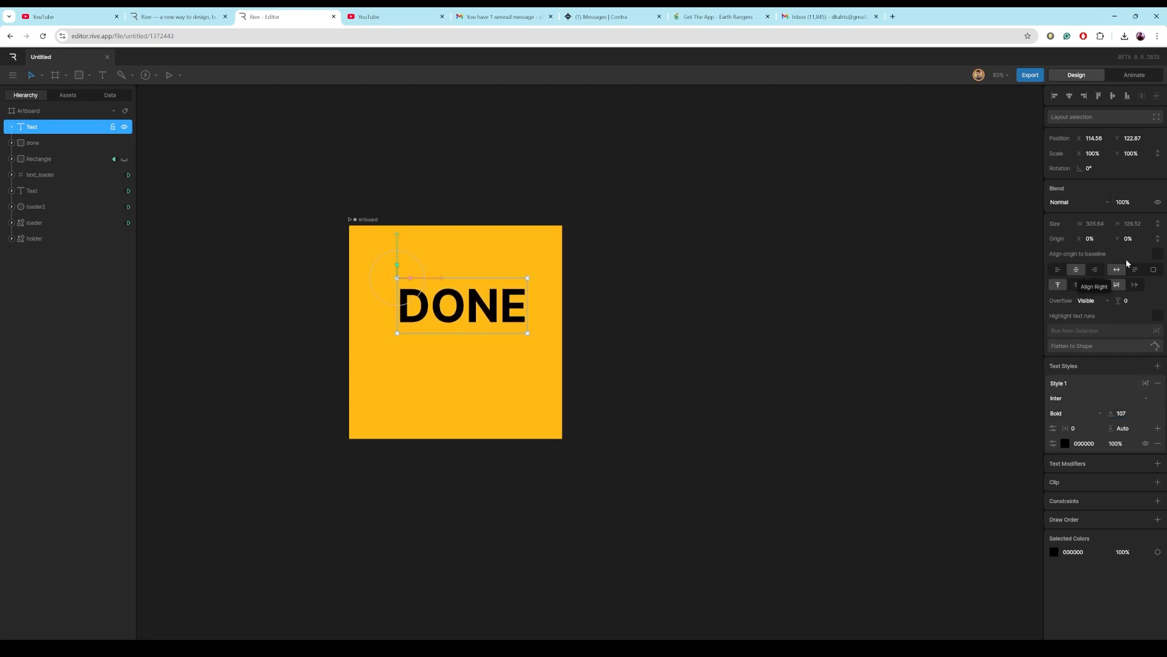
click(1069, 96)
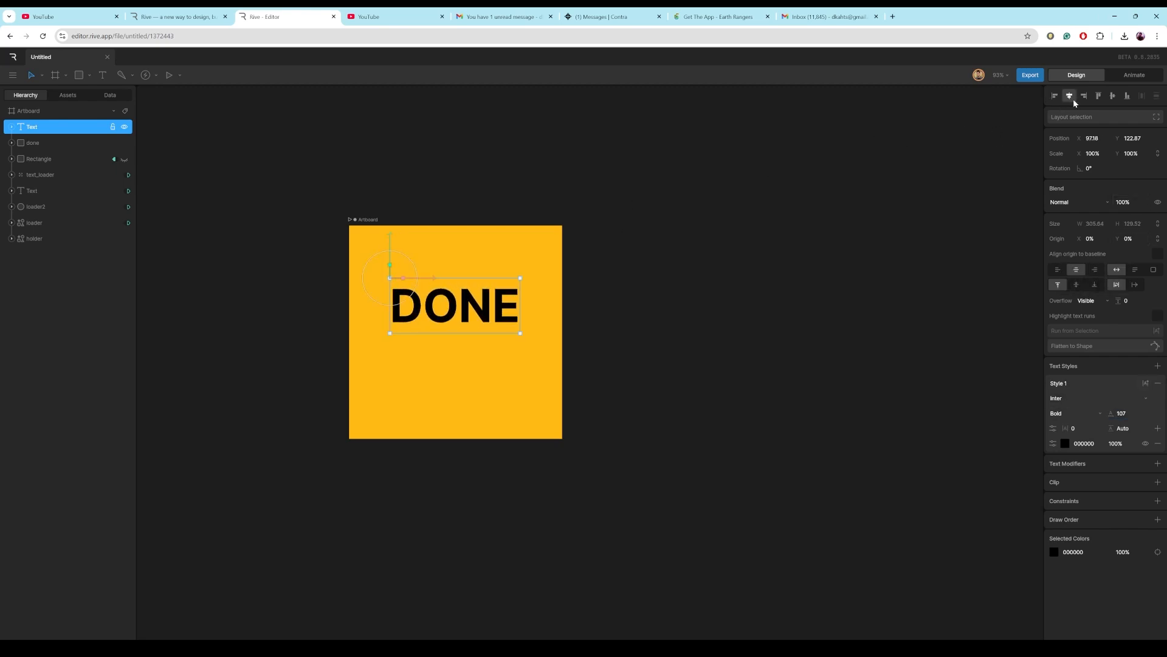
click(1112, 96)
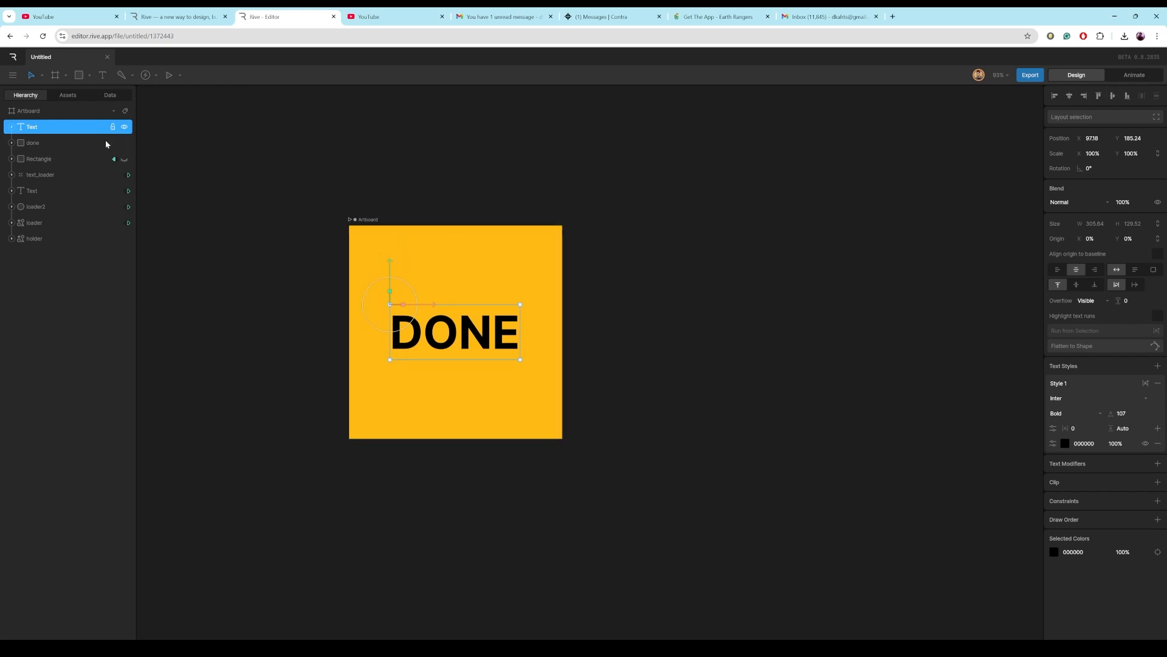
Group the DONE text with the done rectangle and name the group DONE.
shift+click(32, 142)
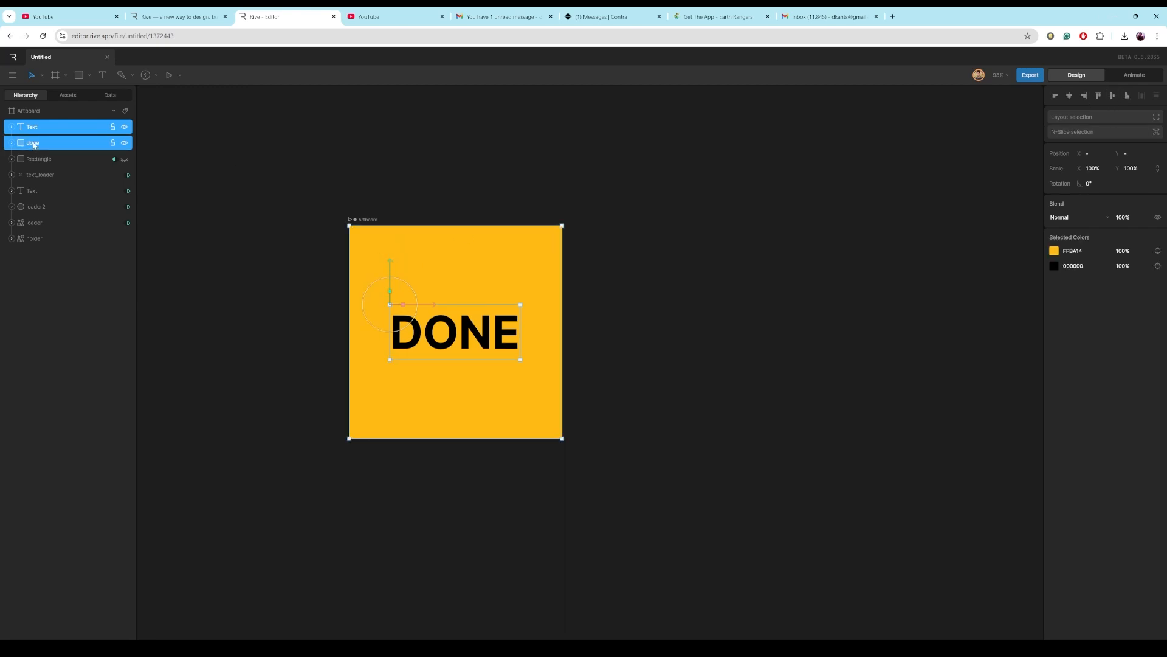
key(ctrl+g)
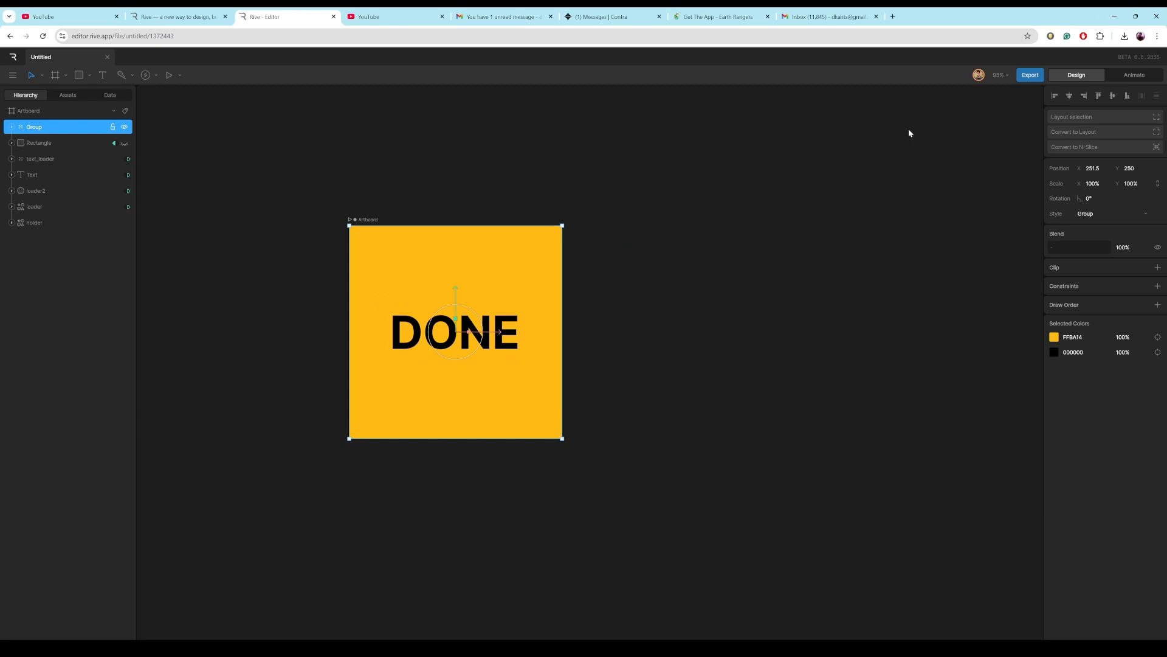
double_click(52, 131)
text(dONE)
In animate mode, key the DONE group at Y -250 at the start of Timeline 1.
click(1146, 79)
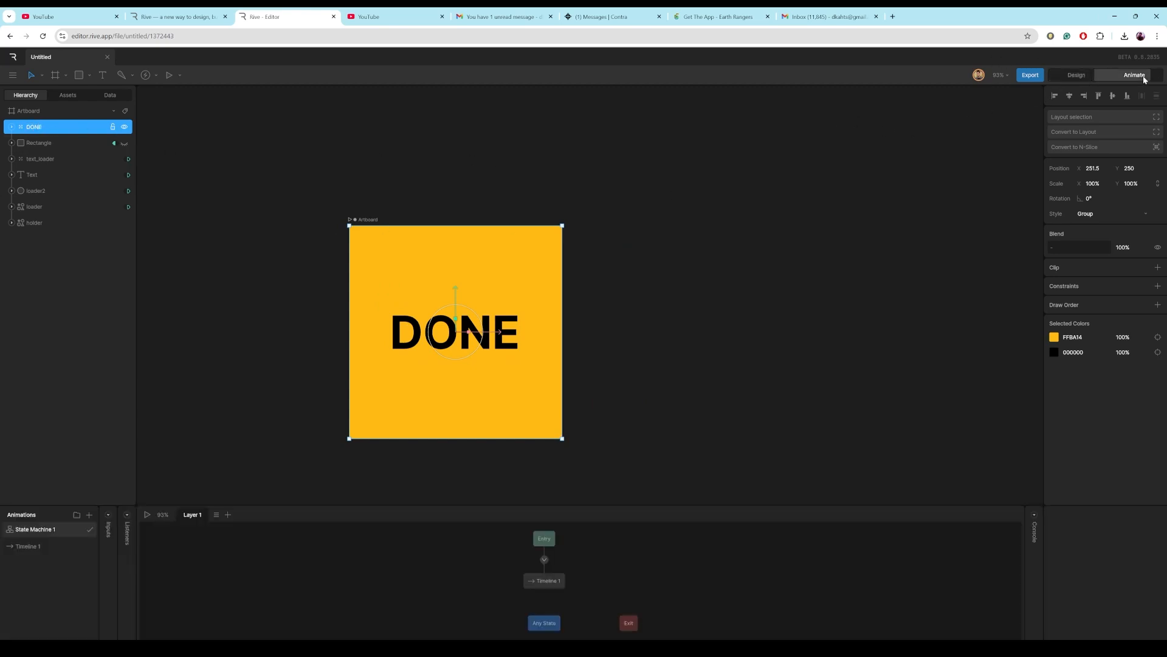
click(30, 548)
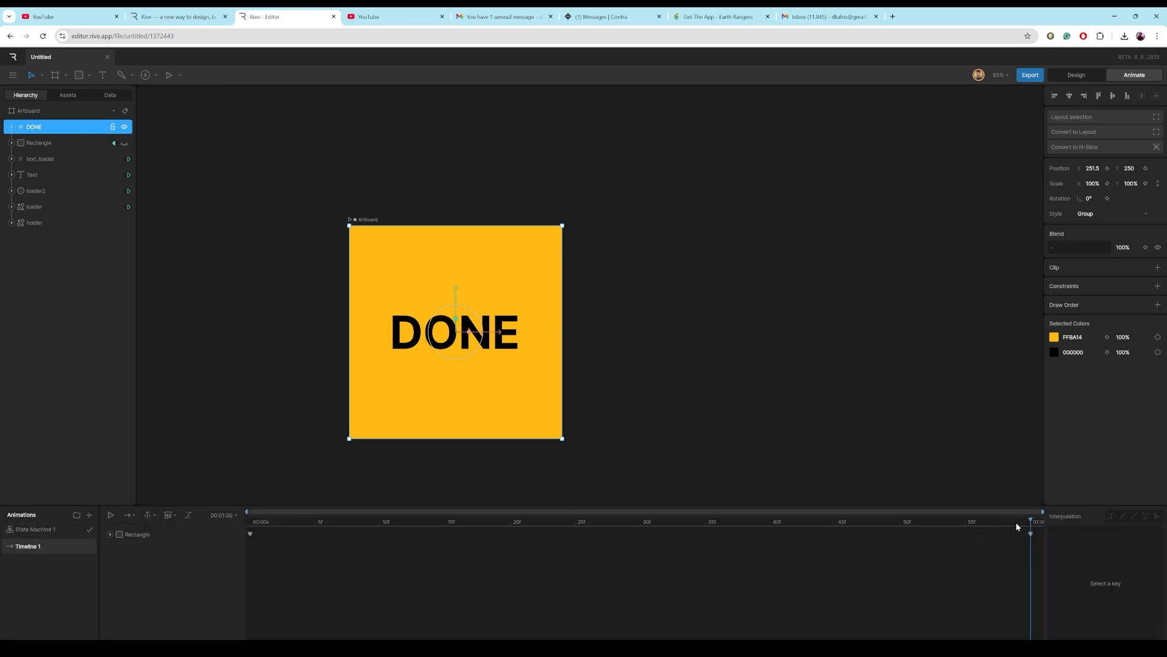
drag(1017, 527, 217, 553)
drag(457, 294, 458, 73)
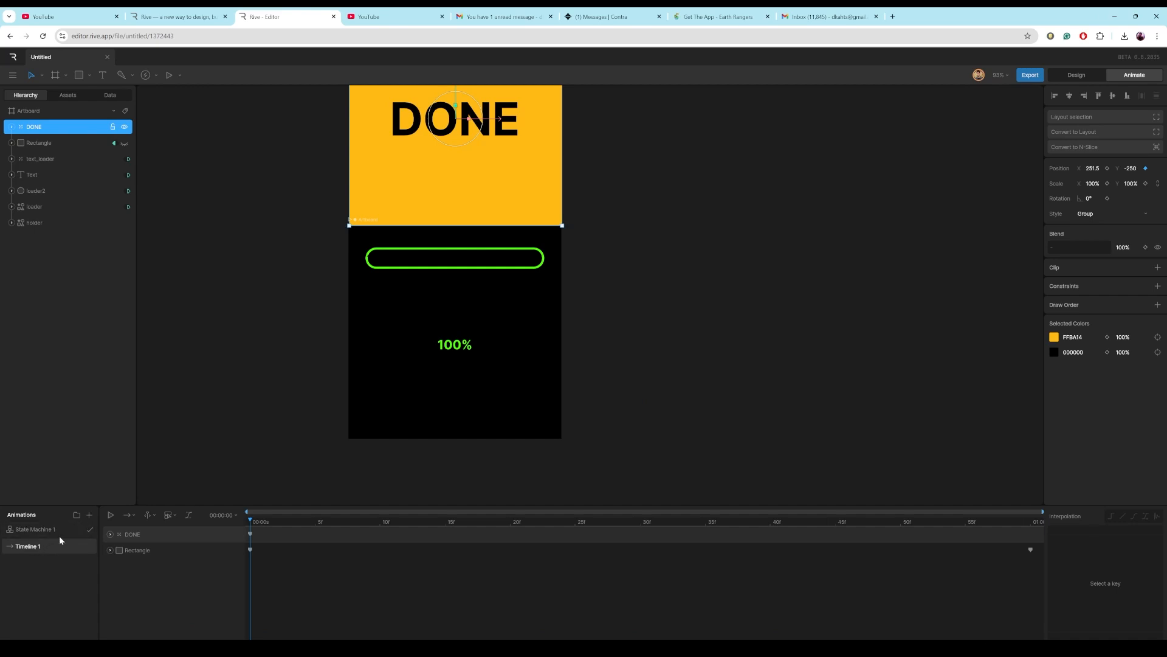
Create a new timeline animating the DONE group from Y -250 at the start down to Y 250 at the end.
click(91, 517)
click(107, 539)
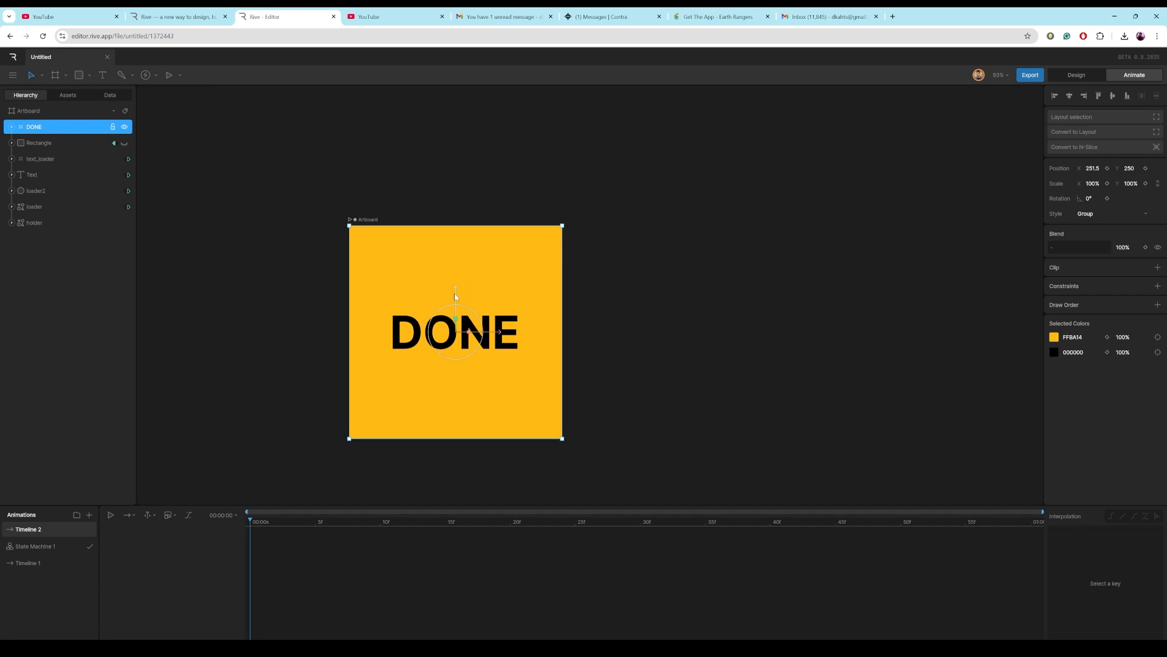
drag(454, 293, 442, 80)
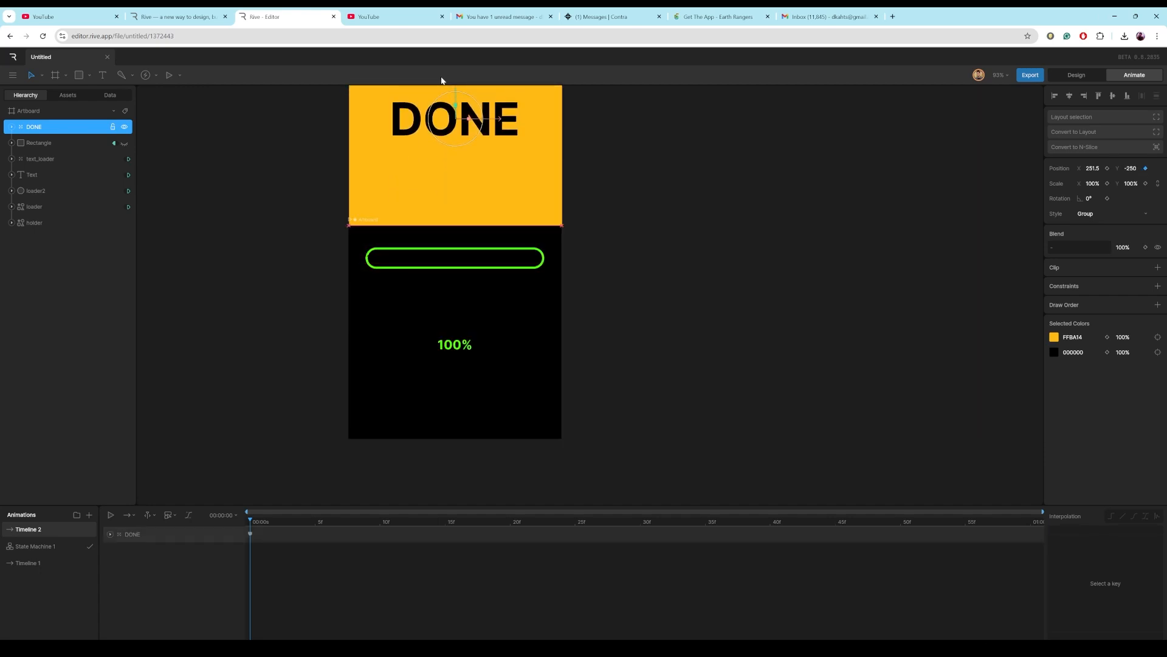
drag(251, 521, 1053, 533)
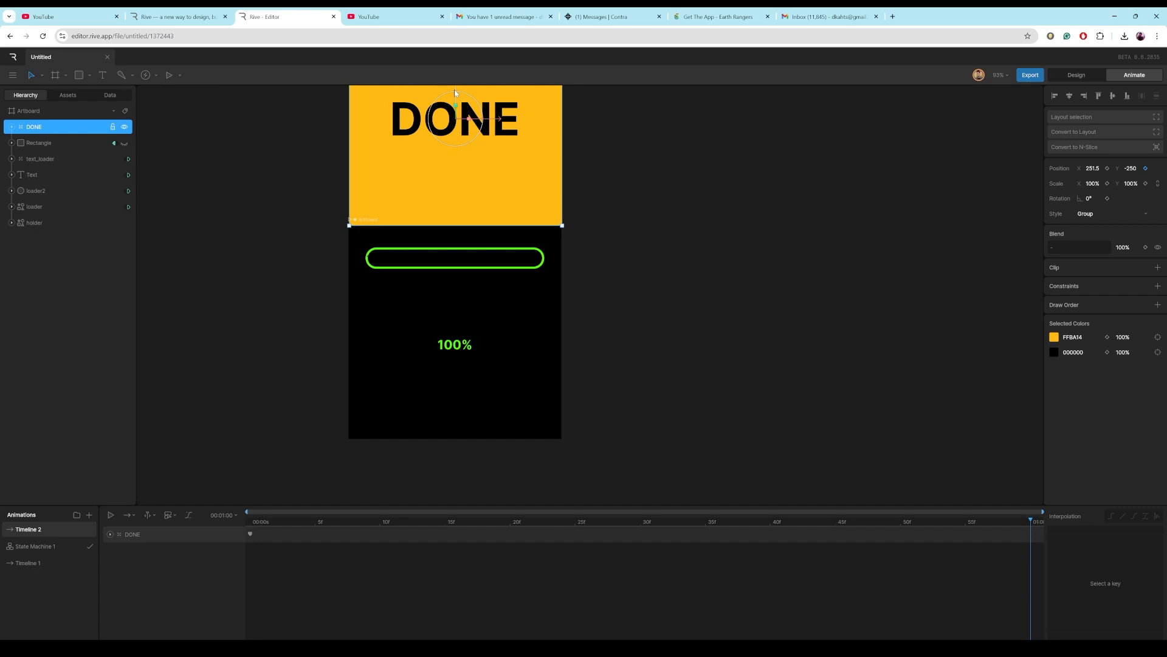
drag(461, 97, 449, 310)
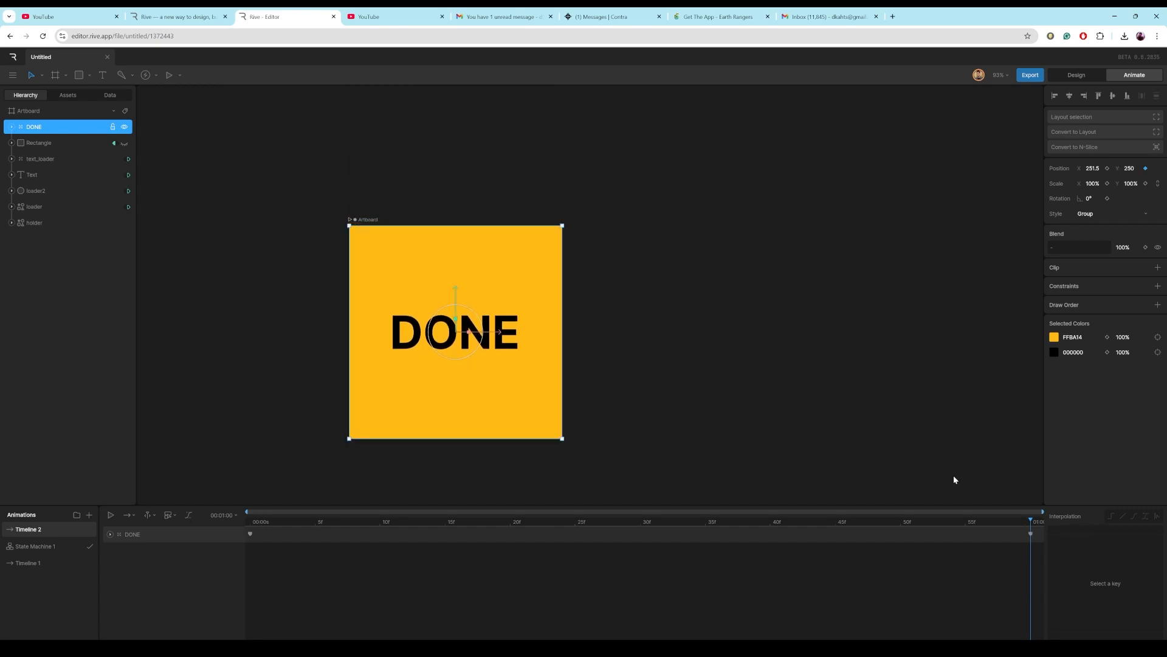
Select both keyframes, give them a cubic ease-out interpolation curve, and preview the animation.
drag(1029, 570, 248, 532)
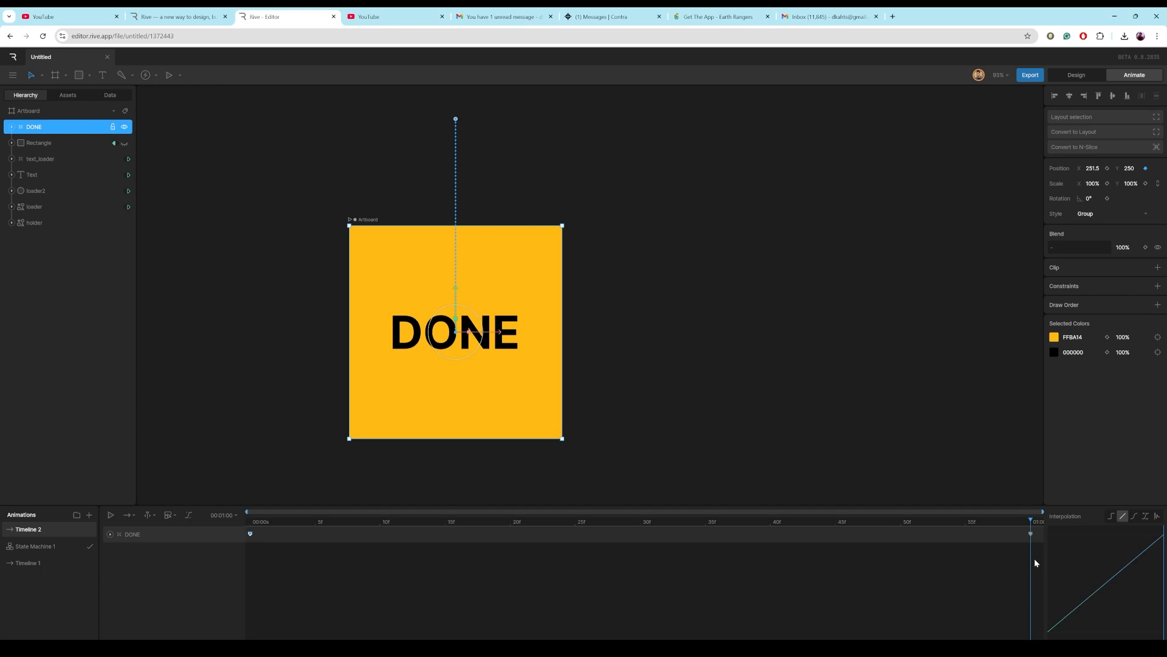
drag(1035, 558, 249, 529)
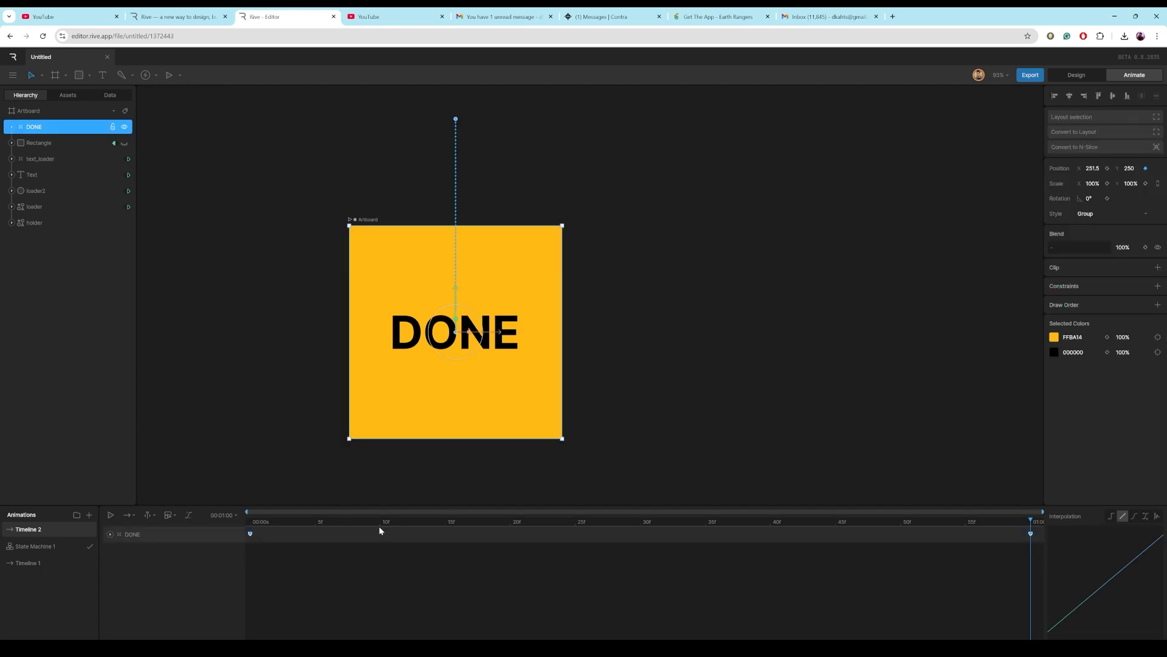
click(1134, 516)
drag(1095, 632, 1050, 595)
key(space)
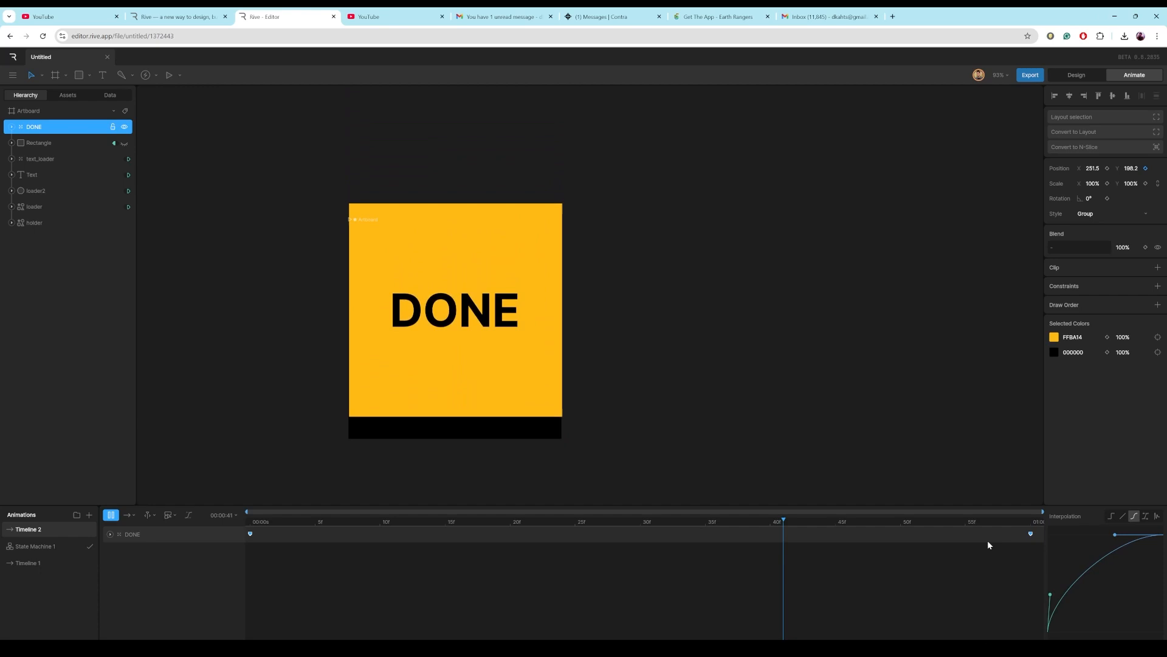
key(space)
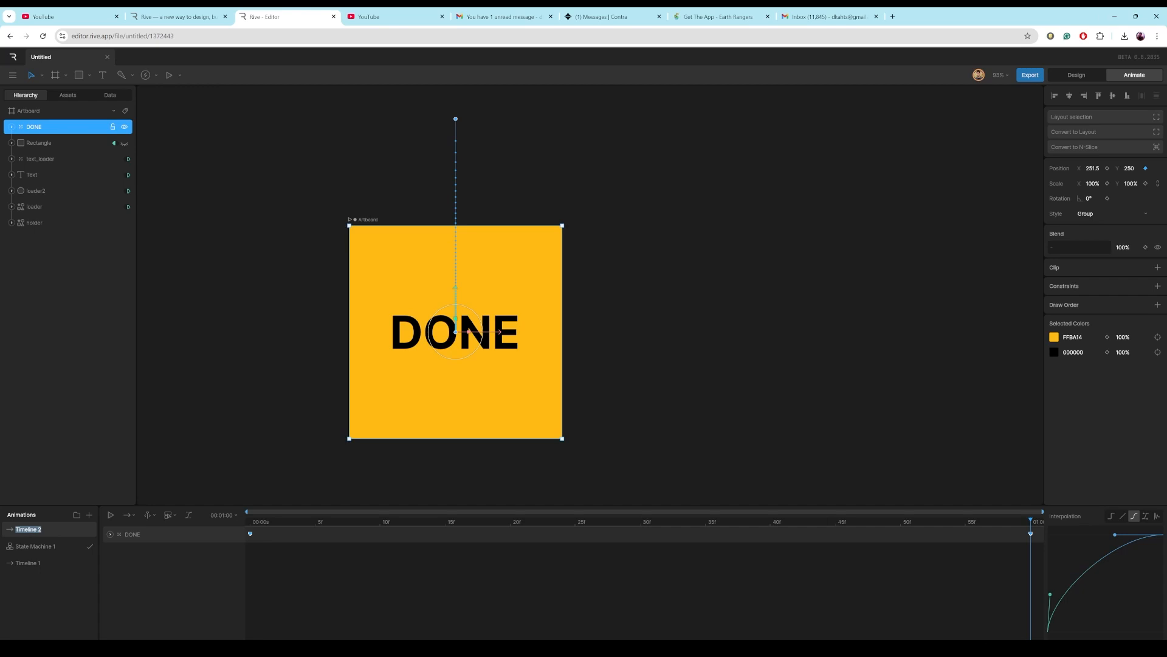
Rename the new timeline DONE and add it to the state machine with a transition from Timeline 1.
text(DONE)
click(38, 547)
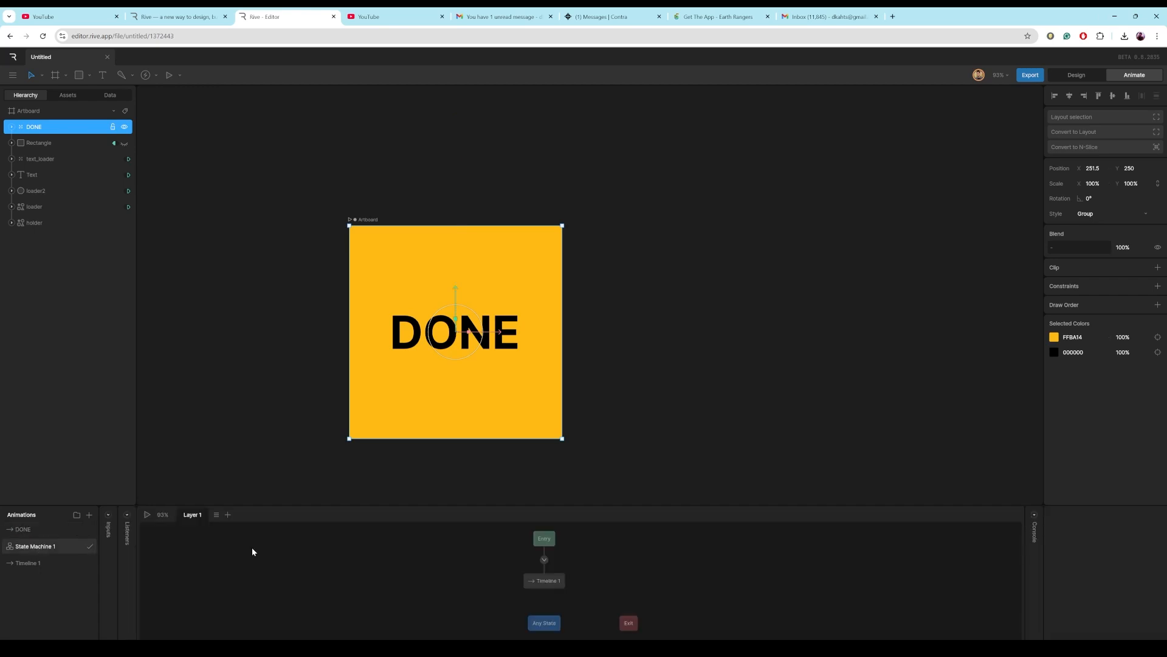
click(543, 583)
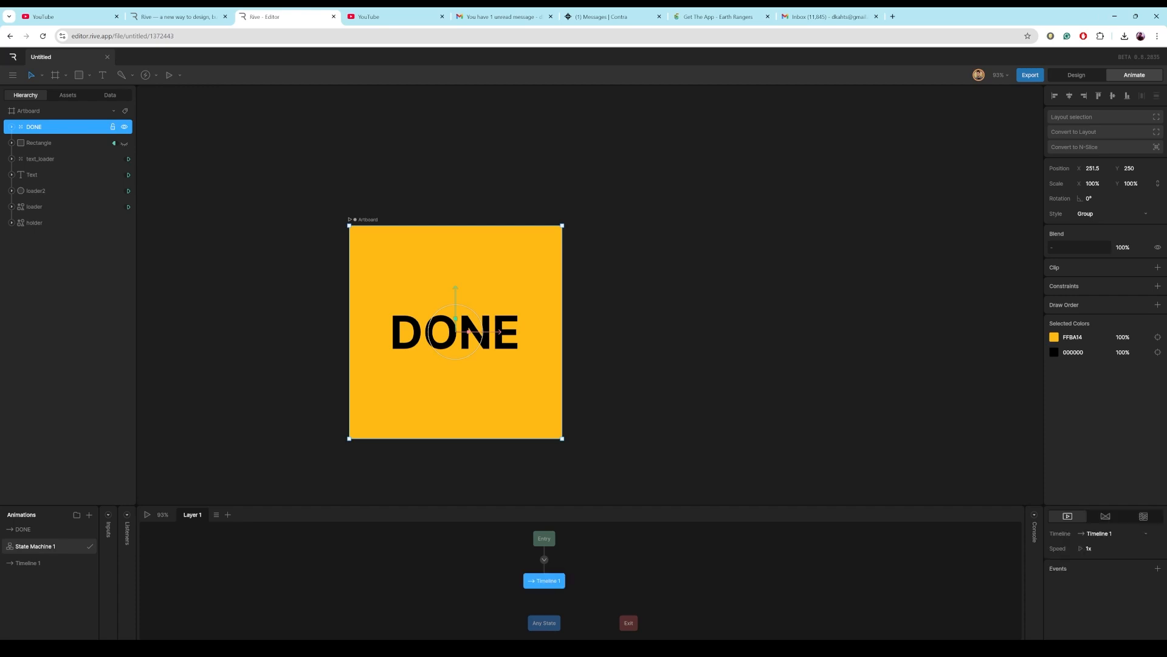
drag(25, 530, 623, 574)
click(588, 576)
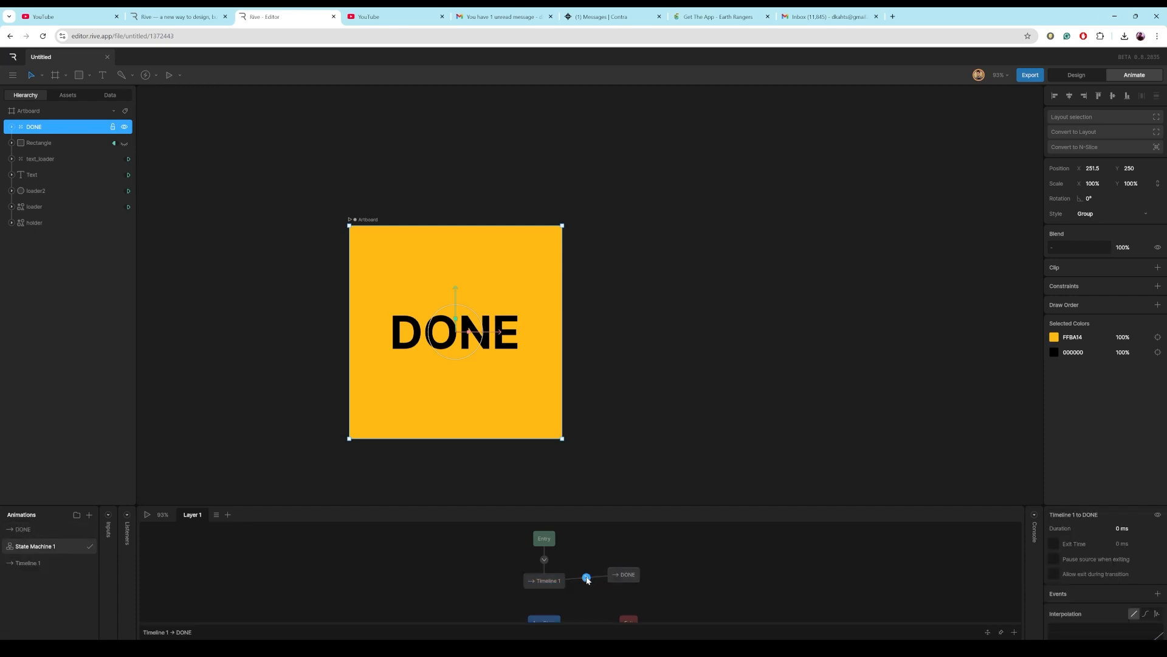
Add a num condition with the value 100 to the Timeline 1 to DONE transition.
click(1014, 631)
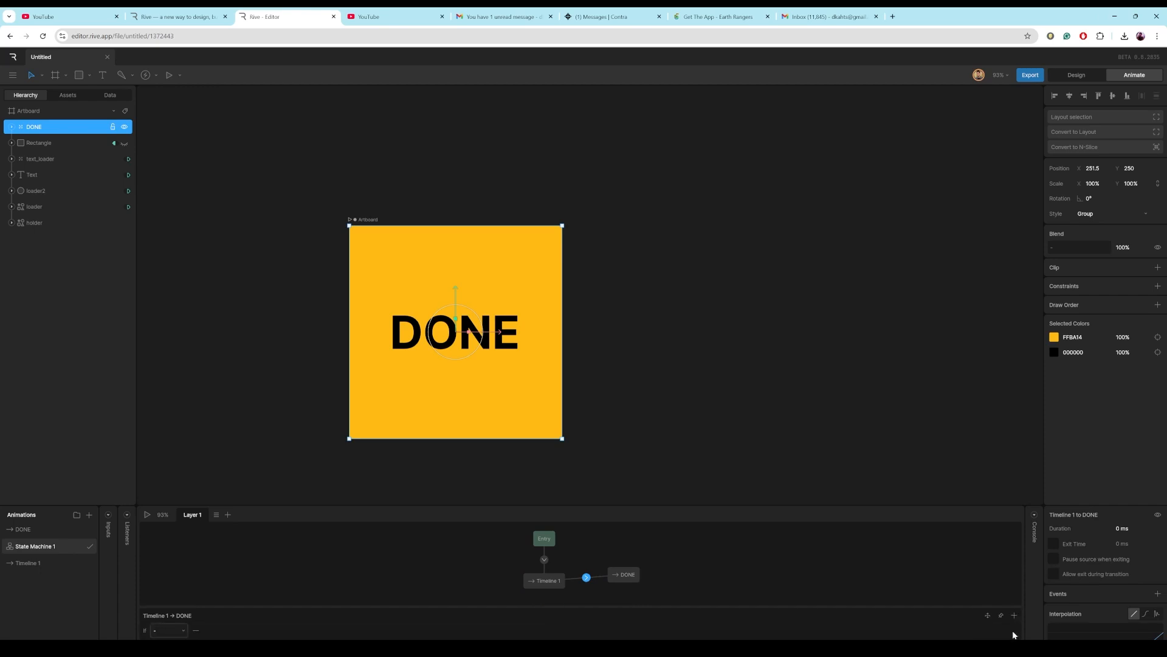
click(182, 632)
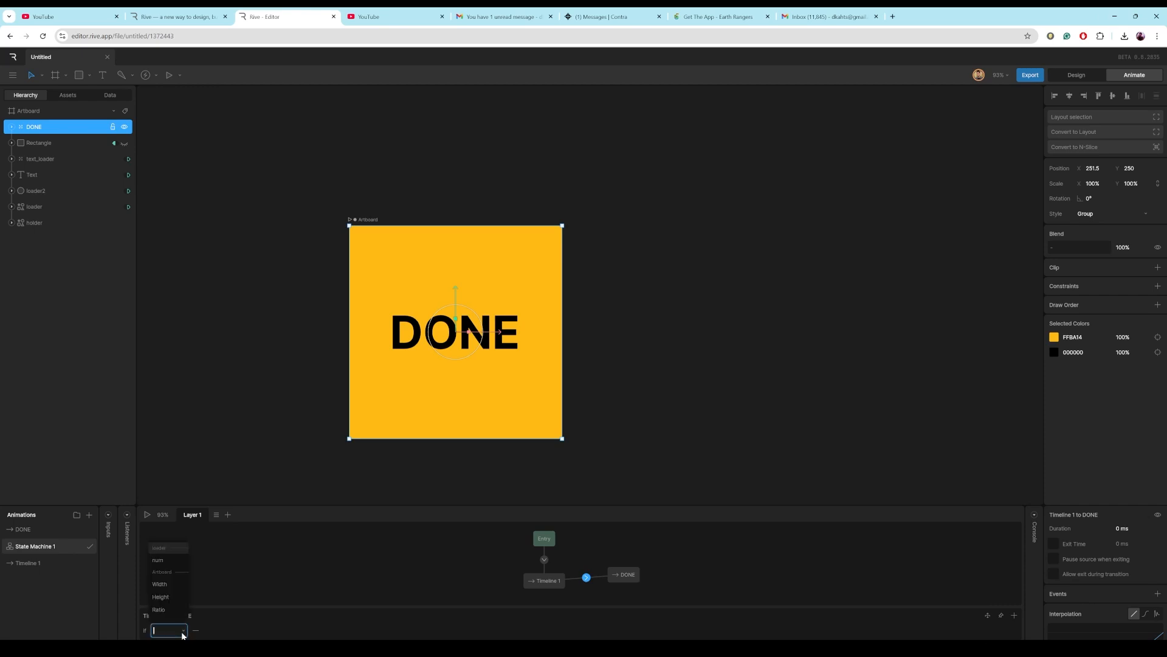
click(161, 561)
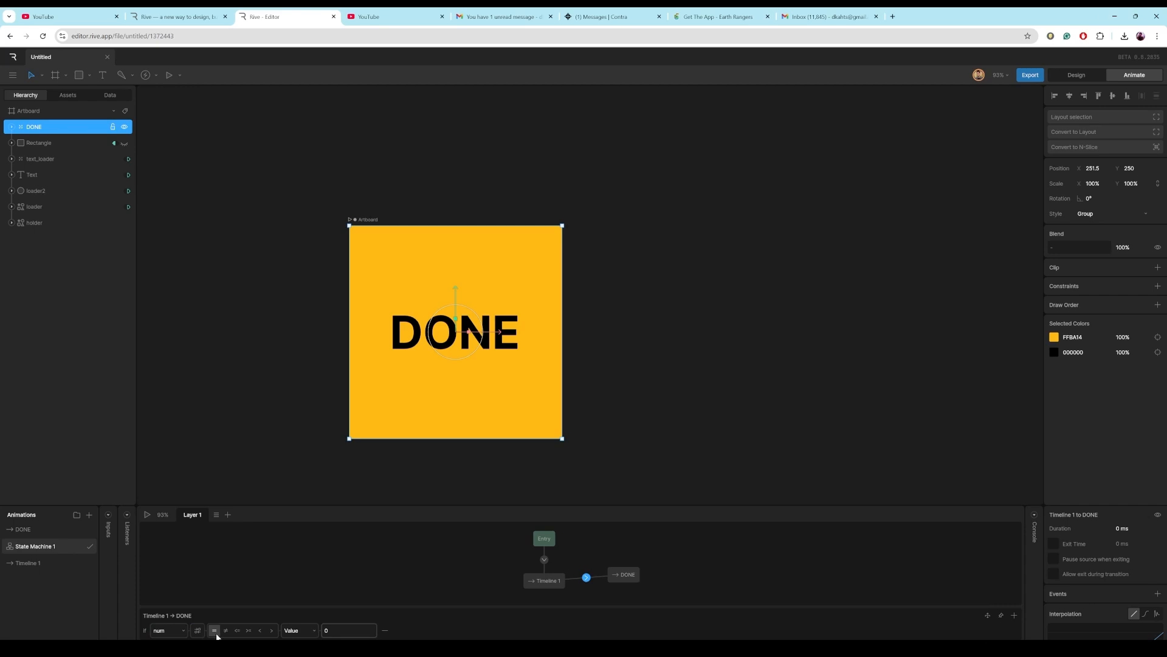
click(326, 630)
text(100)
click(409, 578)
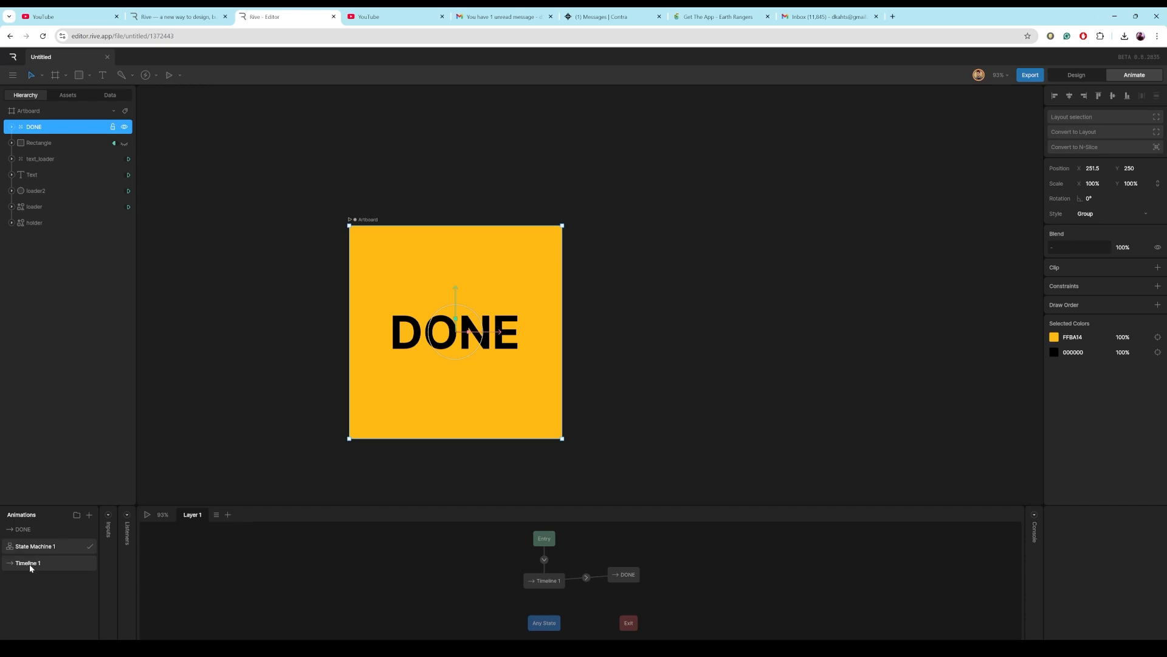
Run the state machine to preview the loader and DONE transition.
click(146, 515)
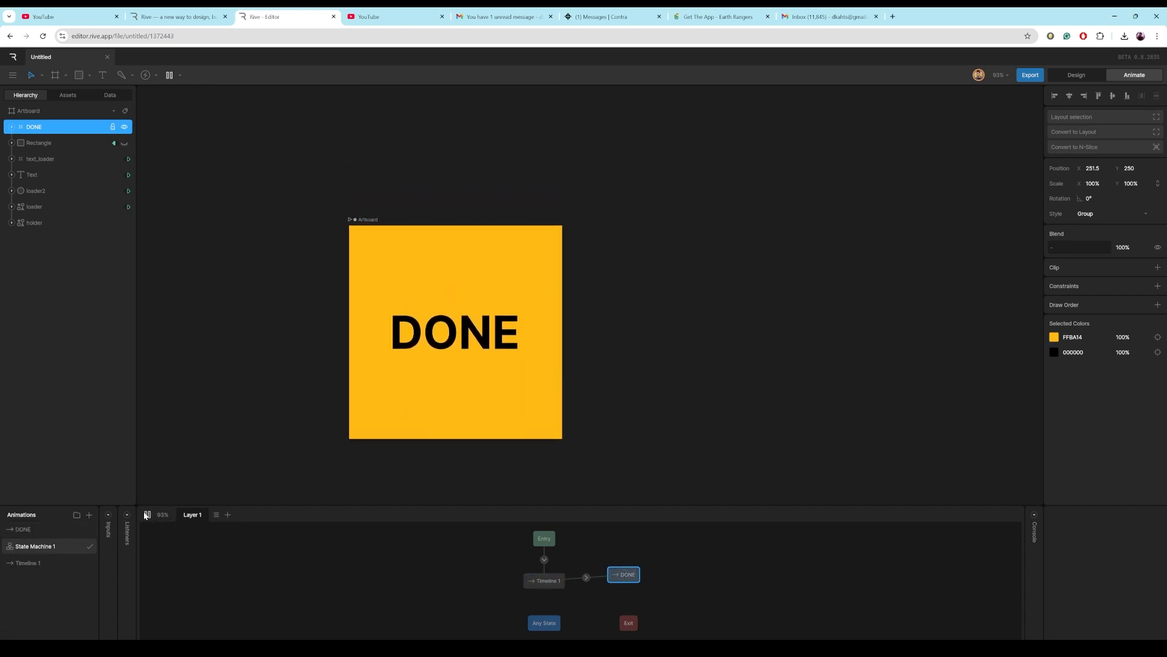
click(146, 515)
click(146, 515)
click(111, 98)
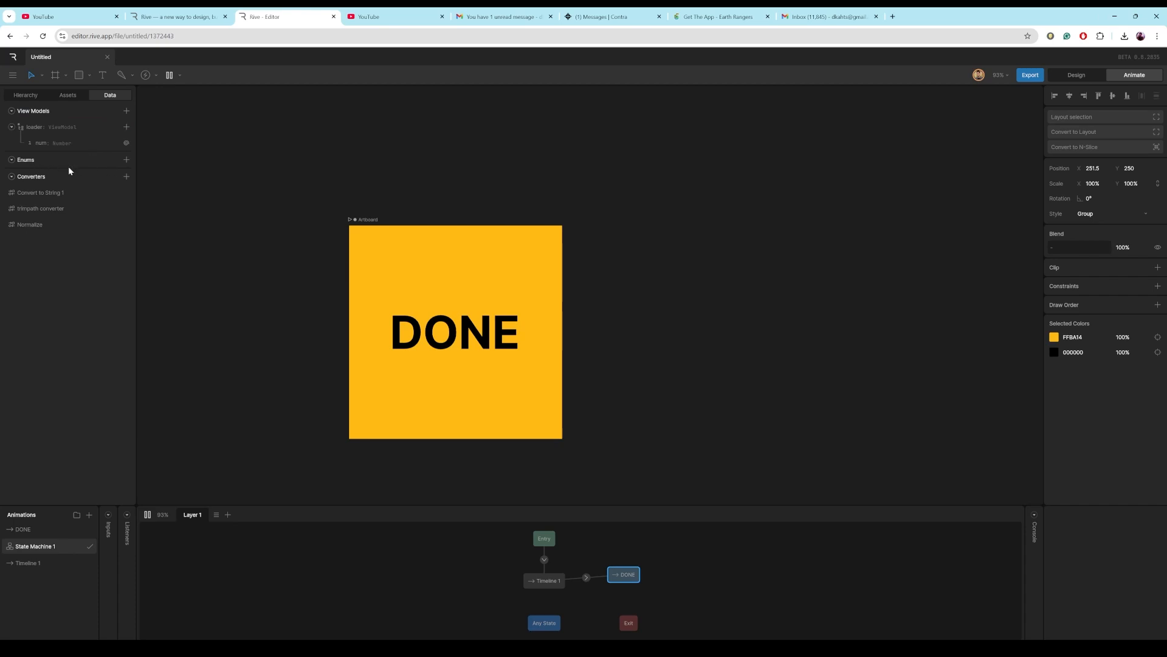
click(126, 127)
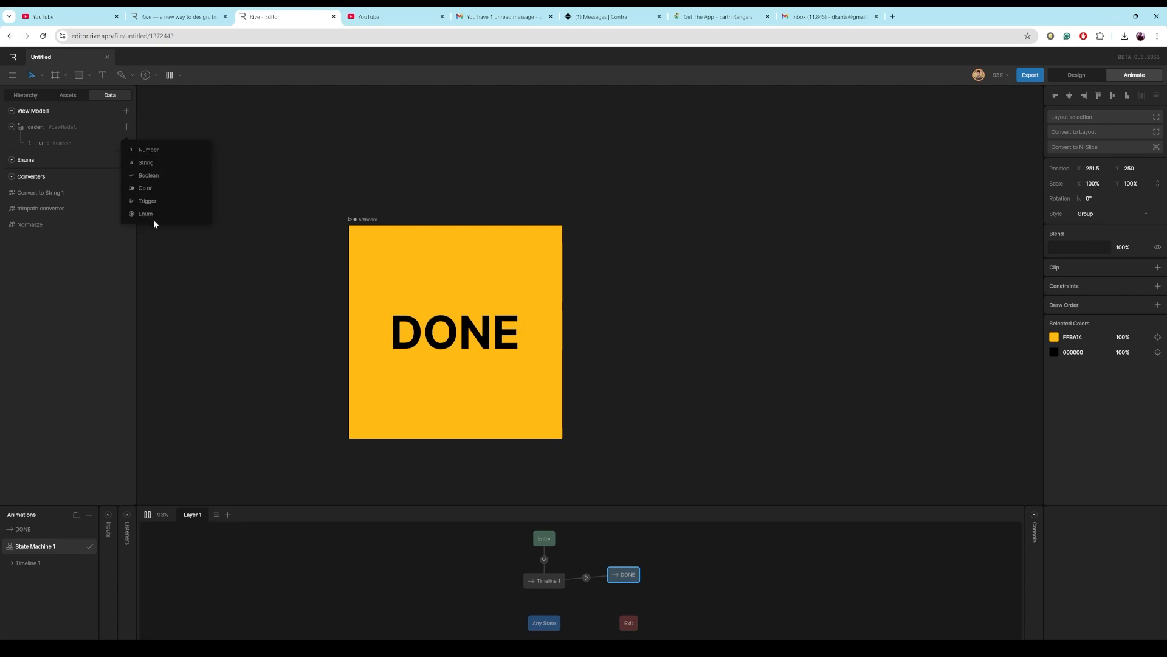
click(100, 268)
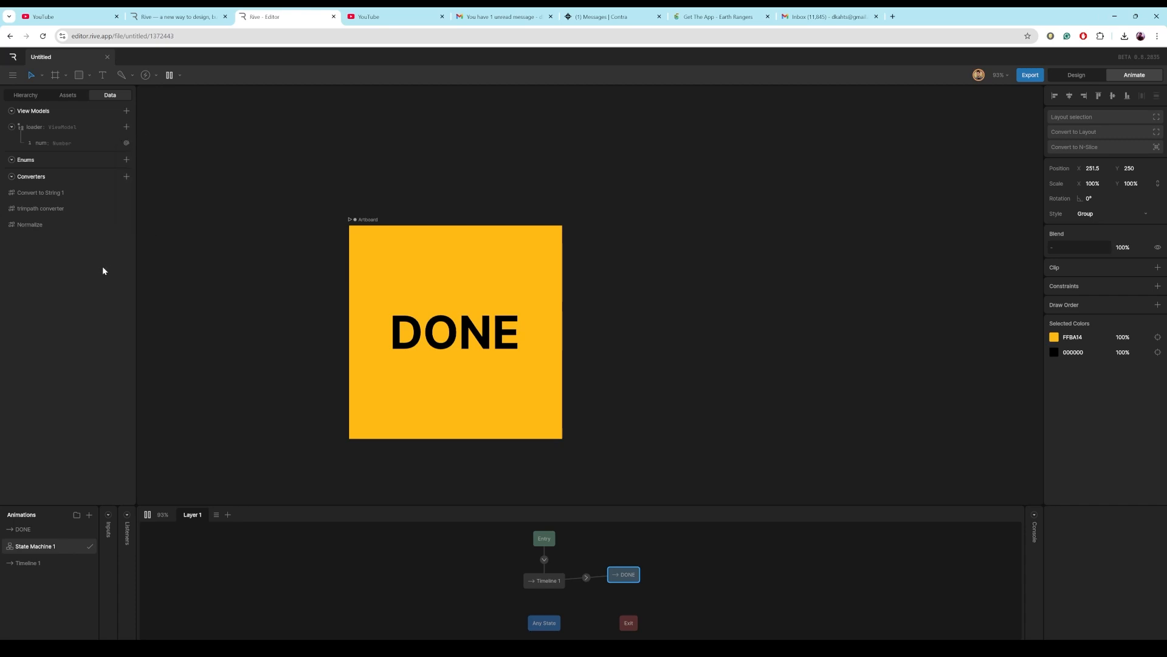
Start adding a new String converter to the data converters.
click(127, 177)
mouse_move(143, 211)
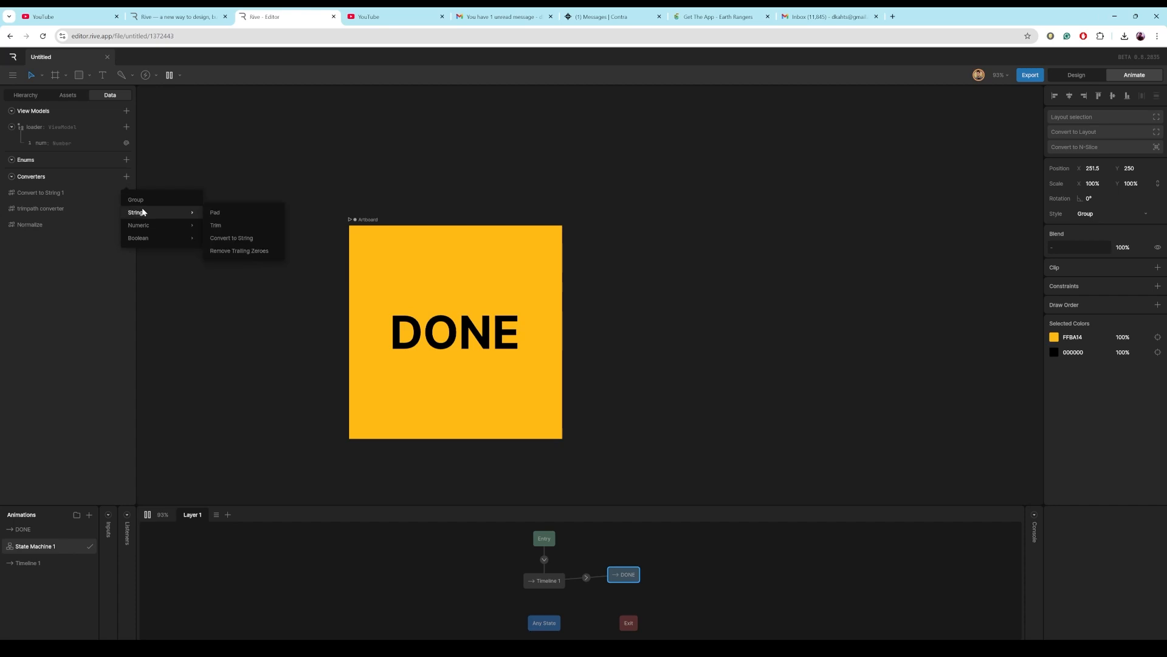